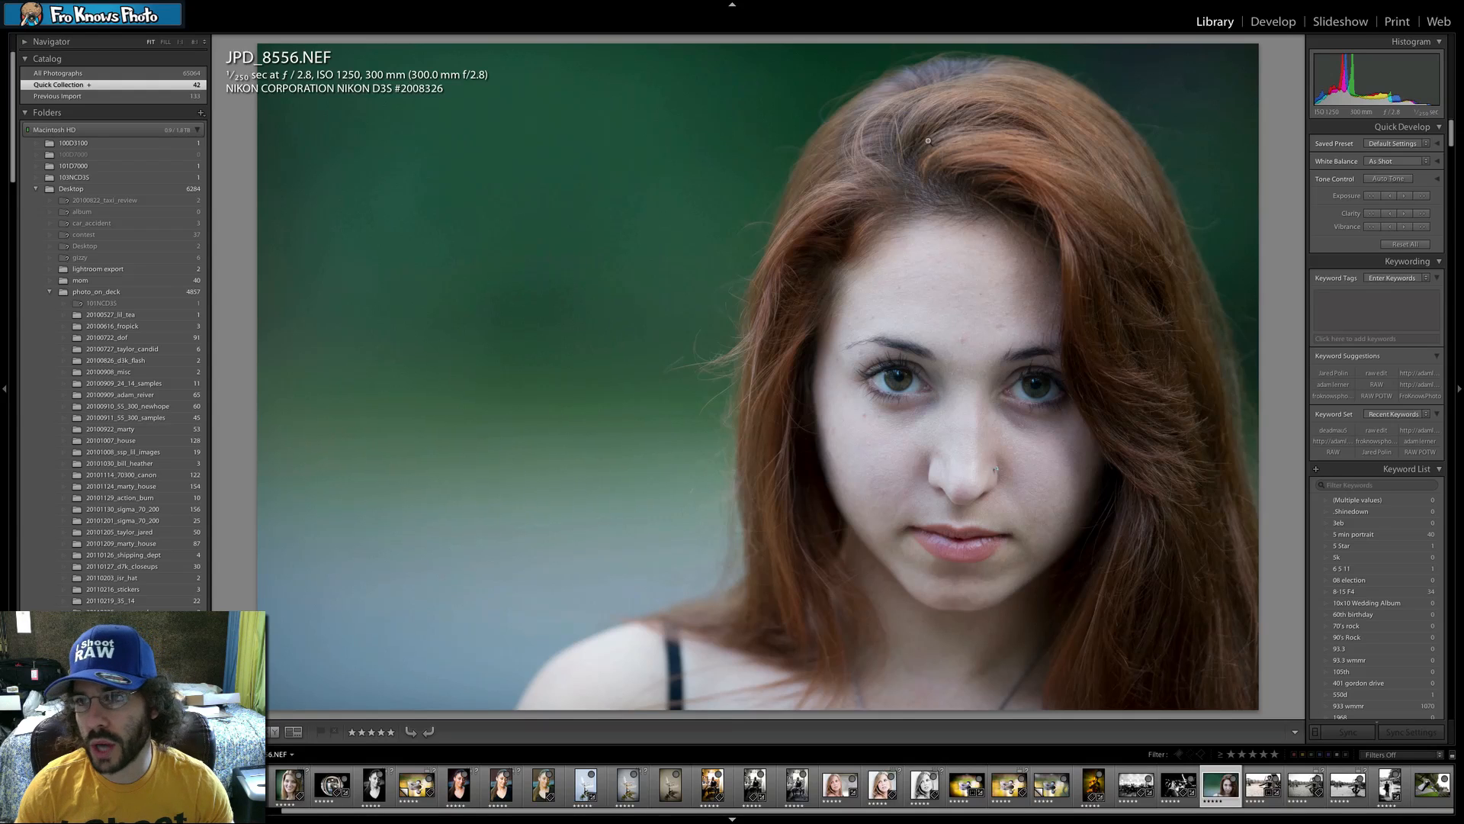
# Open the portrait for developing and heal a spot in the dark green background beside the hair, near the photo's upper-right corner.
pyautogui.click(1263, 25)
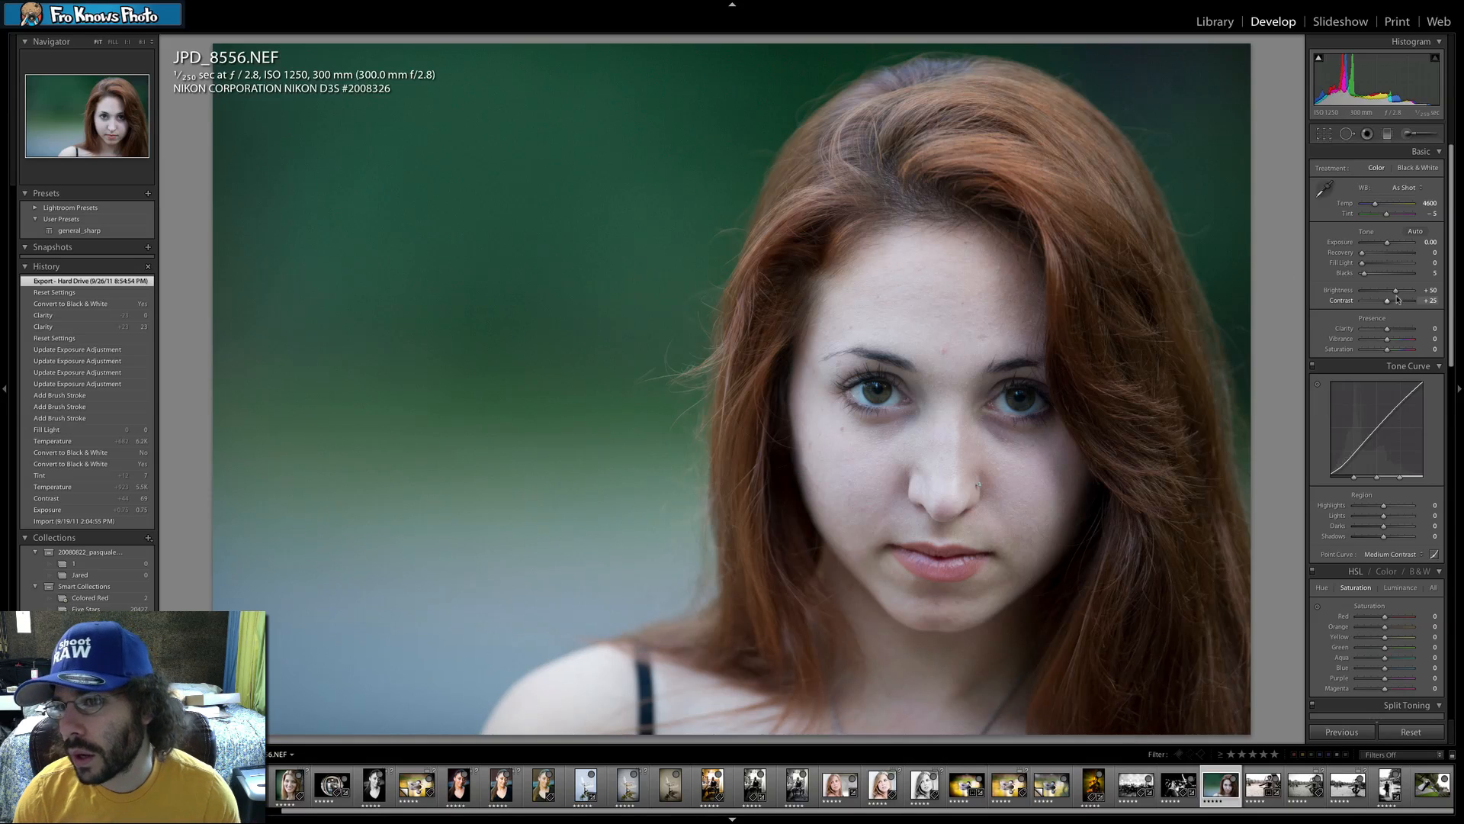
pyautogui.click(1187, 93)
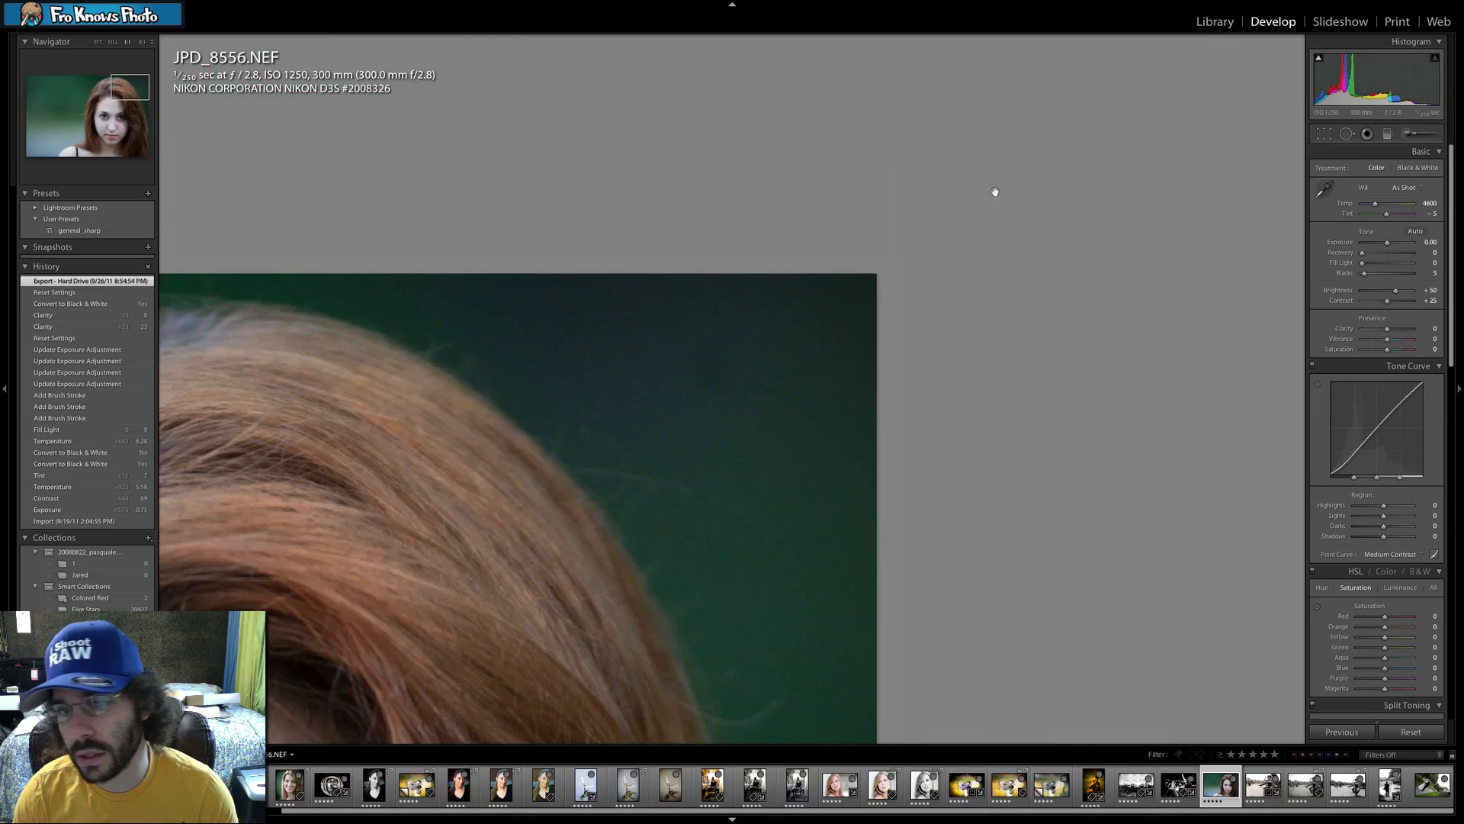
pyautogui.click(1347, 133)
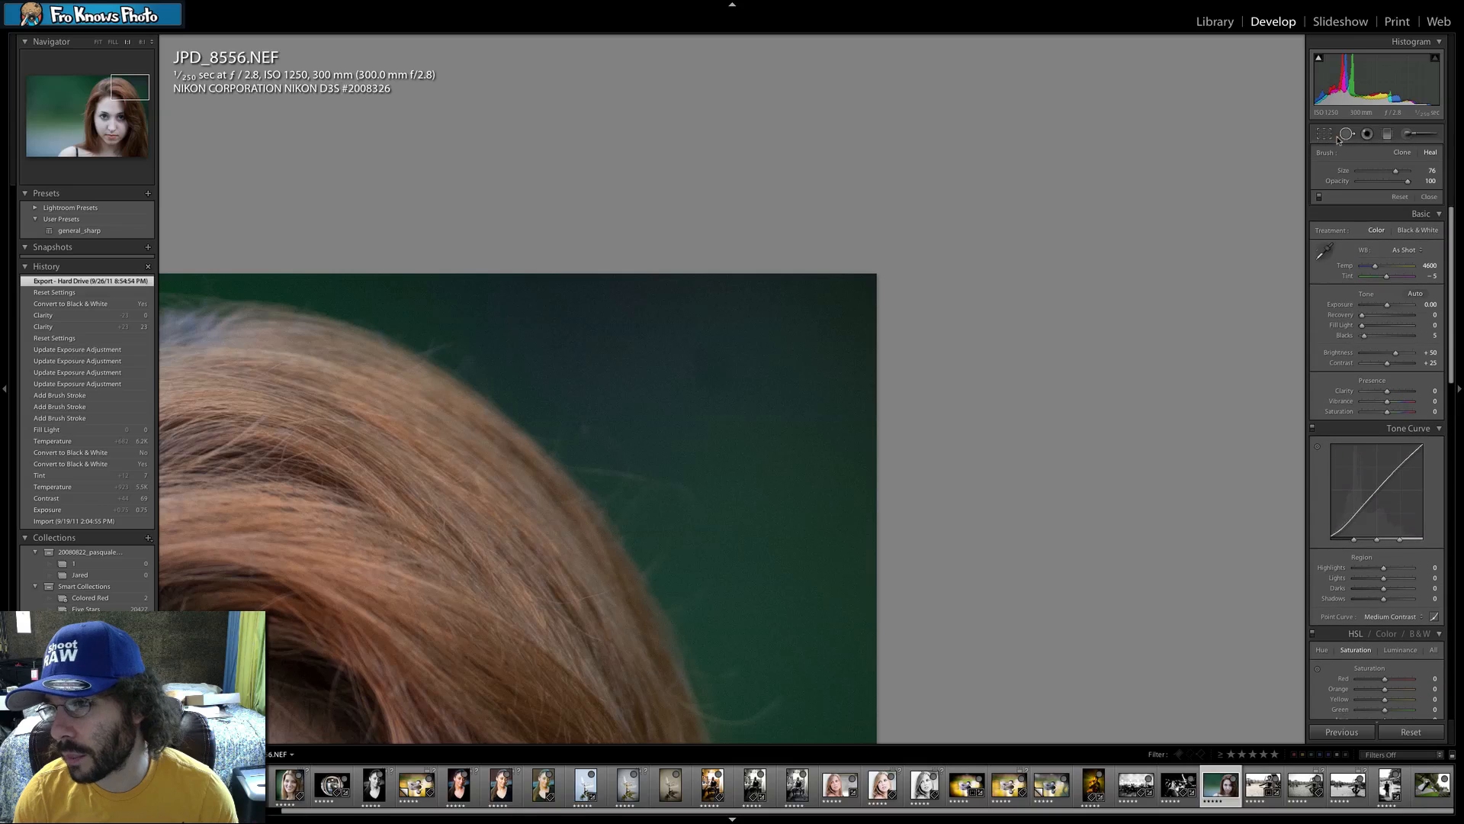
pyautogui.click(705, 375)
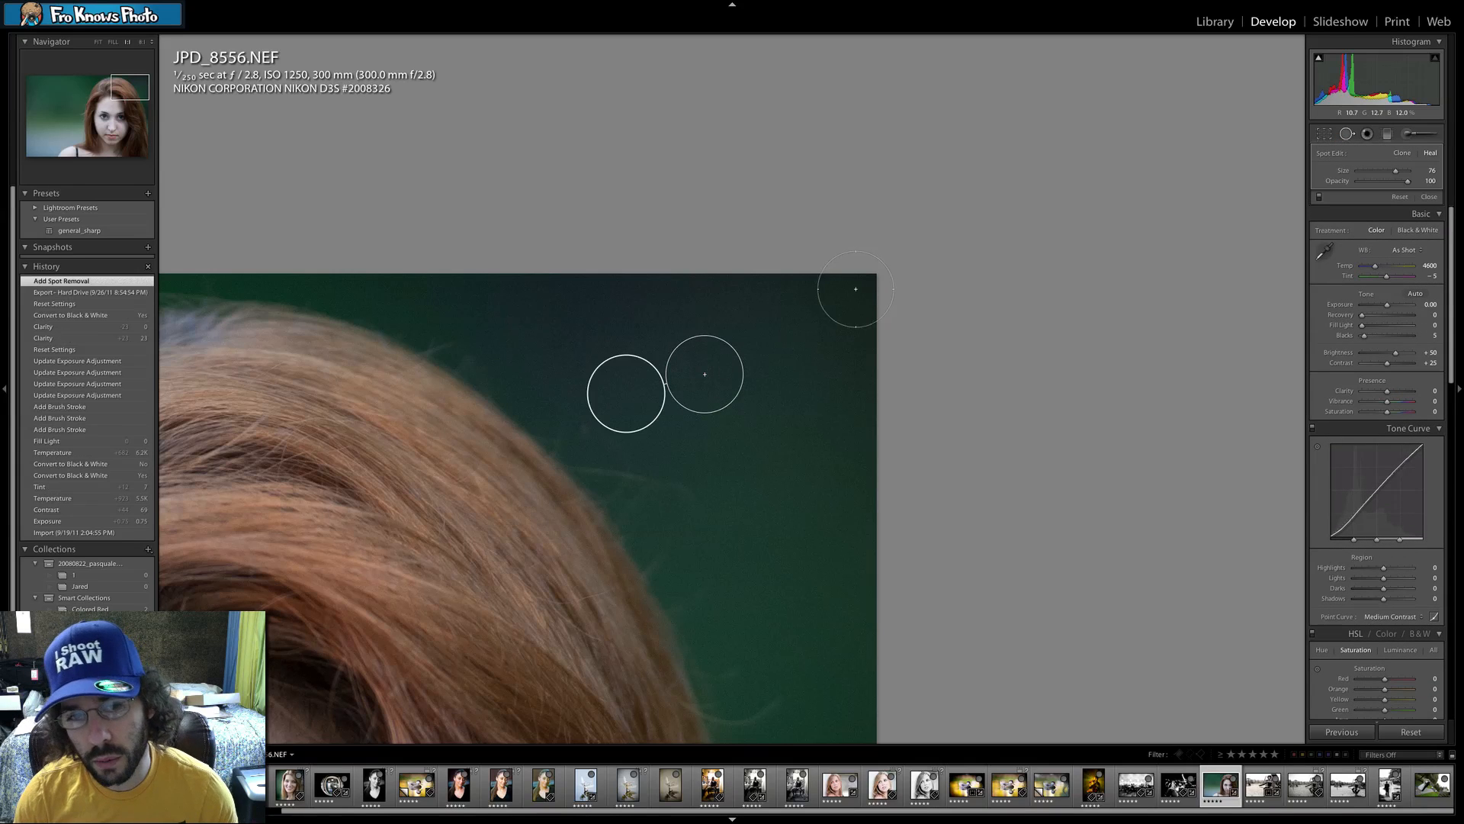
pyautogui.click(1347, 133)
pyautogui.click(689, 286)
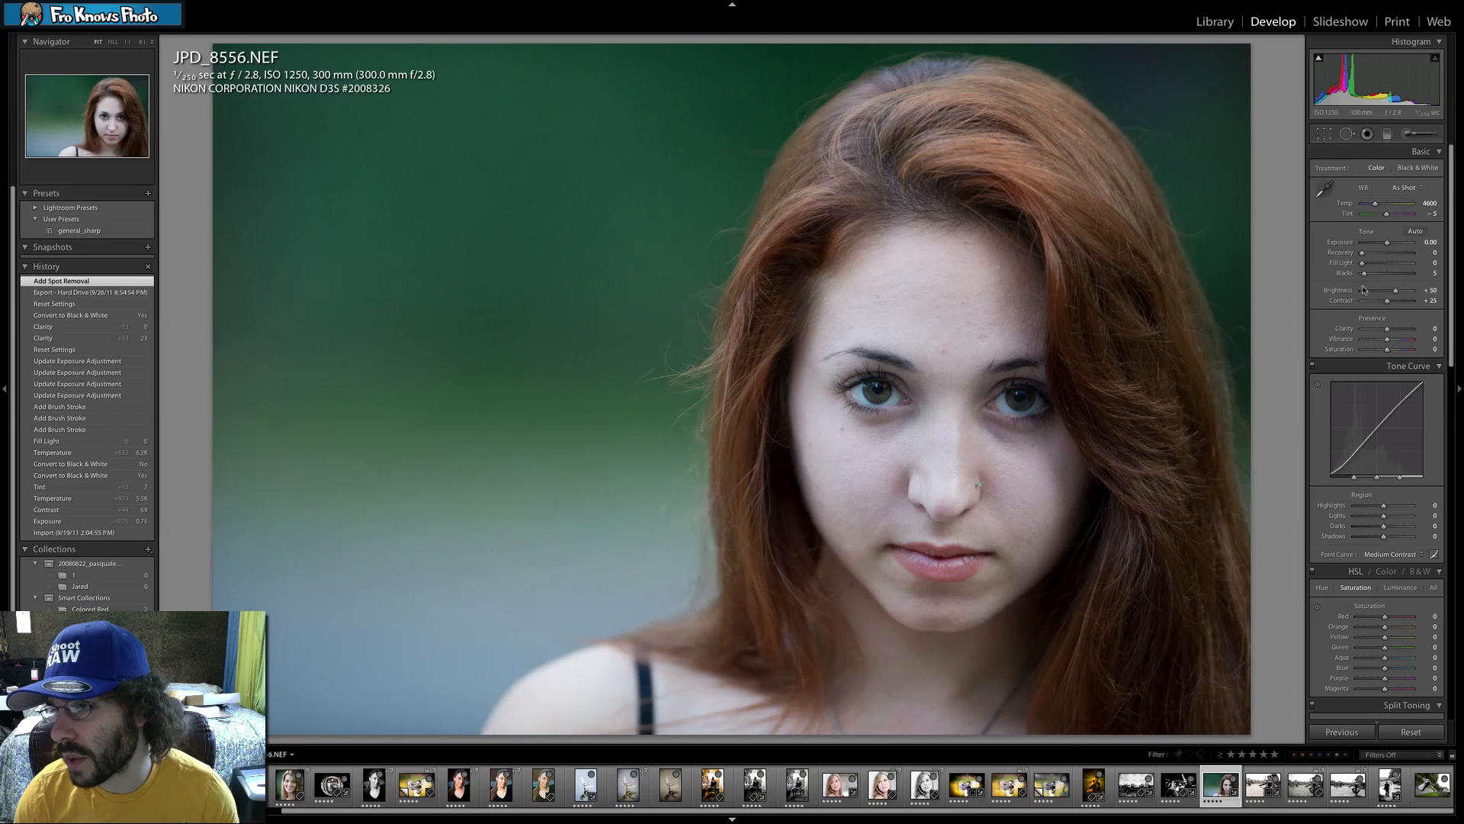
# Set the portrait's temperature to 5182, tint to +7, exposure to +0.25 and contrast to +78.
pyautogui.click(1402, 301)
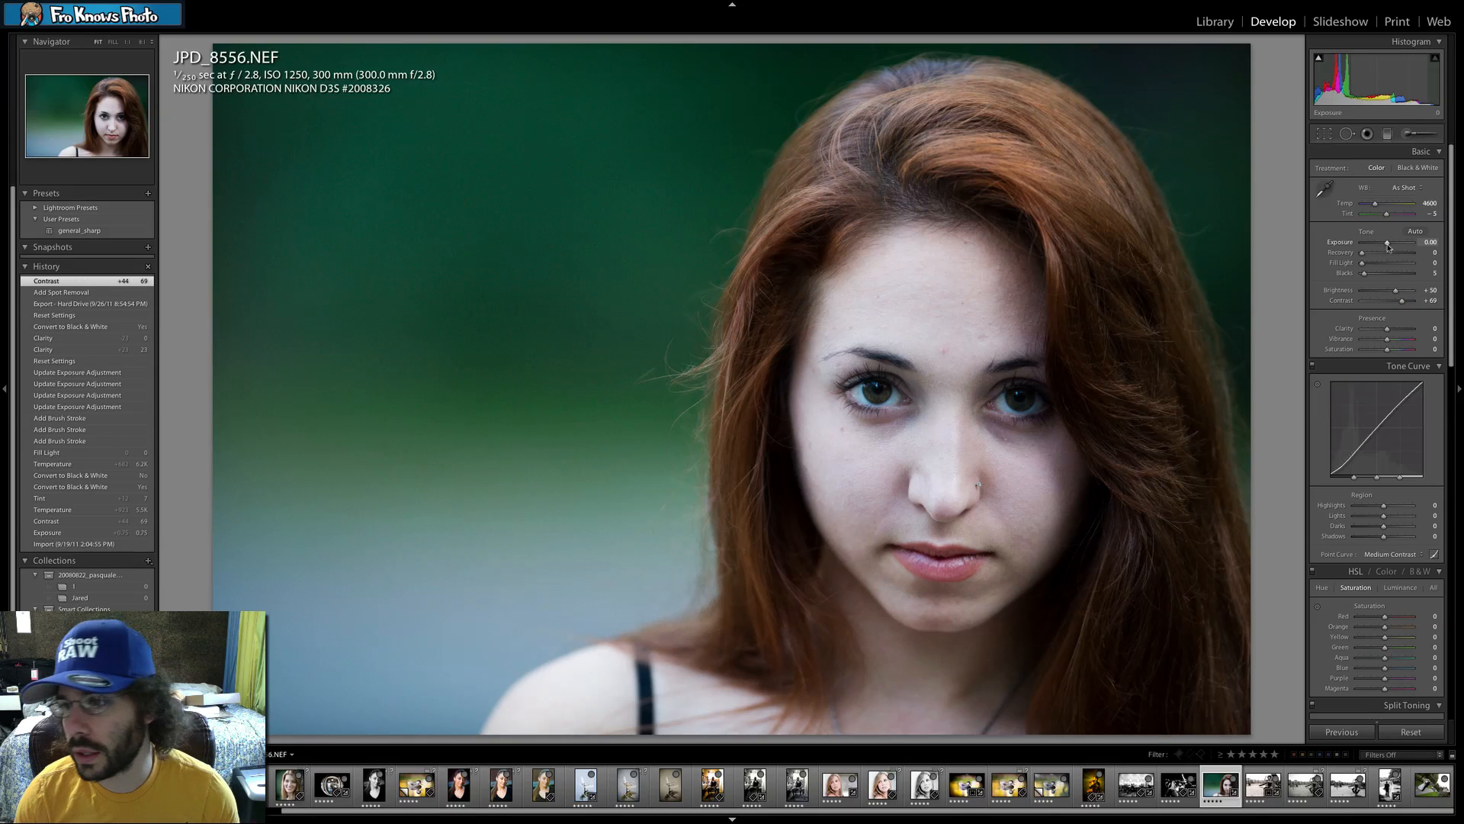
pyautogui.moveTo(1389, 245); pyautogui.dragTo(1387, 215)
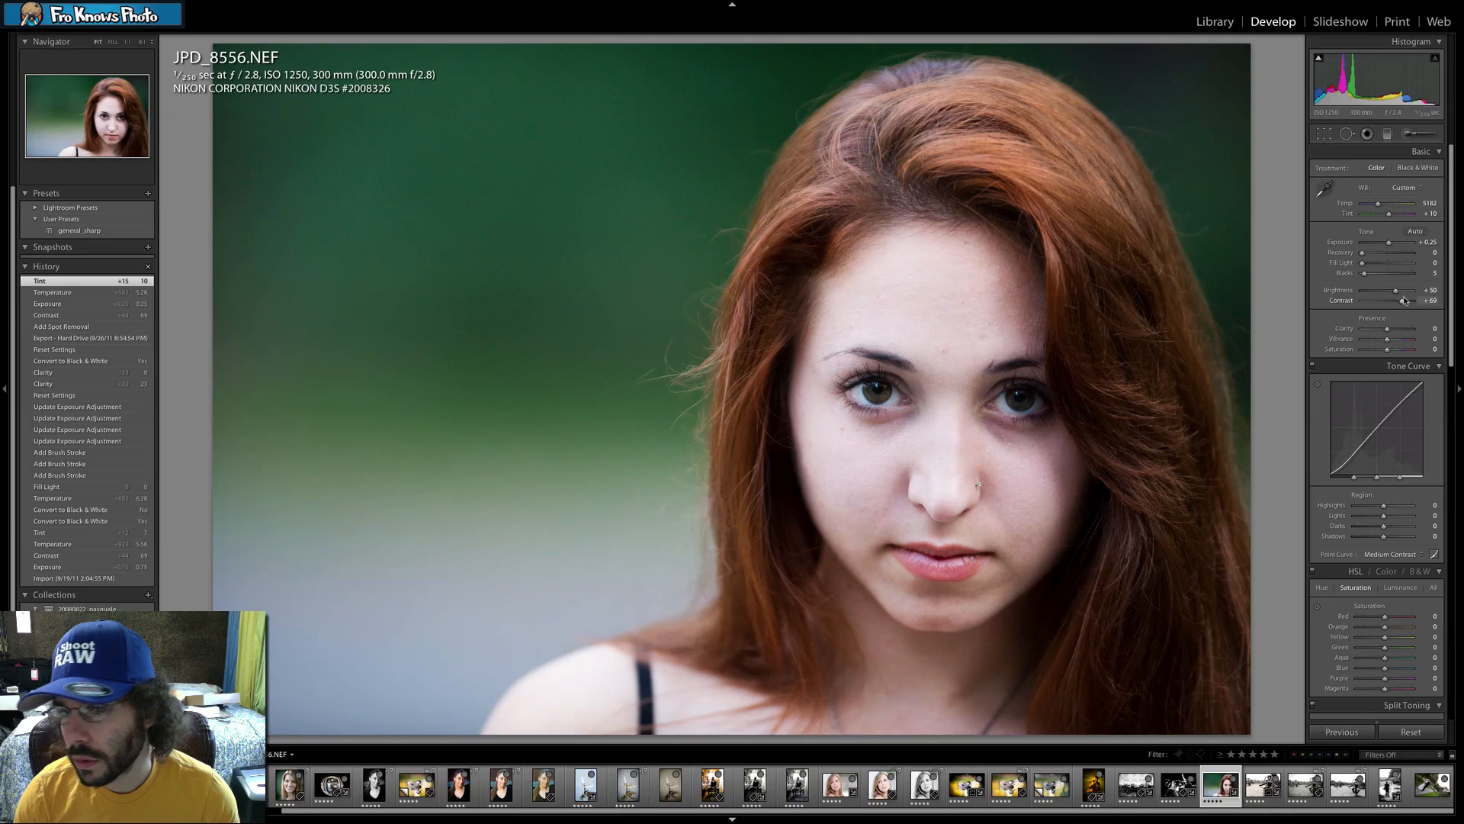
pyautogui.moveTo(1405, 301); pyautogui.dragTo(1408, 302)
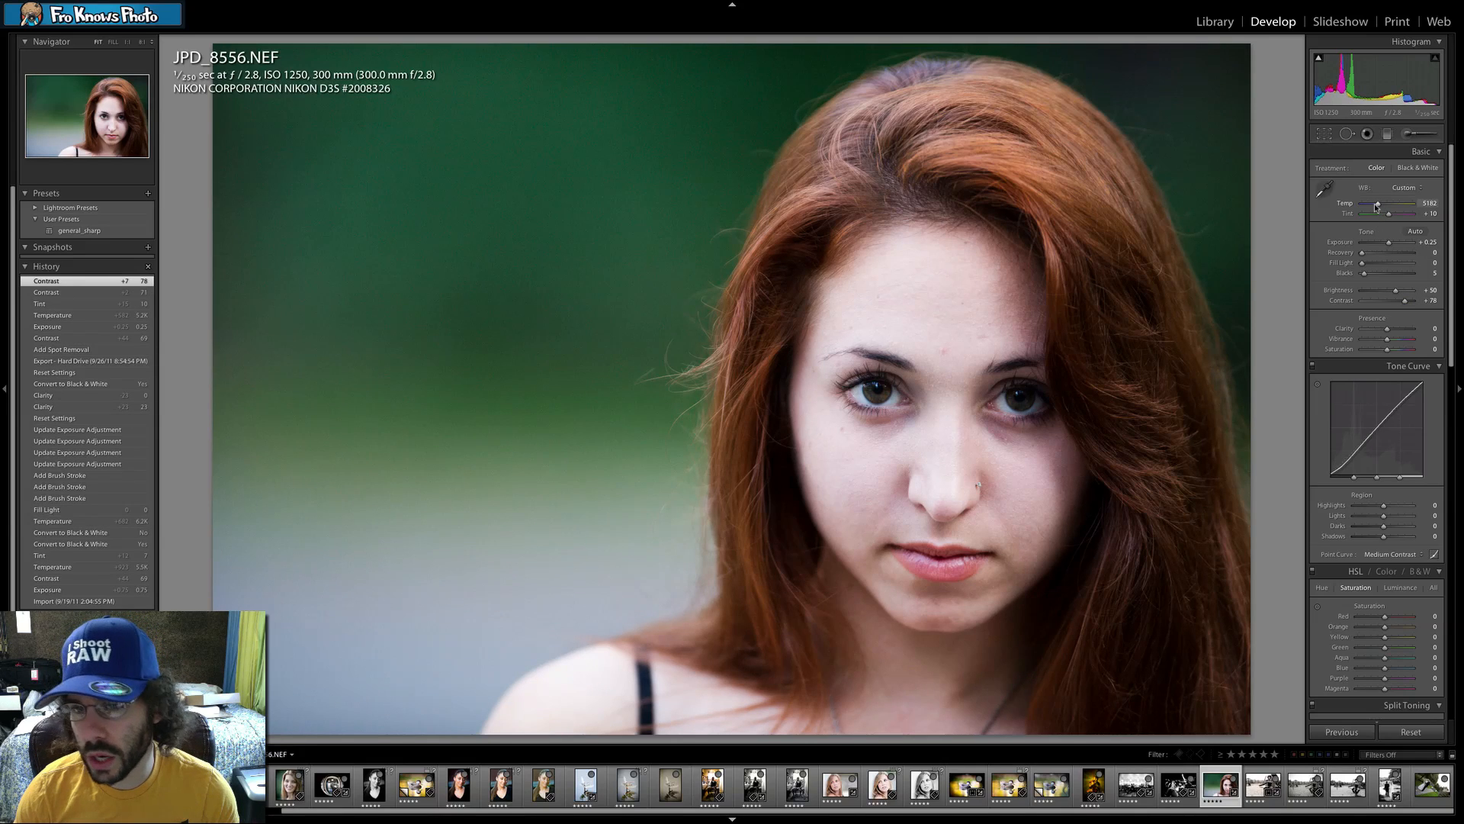
pyautogui.moveTo(1391, 217); pyautogui.dragTo(1389, 217)
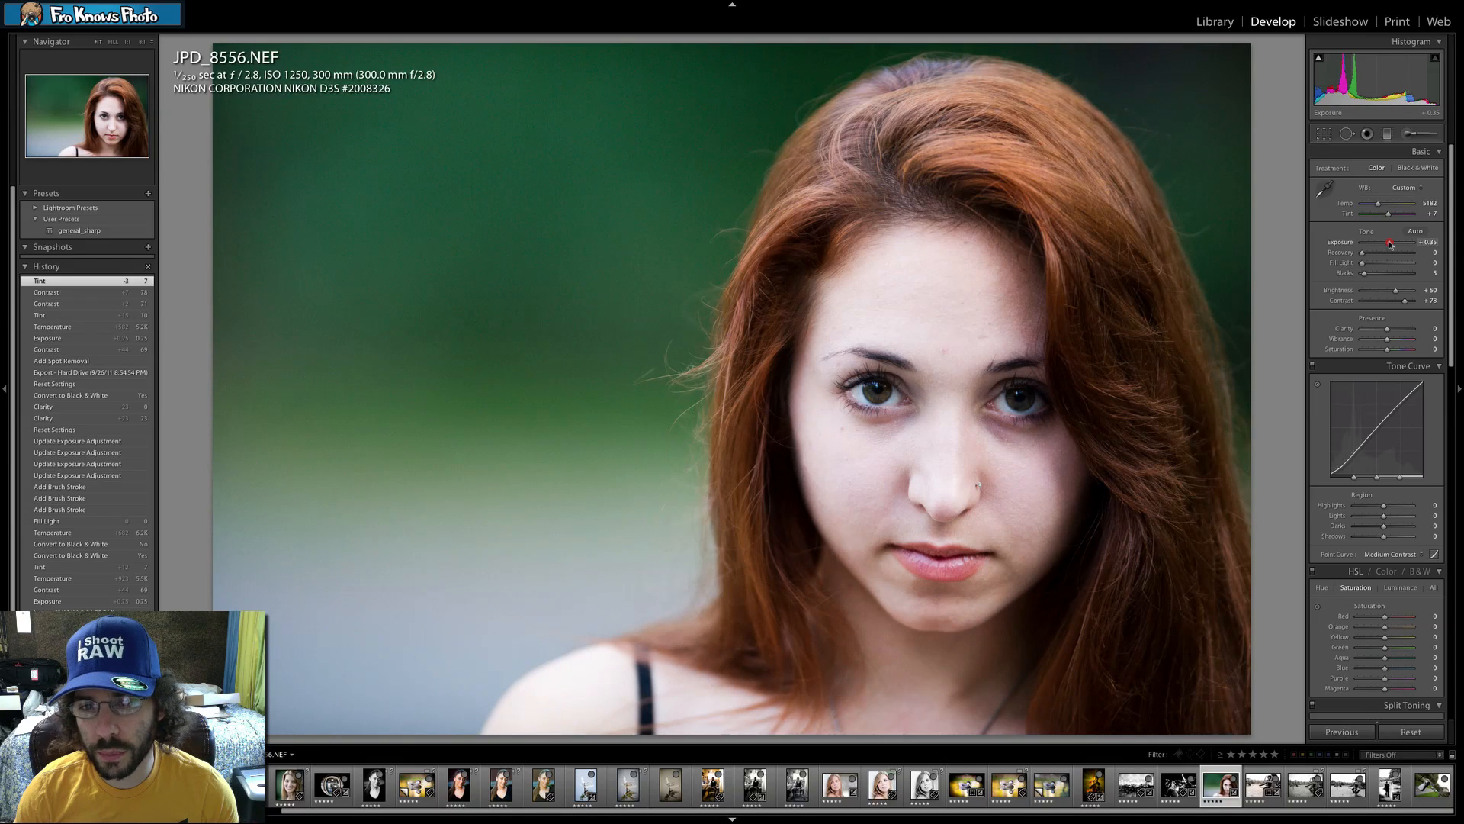
# Set contrast to +95, blacks to 15, fill light to 31 and clarity to −32, and apply the general_sharp preset.
pyautogui.moveTo(1390, 244); pyautogui.dragTo(1368, 278)
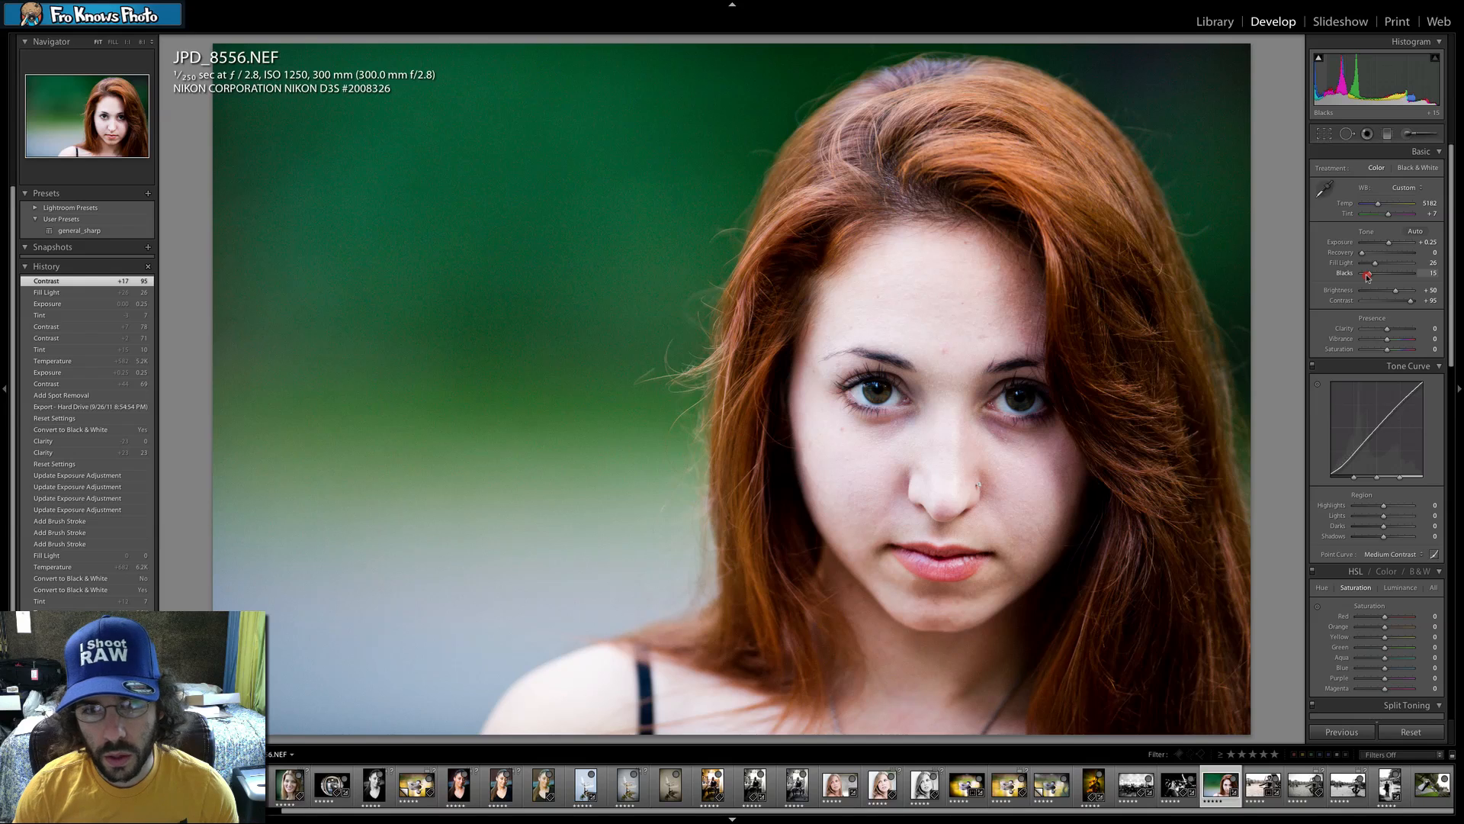
pyautogui.moveTo(1369, 277); pyautogui.dragTo(1378, 265)
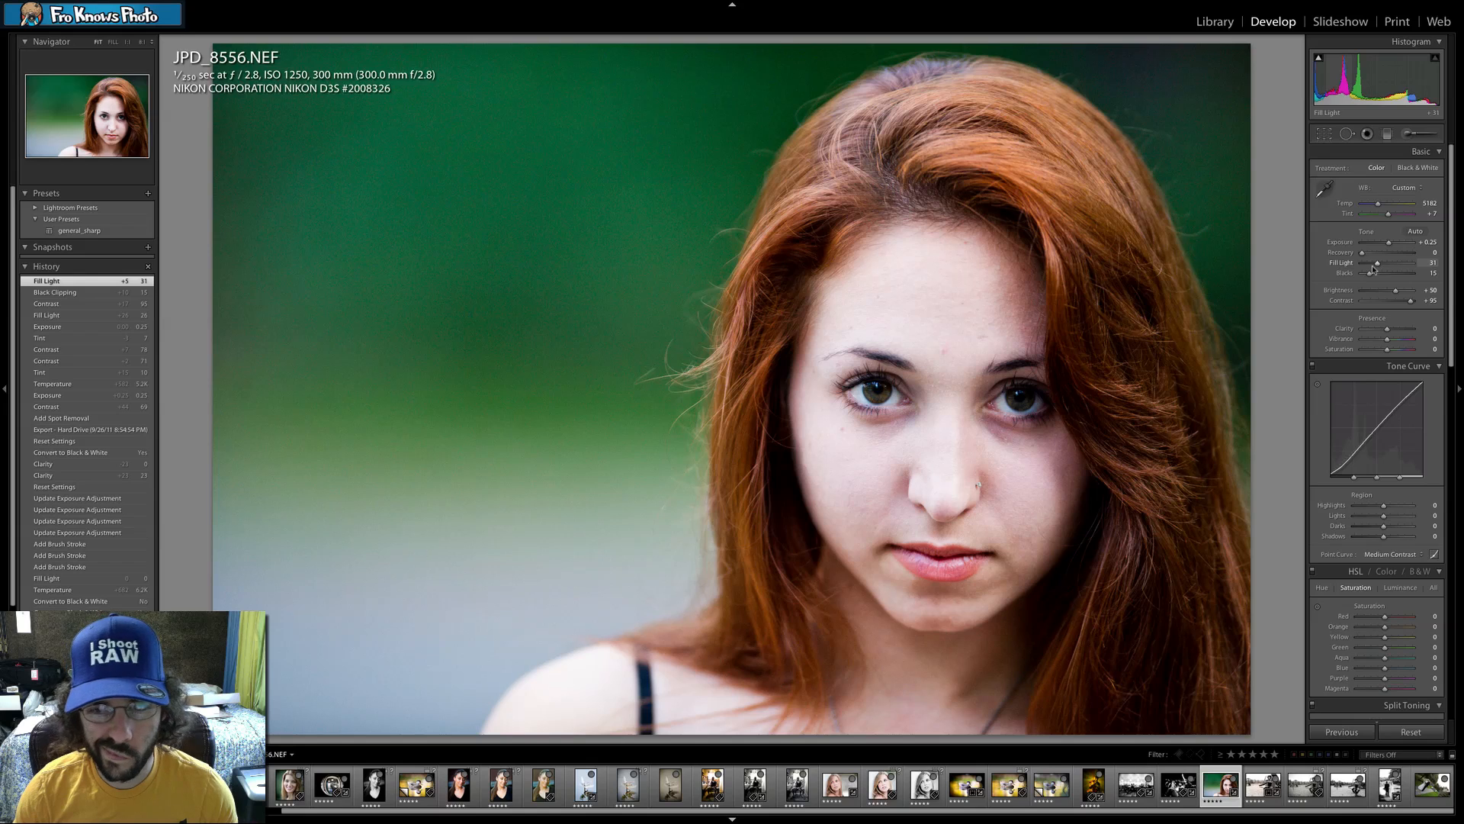
pyautogui.moveTo(1387, 329)
pyautogui.mouseDown()
pyautogui.moveTo(1417, 331)
pyautogui.moveTo(1380, 331)
pyautogui.mouseUp()
pyautogui.click(79, 230)
# Heal the red blemish between the eyebrows, sampling clean skin from the forehead just above it.
pyautogui.click(940, 336)
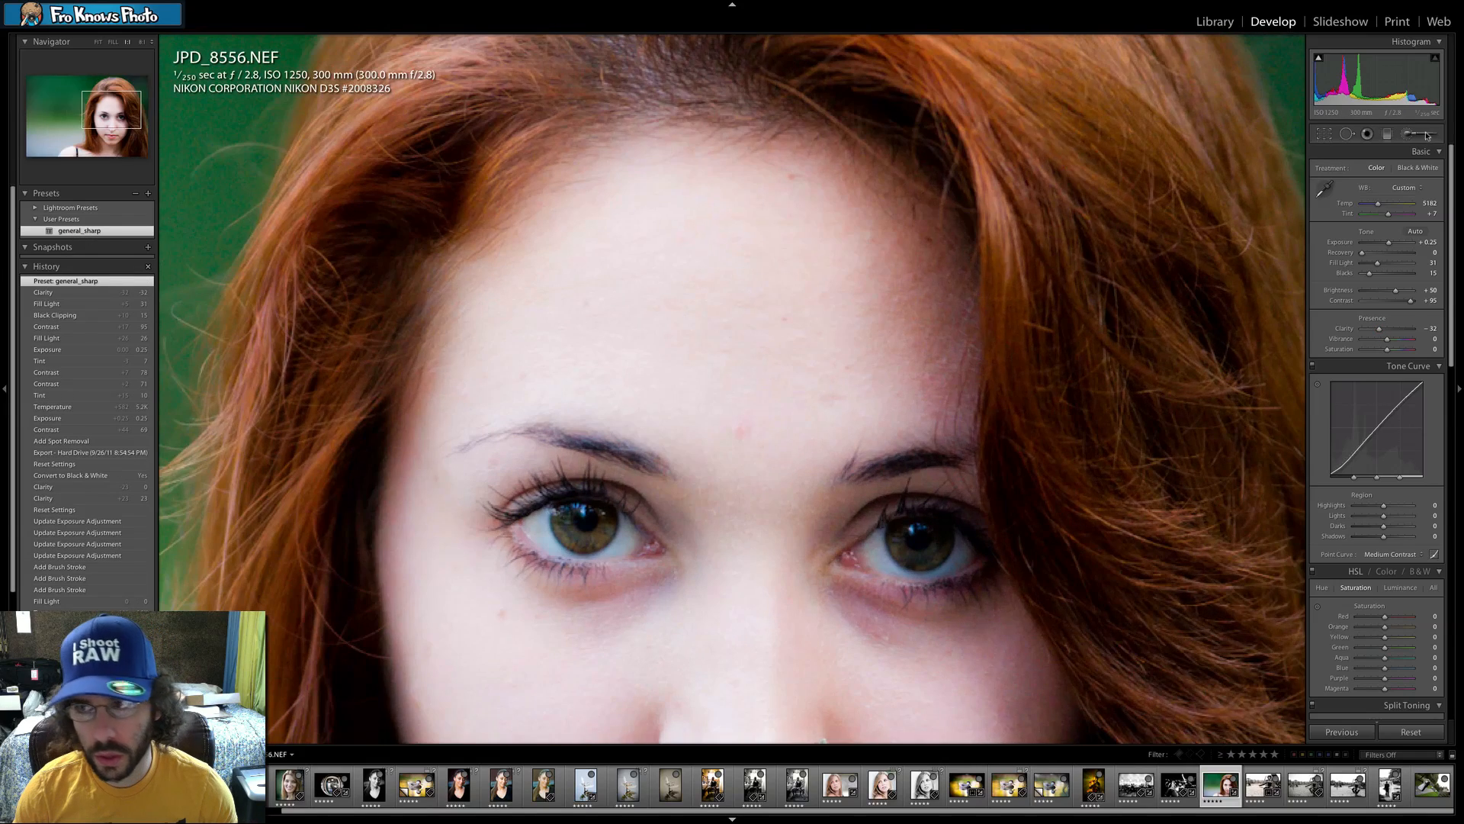
pyautogui.press('q')
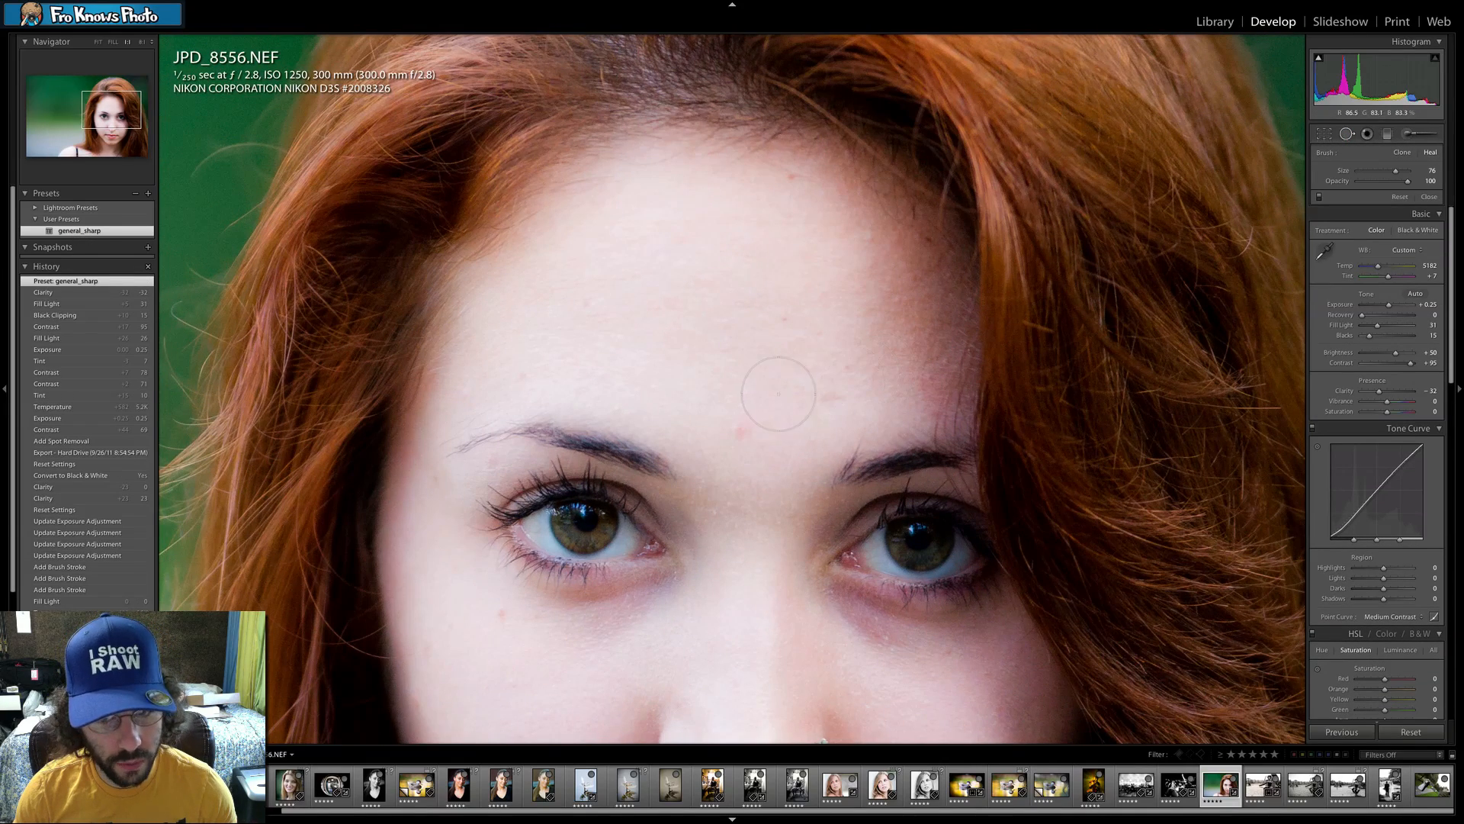
pyautogui.click(739, 427)
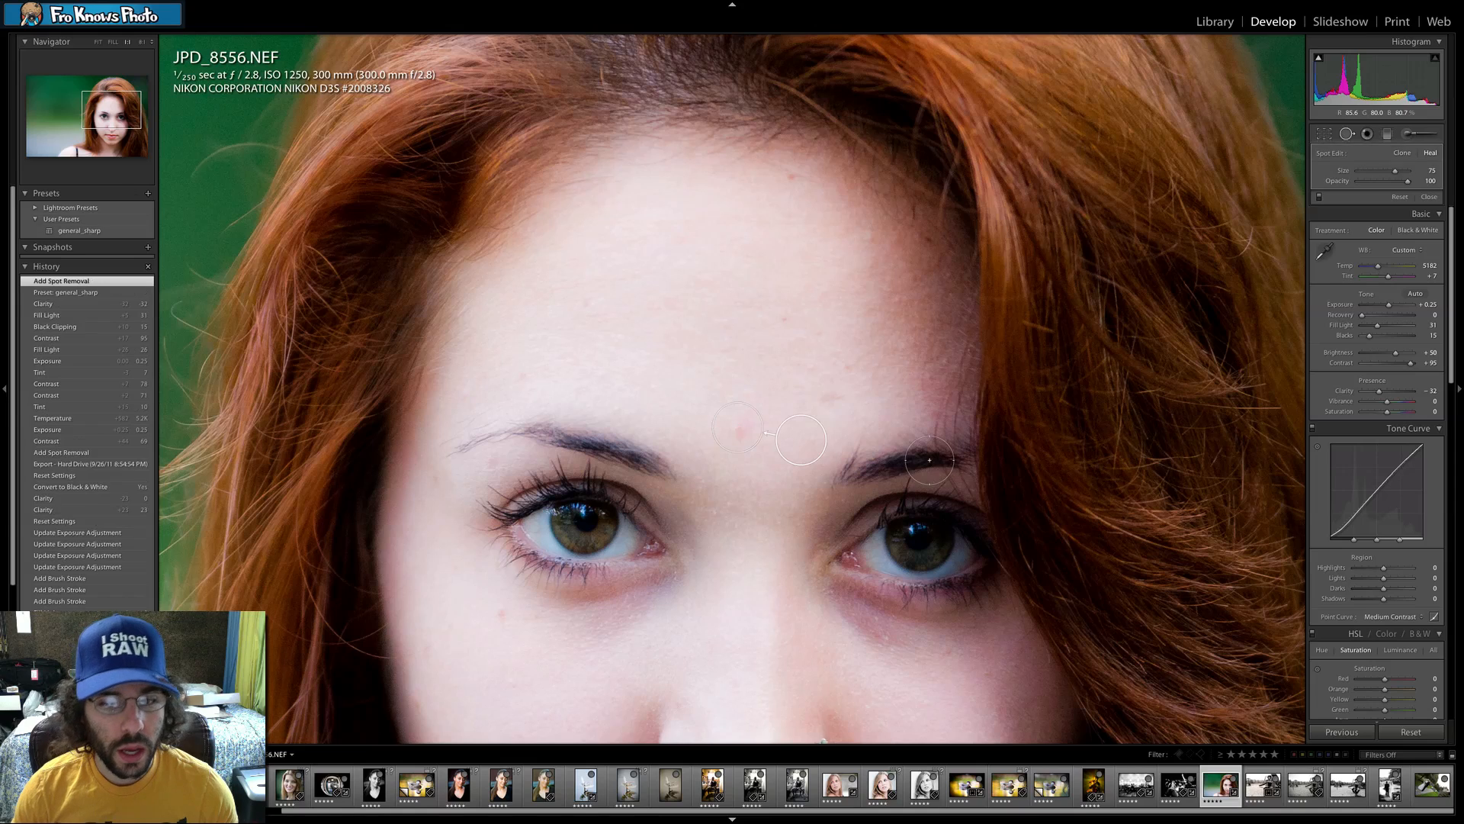
pyautogui.moveTo(809, 426); pyautogui.dragTo(769, 352)
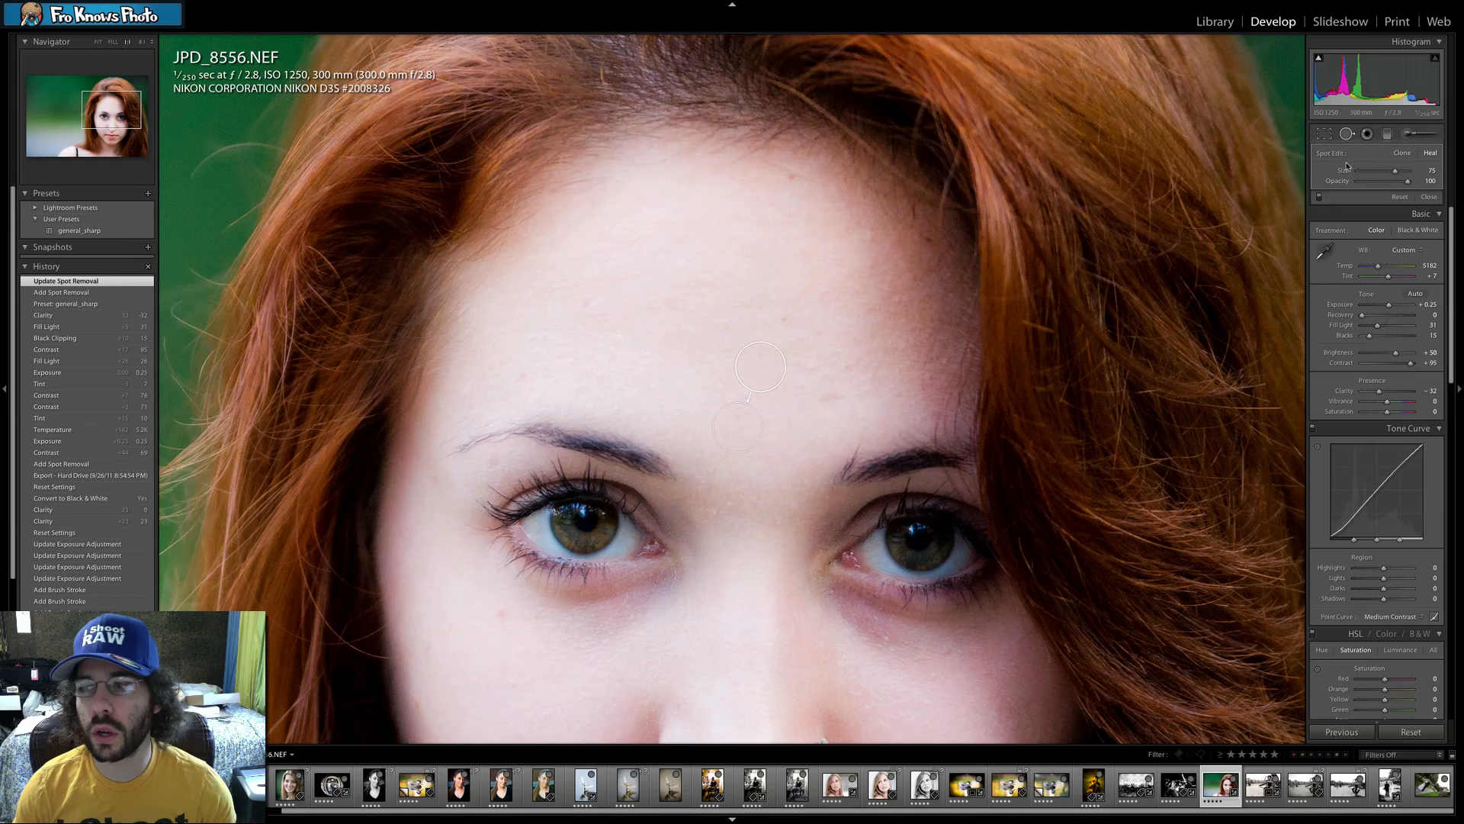
pyautogui.press('q')
pyautogui.click(634, 262)
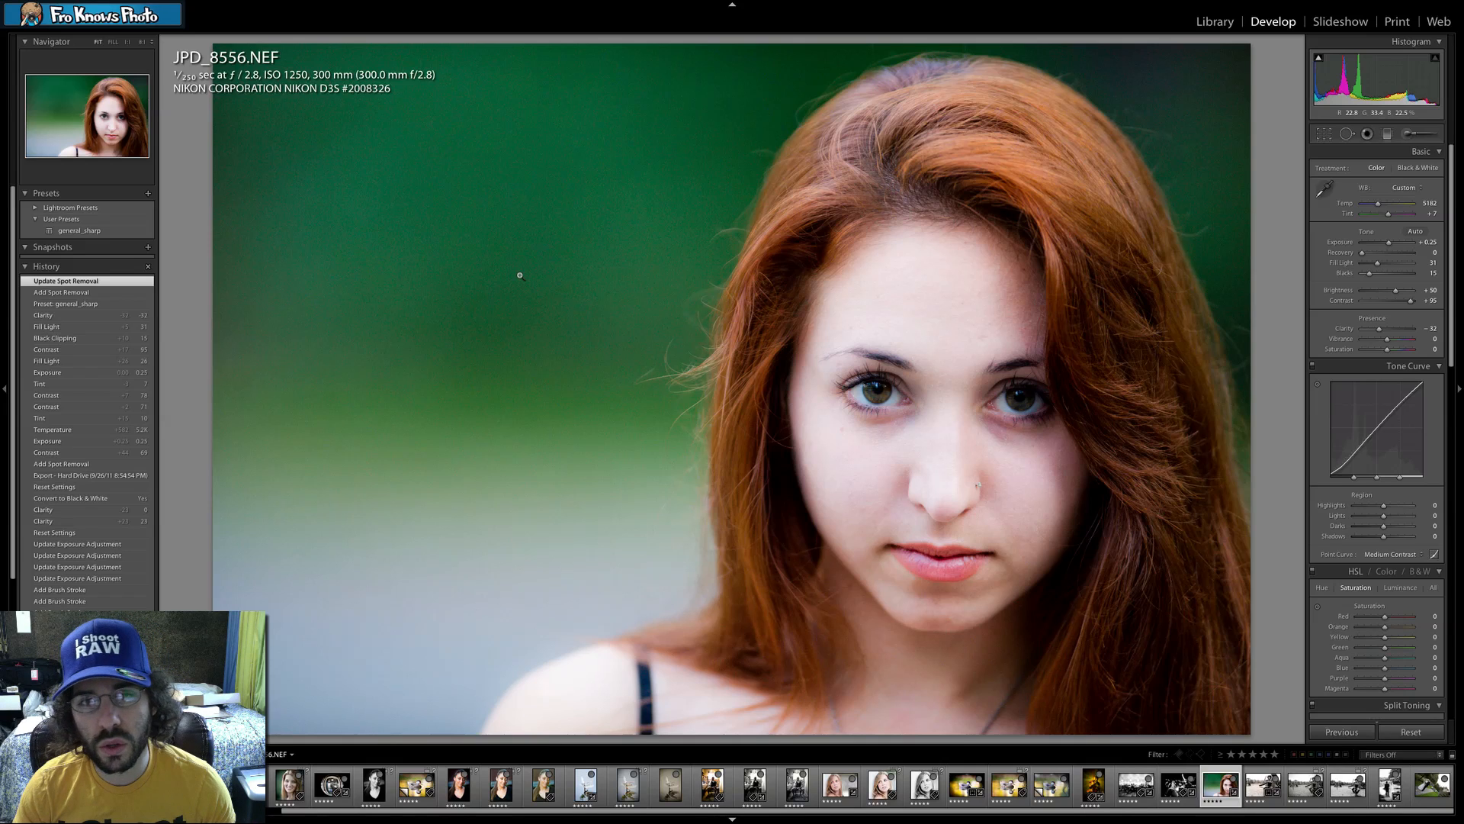
# Try a clarity closer to zero to compare the facial skin's softness up close, and return it to −32.
pyautogui.click(905, 369)
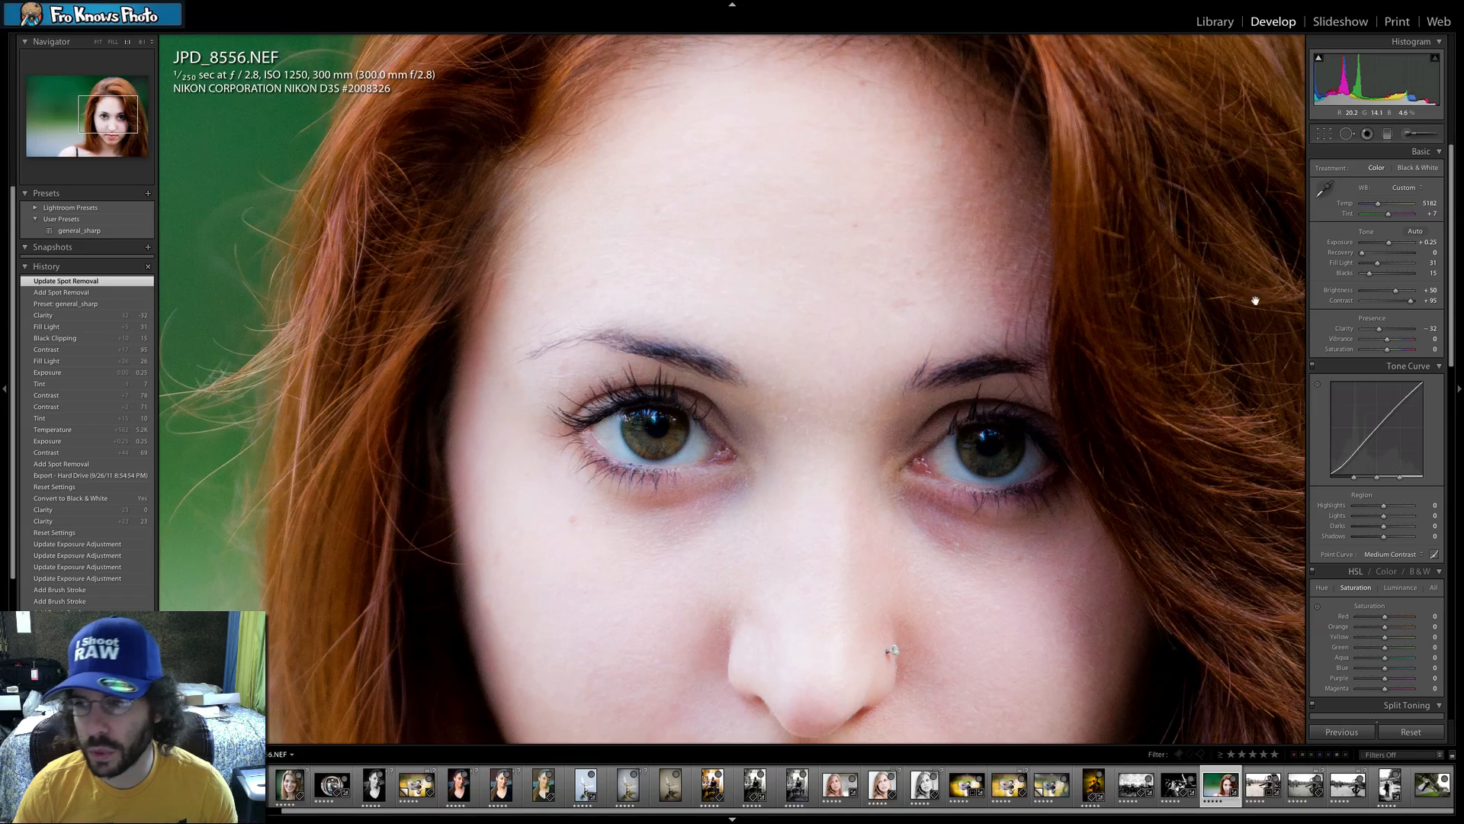
pyautogui.click(1386, 328)
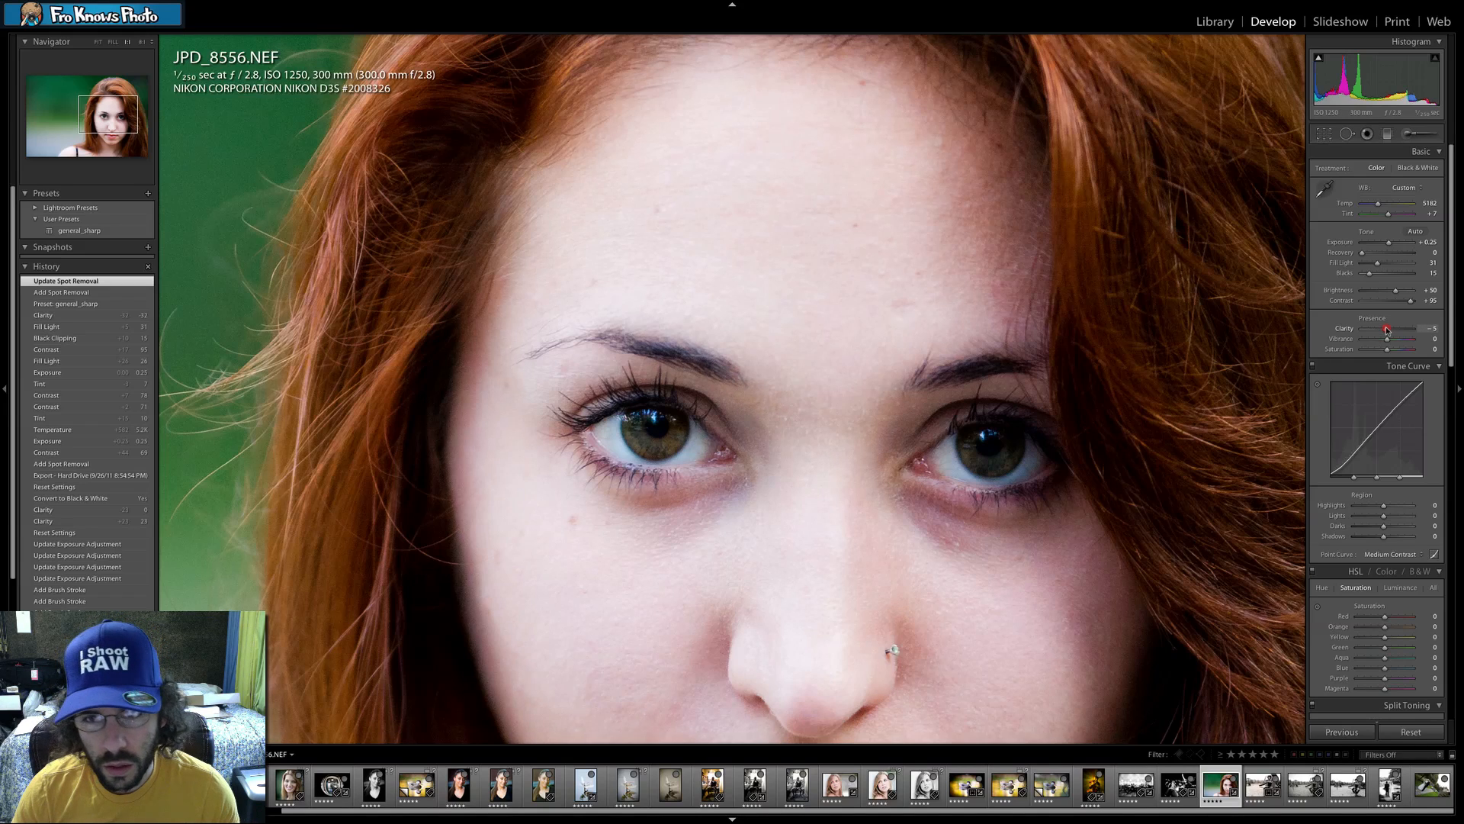
pyautogui.moveTo(1386, 329); pyautogui.dragTo(1377, 331)
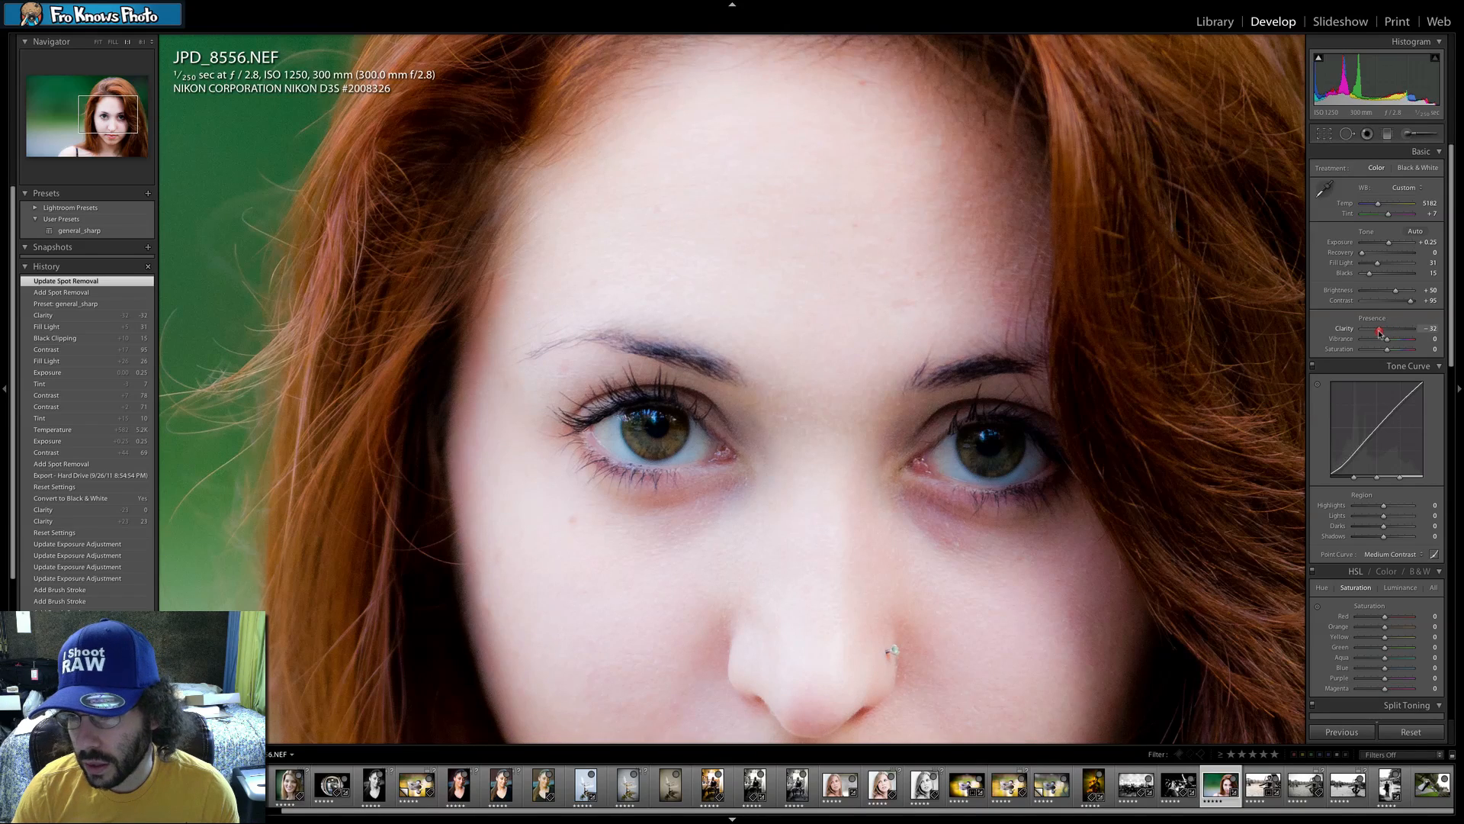
pyautogui.click(751, 336)
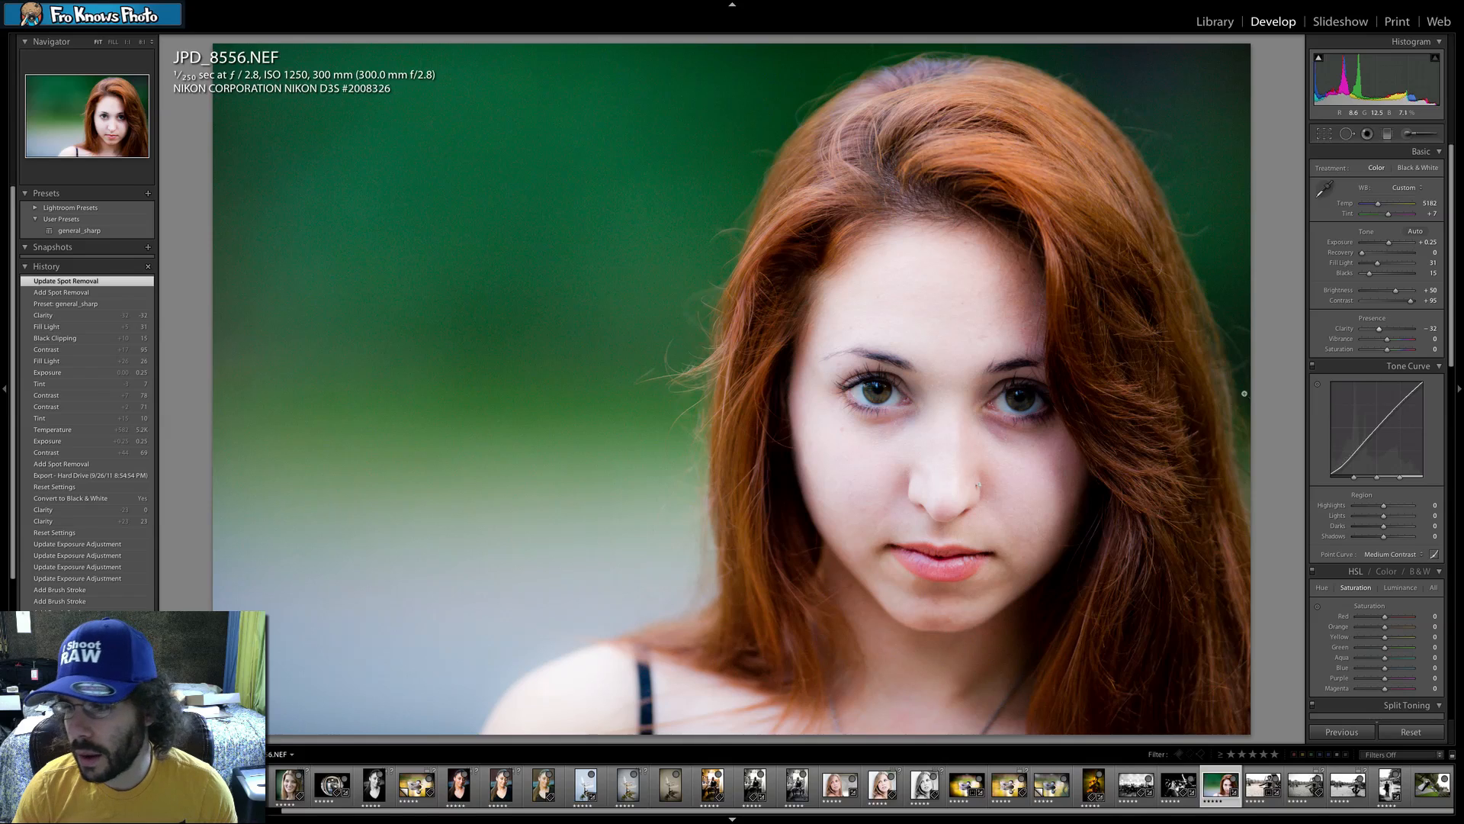
# Try the tone curve with highlights at −94 and with lights at +17, undoing each change.
pyautogui.scroll(-1, 1390, 507)
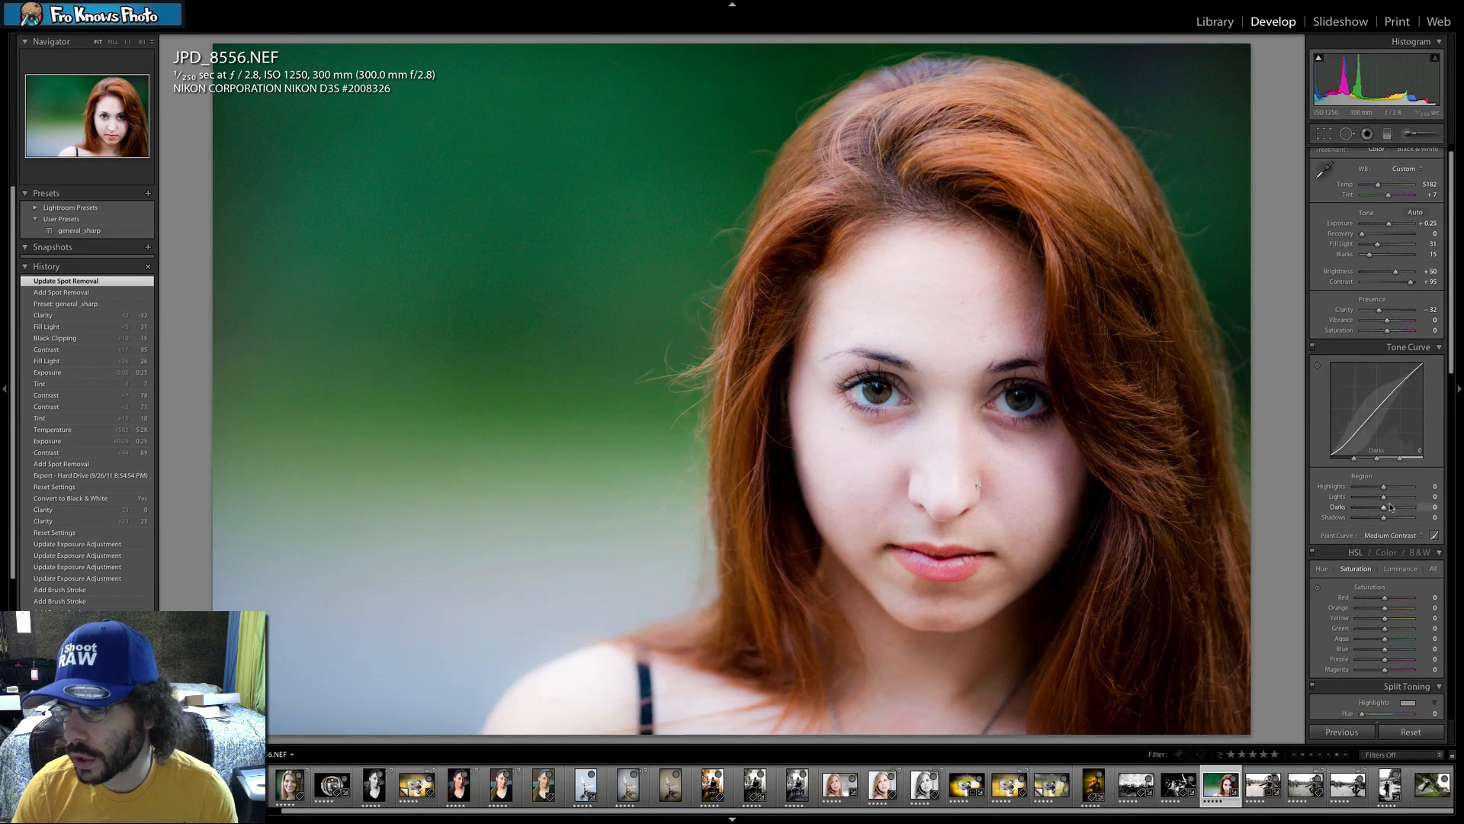
pyautogui.moveTo(1383, 485)
pyautogui.mouseDown()
pyautogui.moveTo(1407, 488)
pyautogui.moveTo(1357, 488)
pyautogui.mouseUp()
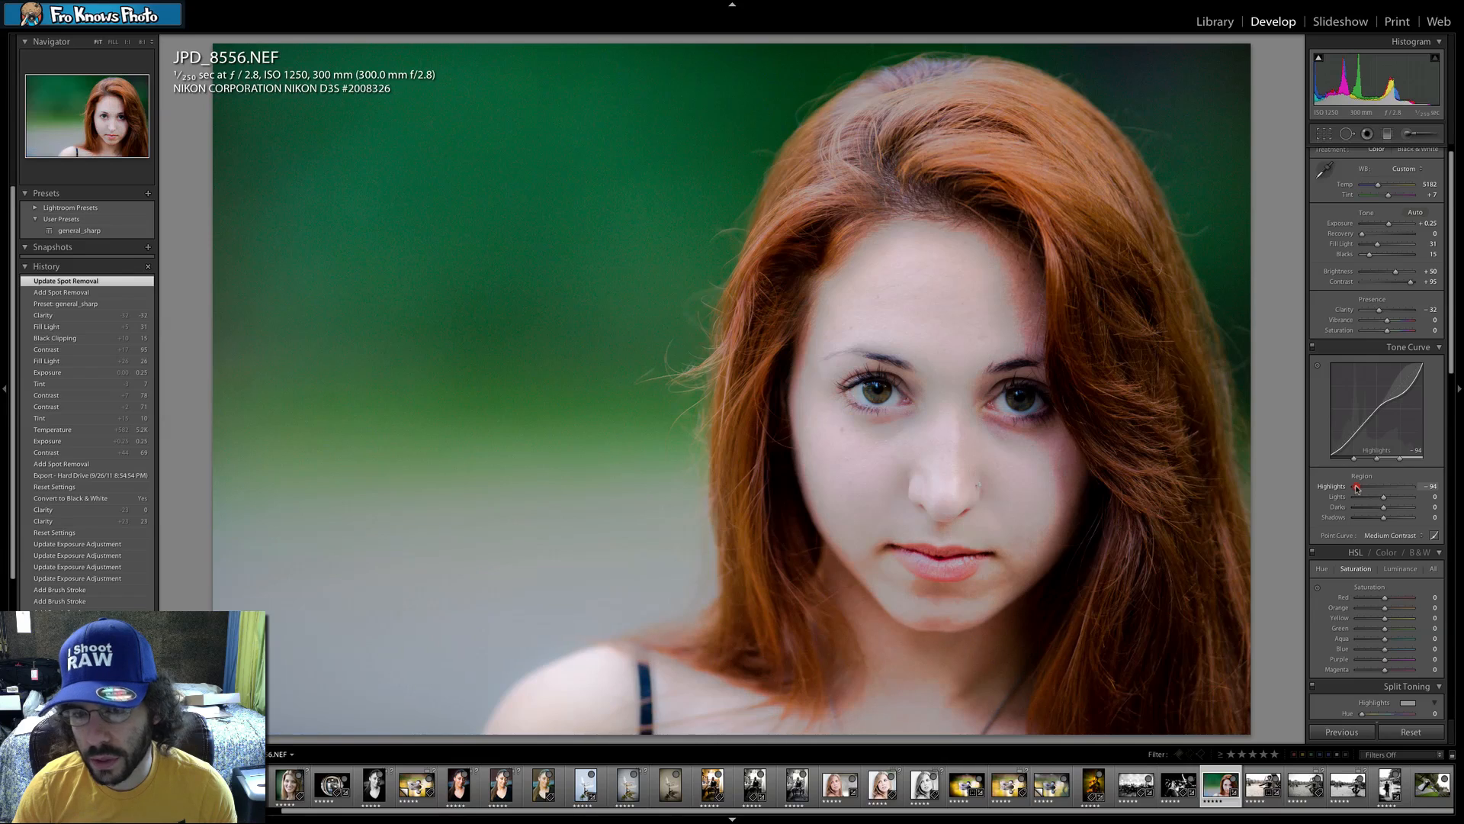
pyautogui.hotkey('ctrl', 'z')
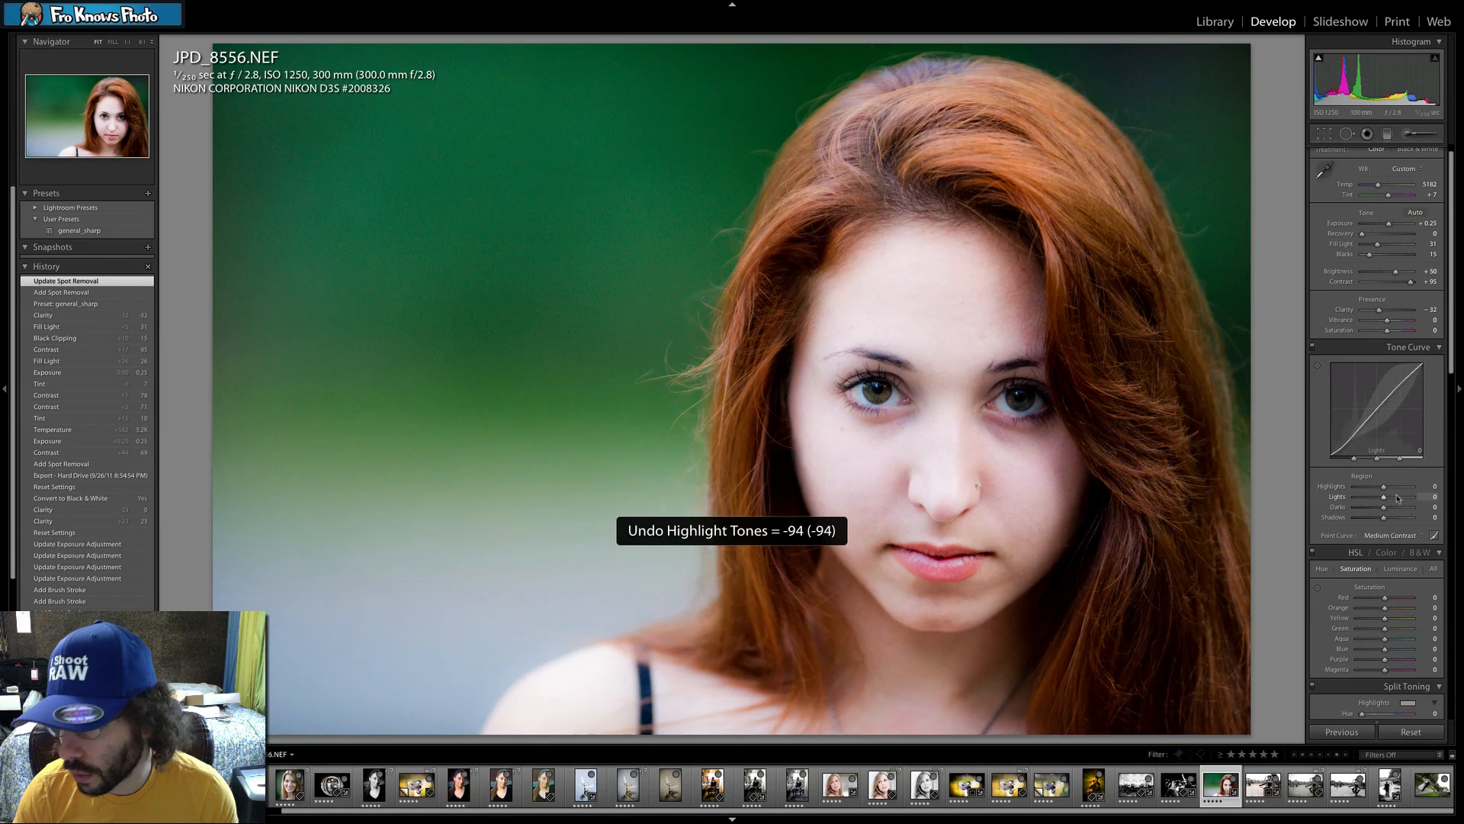
pyautogui.moveTo(1398, 497); pyautogui.dragTo(1388, 500)
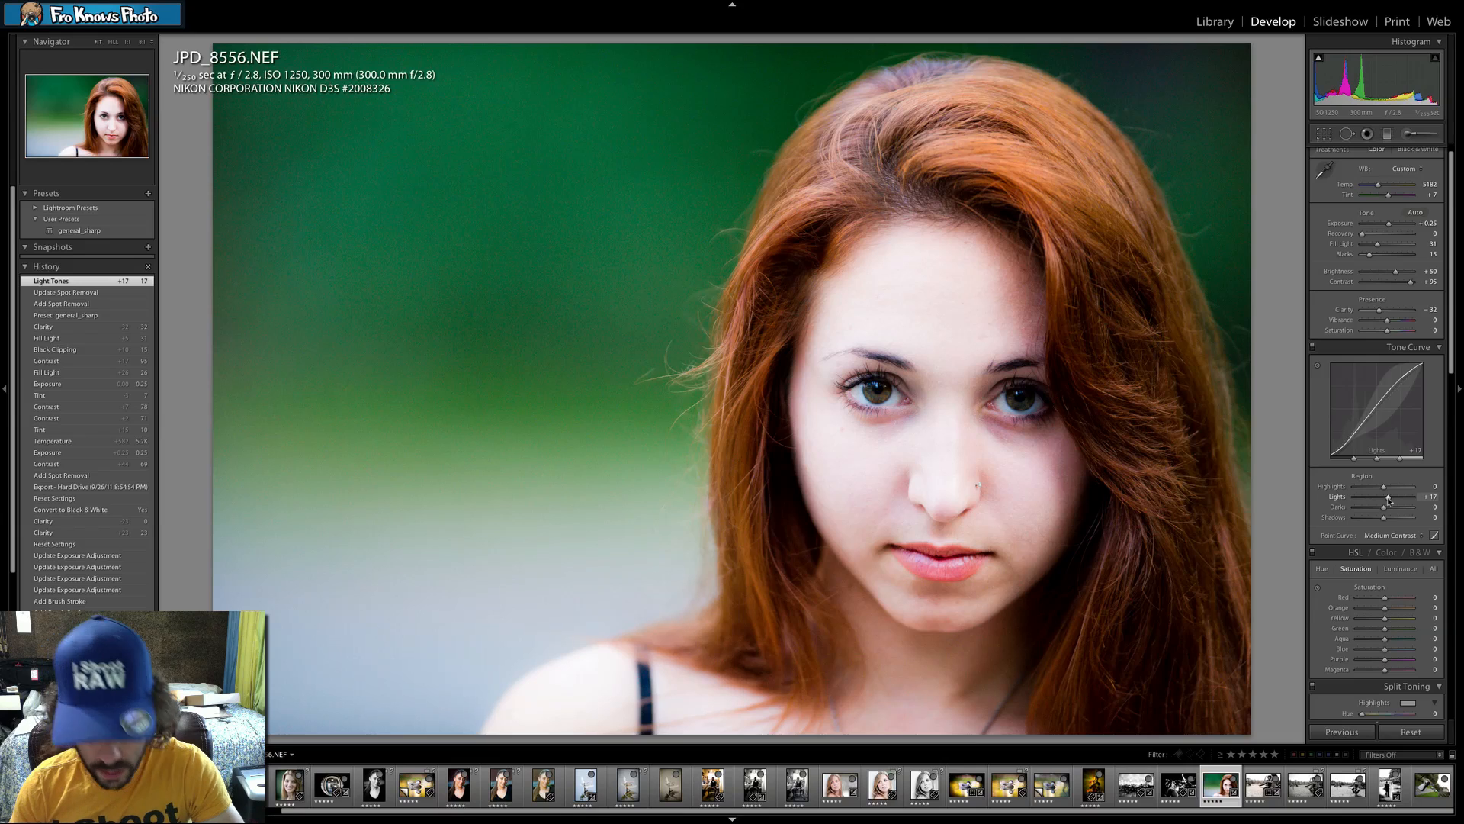
pyautogui.hotkey('ctrl', 'z')
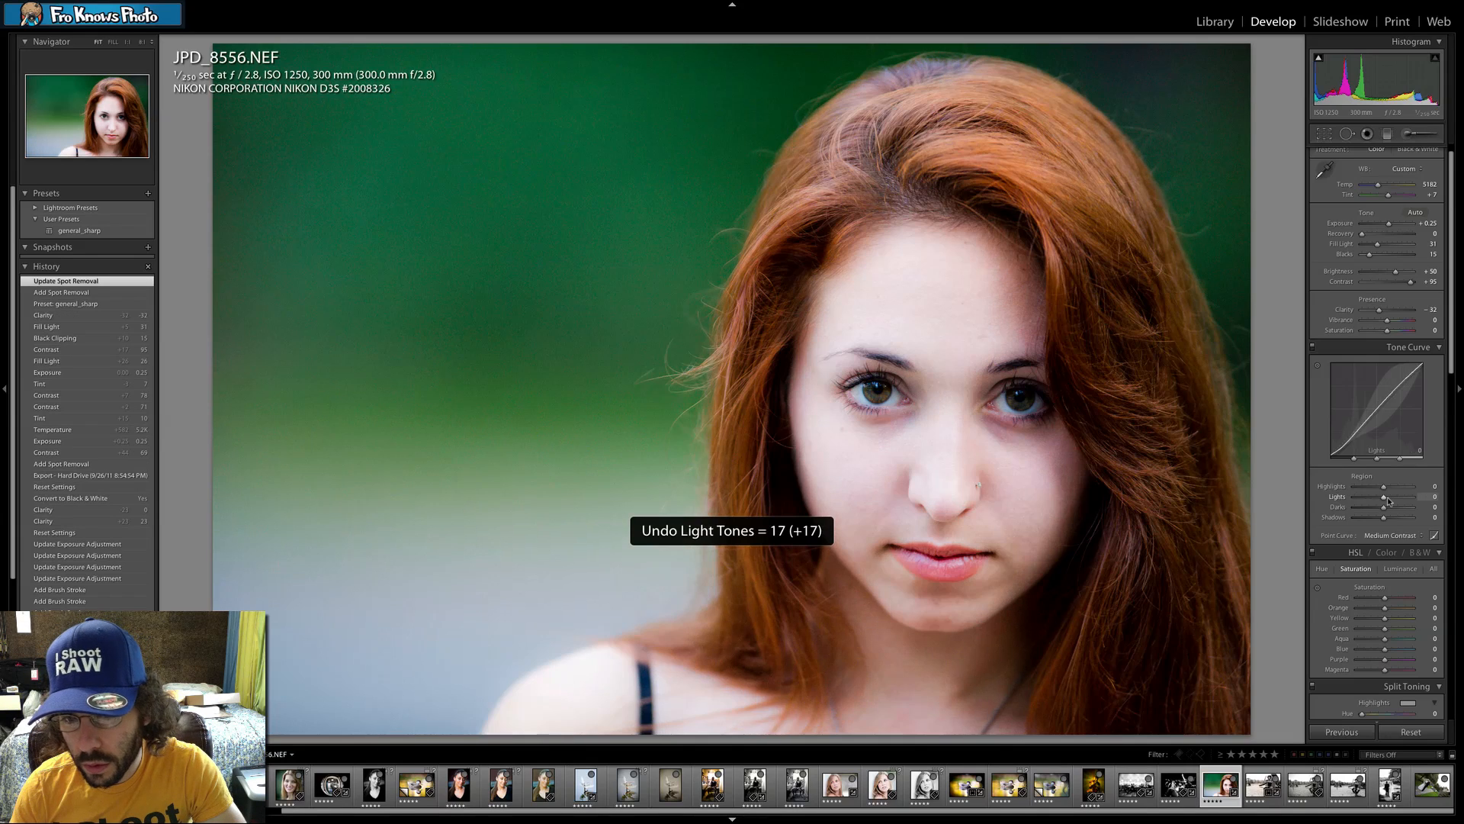
# Compare the Strong Contrast and Medium Contrast point curves on the portrait, and keep Strong Contrast.
pyautogui.click(1391, 535)
pyautogui.click(1395, 541)
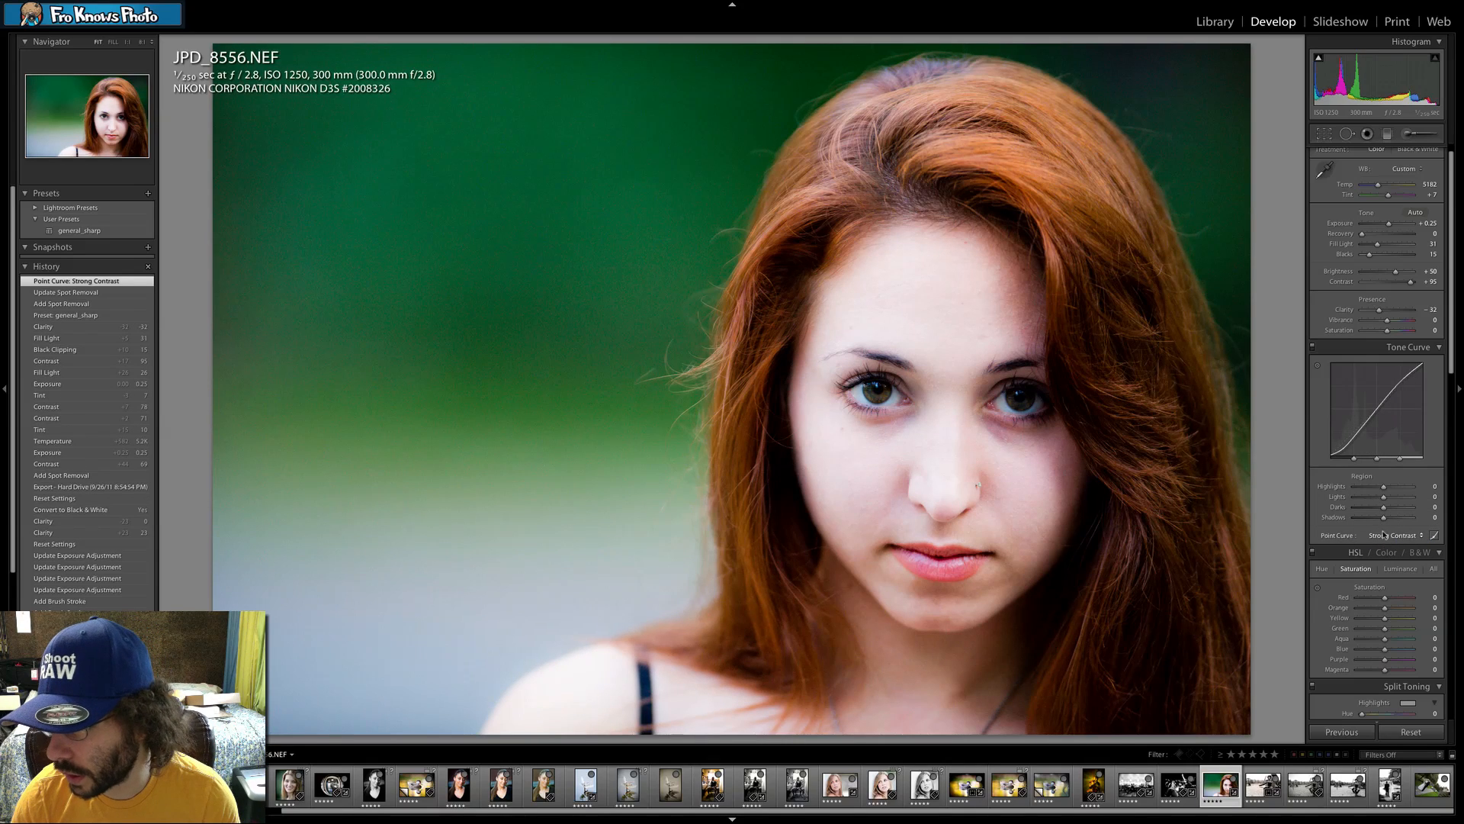
pyautogui.click(1384, 535)
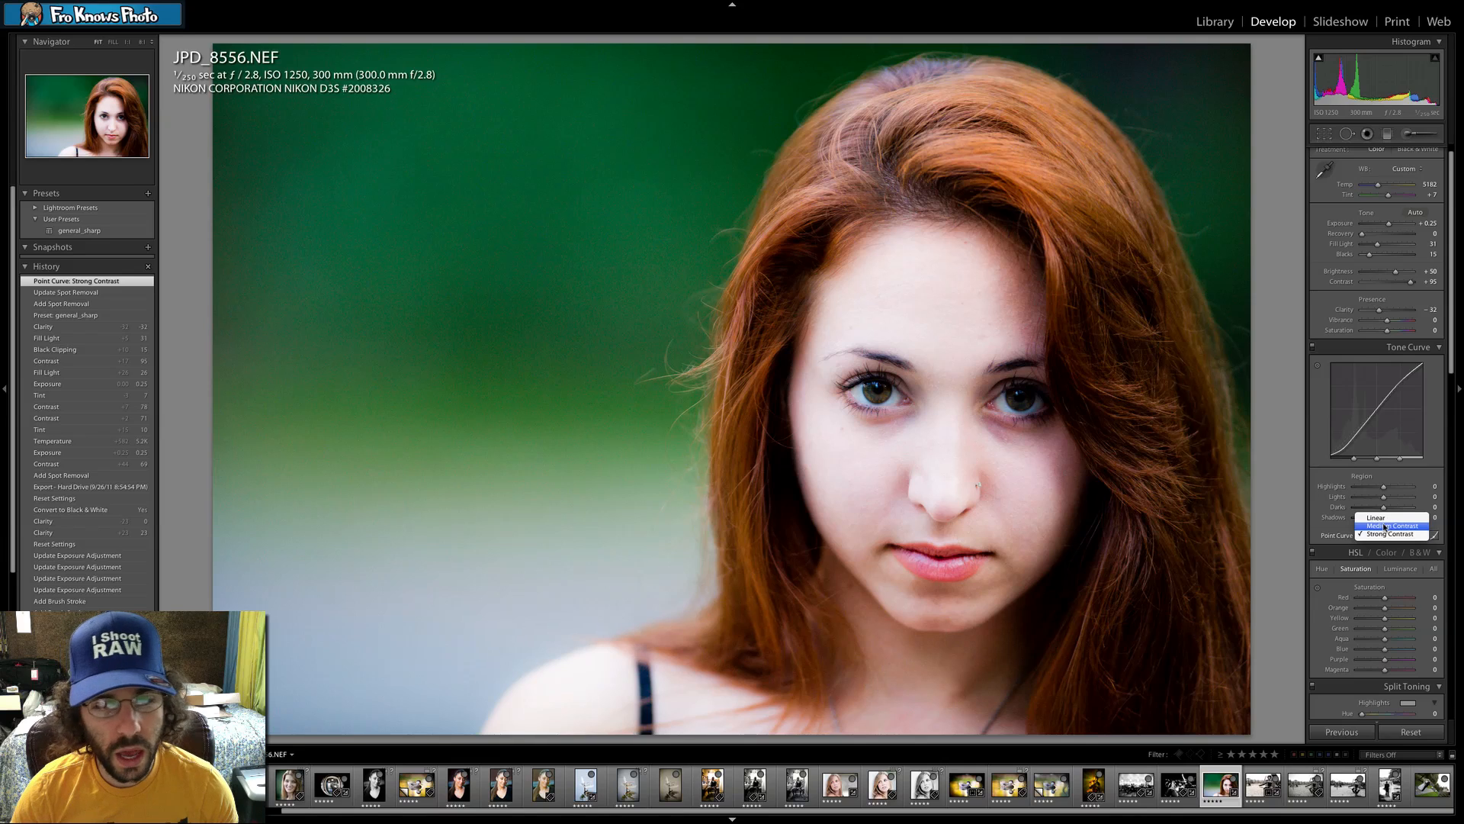
pyautogui.click(1387, 525)
pyautogui.click(1388, 537)
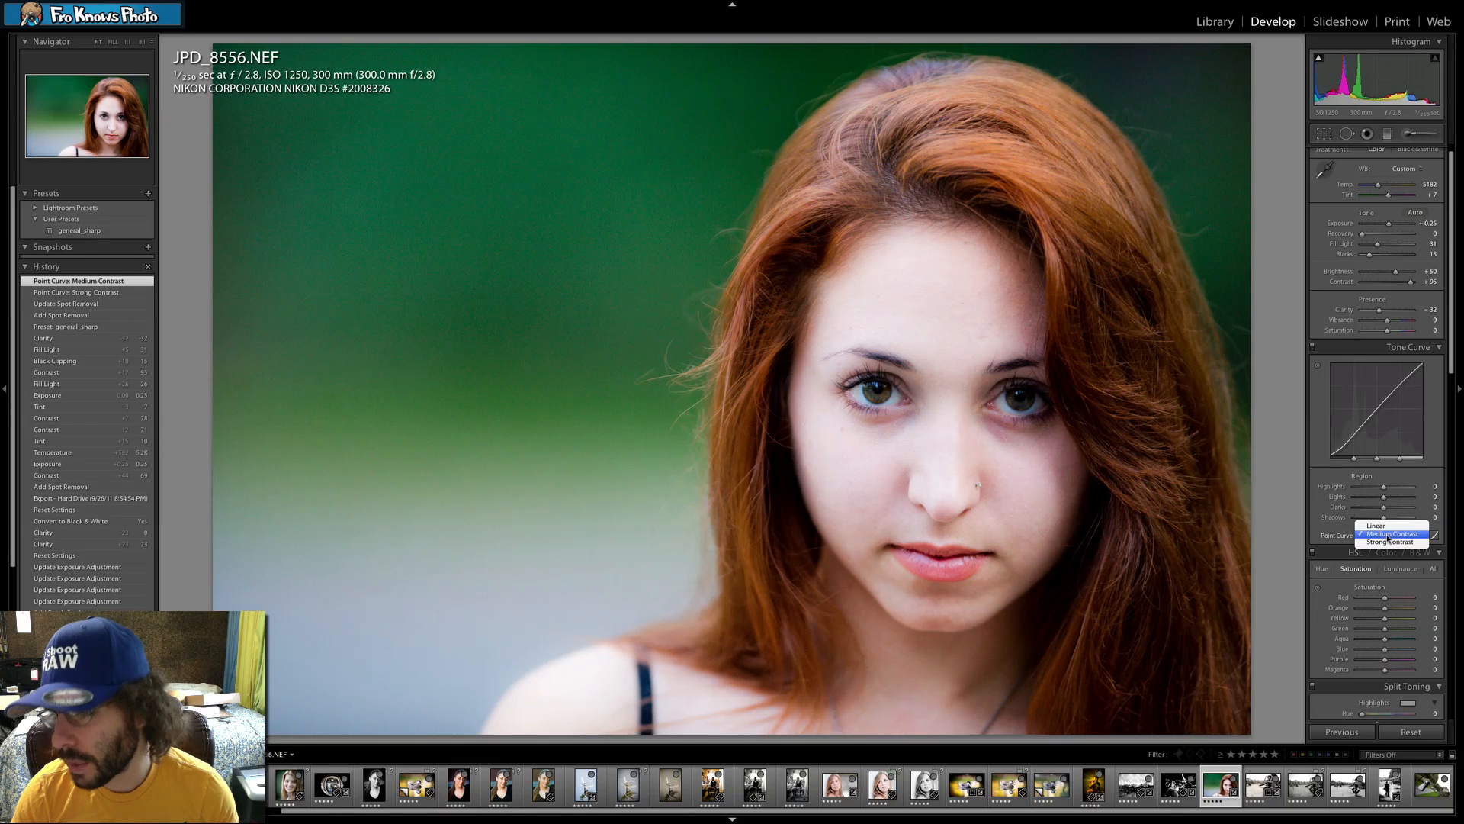
pyautogui.click(1389, 541)
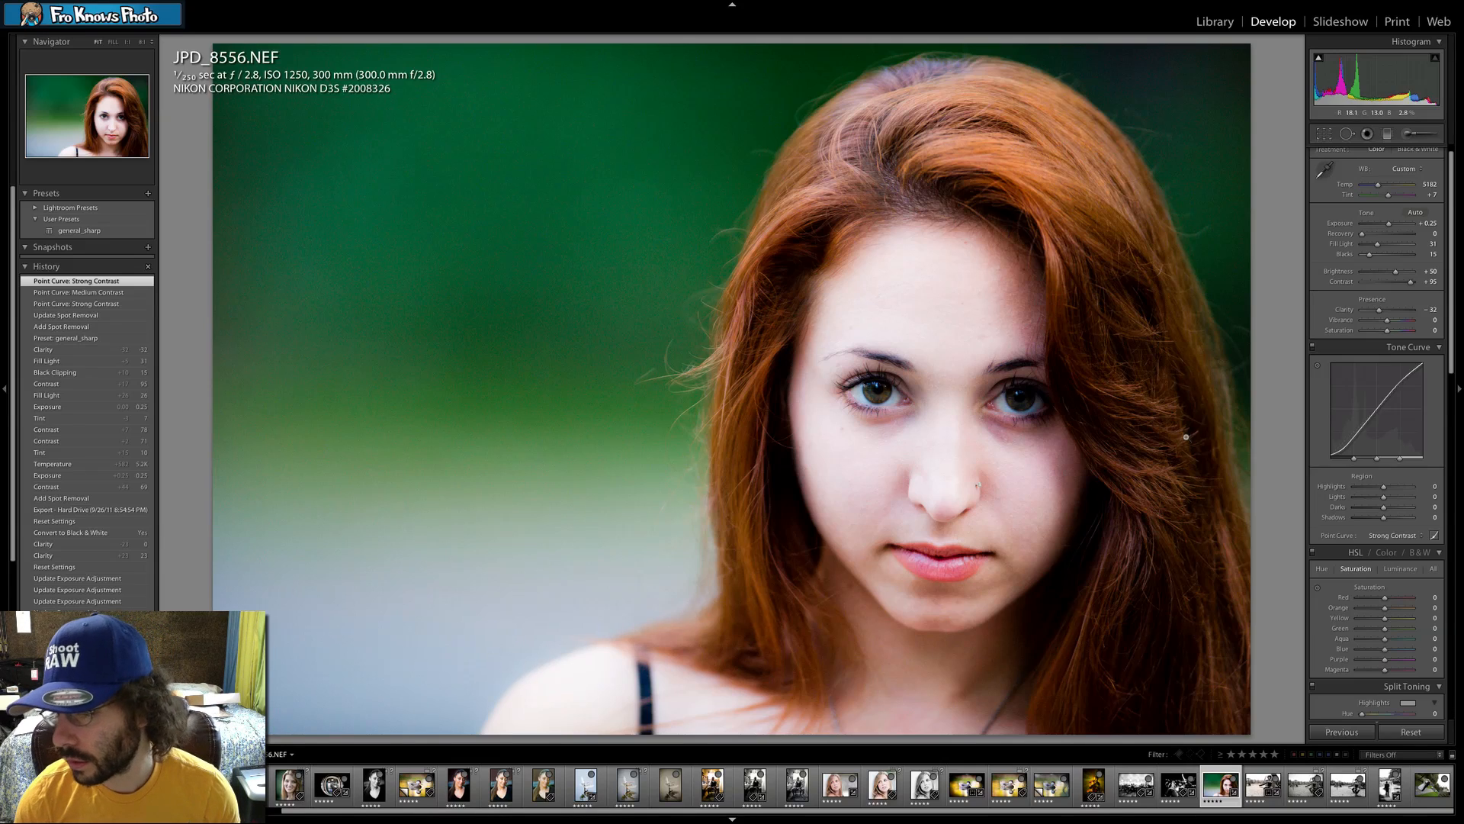
# Shrink the adjustment brush to about iris size and paint its enhancement over the eye on the photo's right side.
pyautogui.click(817, 385)
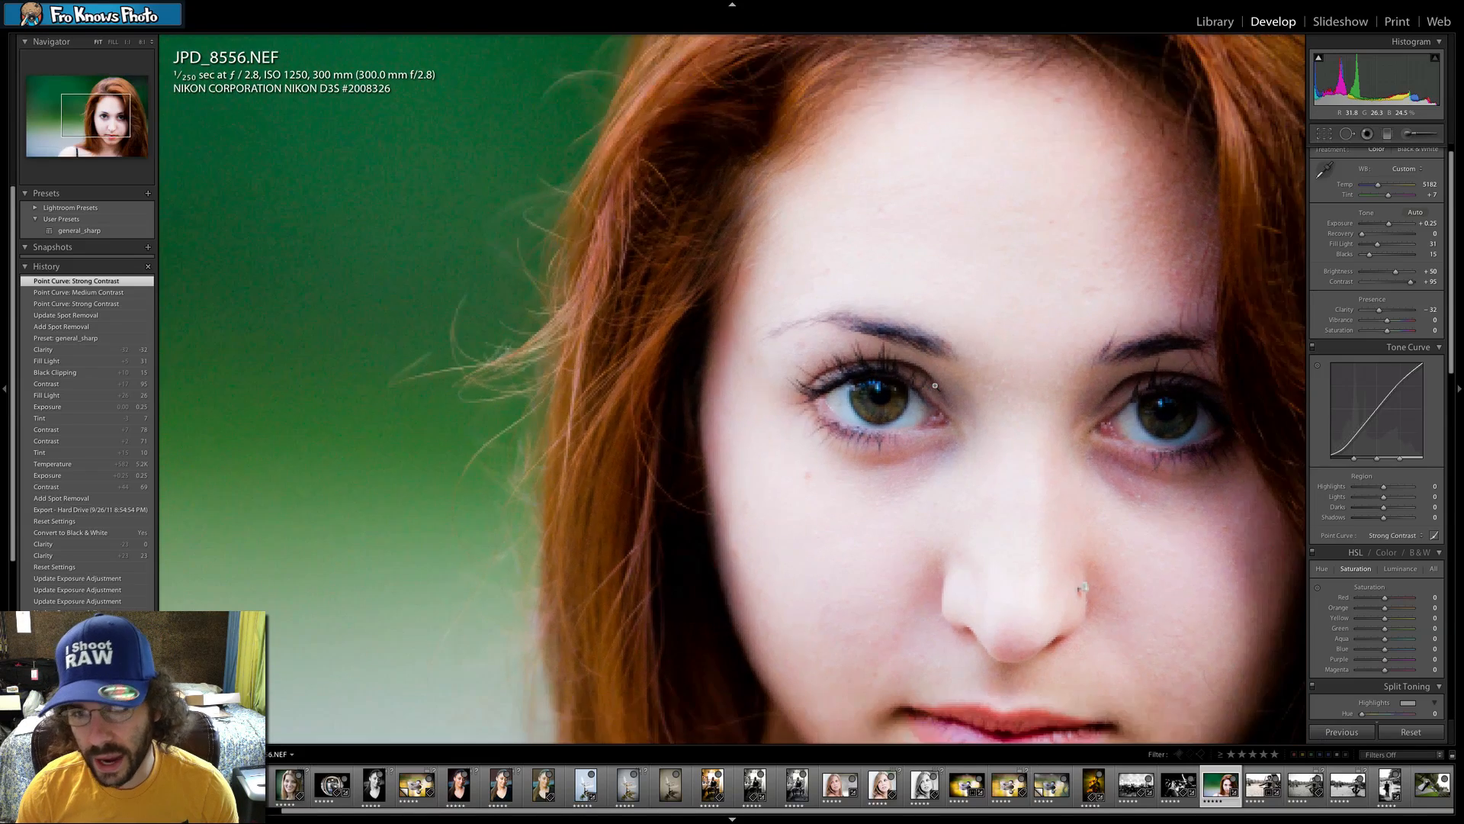
pyautogui.click(935, 385)
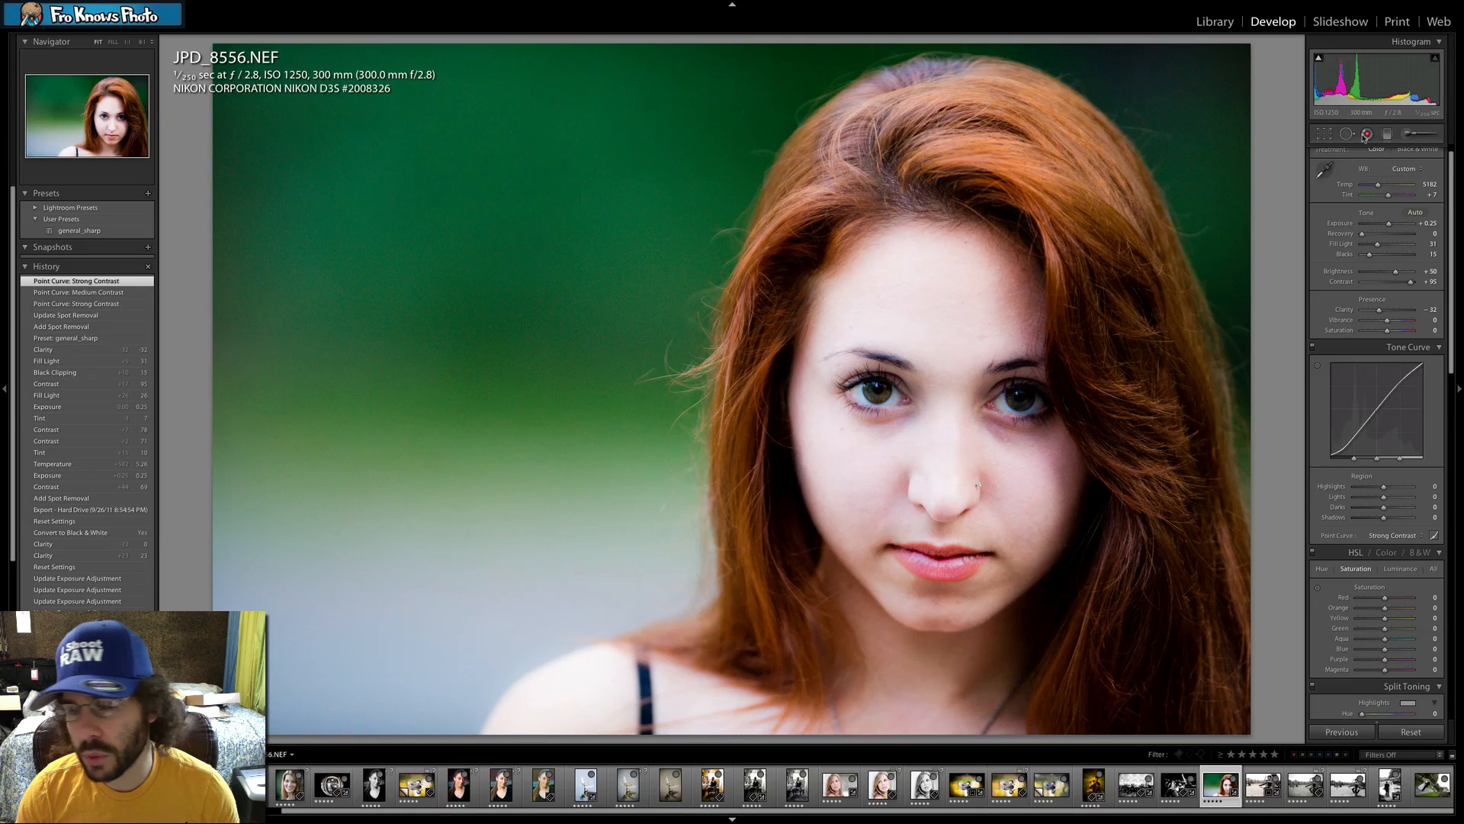
pyautogui.click(839, 390)
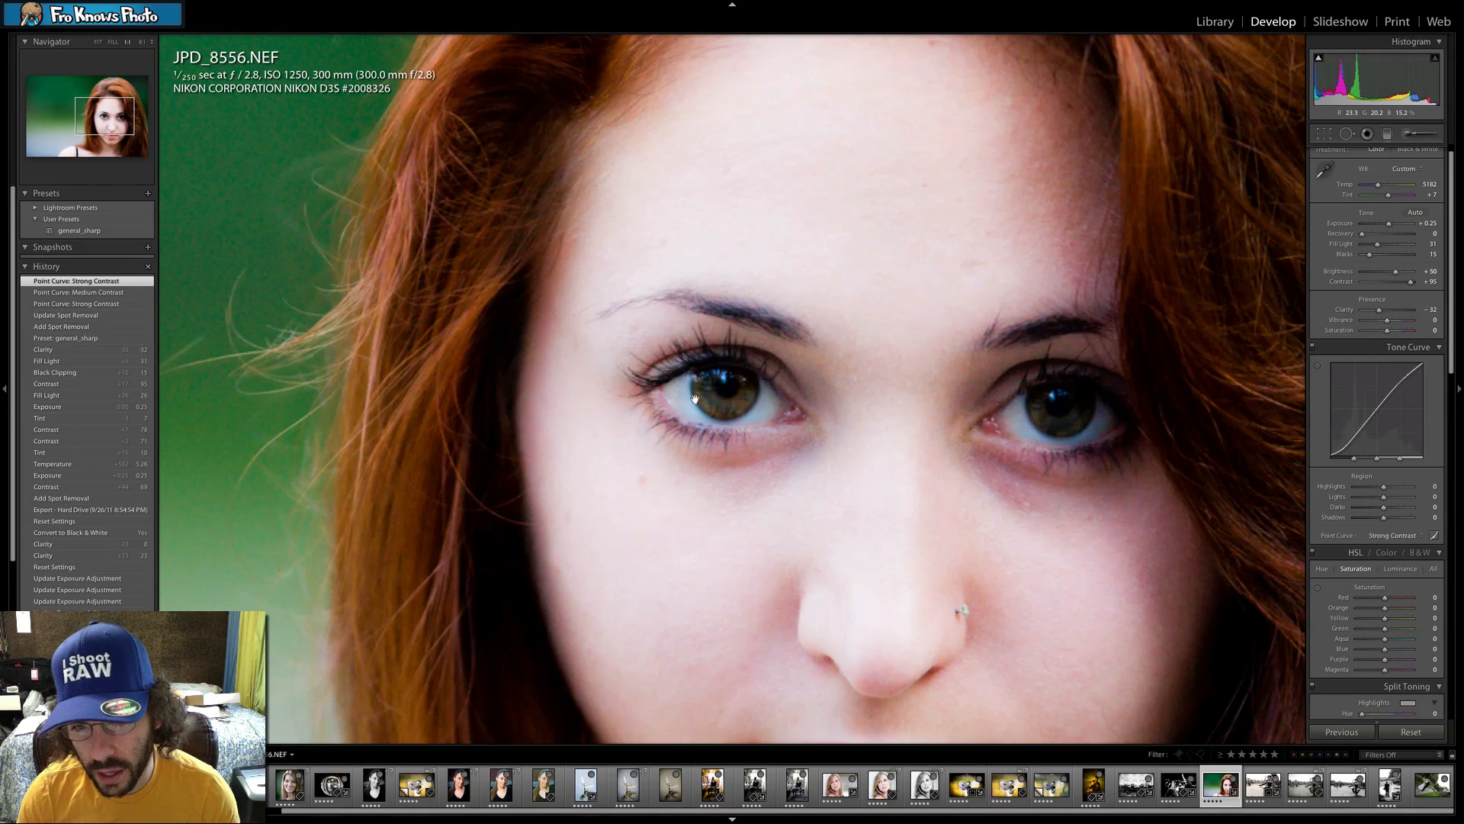
pyautogui.click(1386, 134)
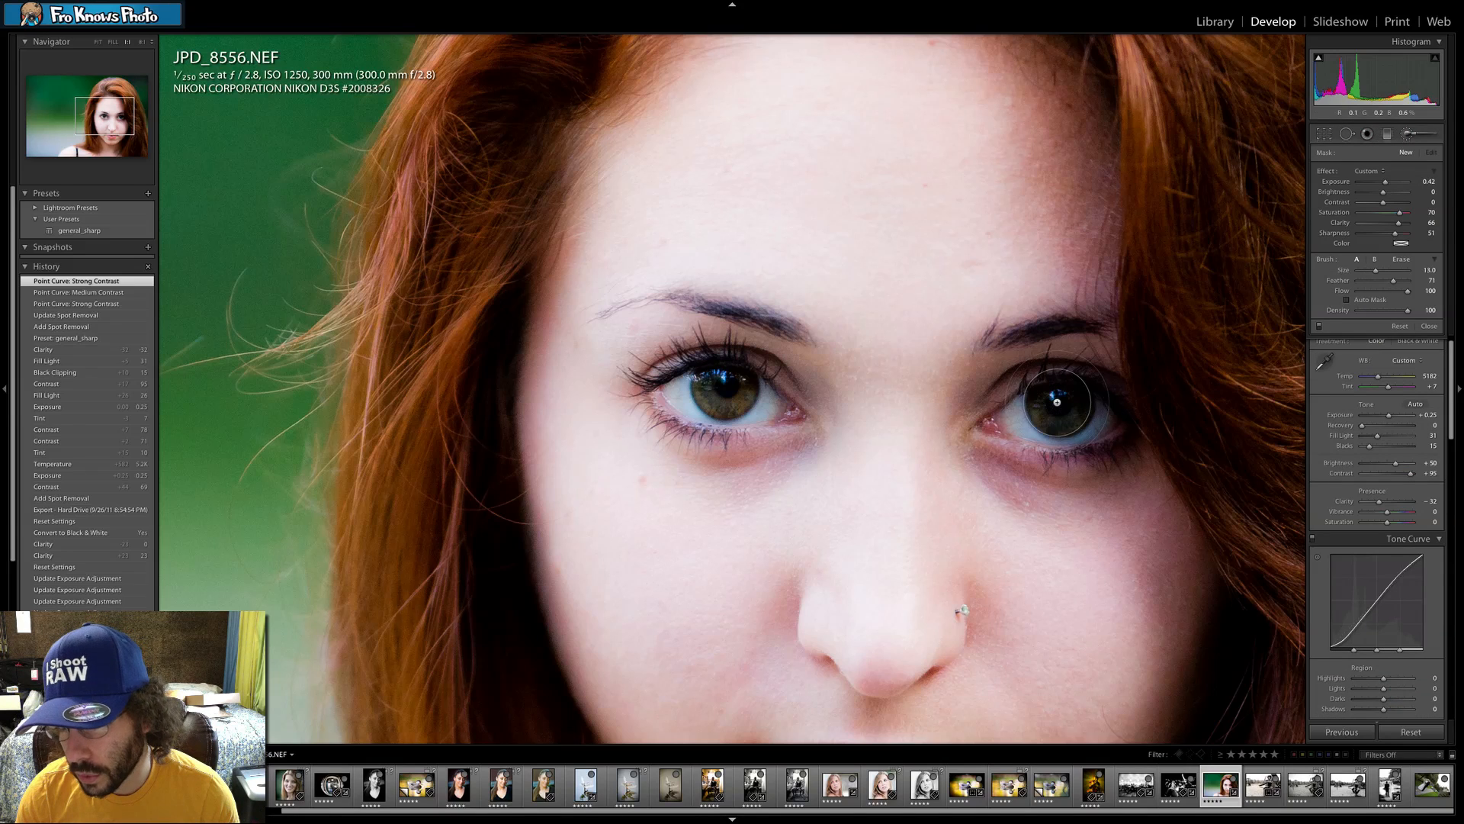
pyautogui.scroll(-5, 1057, 402)
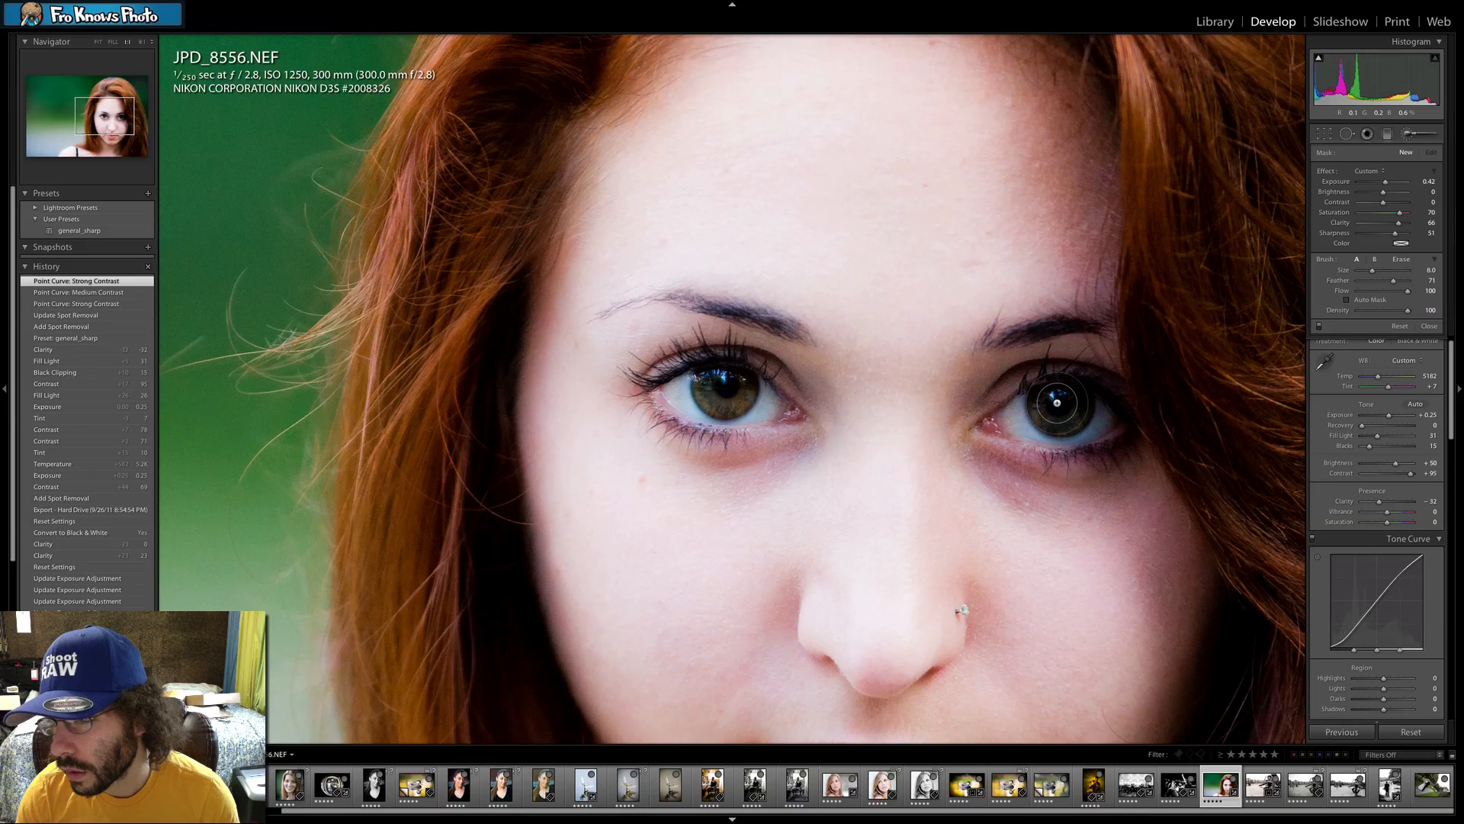
pyautogui.moveTo(1057, 402)
pyautogui.mouseDown()
pyautogui.moveTo(1074, 407)
pyautogui.moveTo(1045, 406)
pyautogui.moveTo(1064, 419)
pyautogui.moveTo(1090, 381)
pyautogui.moveTo(1106, 416)
pyautogui.moveTo(1097, 452)
pyautogui.moveTo(1102, 400)
pyautogui.moveTo(1071, 373)
pyautogui.moveTo(1026, 378)
pyautogui.mouseUp()
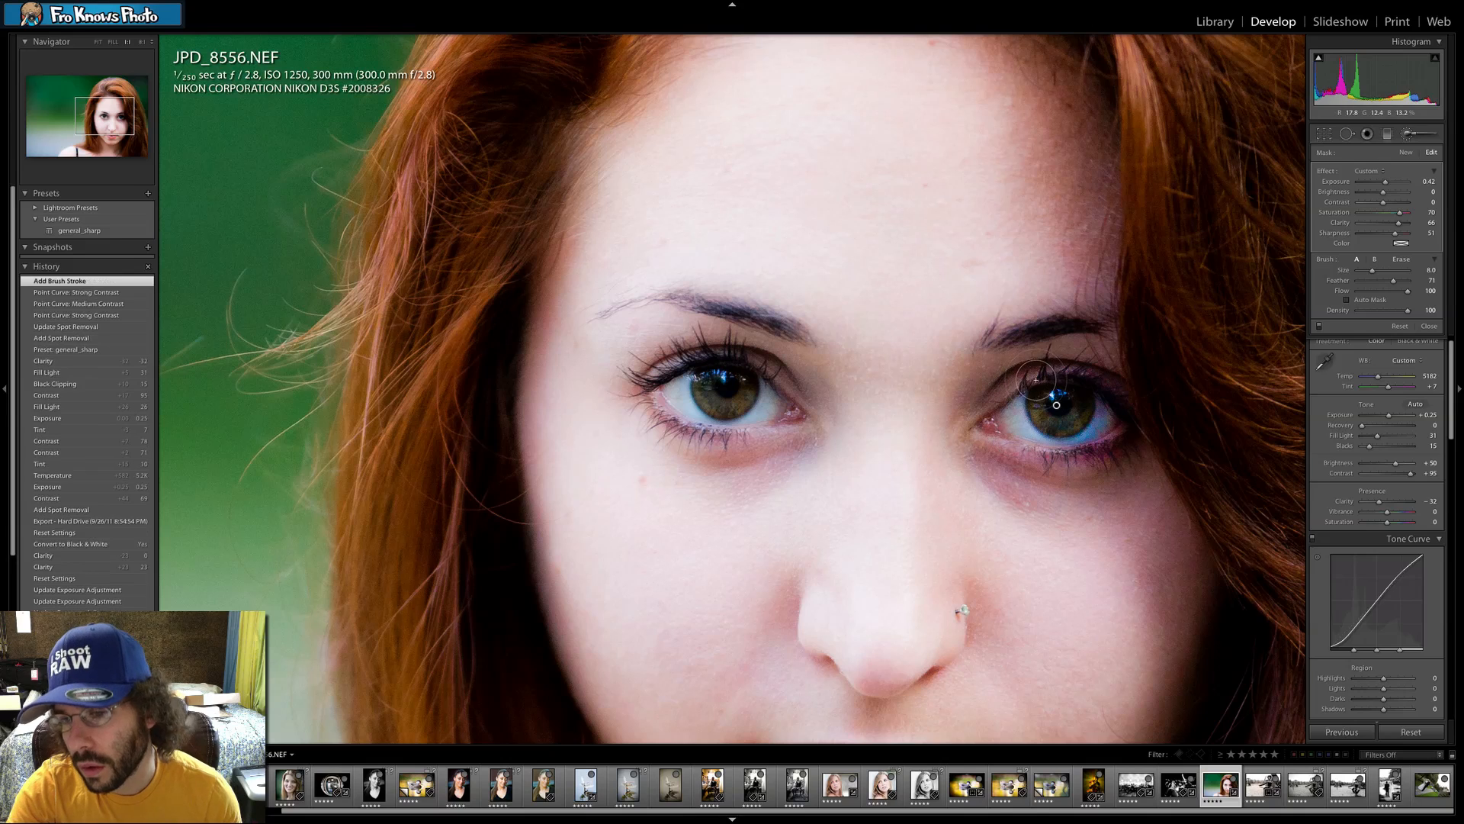
# Undo the last brush stroke and repaint the enhancement over the eye on the photo's right side.
pyautogui.hotkey('ctrl', 'z')
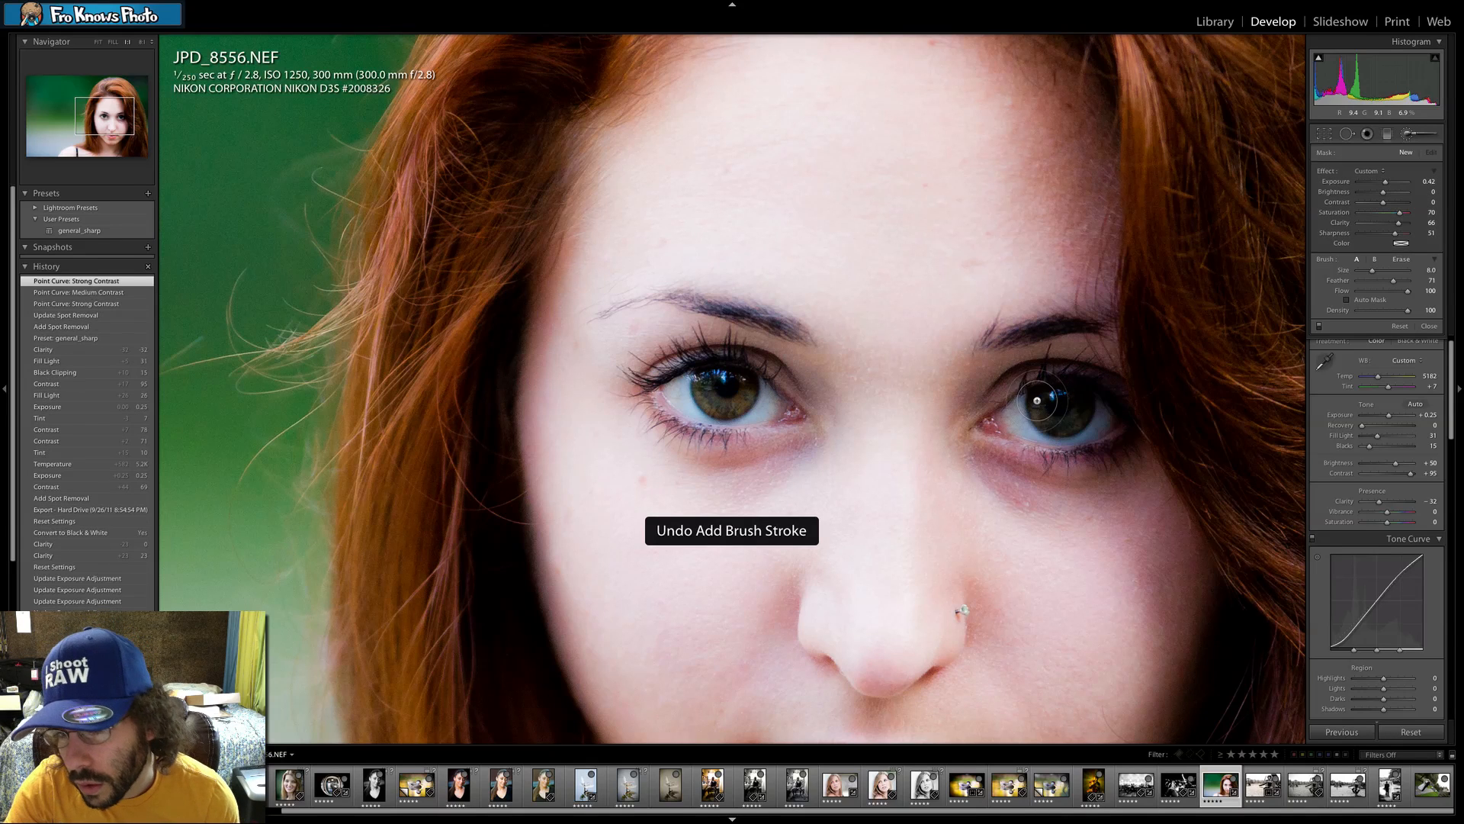
pyautogui.moveTo(1115, 430)
pyautogui.mouseDown()
pyautogui.moveTo(1075, 446)
pyautogui.moveTo(1041, 415)
pyautogui.moveTo(1068, 393)
pyautogui.moveTo(1026, 401)
pyautogui.mouseUp()
pyautogui.press('z')
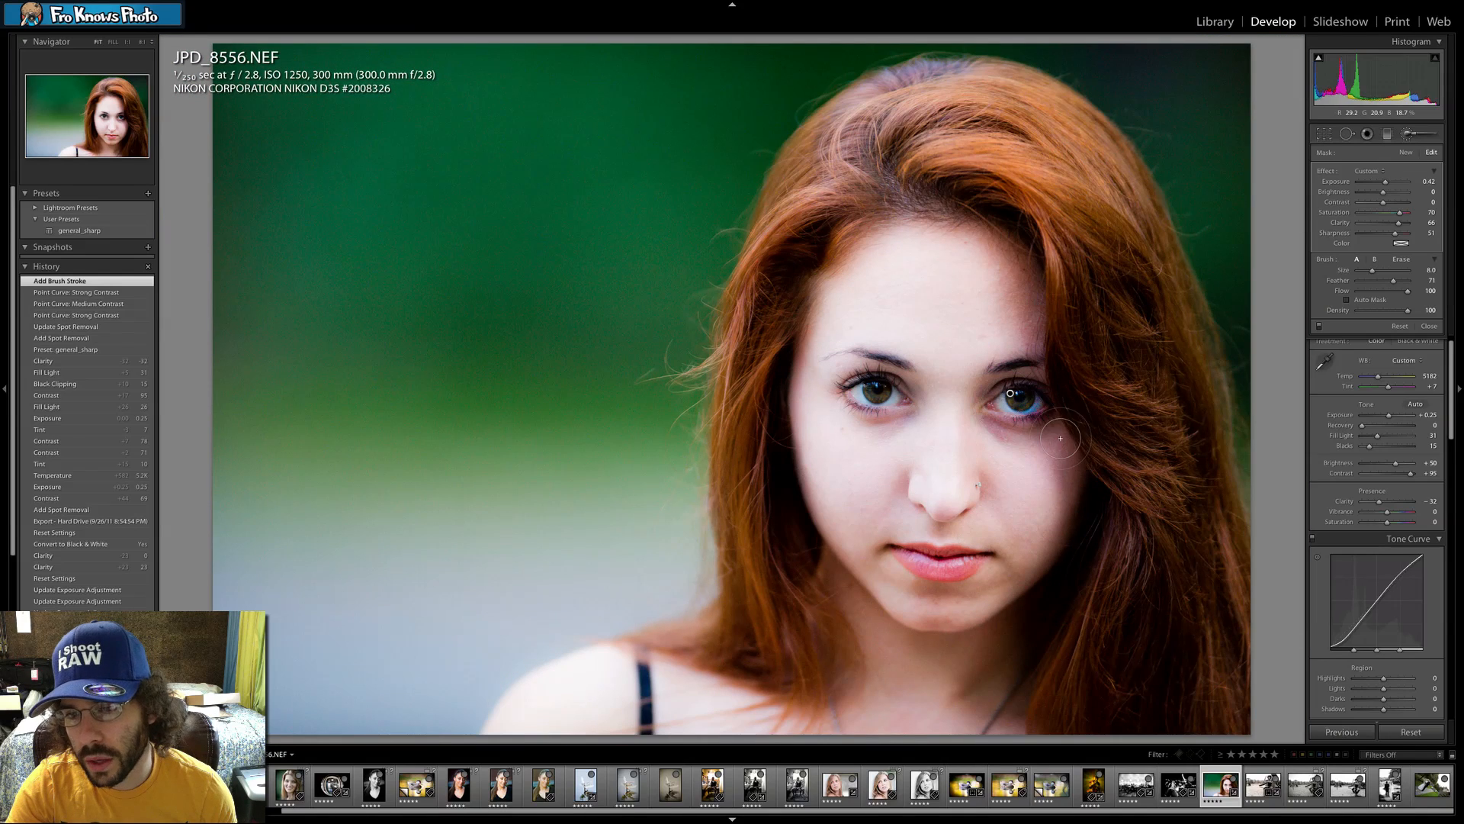
# Try deleting the eye's brush adjustment to compare the portrait without it, and restore the adjustment.
pyautogui.press('Delete')
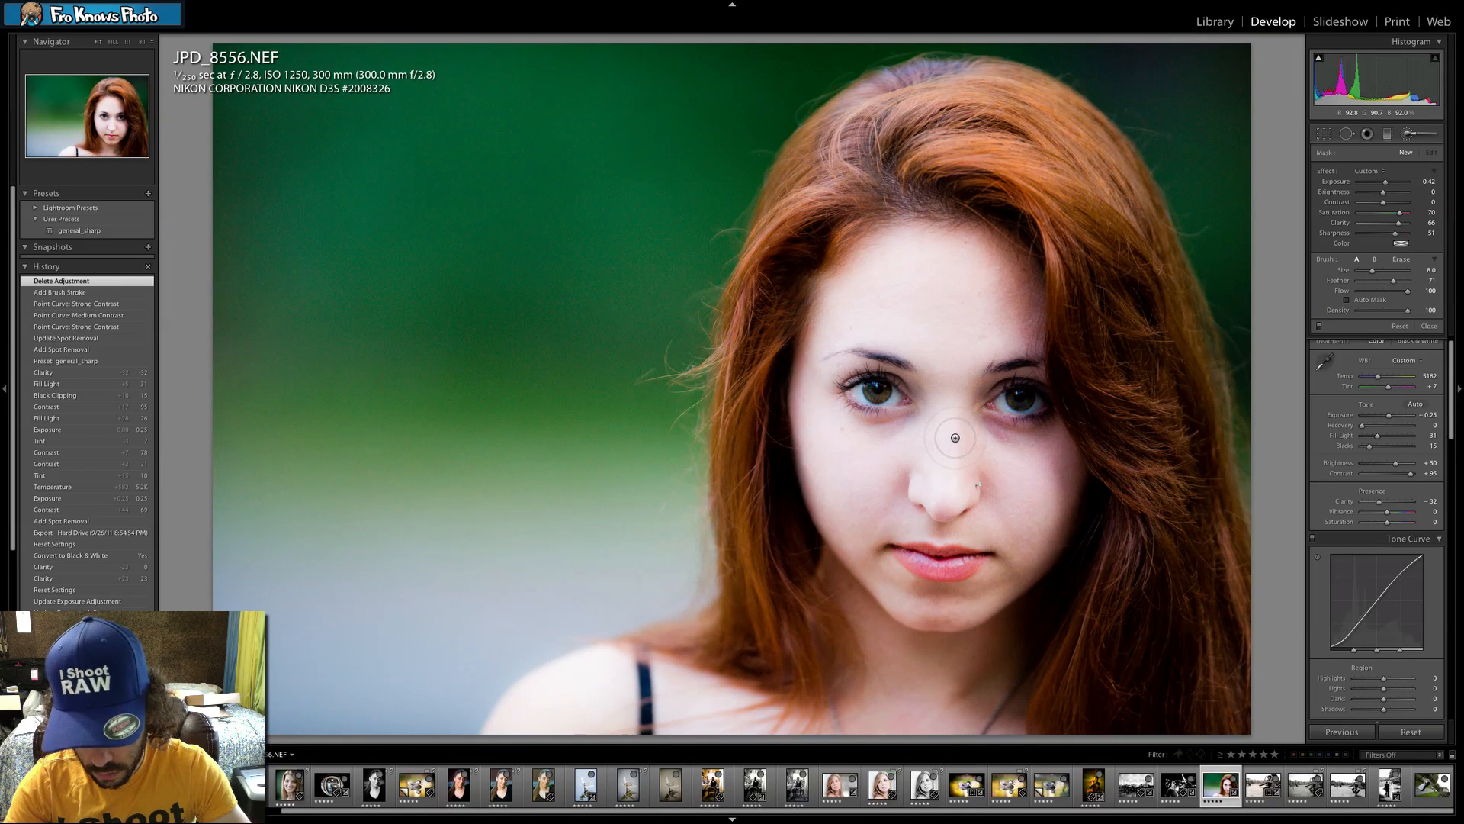
pyautogui.hotkey('ctrl', 'z')
pyautogui.hotkey('ctrl', 'y')
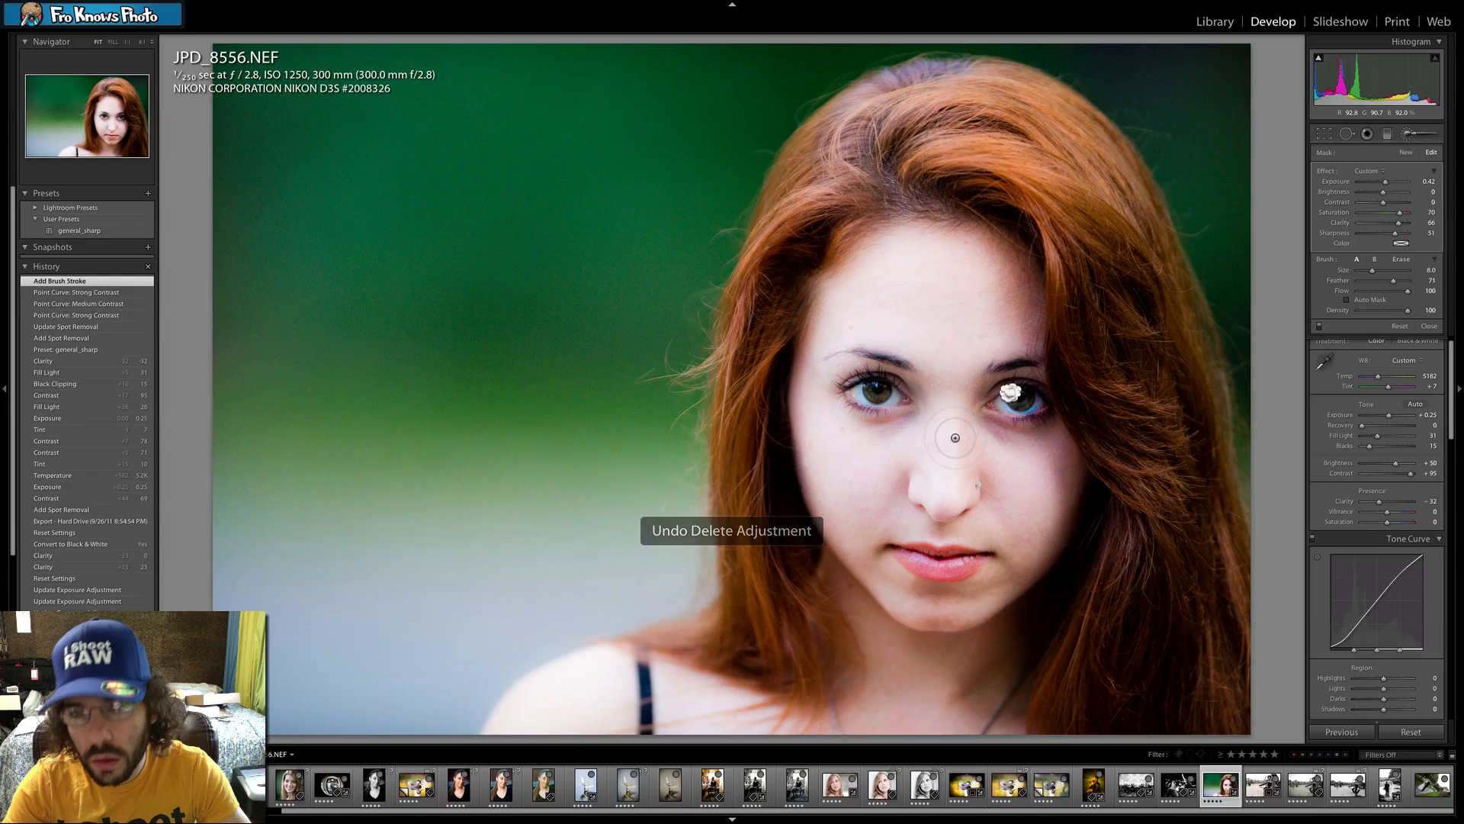
pyautogui.hotkey('ctrl', 'z')
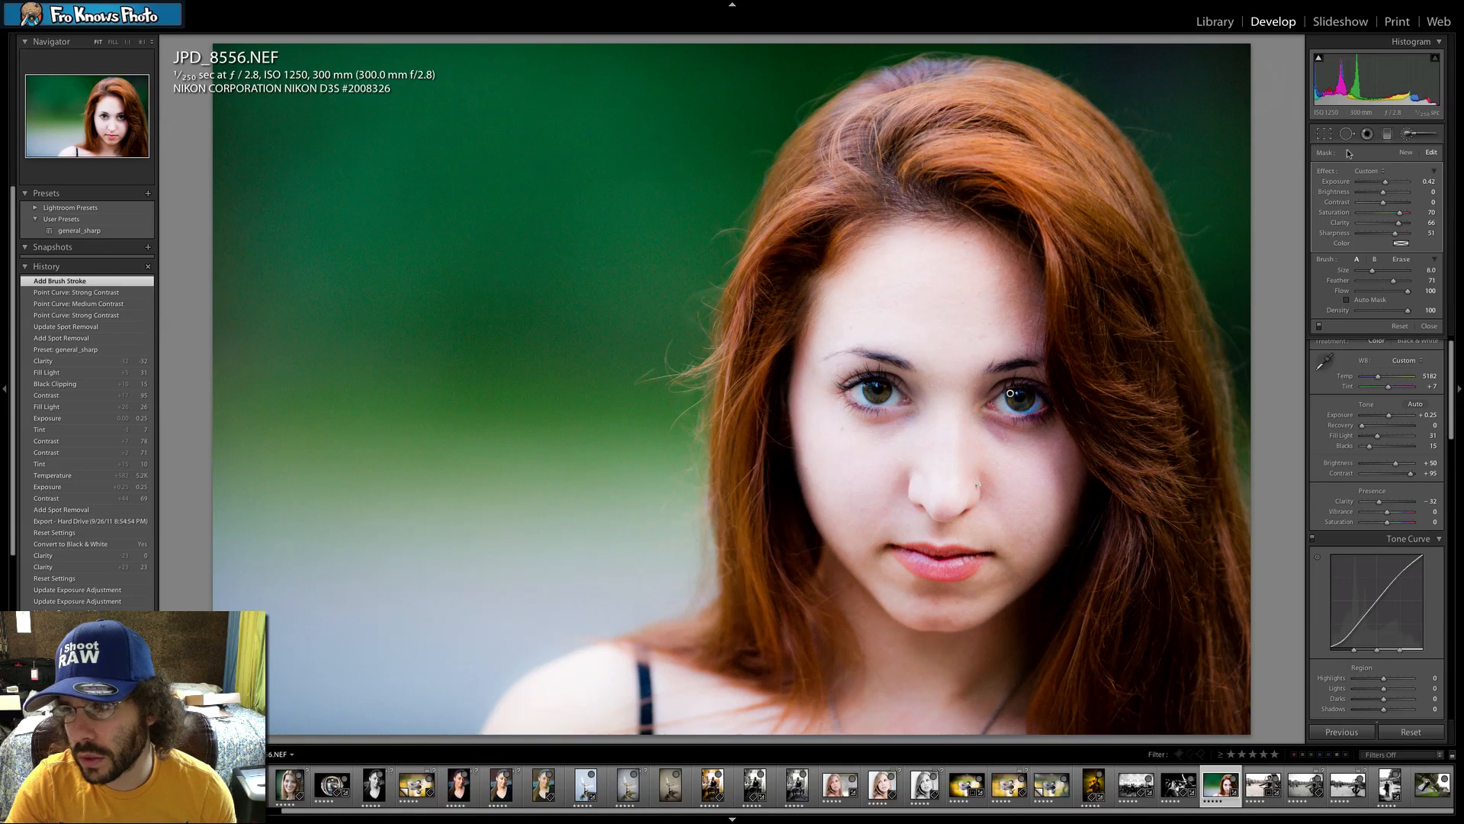
# Compare the eye with the brush adjustments switched off and on, leaving them enabled.
pyautogui.click(1319, 327)
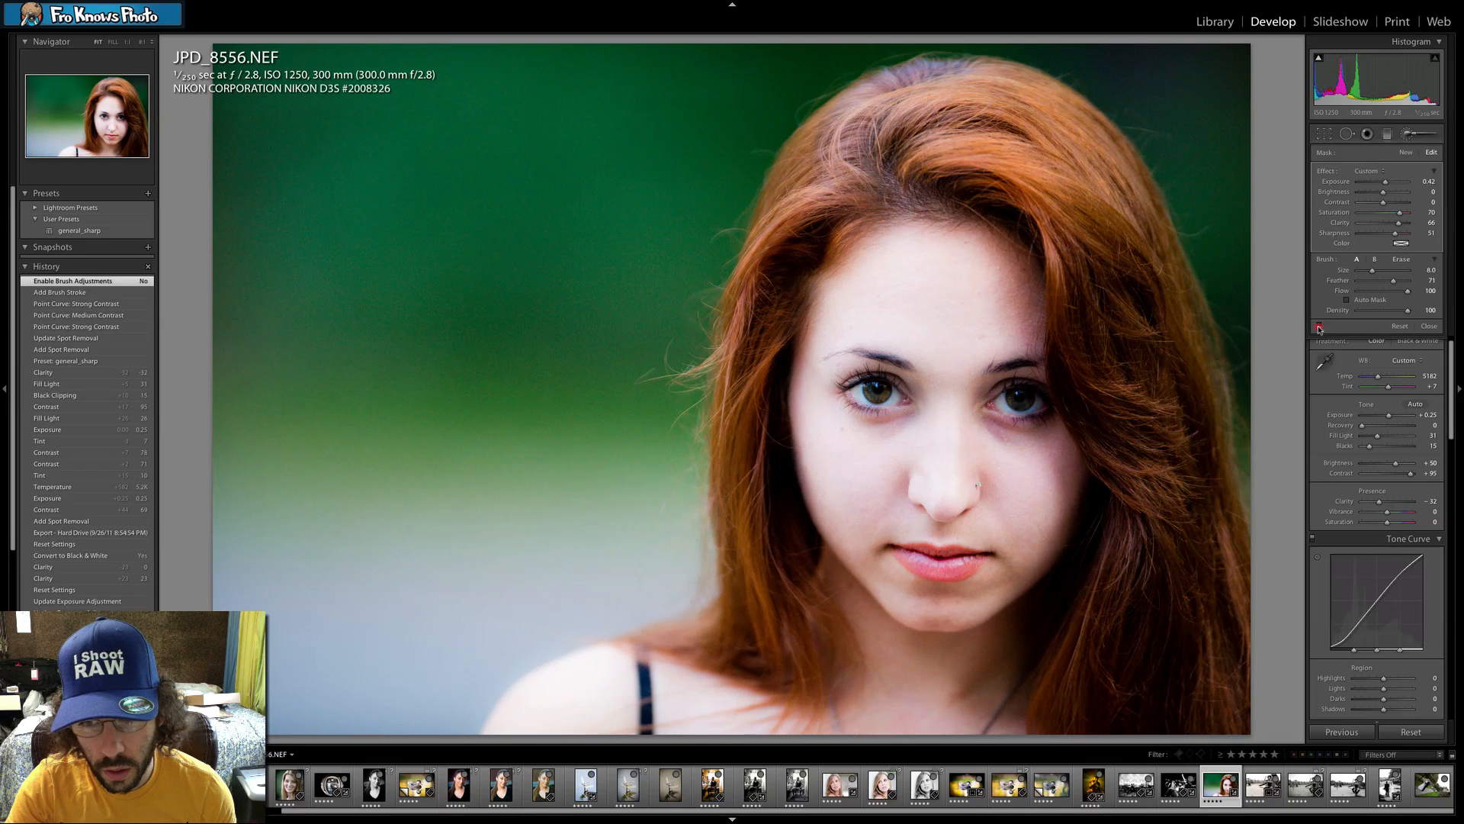
pyautogui.click(1320, 327)
pyautogui.click(1320, 328)
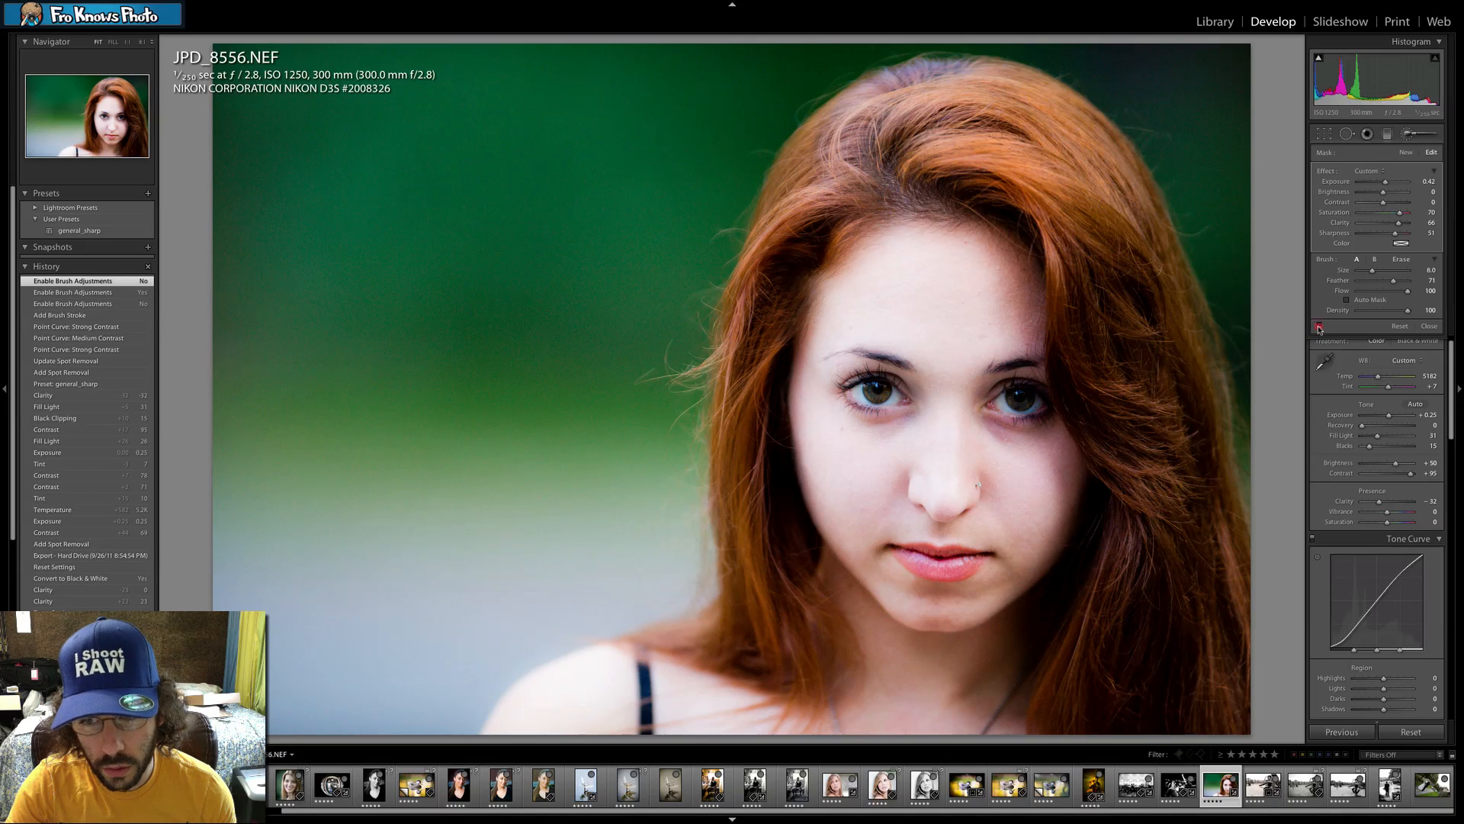
pyautogui.click(1319, 327)
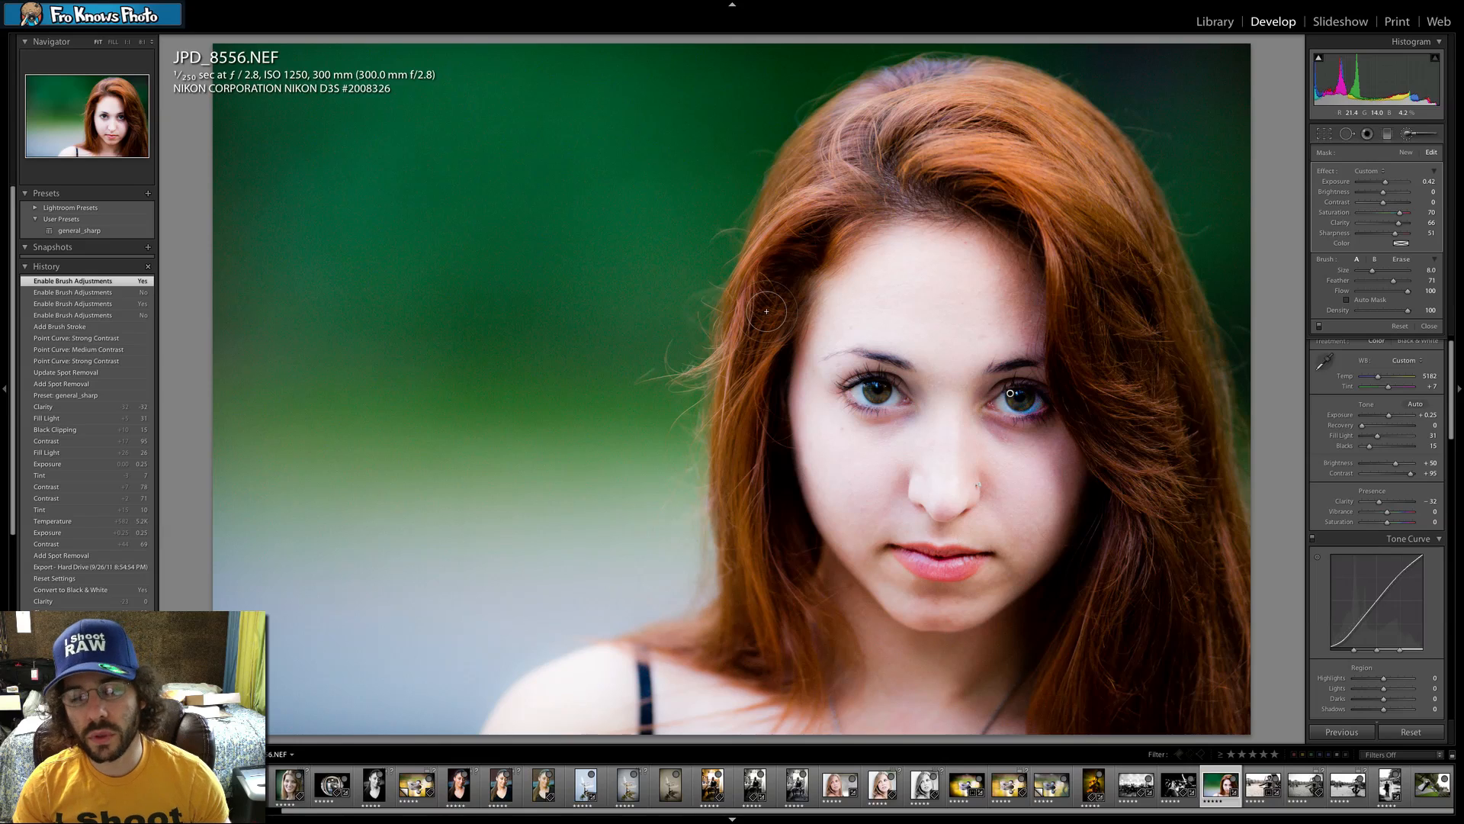
# Try a warmer white balance temperature of 5636 on the portrait and undo it.
pyautogui.click(1407, 135)
pyautogui.moveTo(1379, 203); pyautogui.dragTo(1381, 208)
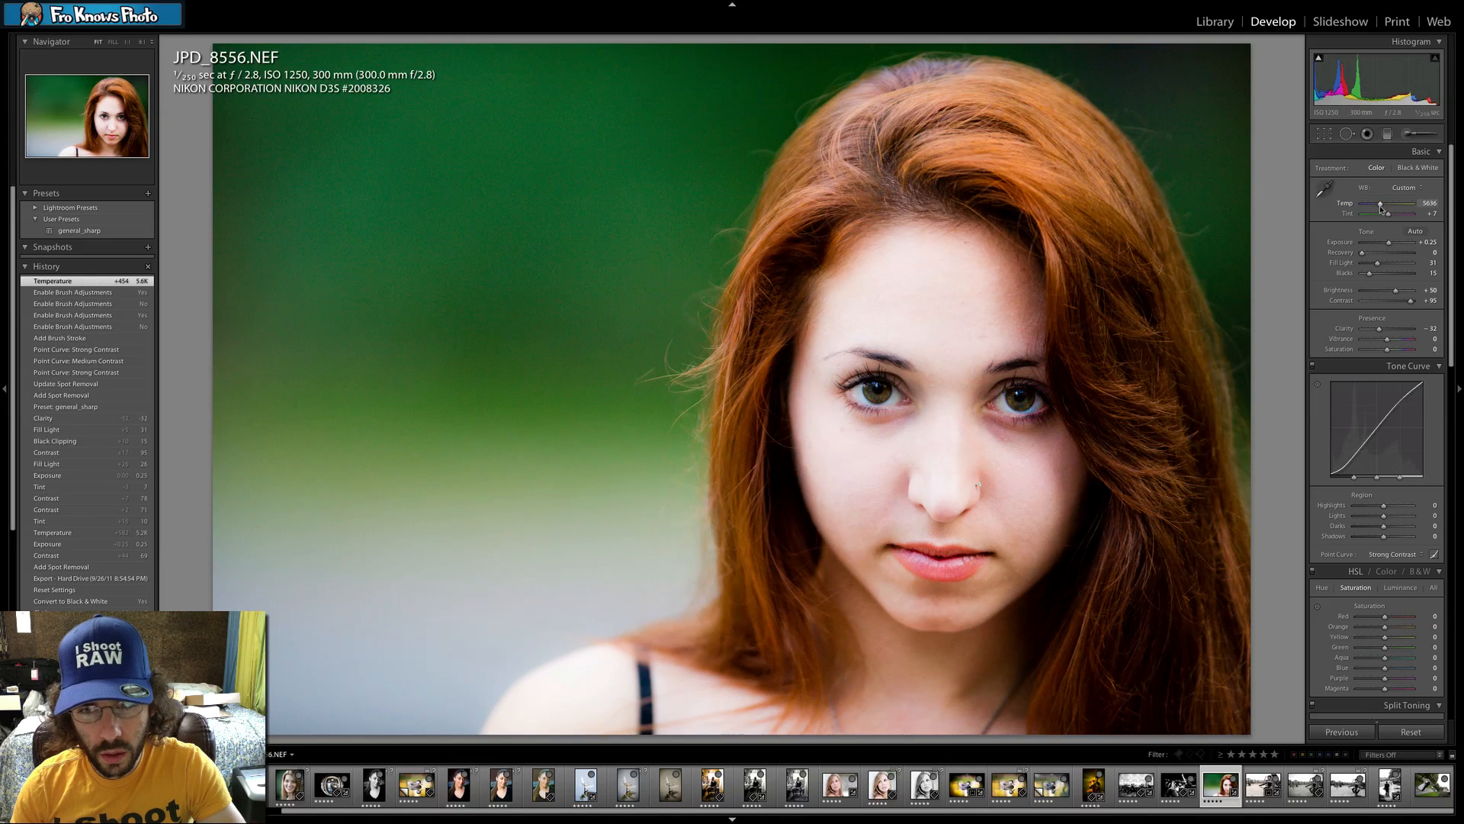
pyautogui.hotkey('ctrl', 'z')
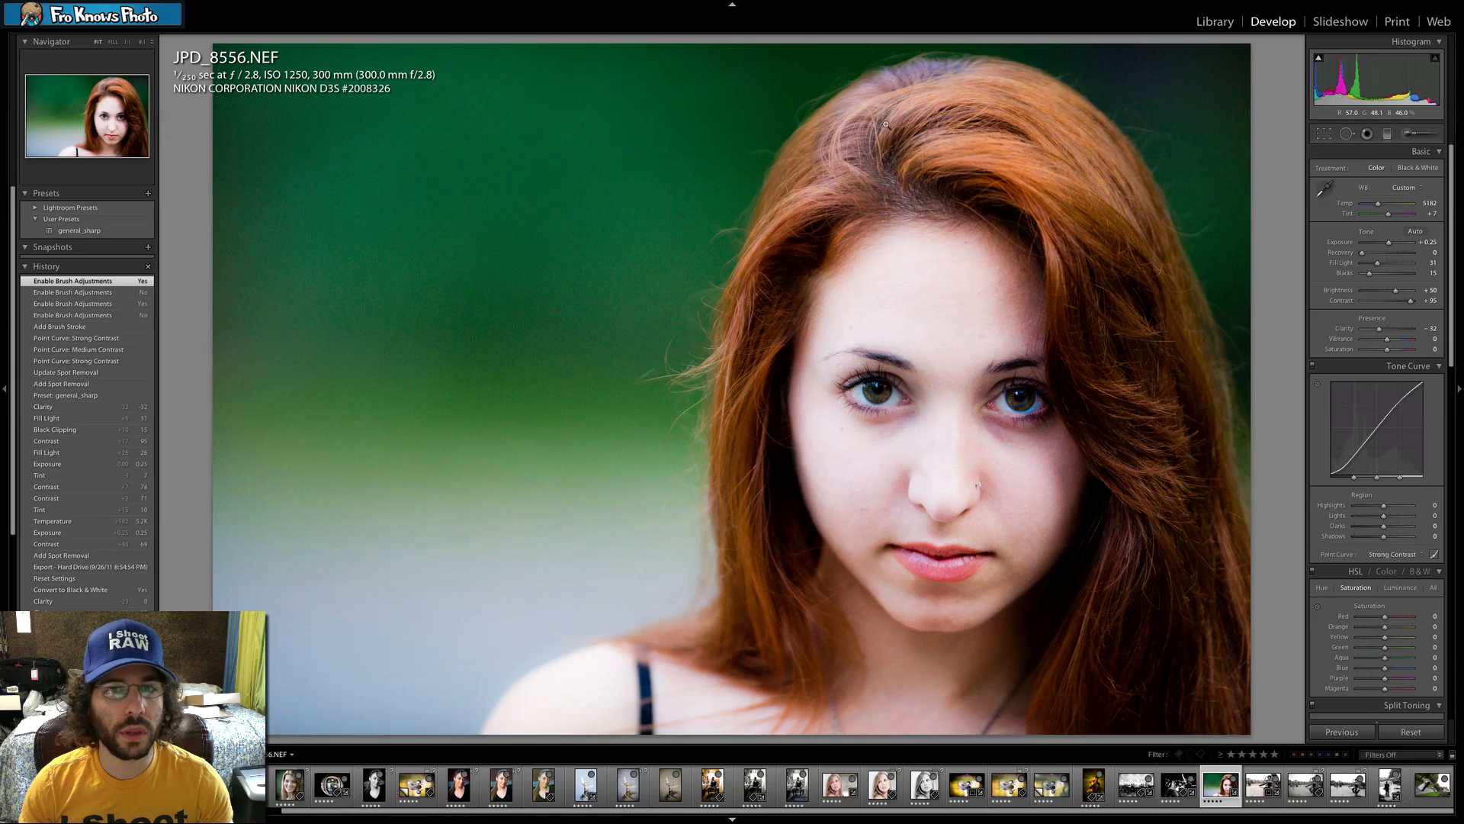
pyautogui.moveTo(1235, 10)
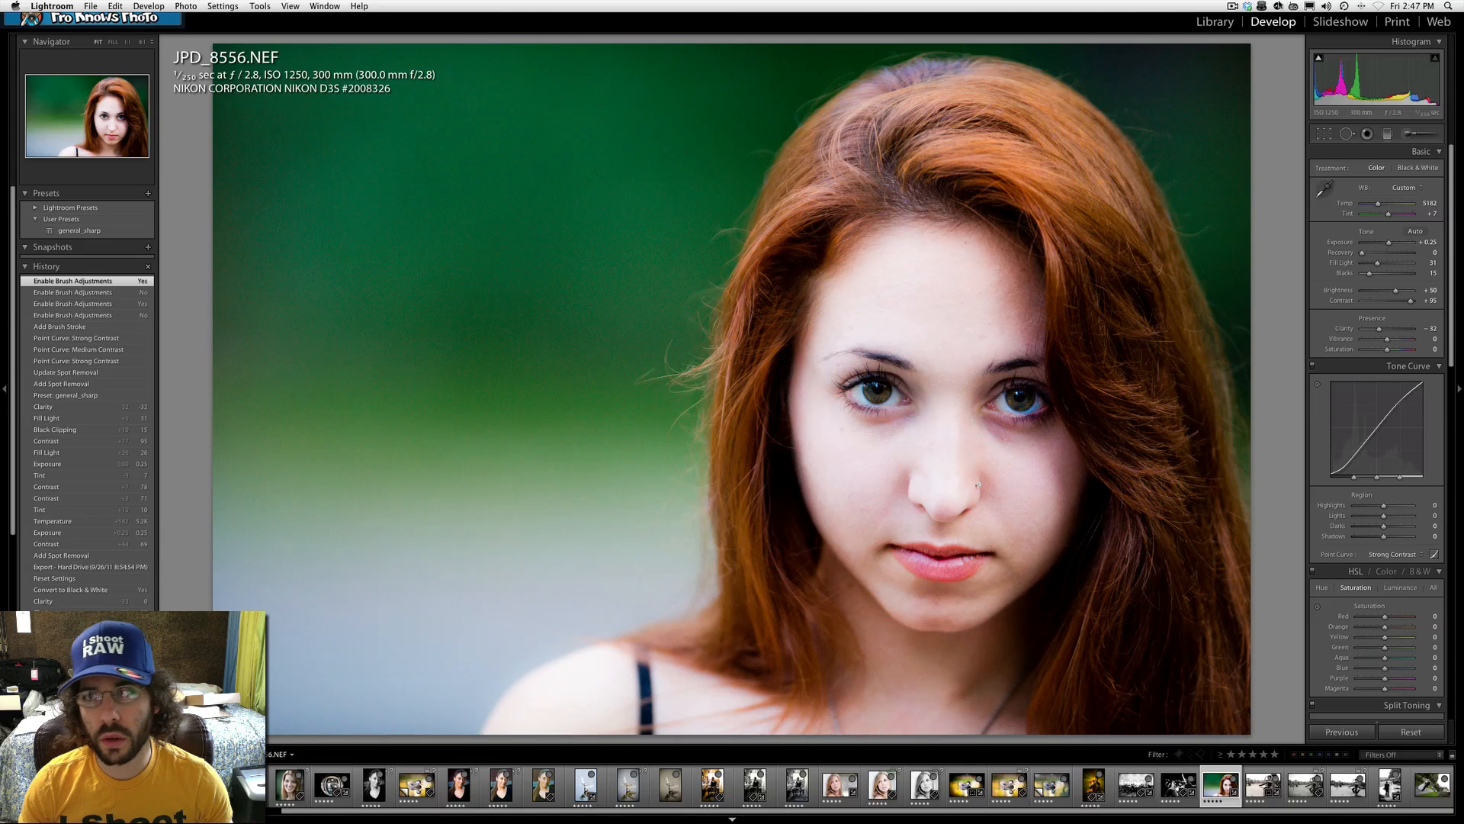
pyautogui.click(1233, 8)
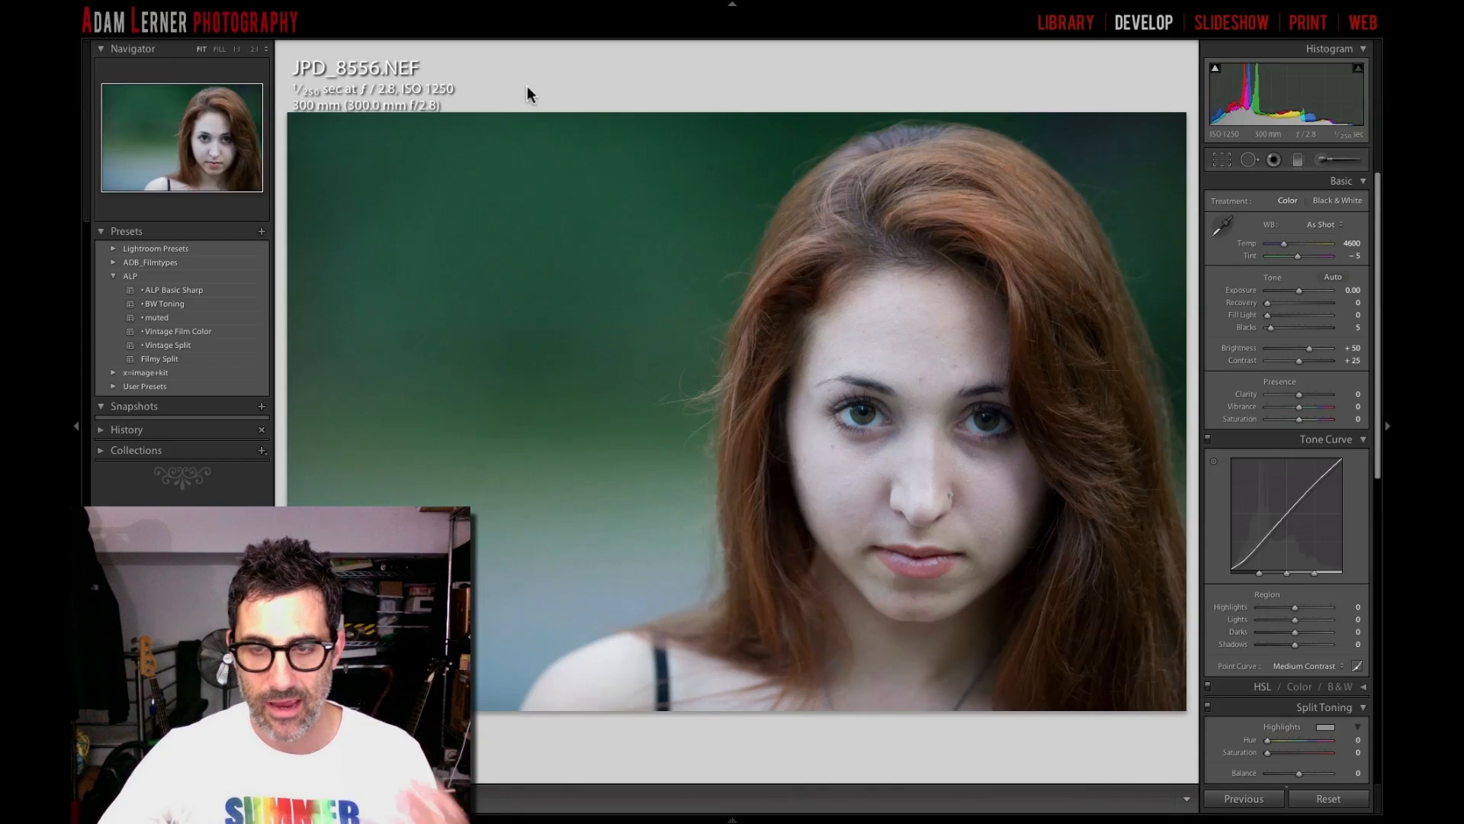
# Inspect the face up close and set the unedited portrait's exposure to +0.25, fill light to 11, blacks to 12 and contrast to +48.
pyautogui.click(858, 509)
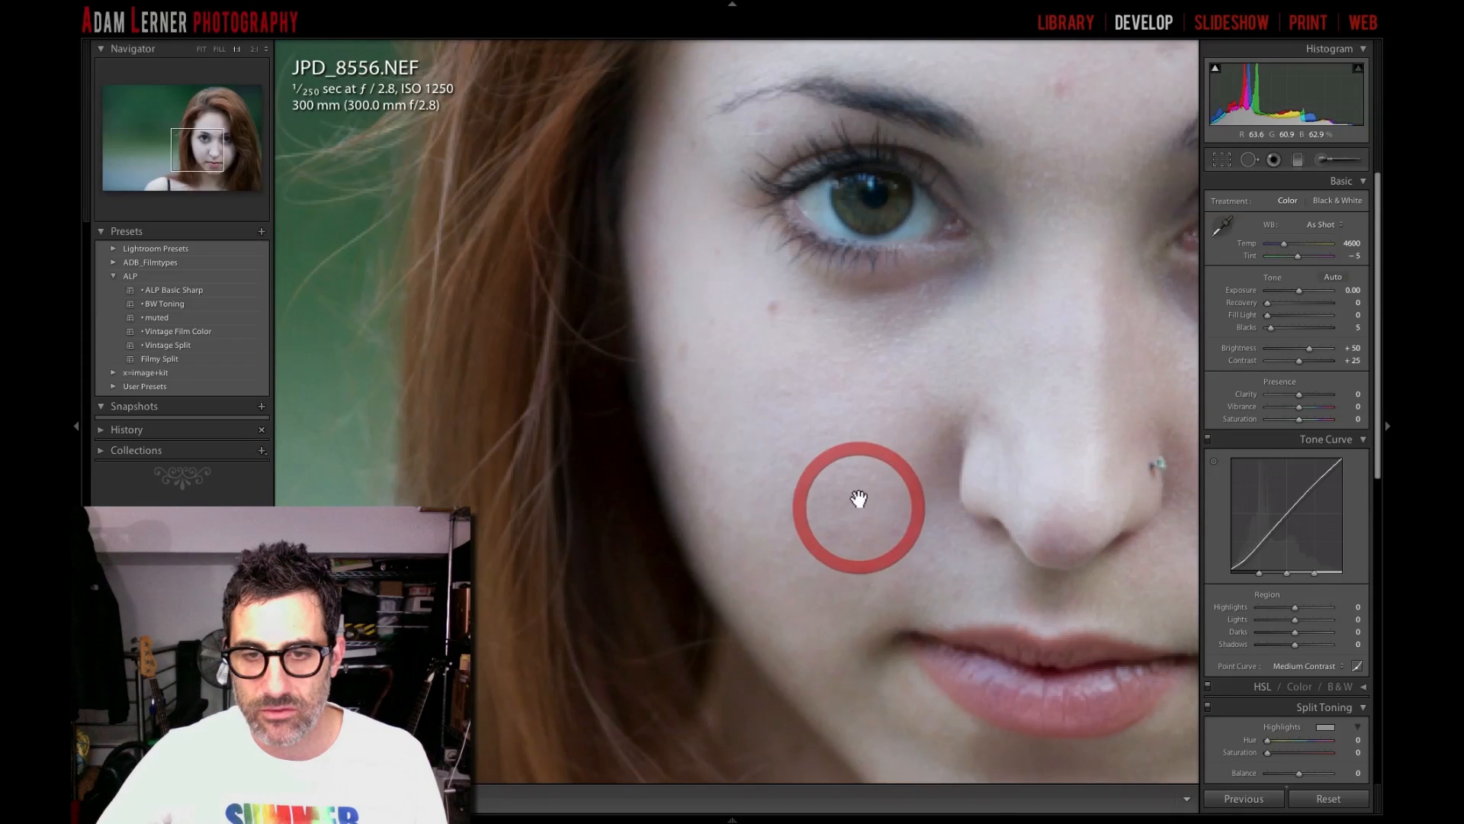
pyautogui.click(869, 453)
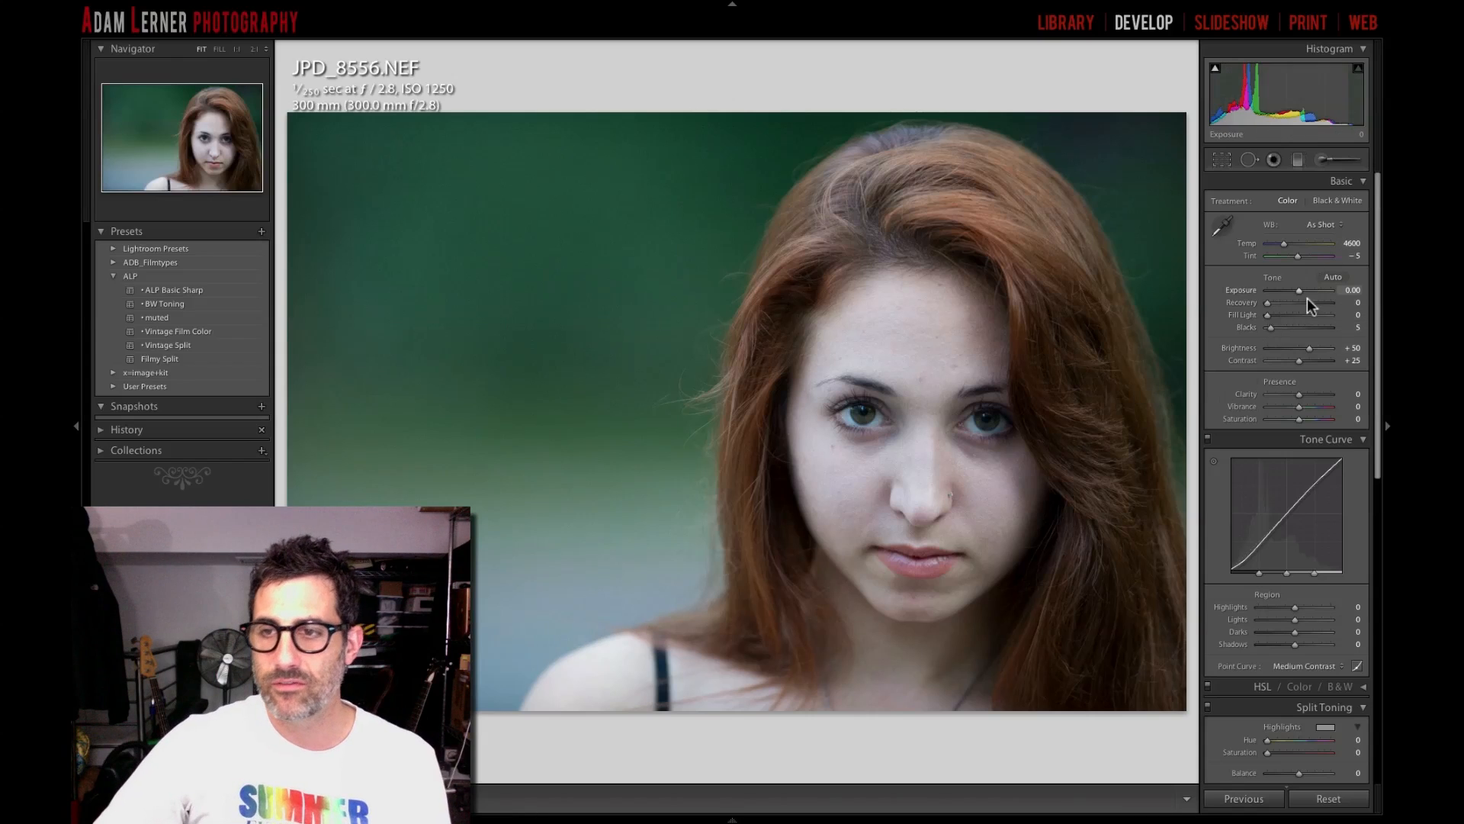
pyautogui.moveTo(1298, 291); pyautogui.dragTo(1277, 333)
pyautogui.click(1271, 316)
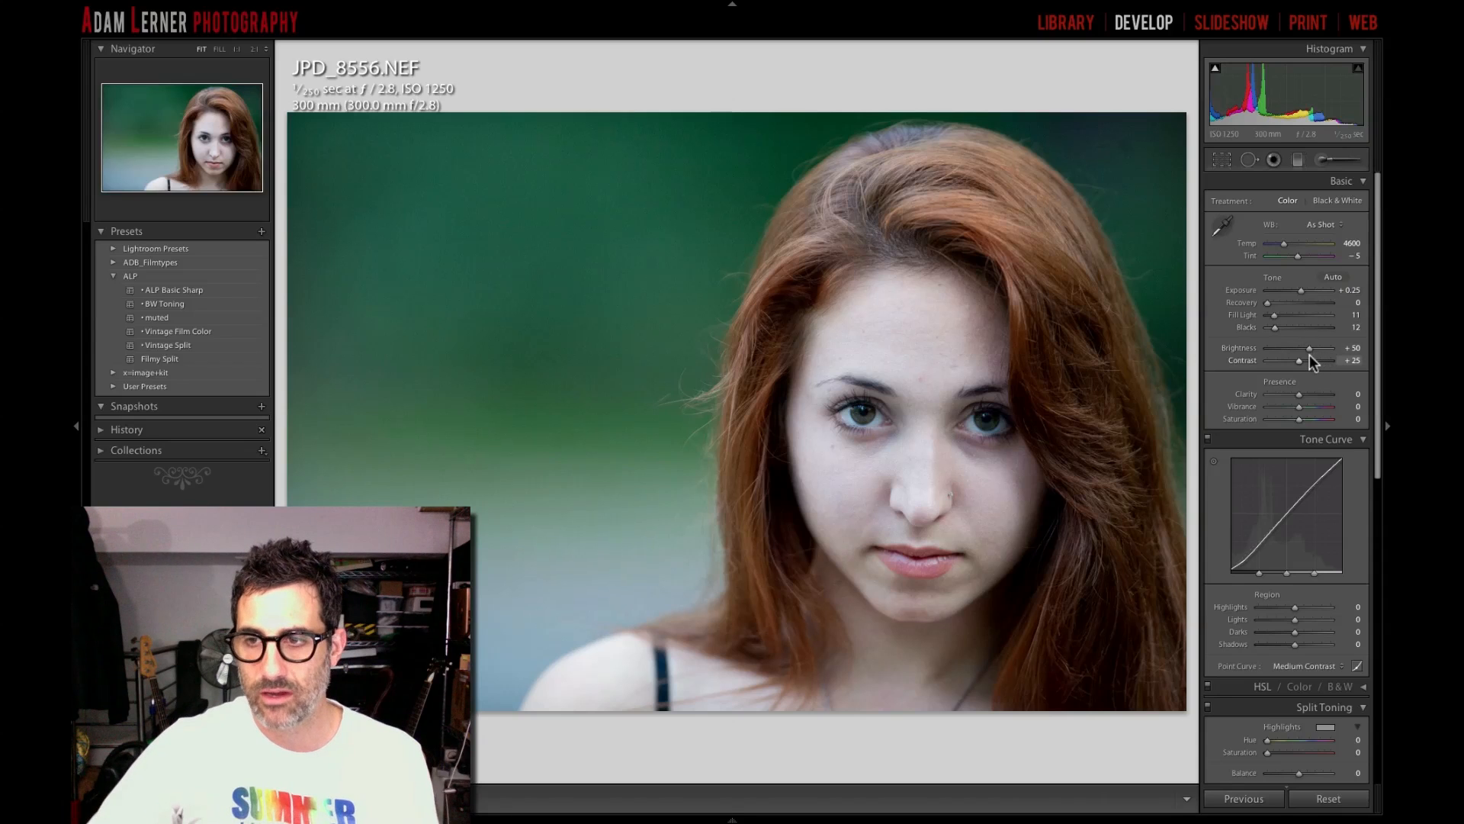
pyautogui.moveTo(1301, 360); pyautogui.dragTo(1309, 359)
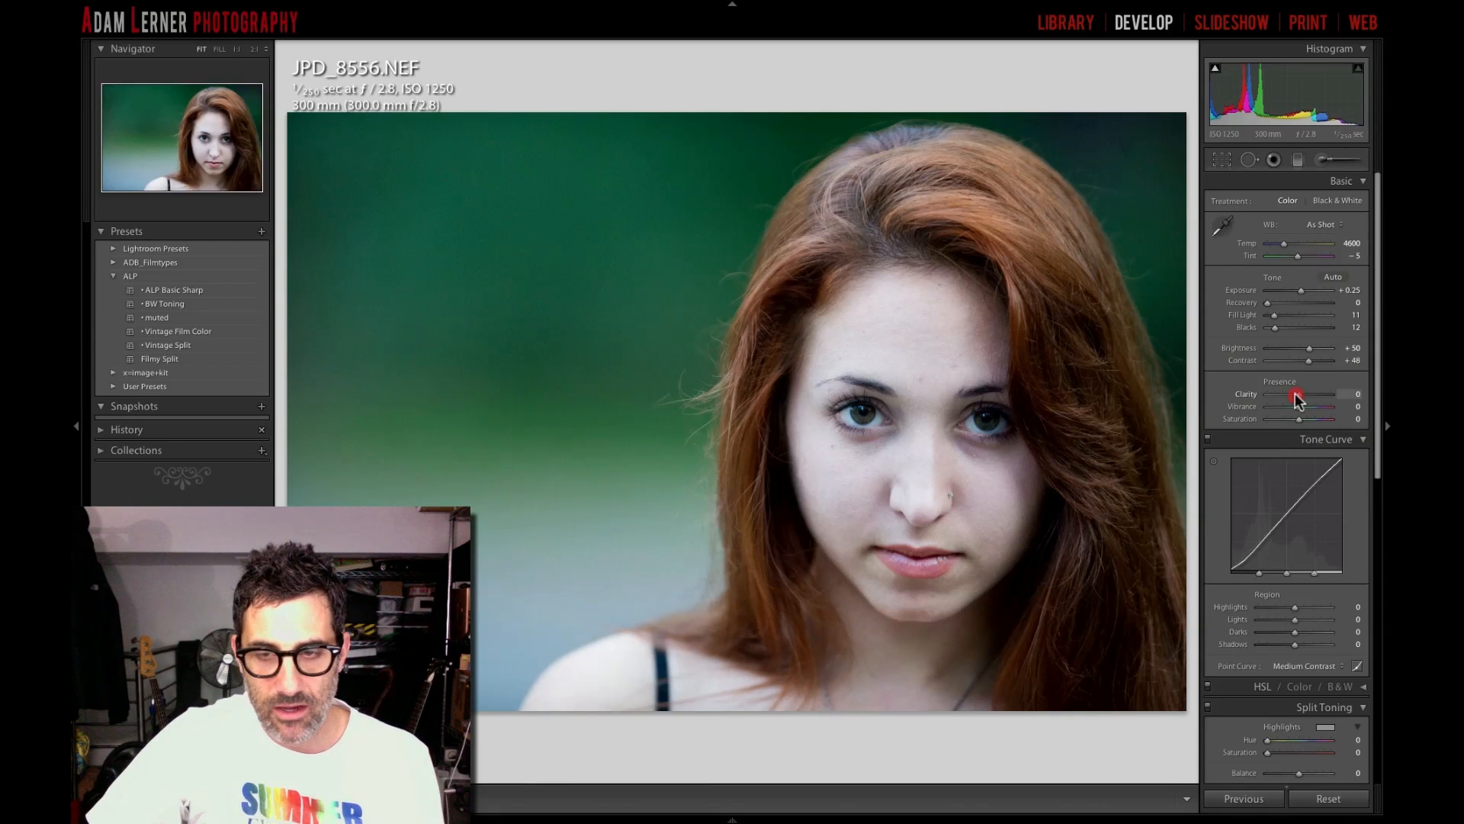
# Set the portrait's clarity to +13 and the tone curve's highlights to +7.
pyautogui.moveTo(1296, 396)
pyautogui.mouseDown()
pyautogui.moveTo(1376, 396)
pyautogui.moveTo(1283, 397)
pyautogui.moveTo(1301, 399)
pyautogui.moveTo(1298, 424)
pyautogui.mouseUp()
pyautogui.scroll(-5, 1299, 412)
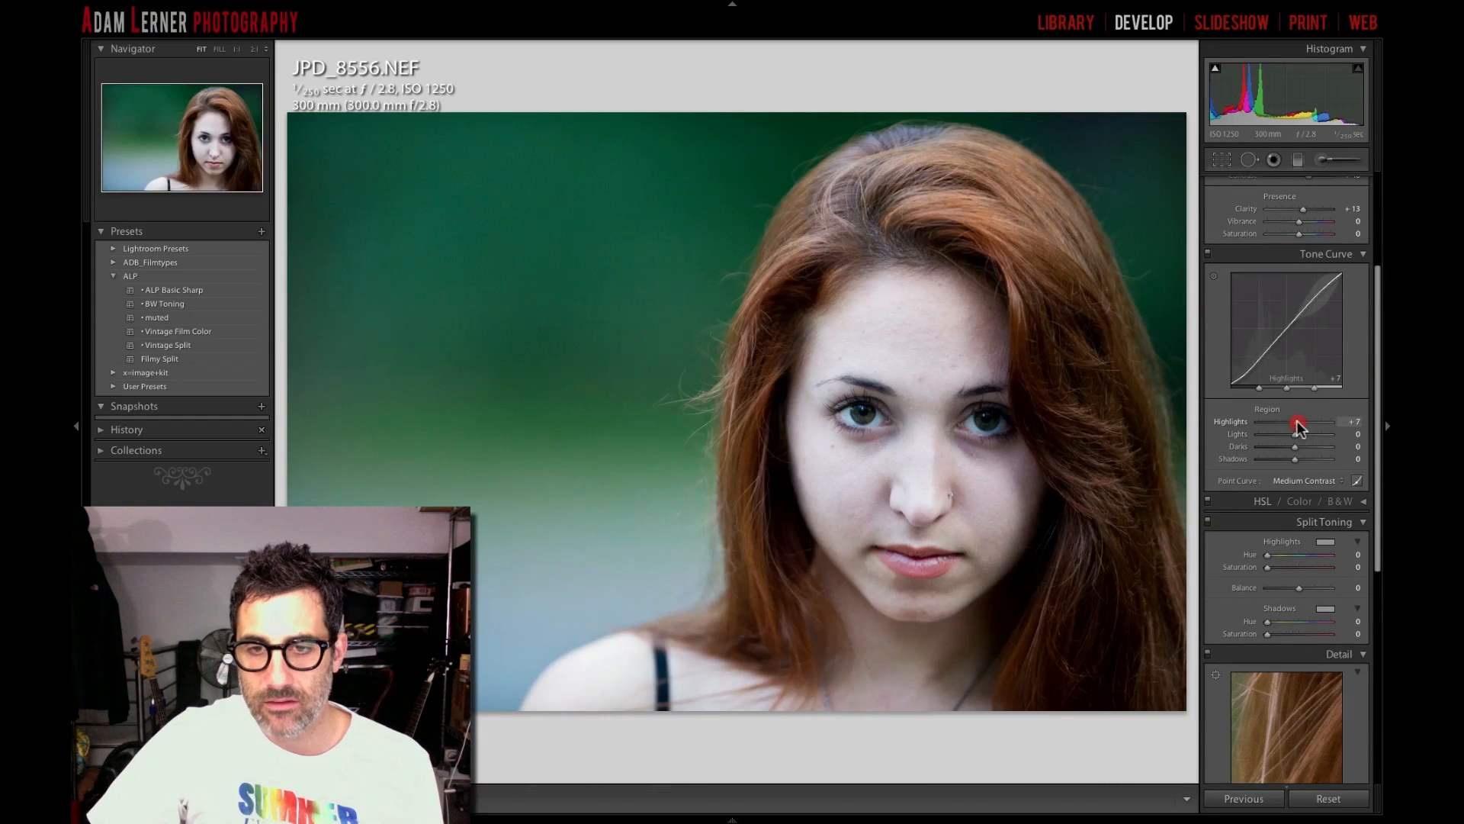
pyautogui.scroll(-3, 1297, 424)
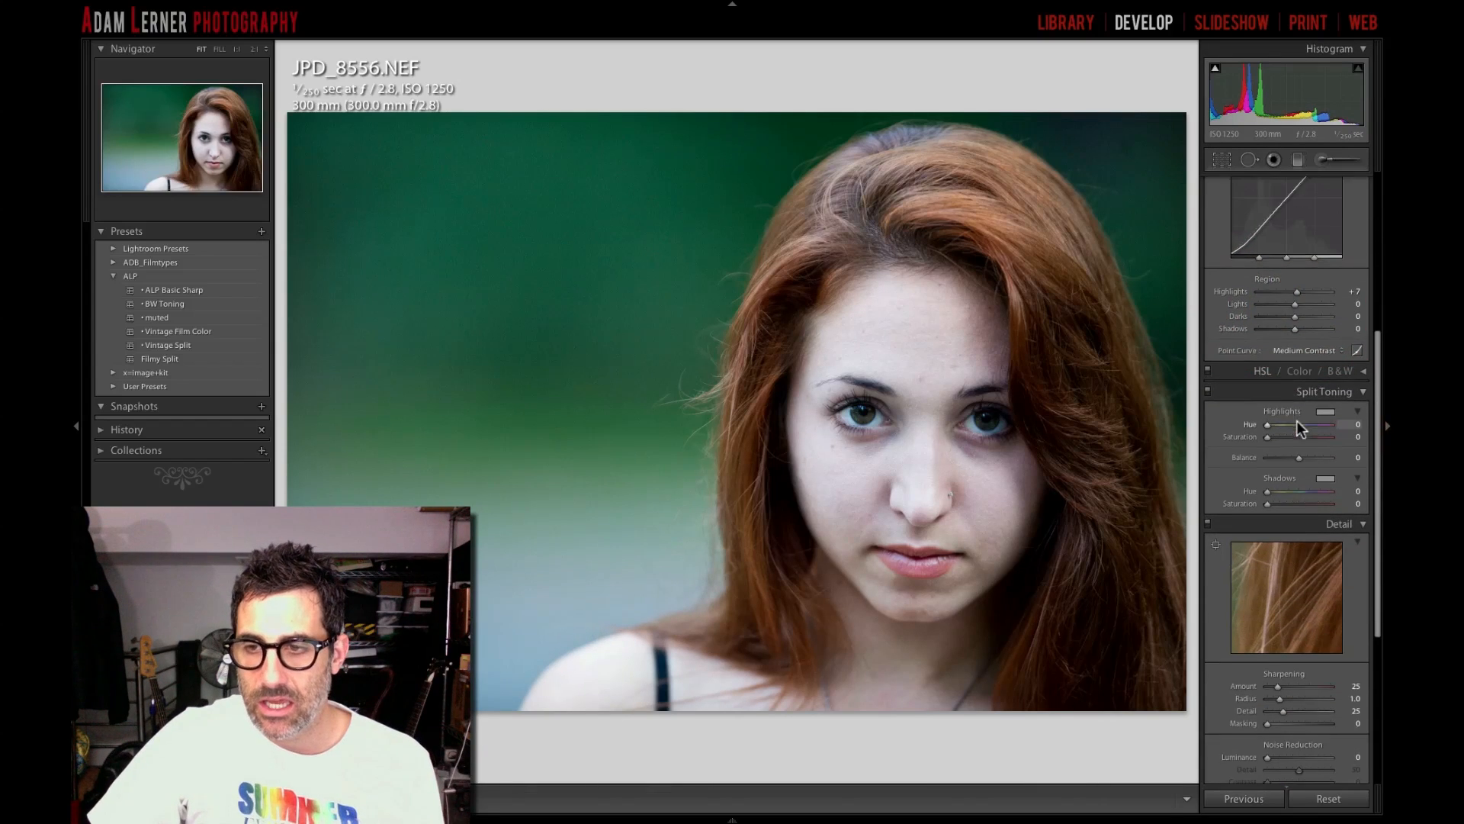
# Preview the detail on the eye at the photo's left side and set sharpening amount to 57 and masking to 76.
pyautogui.click(1363, 392)
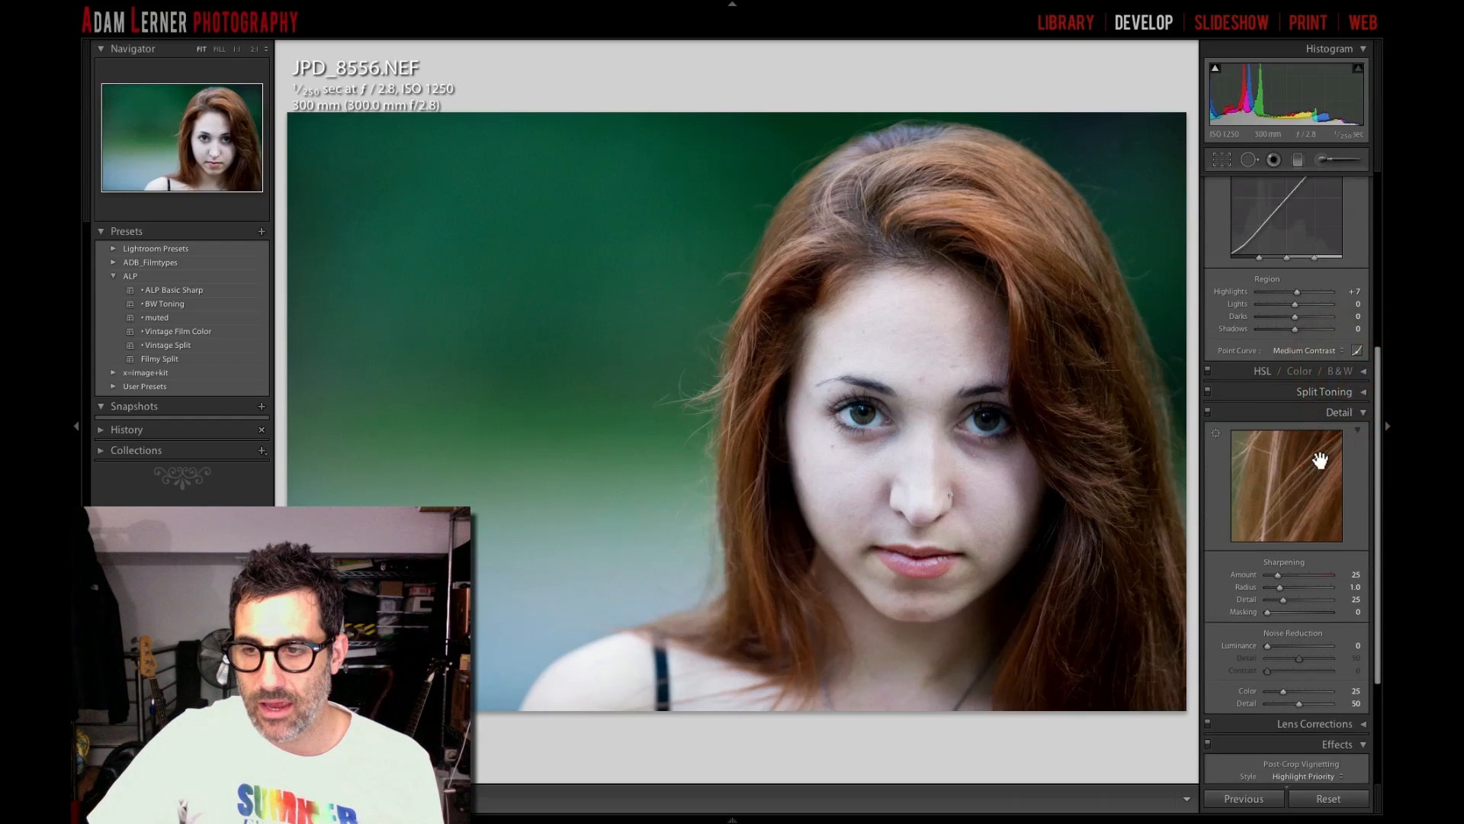
pyautogui.scroll(-1, 1307, 472)
pyautogui.click(1215, 408)
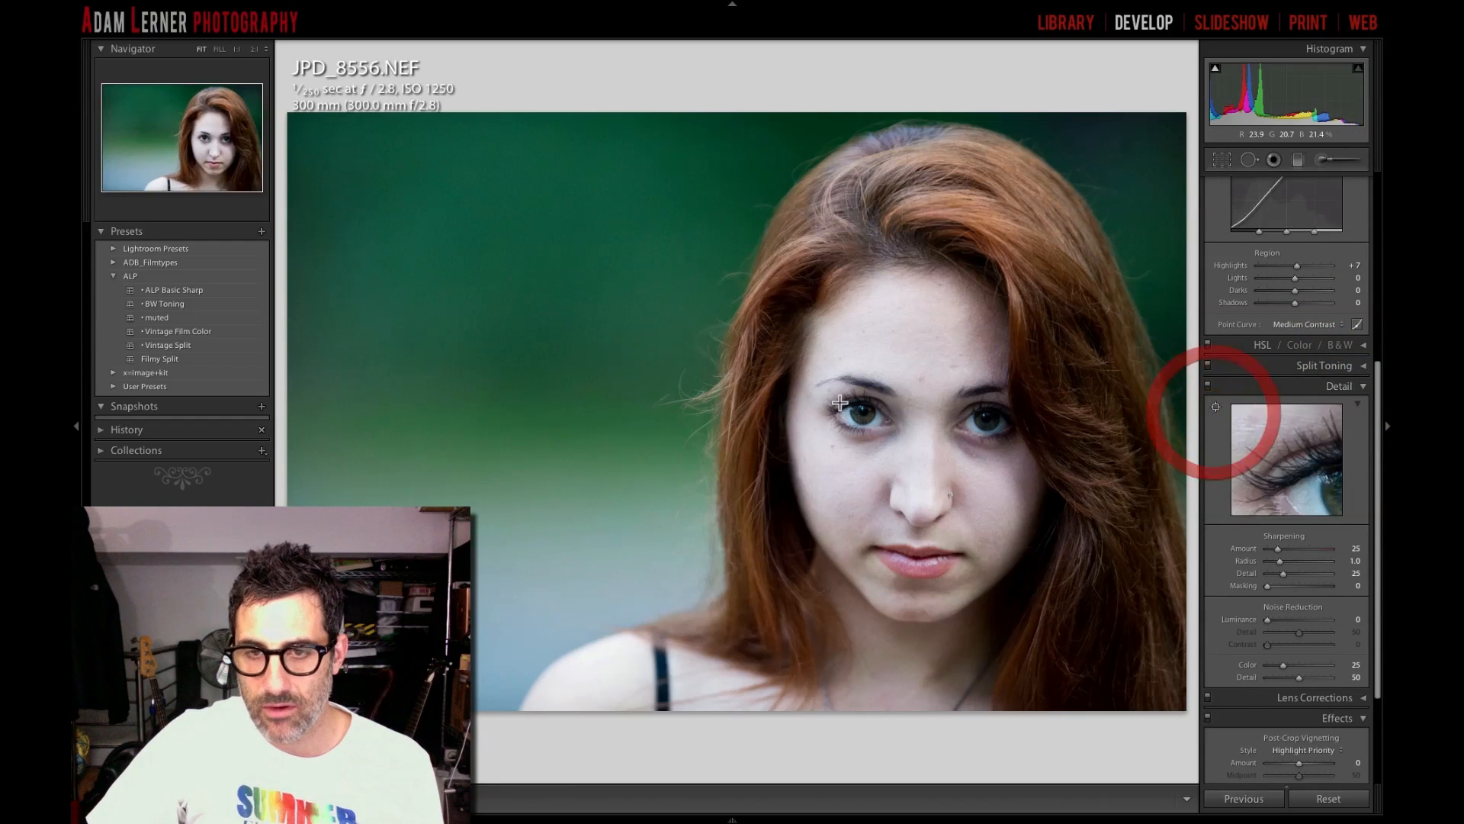
pyautogui.click(867, 416)
pyautogui.moveTo(1278, 545); pyautogui.dragTo(1290, 548)
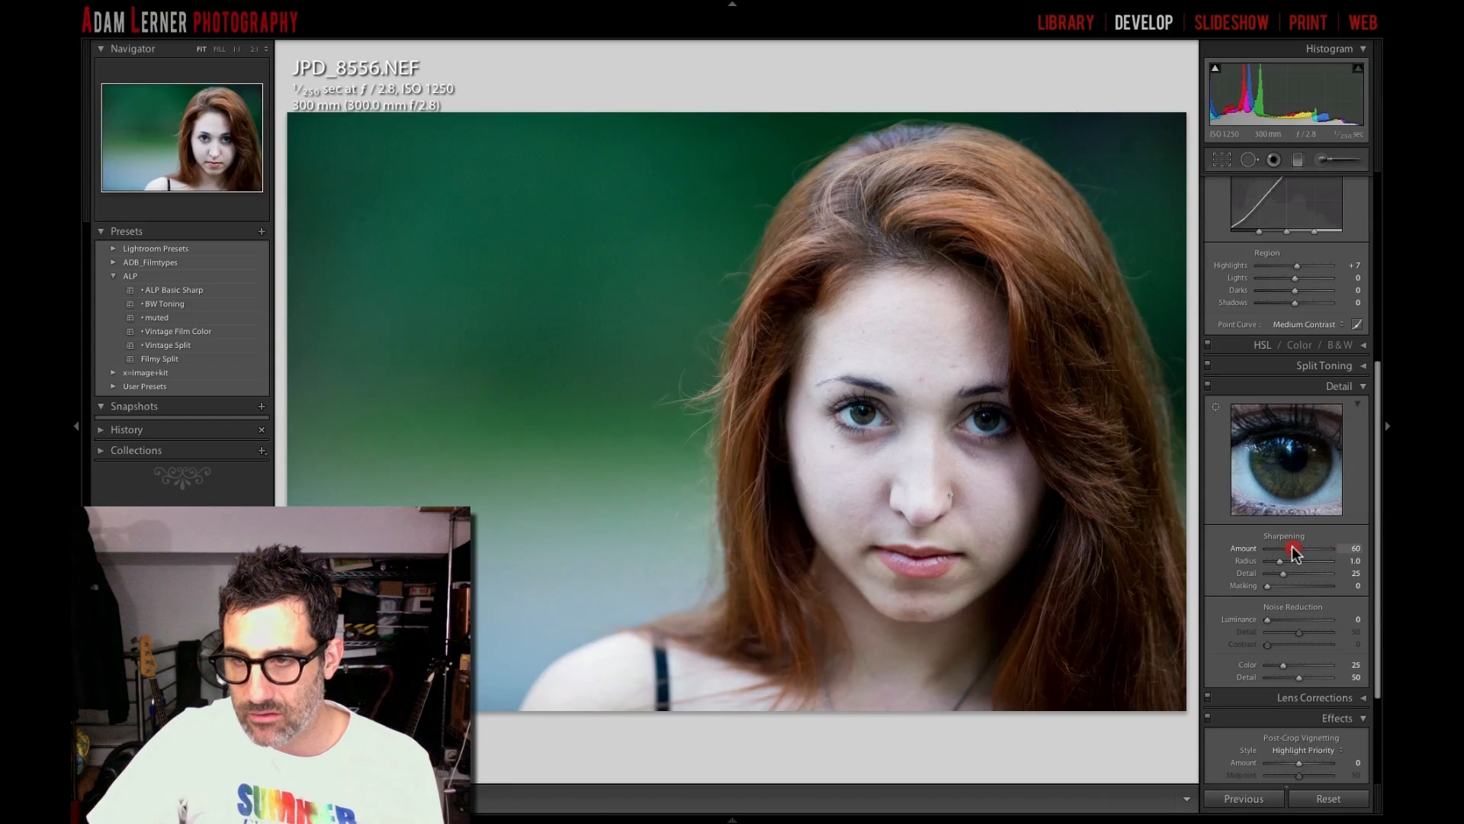
pyautogui.moveTo(1268, 586); pyautogui.dragTo(1316, 581)
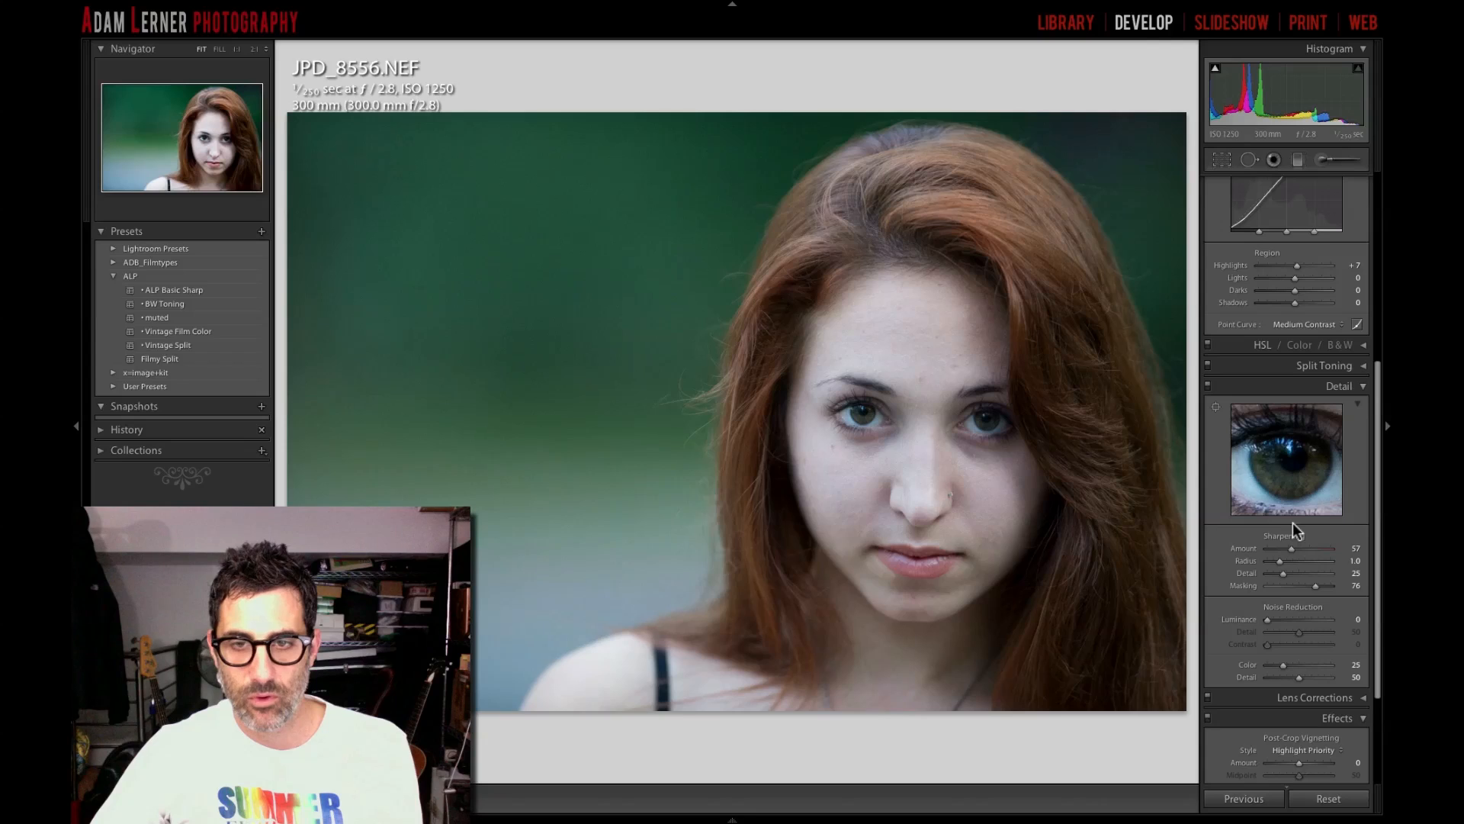
# Warm the portrait's white balance temperature to 5152.
pyautogui.scroll(5, 1283, 516)
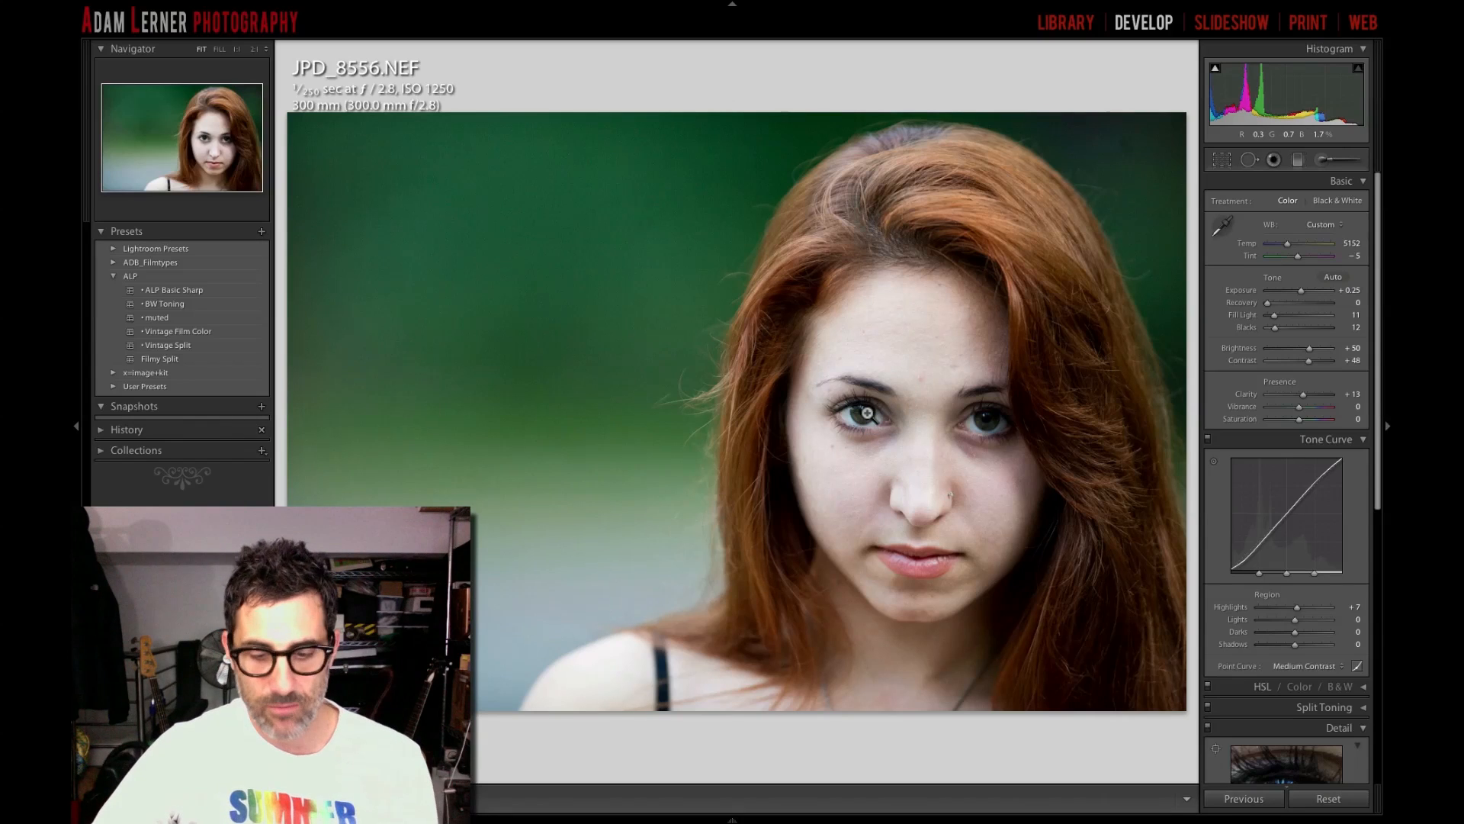
# Set up an adjustment brush with the Iris Enhance effect at size 4.0, with both eyes in close view.
pyautogui.press('k')
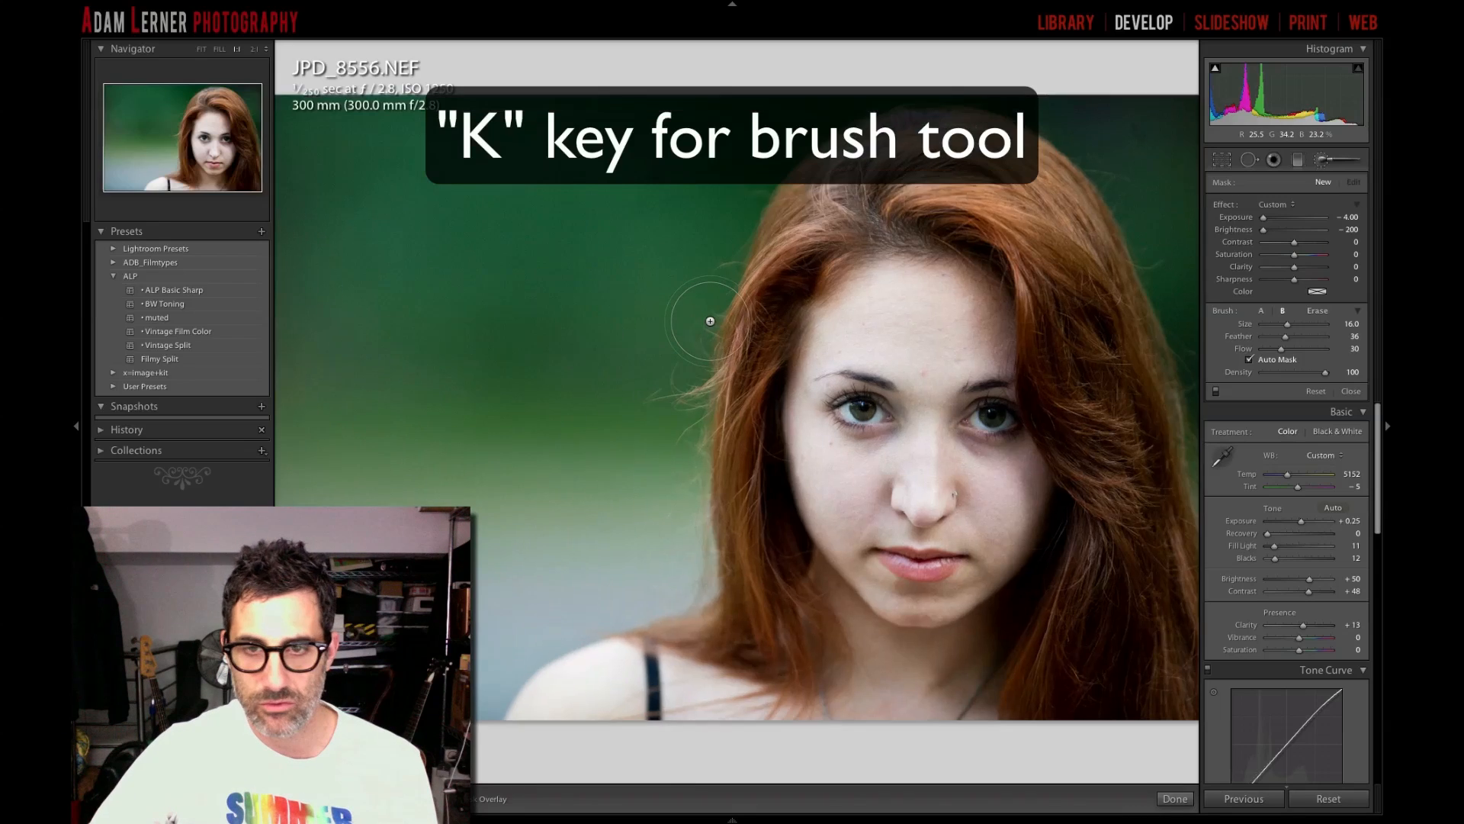
pyautogui.press('z')
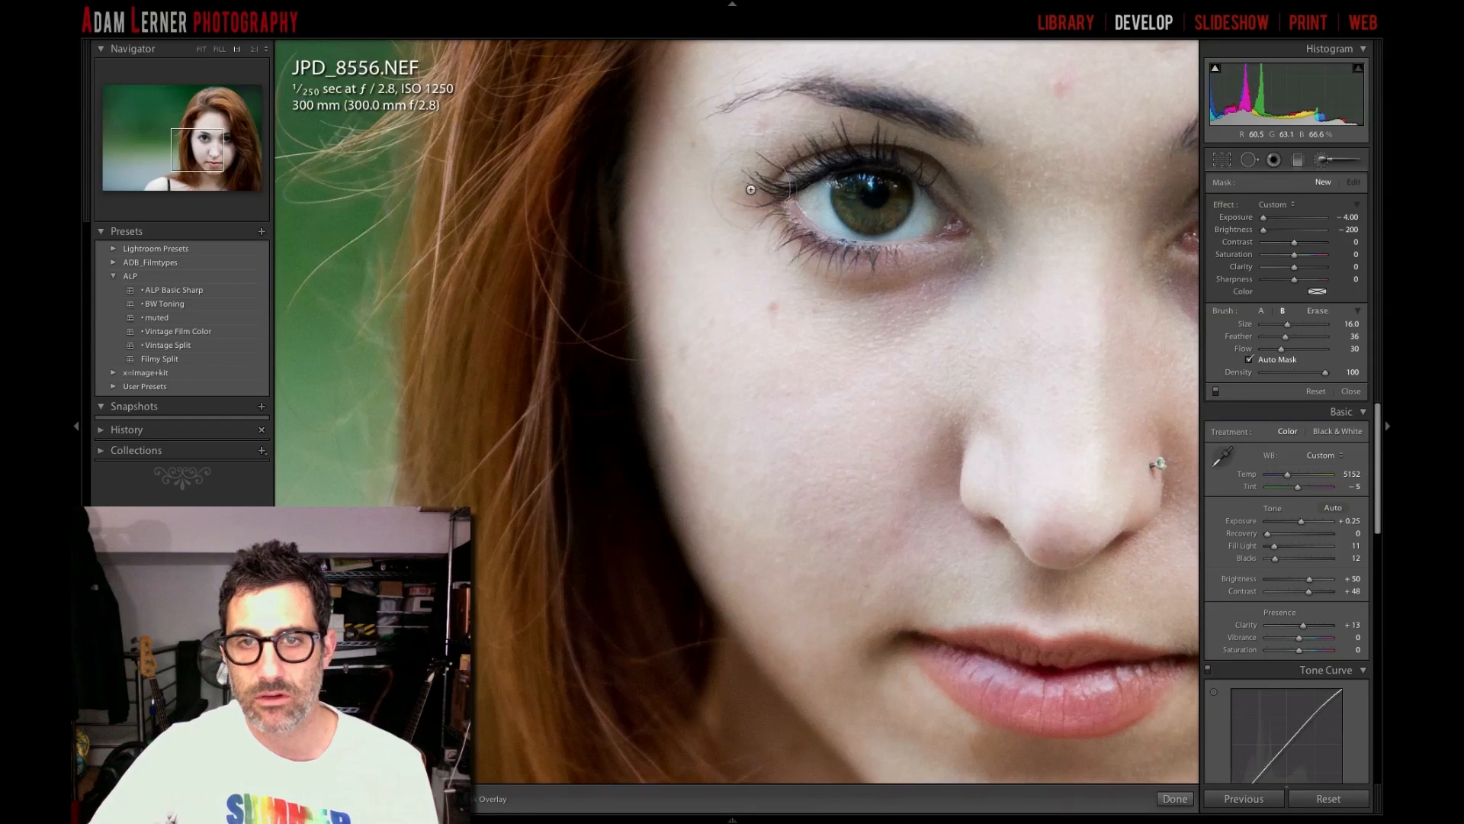
pyautogui.moveTo(199, 149); pyautogui.dragTo(217, 144)
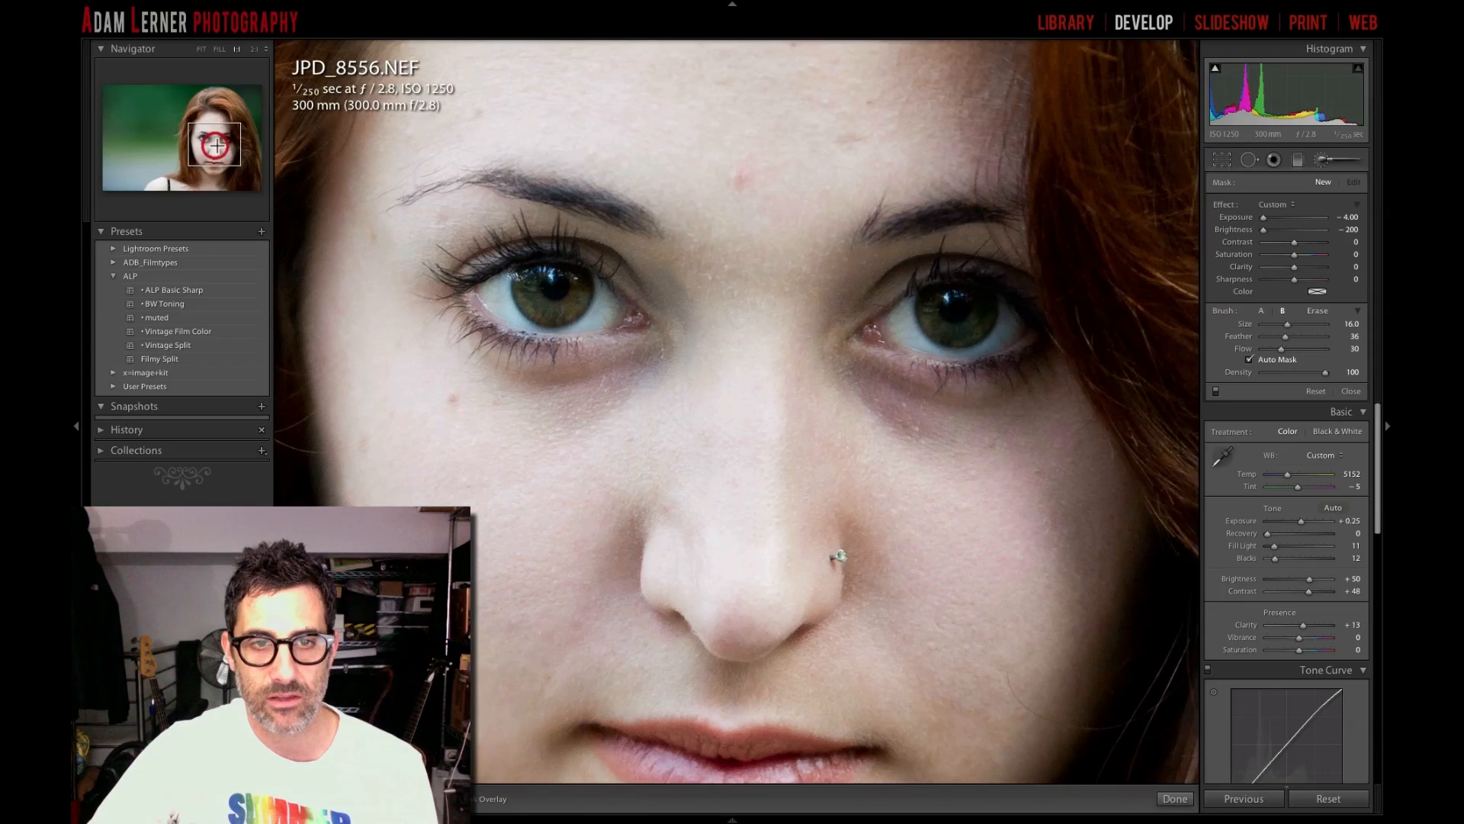
pyautogui.click(1283, 202)
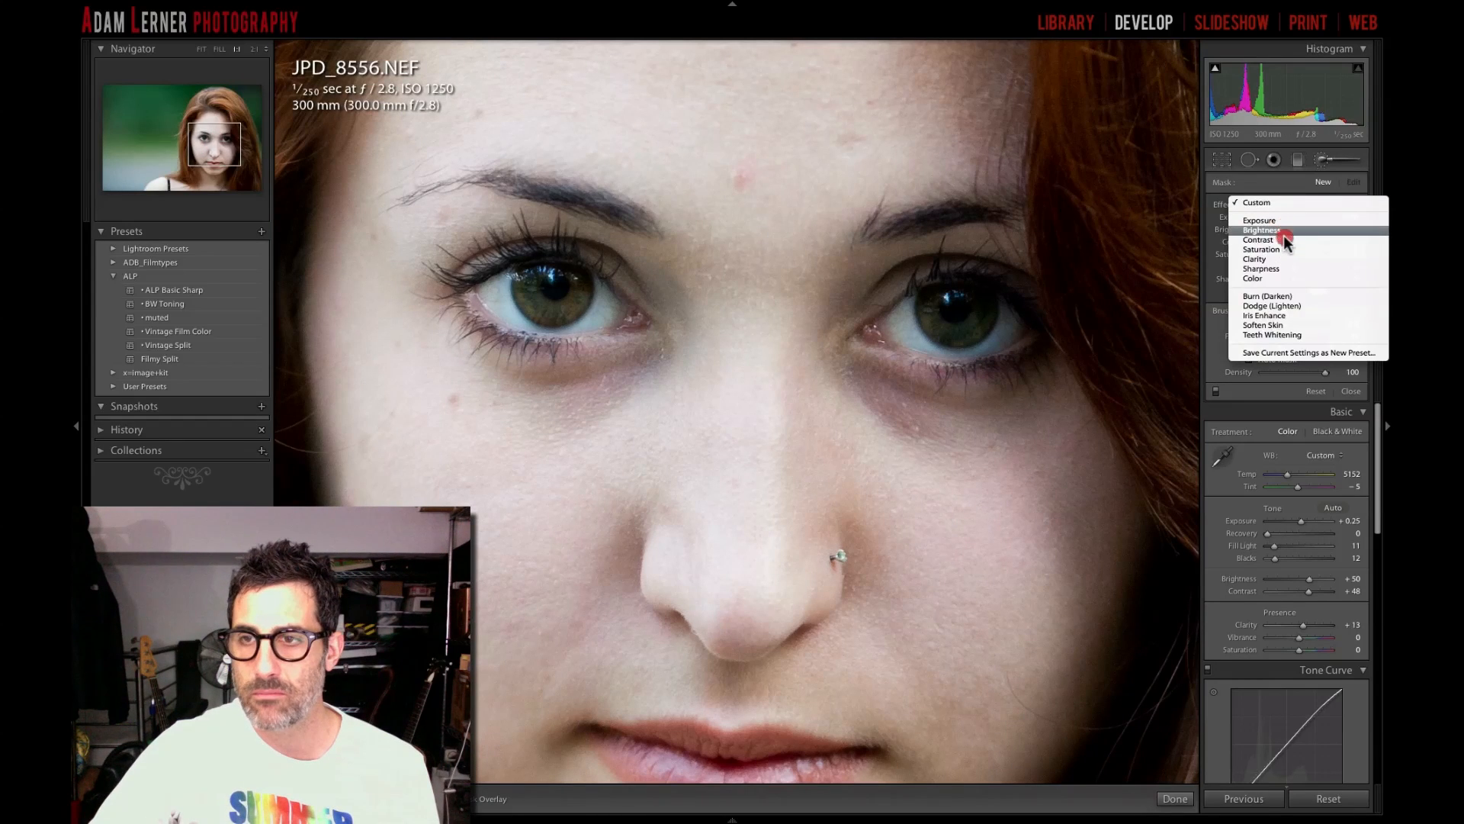
pyautogui.click(1283, 314)
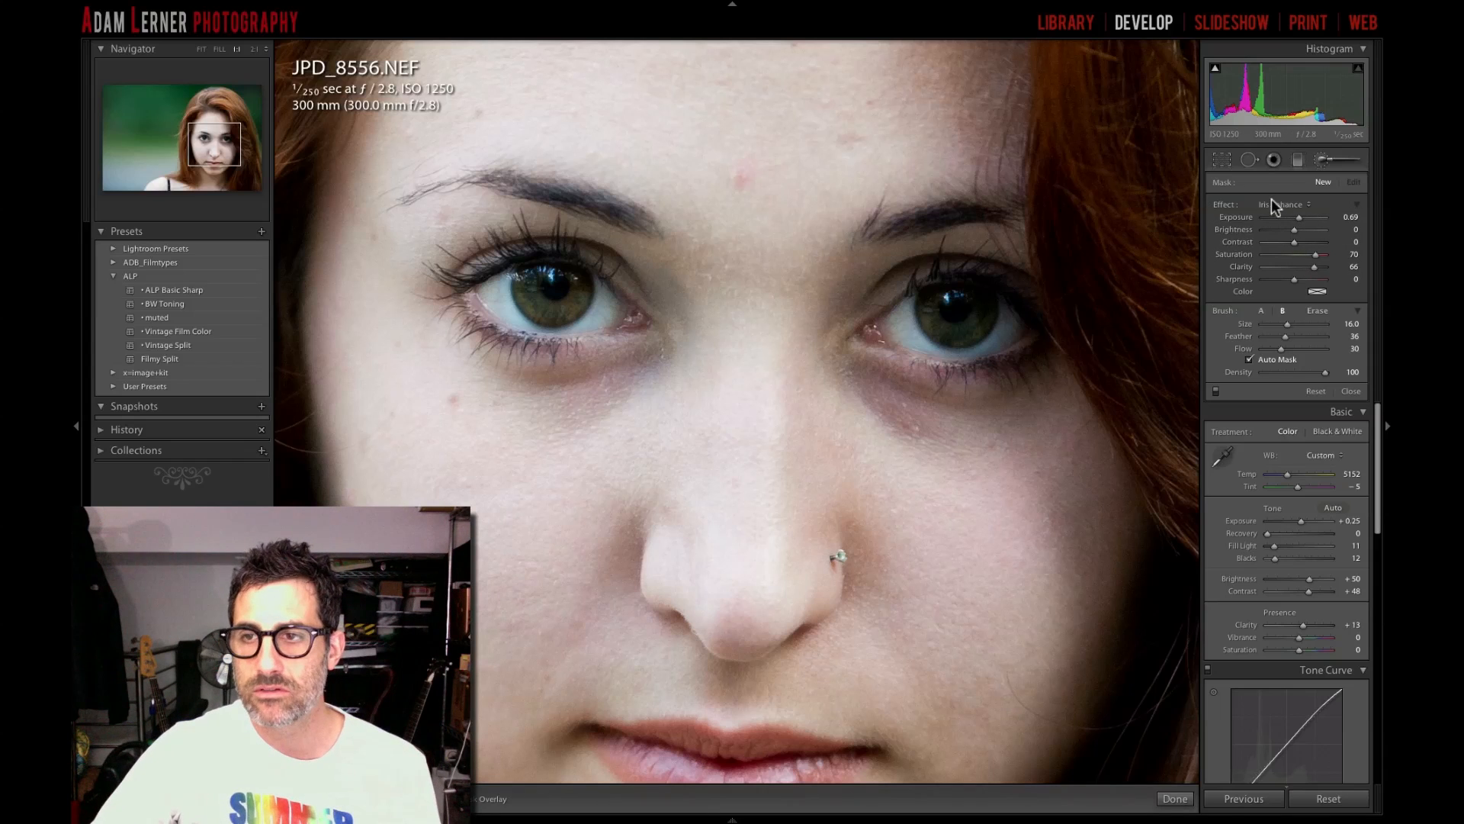
pyautogui.press('[')
pyautogui.press('[')
pyautogui.press('[')
pyautogui.press('[')
pyautogui.press('[')
pyautogui.press('[')
pyautogui.press('[')
pyautogui.press('[')
pyautogui.press('[')
pyautogui.press('[')
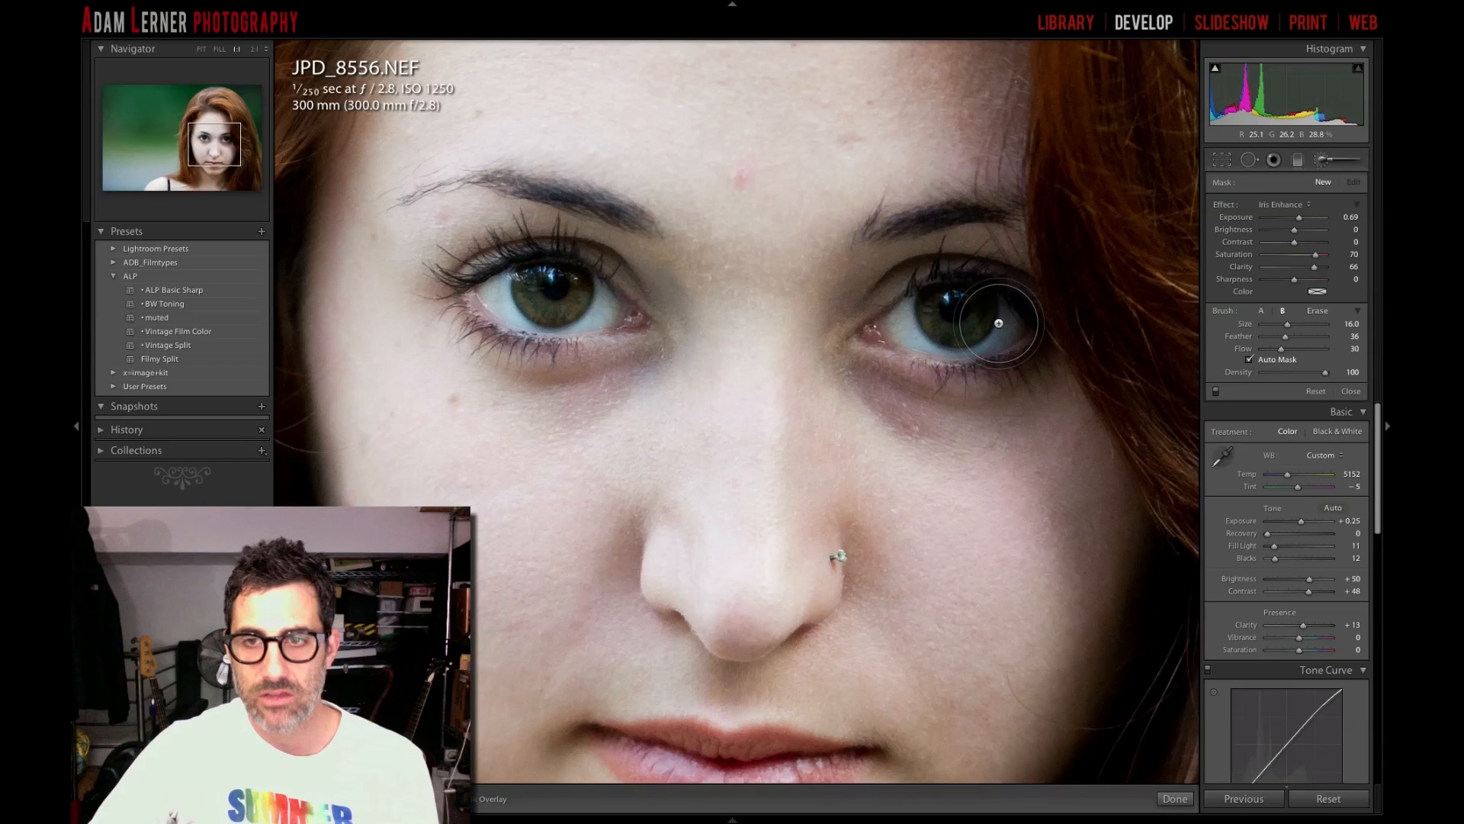
pyautogui.press('[')
pyautogui.press('[')
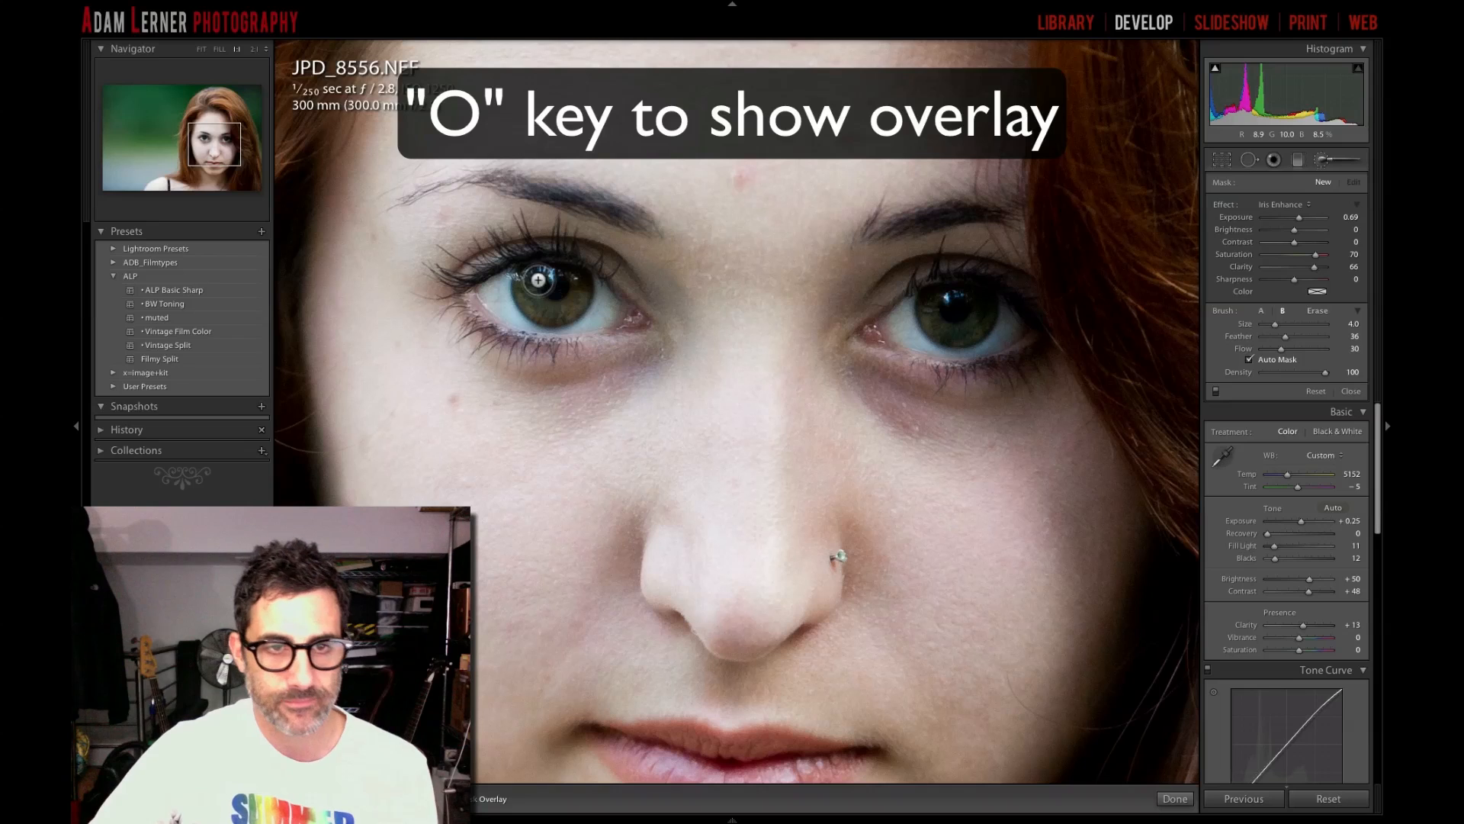
# Paint the Iris Enhance effect over both irises with the mask overlay shown, and hide the overlay to review the whole portrait.
pyautogui.press('o')
pyautogui.moveTo(523, 280)
pyautogui.mouseDown()
pyautogui.moveTo(538, 312)
pyautogui.moveTo(572, 305)
pyautogui.moveTo(580, 283)
pyautogui.moveTo(581, 296)
pyautogui.moveTo(562, 311)
pyautogui.moveTo(527, 300)
pyautogui.moveTo(537, 310)
pyautogui.moveTo(581, 293)
pyautogui.moveTo(581, 276)
pyautogui.moveTo(547, 309)
pyautogui.moveTo(538, 269)
pyautogui.mouseUp()
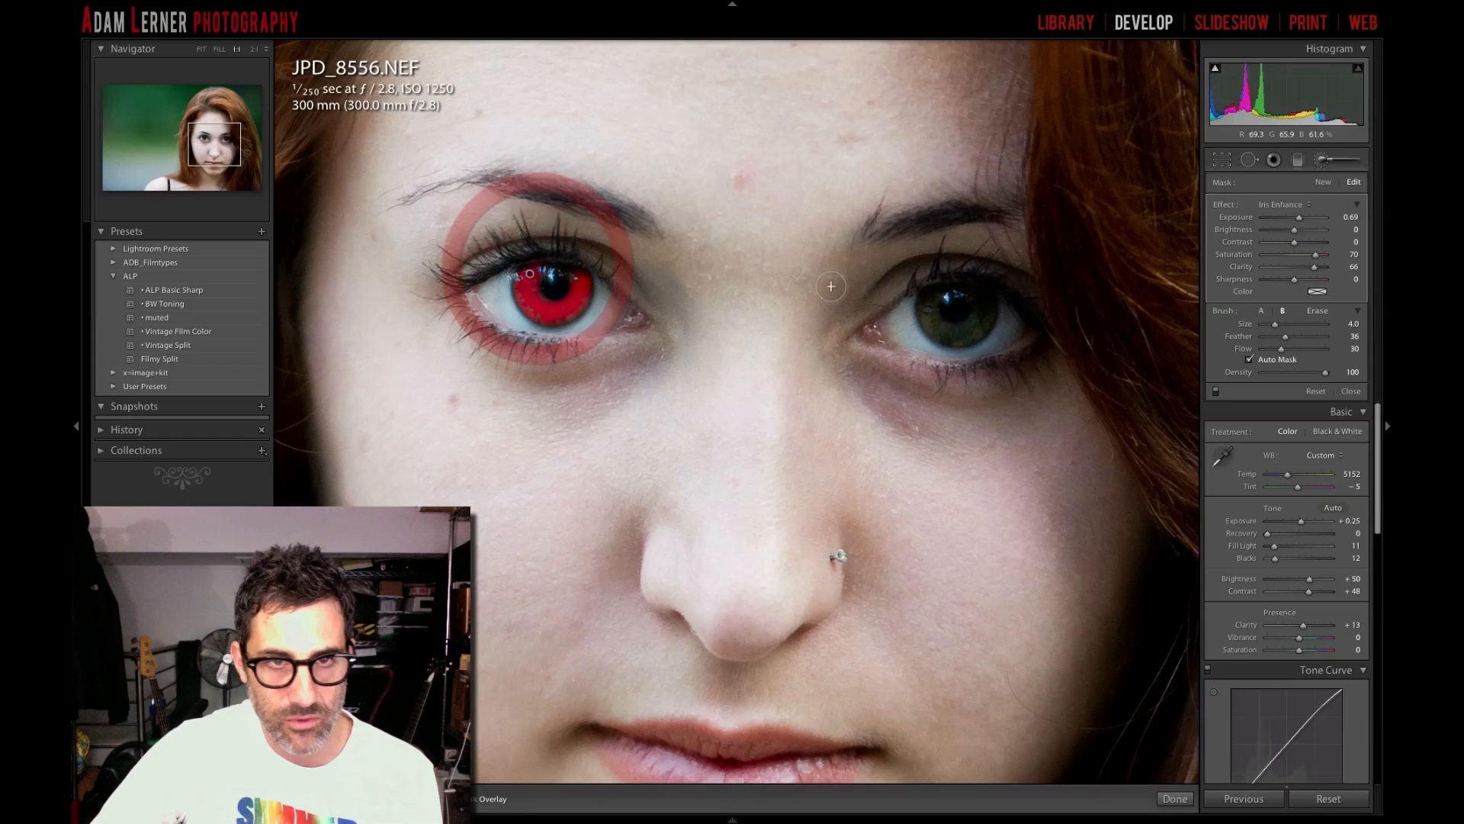
pyautogui.moveTo(930, 294)
pyautogui.mouseDown()
pyautogui.moveTo(945, 331)
pyautogui.moveTo(928, 302)
pyautogui.moveTo(939, 327)
pyautogui.moveTo(960, 332)
pyautogui.moveTo(985, 301)
pyautogui.moveTo(990, 320)
pyautogui.moveTo(946, 332)
pyautogui.moveTo(934, 324)
pyautogui.moveTo(973, 328)
pyautogui.moveTo(981, 296)
pyautogui.moveTo(973, 328)
pyautogui.moveTo(951, 333)
pyautogui.moveTo(932, 318)
pyautogui.moveTo(938, 292)
pyautogui.mouseUp()
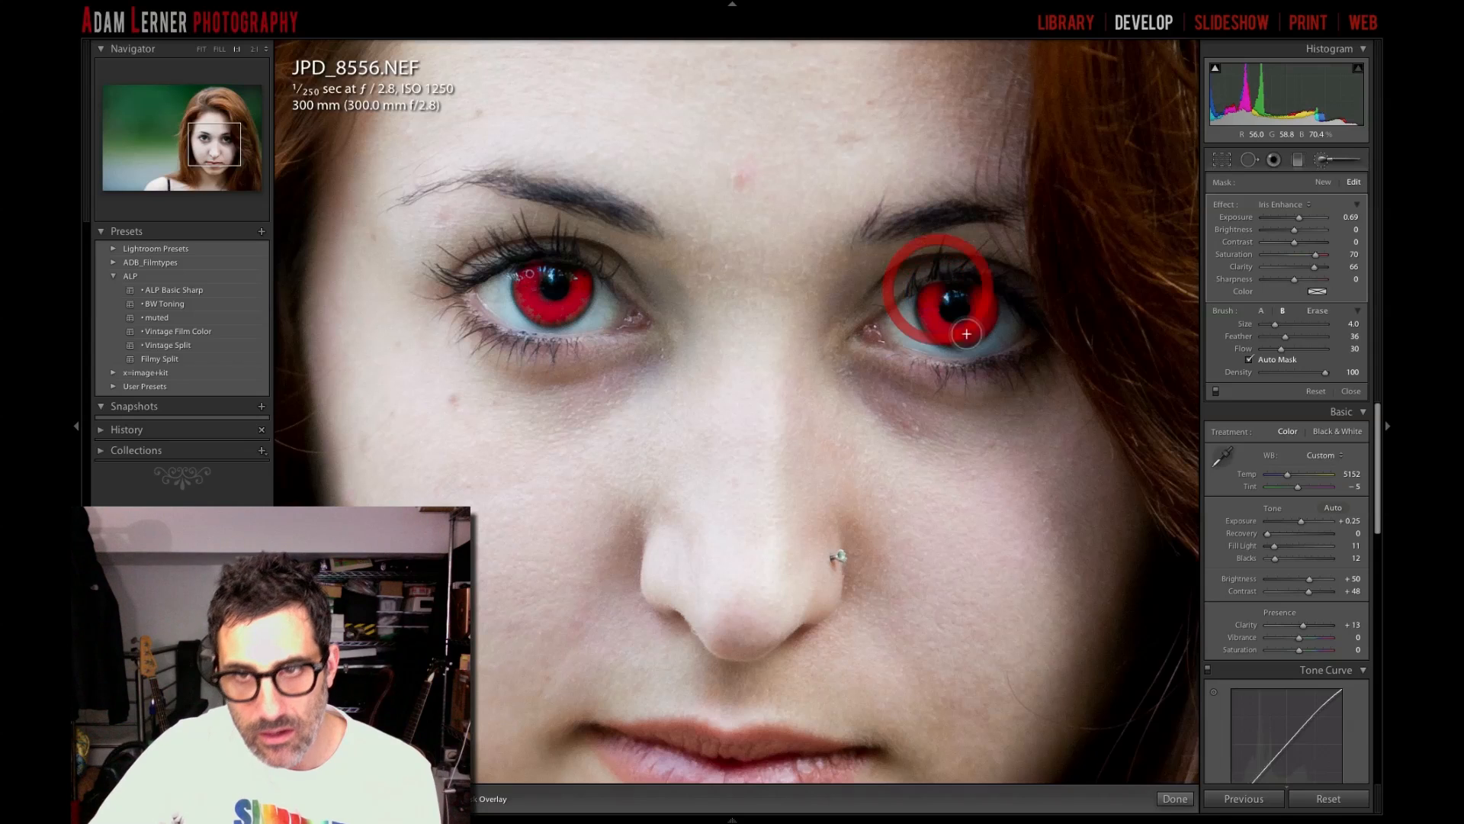
pyautogui.click(520, 281)
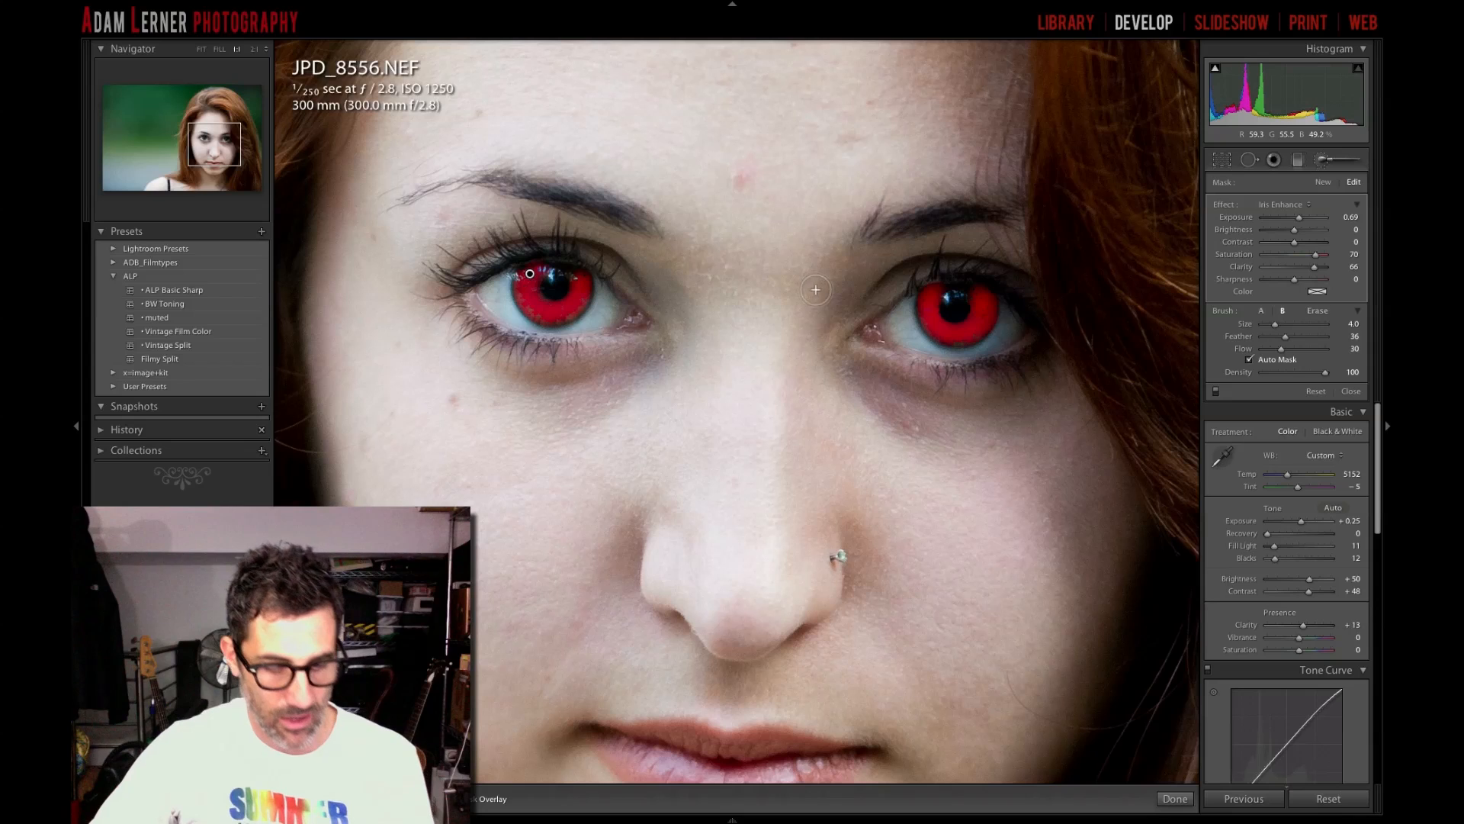
pyautogui.press('o')
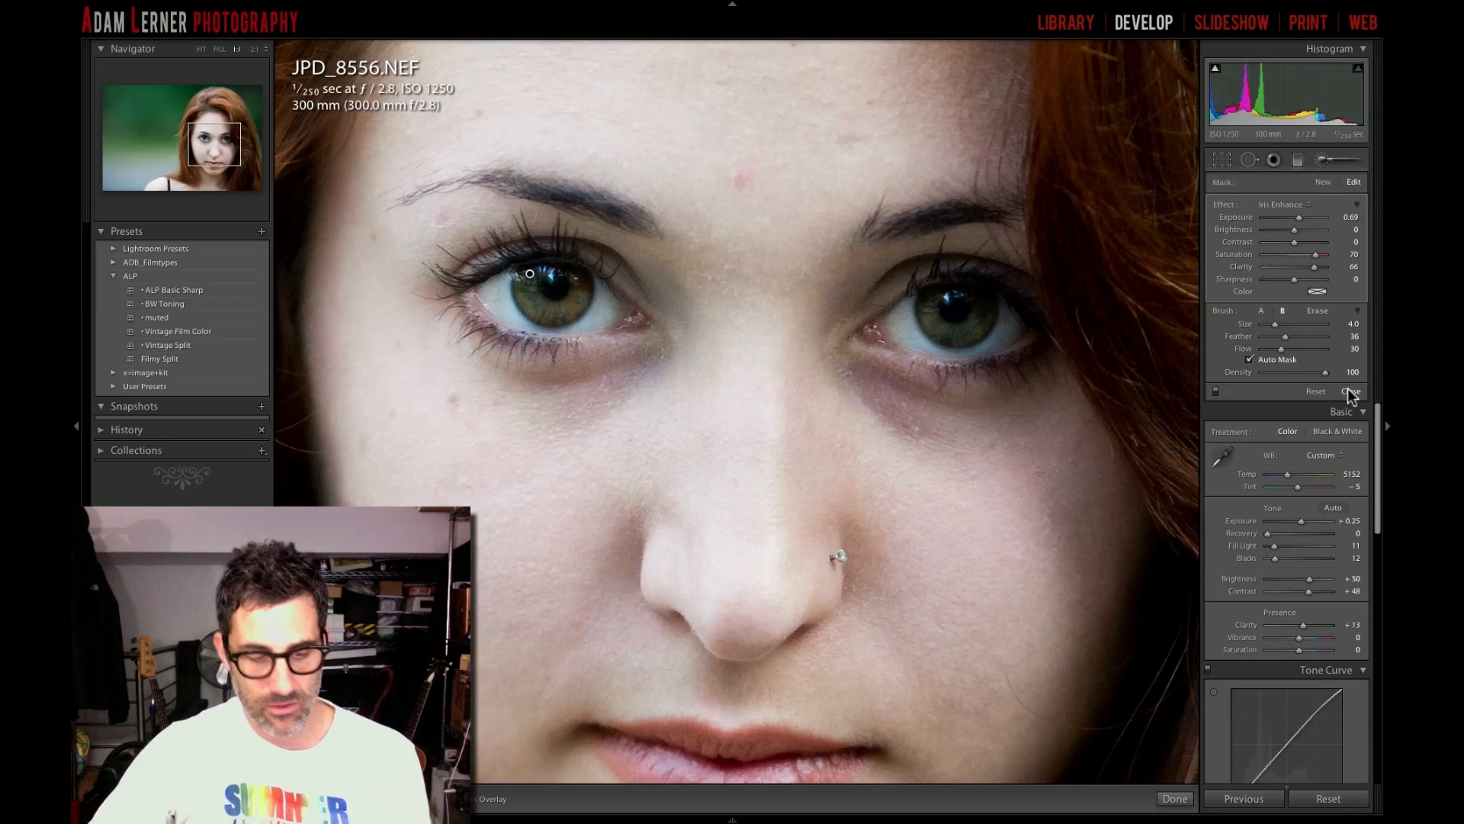
pyautogui.press('z')
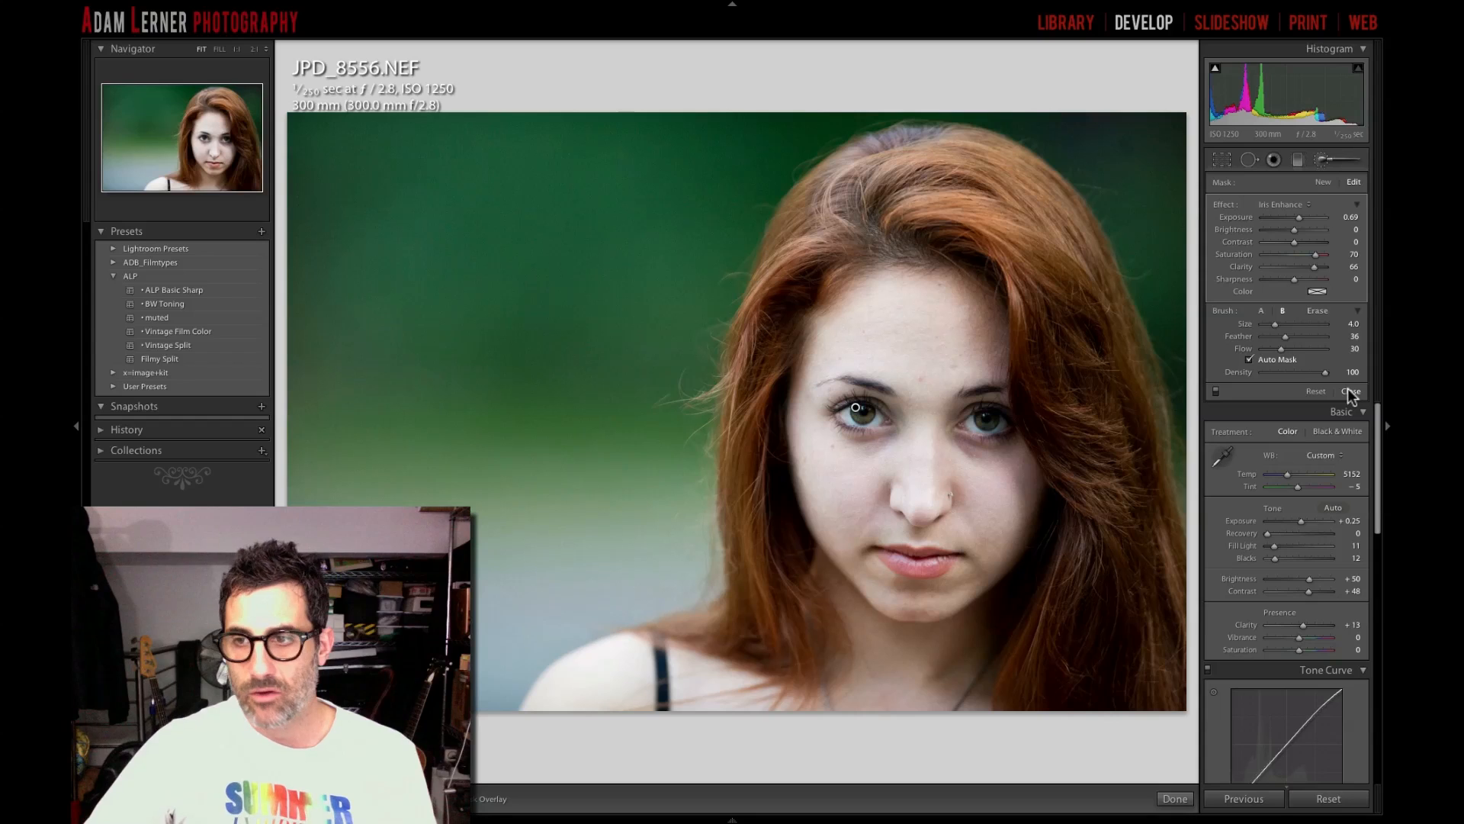
# Lower the exposure of the existing Iris Enhance adjustment on both eyes to 0.49 and close the brush.
pyautogui.click(1352, 391)
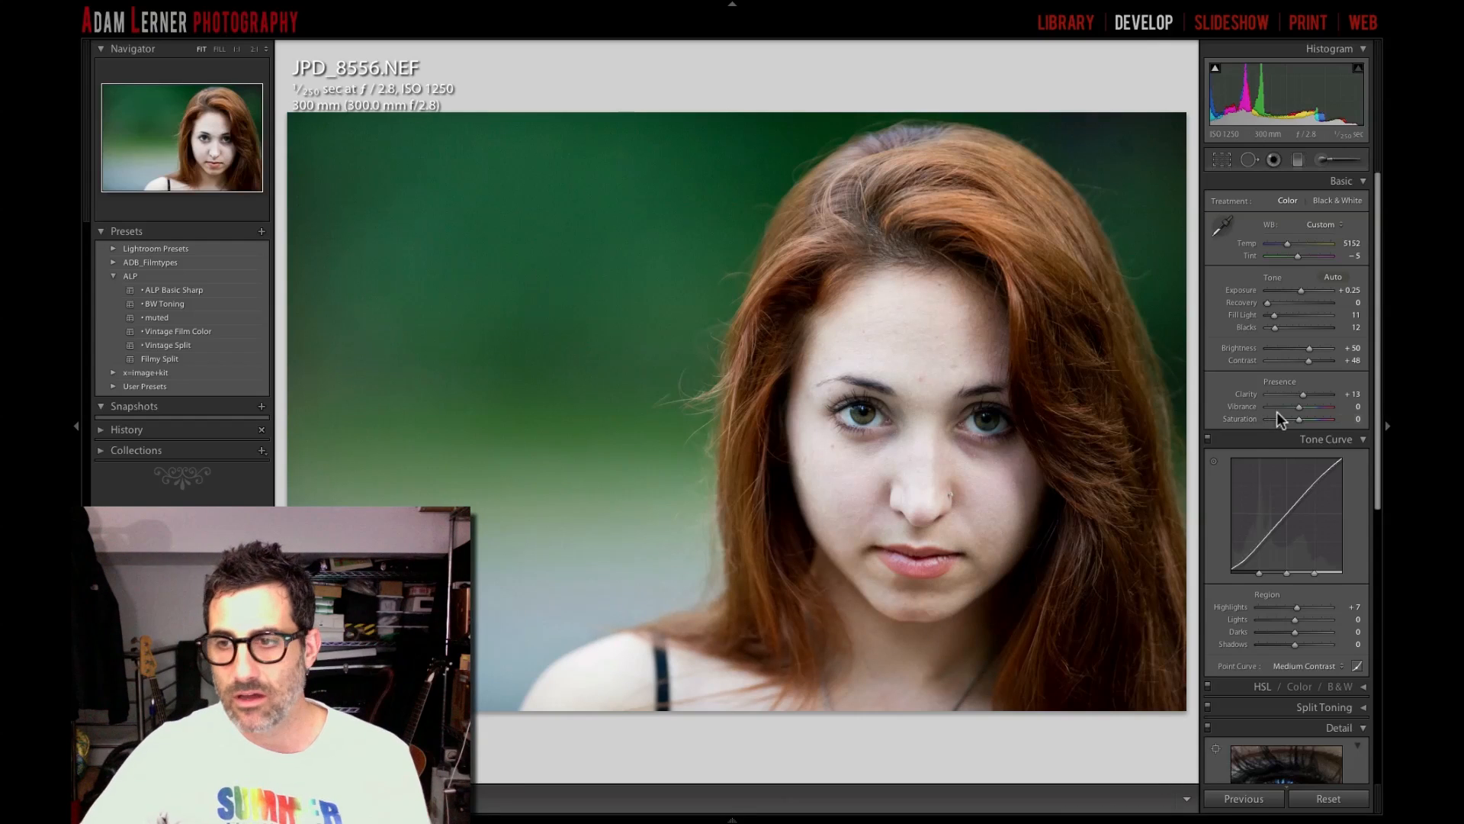
pyautogui.click(1327, 160)
pyautogui.press('z')
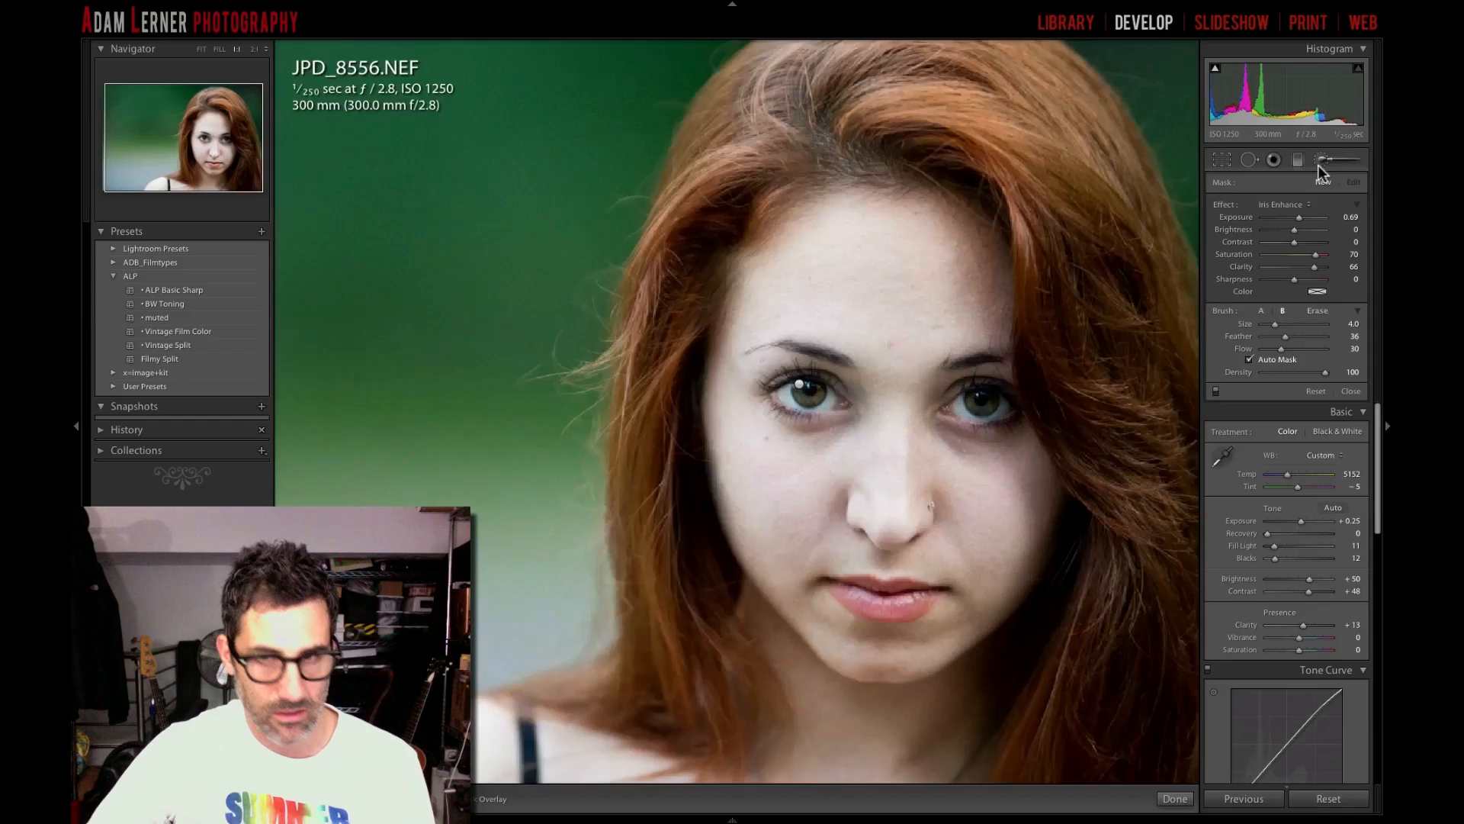
pyautogui.click(531, 281)
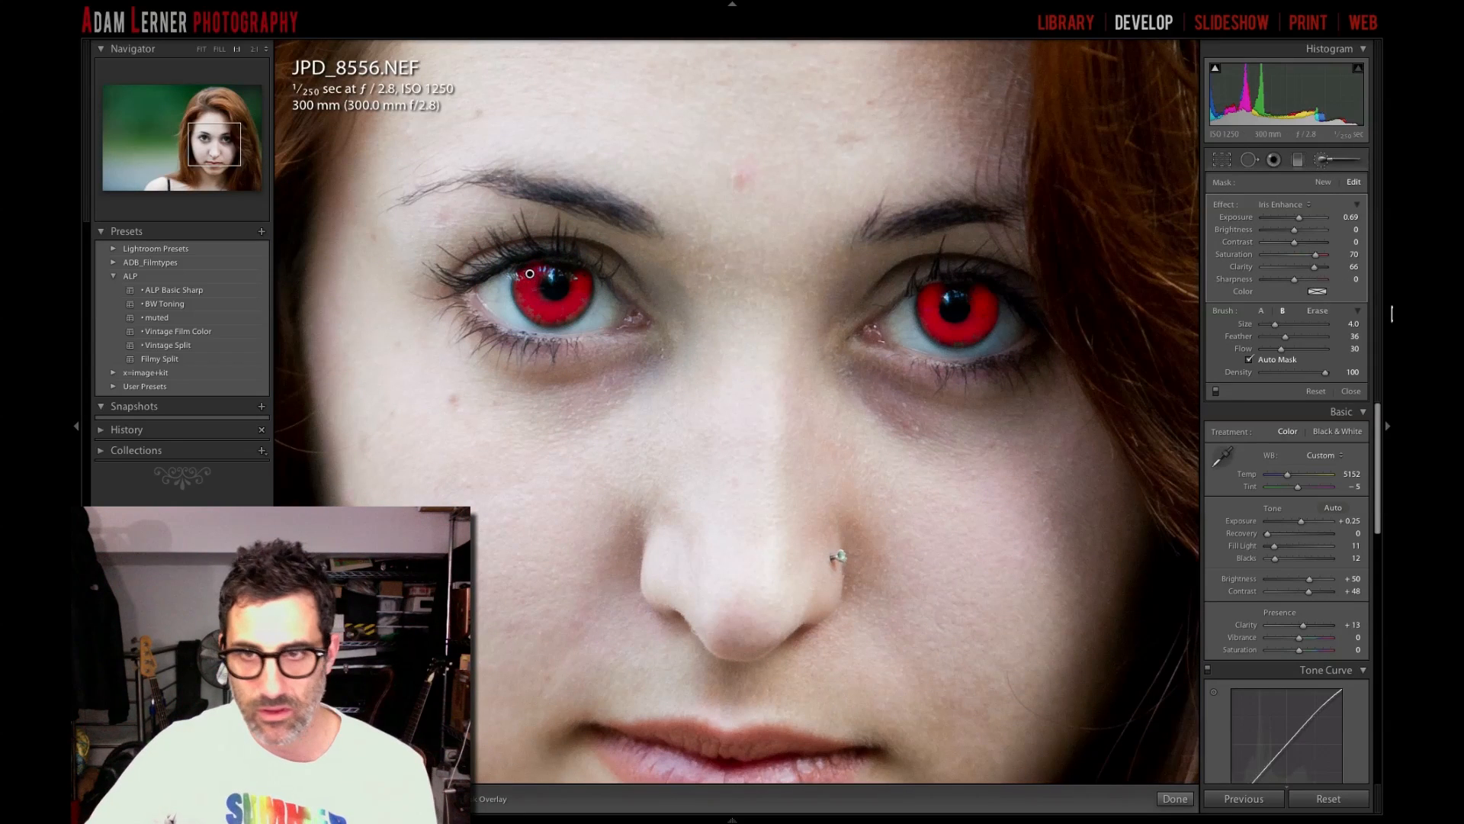
pyautogui.moveTo(1298, 214); pyautogui.dragTo(1299, 217)
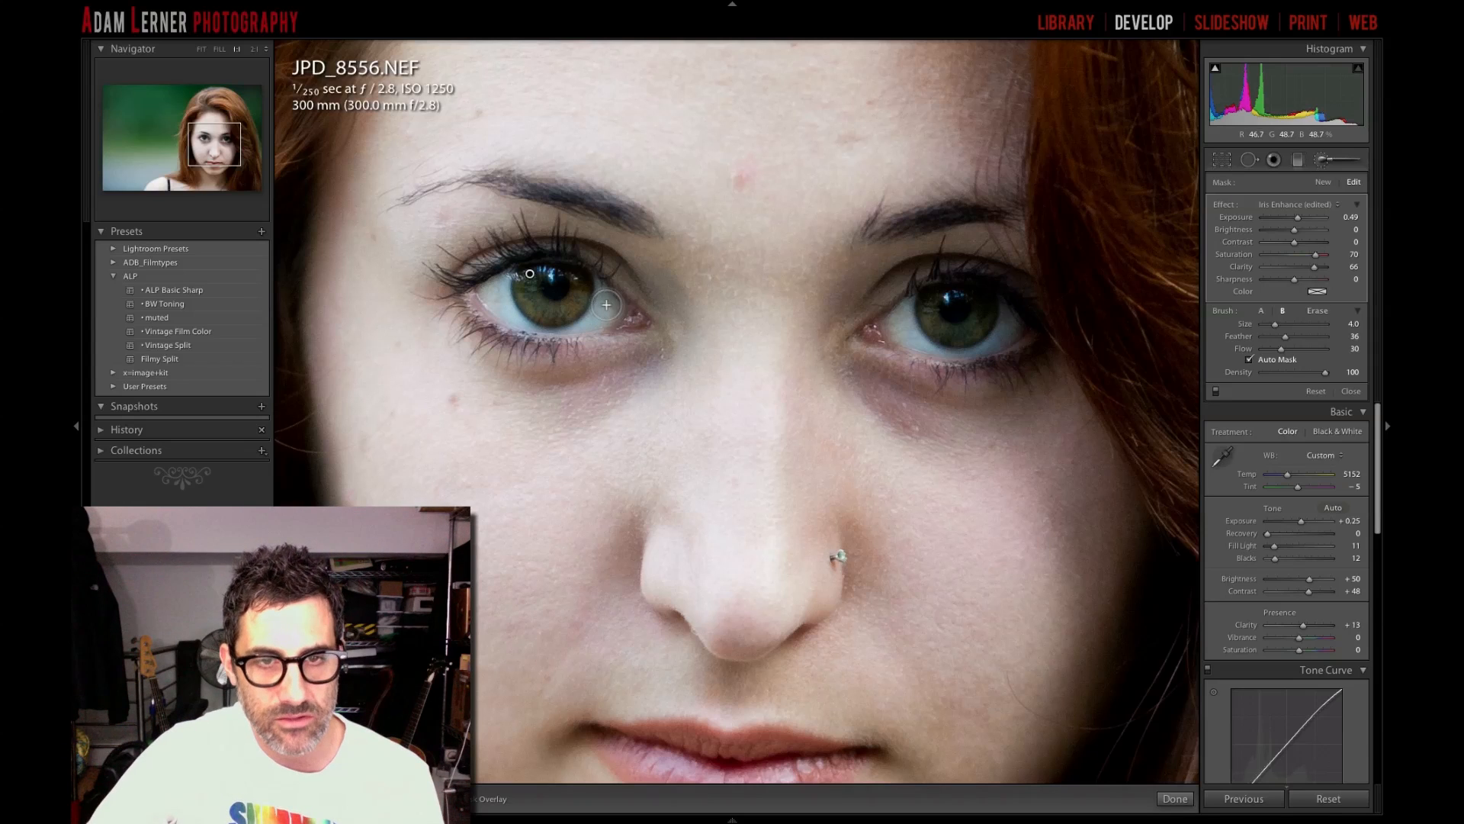
pyautogui.click(1305, 202)
pyautogui.click(1306, 201)
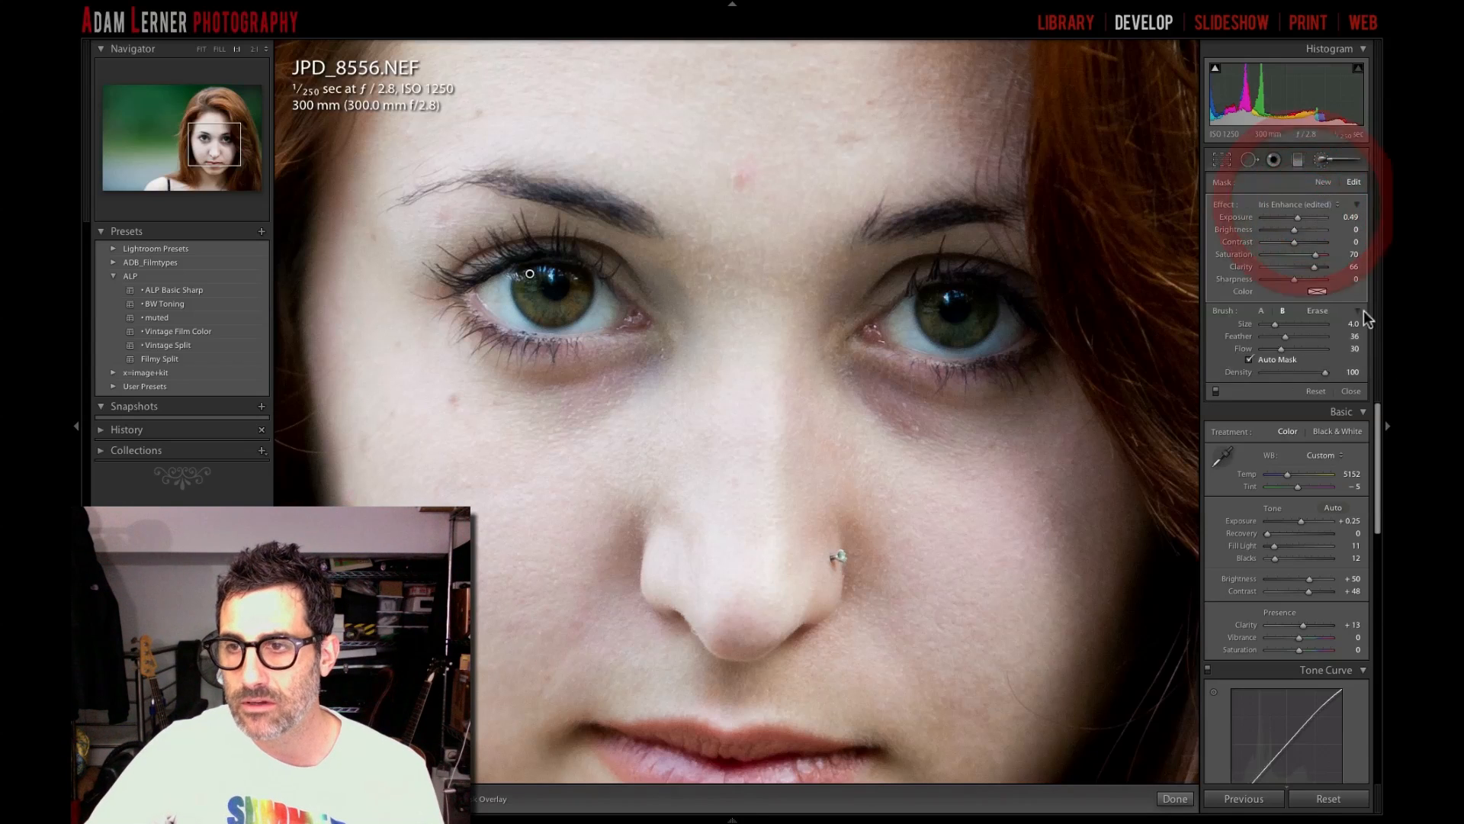
pyautogui.click(1350, 391)
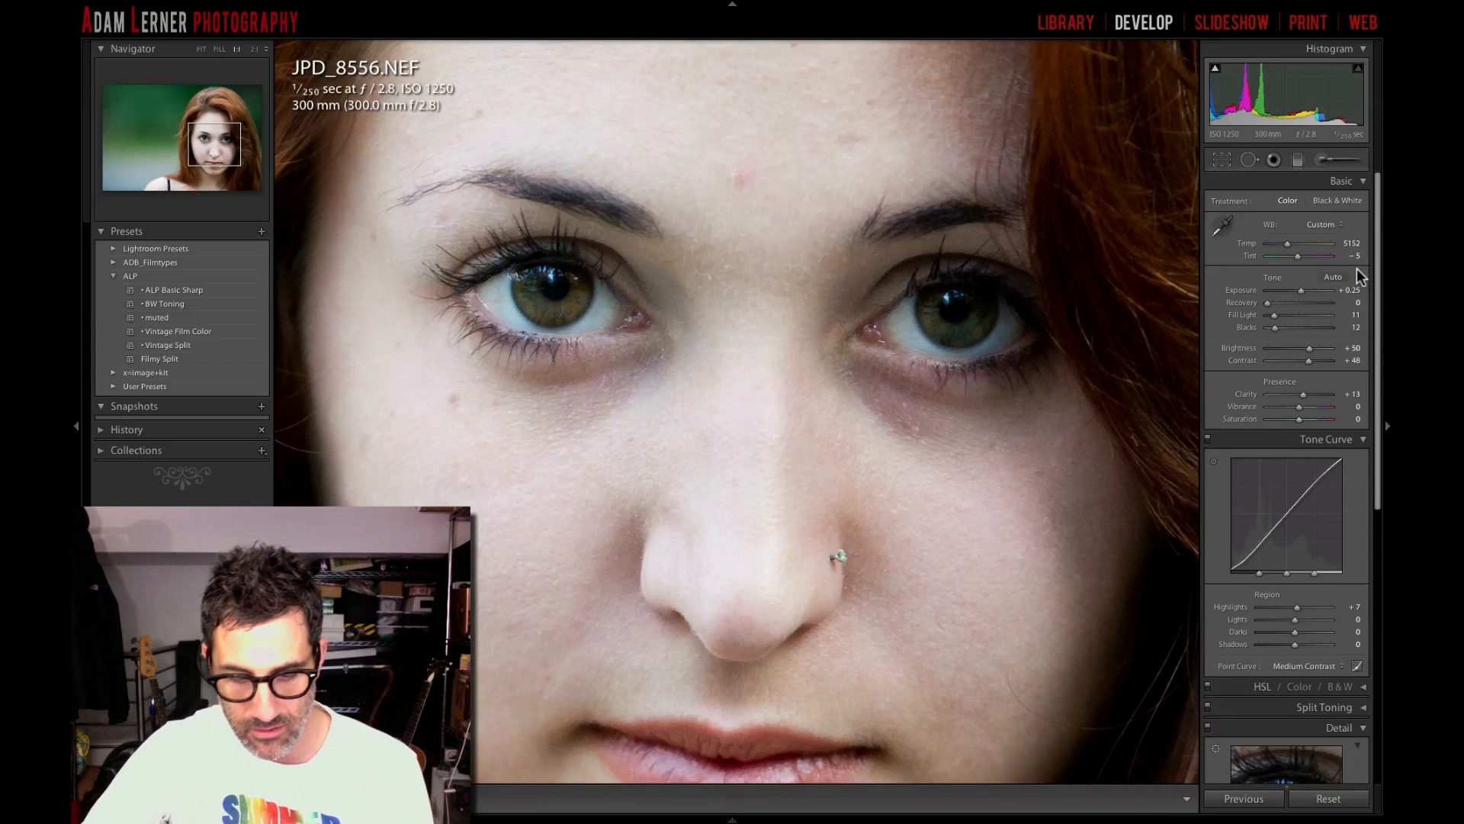
# Set up a new adjustment brush with the Teeth Whitening effect.
pyautogui.press('k')
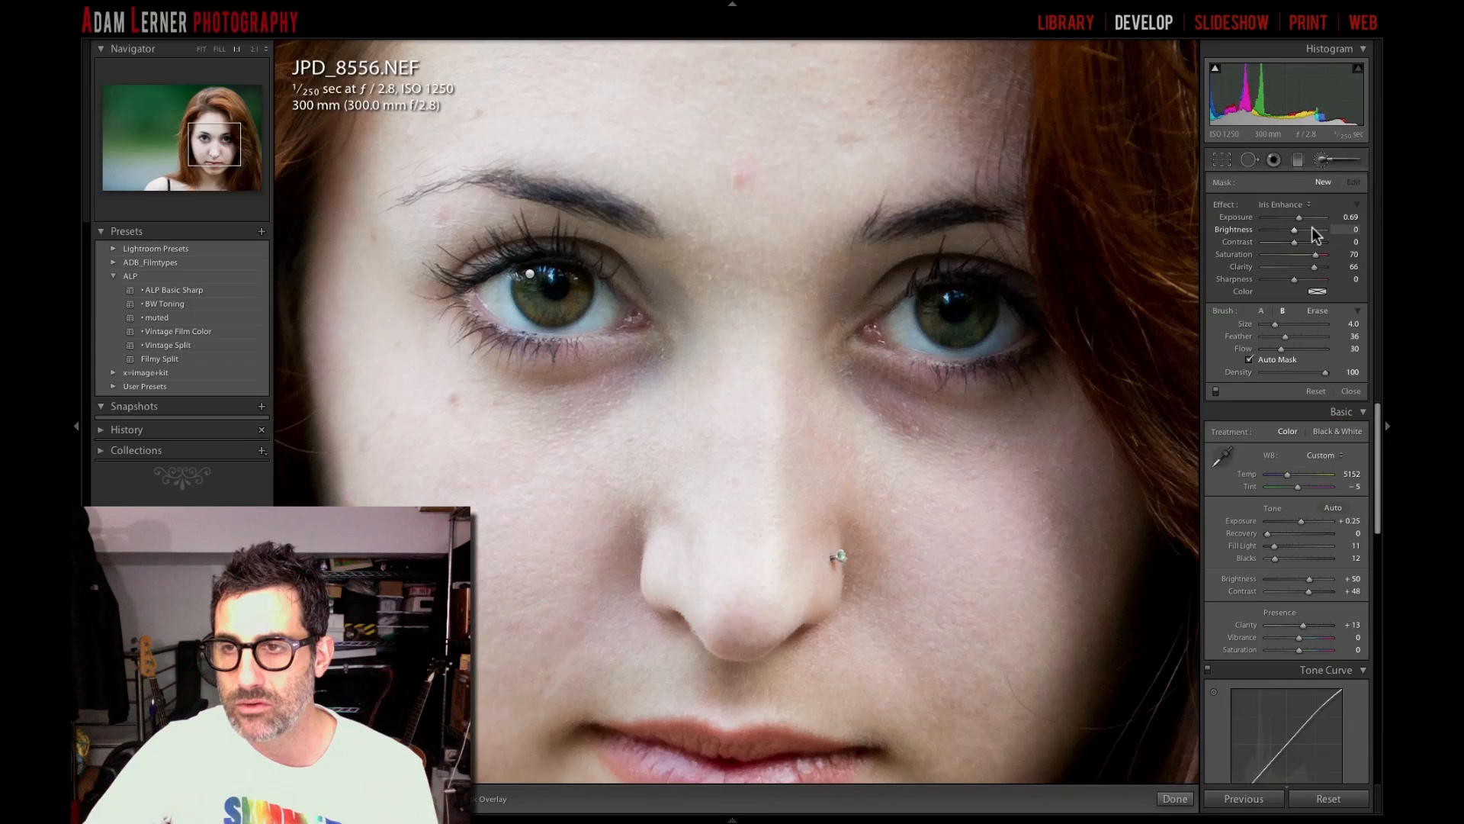
pyautogui.click(1302, 201)
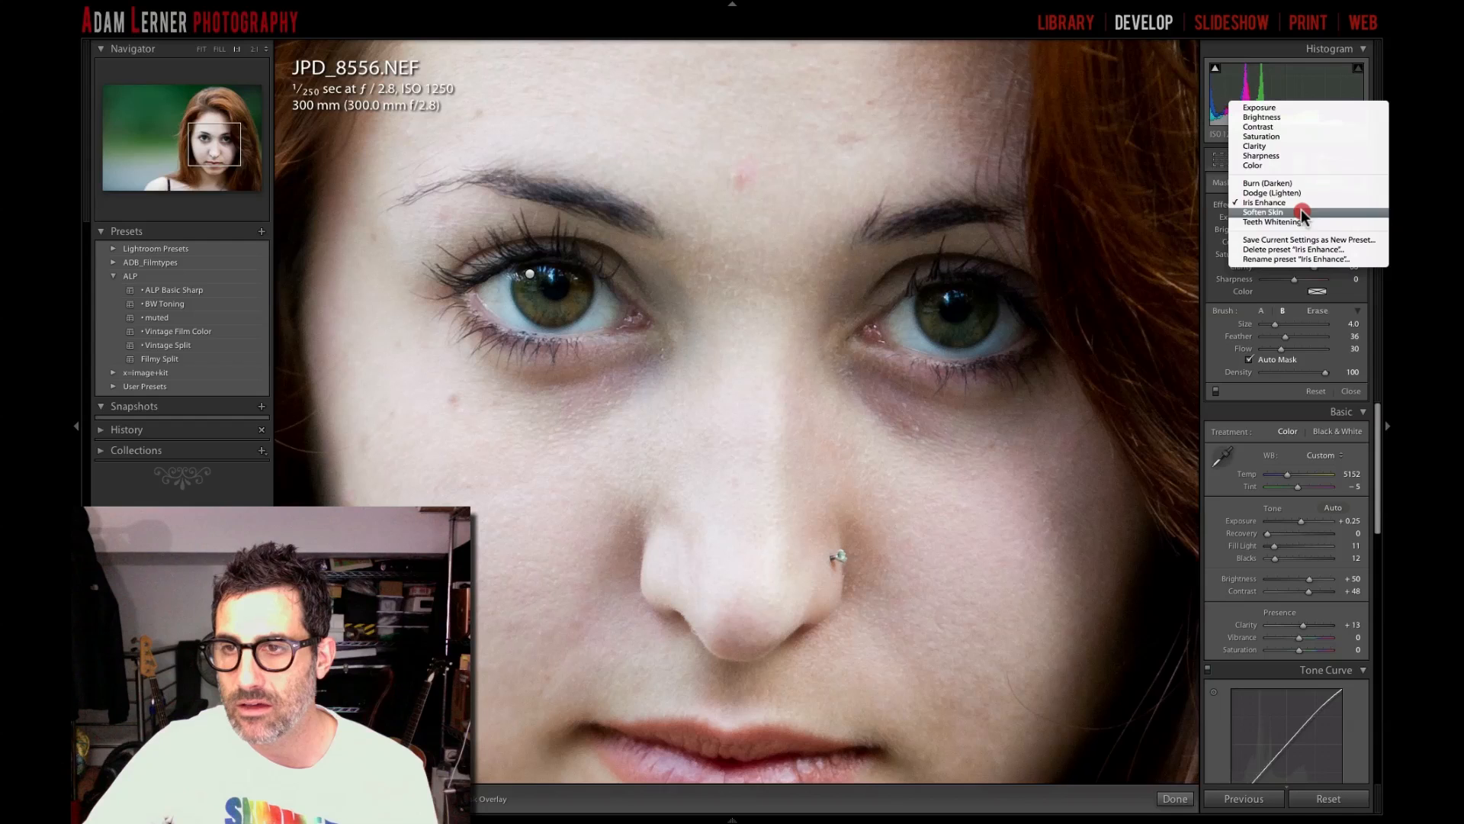
pyautogui.click(1296, 221)
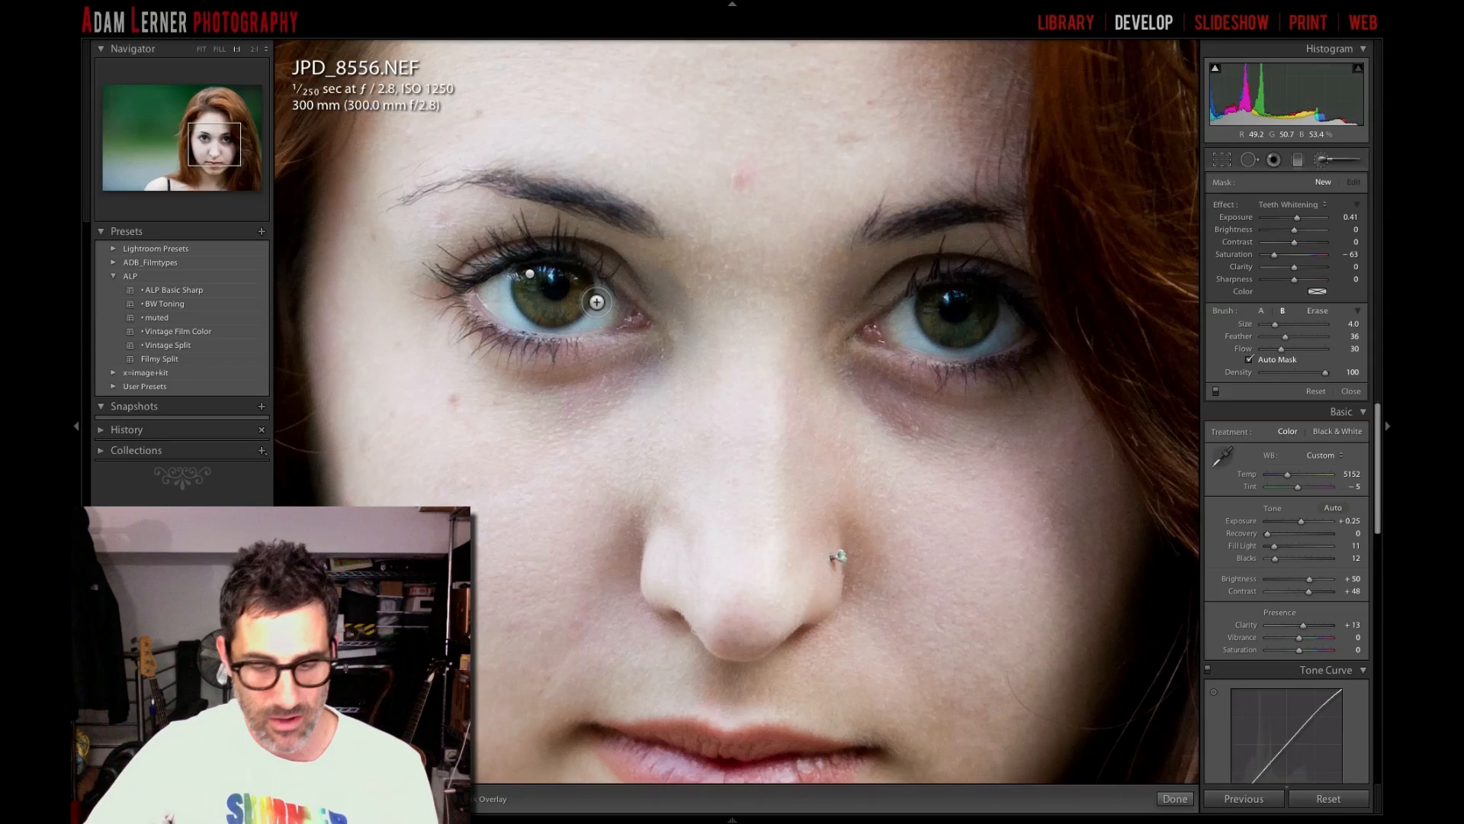
# Paint the Teeth Whitening effect over the white of the eye at the photo's left side, using a small brush around size 2.0.
pyautogui.moveTo(503, 286)
pyautogui.mouseDown()
pyautogui.moveTo(482, 288)
pyautogui.moveTo(503, 281)
pyautogui.moveTo(508, 308)
pyautogui.moveTo(502, 287)
pyautogui.moveTo(486, 303)
pyautogui.moveTo(523, 323)
pyautogui.moveTo(499, 305)
pyautogui.mouseUp()
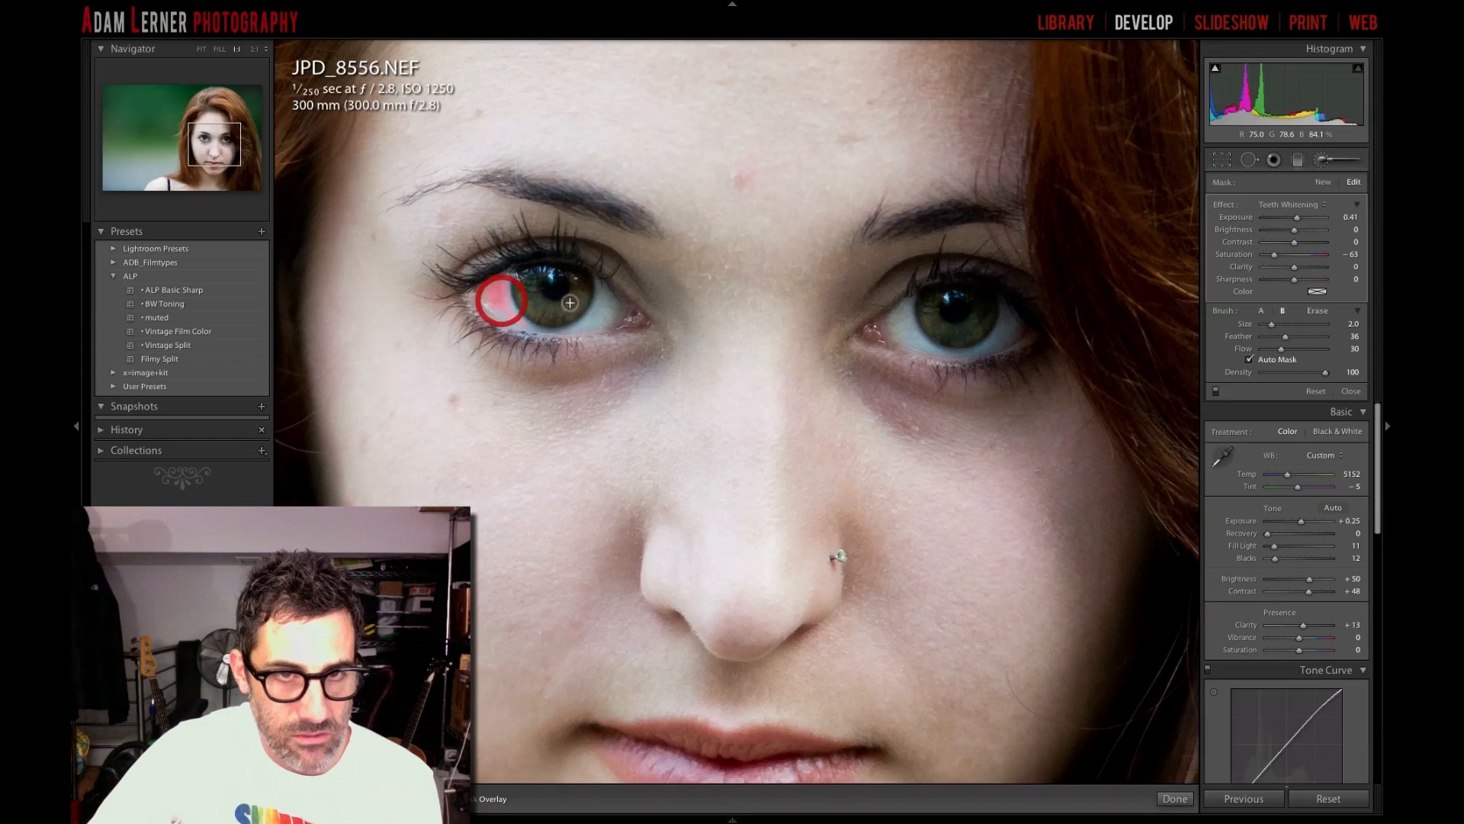
pyautogui.moveTo(610, 298)
pyautogui.mouseDown()
pyautogui.moveTo(578, 329)
pyautogui.moveTo(605, 300)
pyautogui.moveTo(609, 318)
pyautogui.moveTo(605, 298)
pyautogui.moveTo(567, 332)
pyautogui.moveTo(505, 302)
pyautogui.mouseUp()
pyautogui.scroll(4, 614, 305)
pyautogui.scroll(-3, 607, 306)
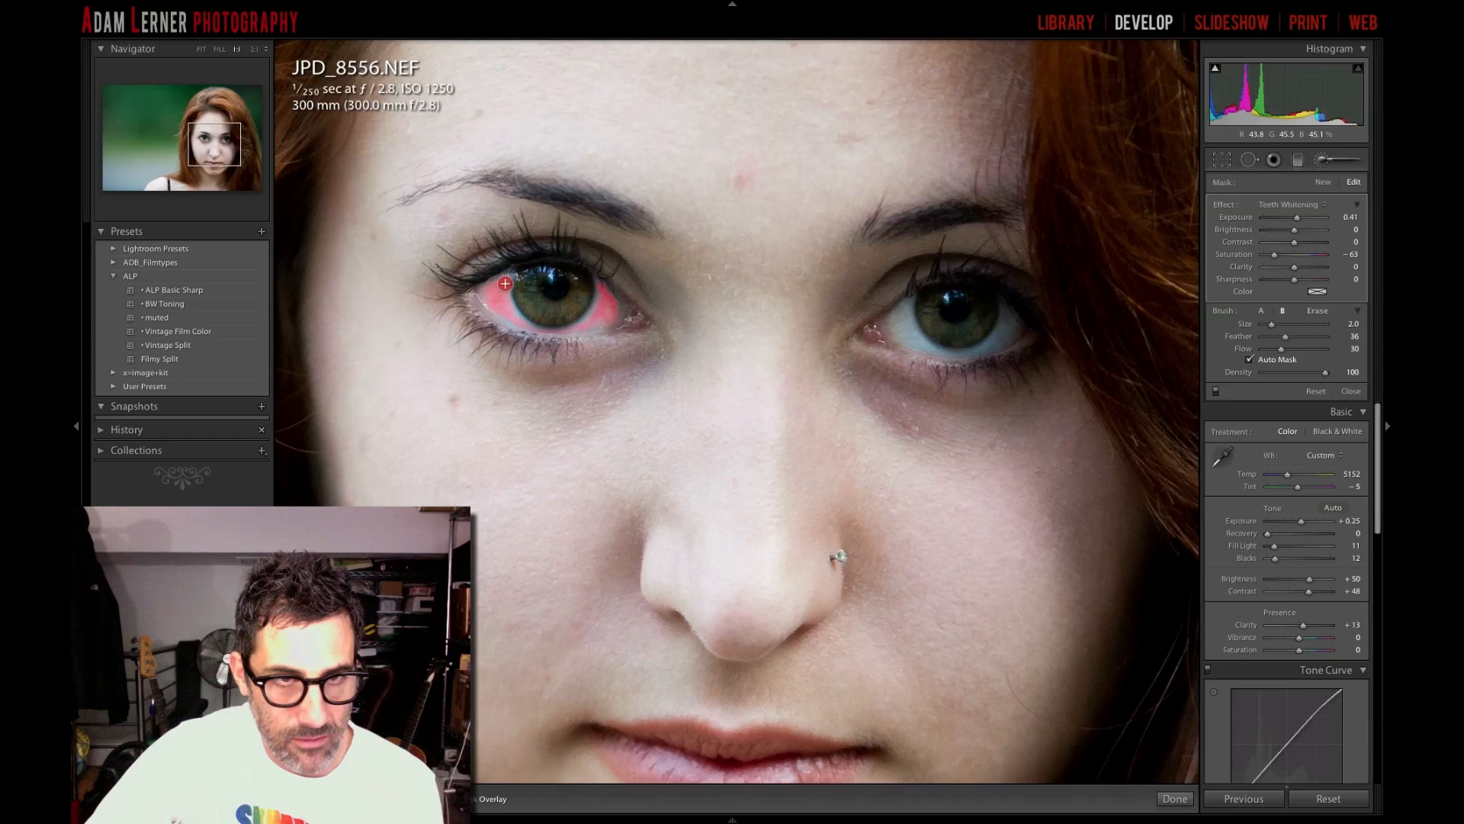
pyautogui.moveTo(485, 290); pyautogui.dragTo(489, 296)
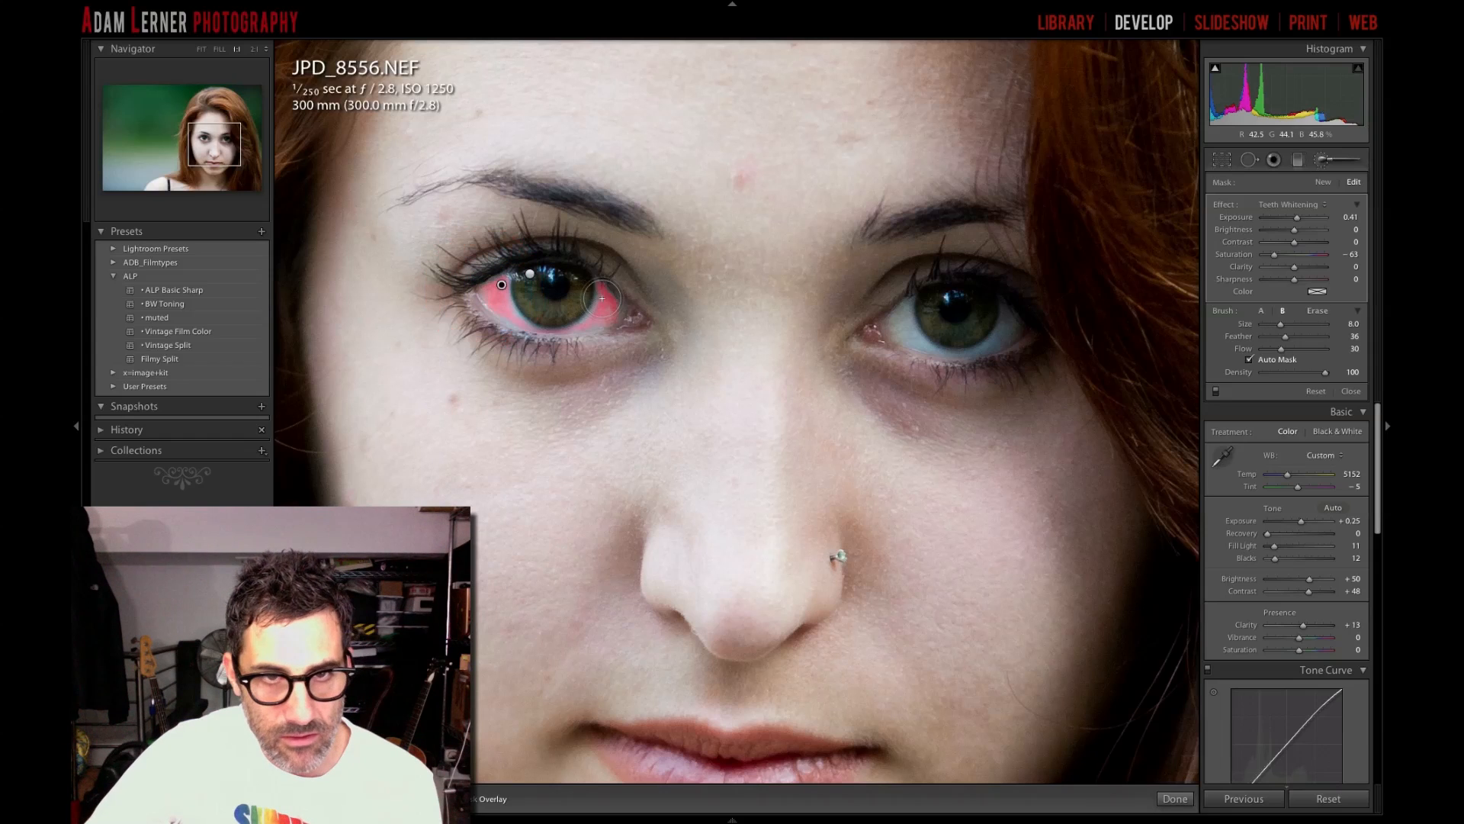
pyautogui.press('[')
pyautogui.press('[')
pyautogui.press('[')
pyautogui.moveTo(595, 317)
pyautogui.mouseDown()
pyautogui.moveTo(615, 315)
pyautogui.moveTo(599, 311)
pyautogui.moveTo(613, 298)
pyautogui.mouseUp()
# Paint the same whitening over the white of the eye at the photo's right side, resizing the brush to fit around the iris.
pyautogui.press(']')
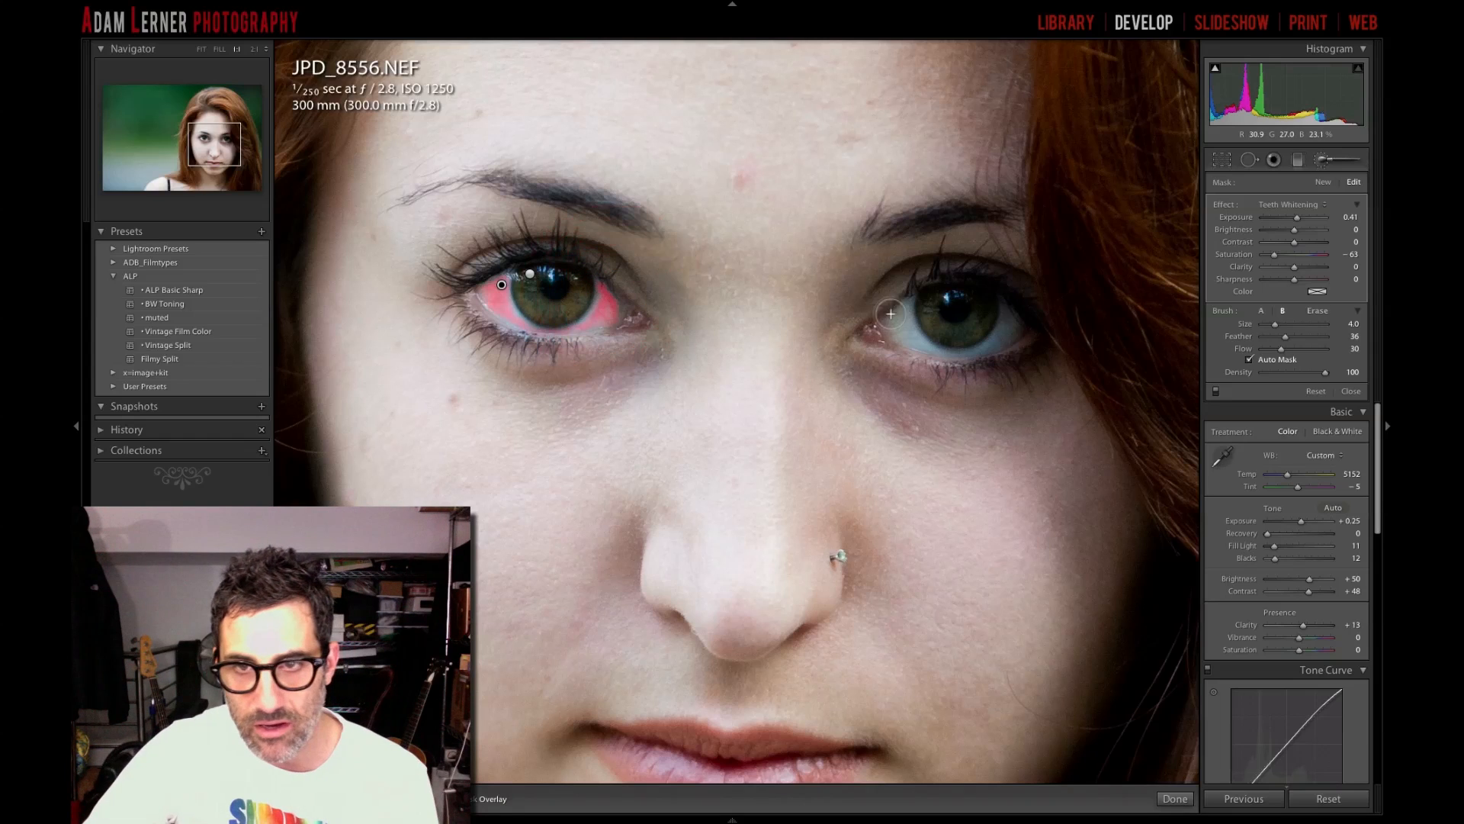
pyautogui.moveTo(889, 314)
pyautogui.mouseDown()
pyautogui.moveTo(904, 322)
pyautogui.moveTo(906, 308)
pyautogui.moveTo(885, 336)
pyautogui.moveTo(917, 341)
pyautogui.moveTo(889, 317)
pyautogui.moveTo(913, 330)
pyautogui.moveTo(903, 312)
pyautogui.mouseUp()
pyautogui.press('[')
pyautogui.press('[')
pyautogui.press('[')
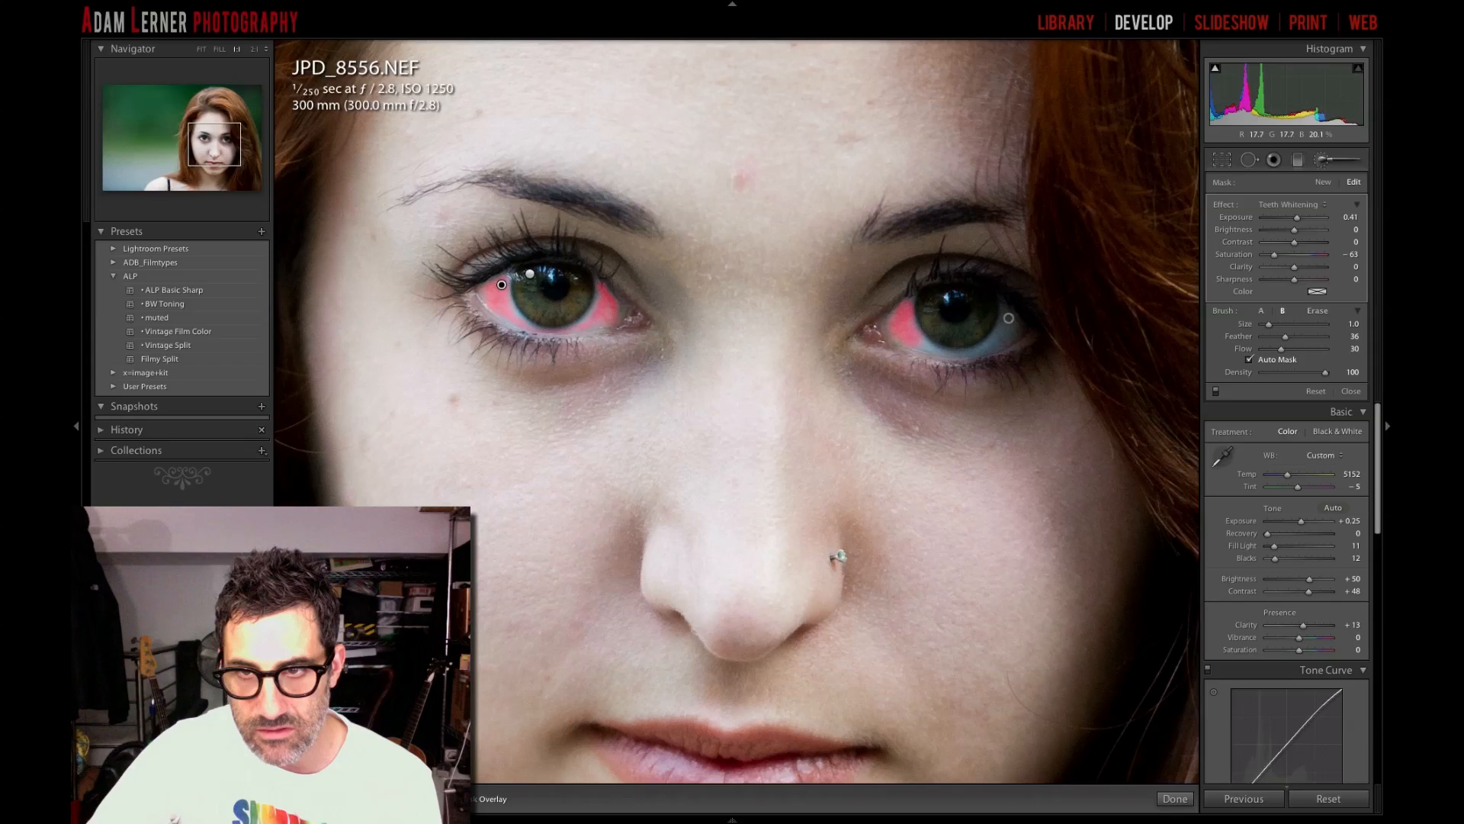
pyautogui.press(']')
pyautogui.press(']')
pyautogui.press(']')
pyautogui.press(']')
pyautogui.press(']')
pyautogui.press(']')
pyautogui.press('[')
pyautogui.press('[')
pyautogui.press('[')
pyautogui.press('[')
pyautogui.moveTo(1009, 320)
pyautogui.mouseDown()
pyautogui.moveTo(1011, 335)
pyautogui.moveTo(975, 350)
pyautogui.moveTo(913, 340)
pyautogui.moveTo(961, 352)
pyautogui.moveTo(1008, 328)
pyautogui.moveTo(905, 312)
pyautogui.mouseUp()
# Fill in the whitening mask on the eye at the photo's left side, hide the mask overlay and close the brush.
pyautogui.press(']')
pyautogui.press(']')
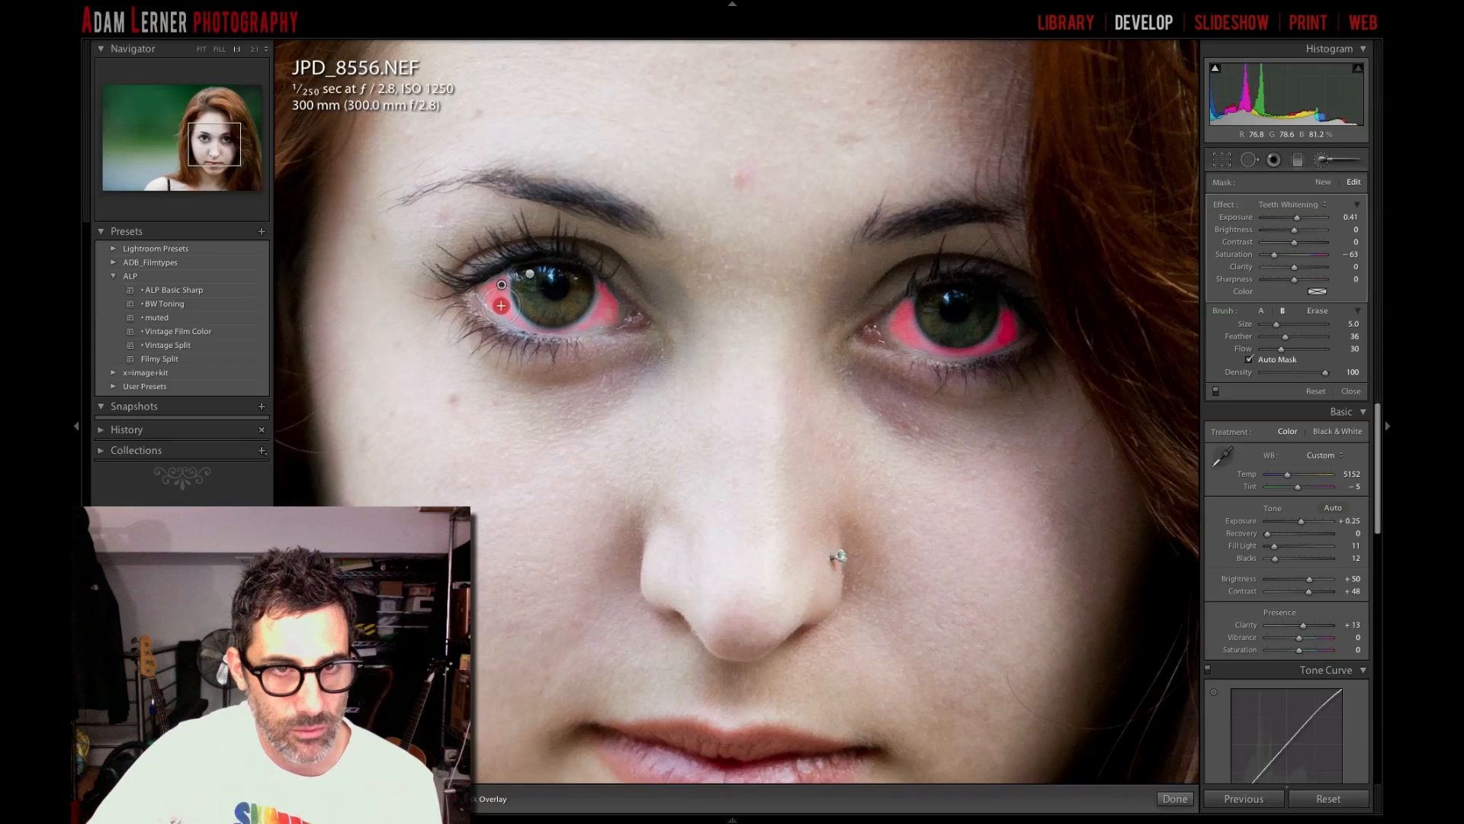
pyautogui.moveTo(501, 301); pyautogui.dragTo(505, 311)
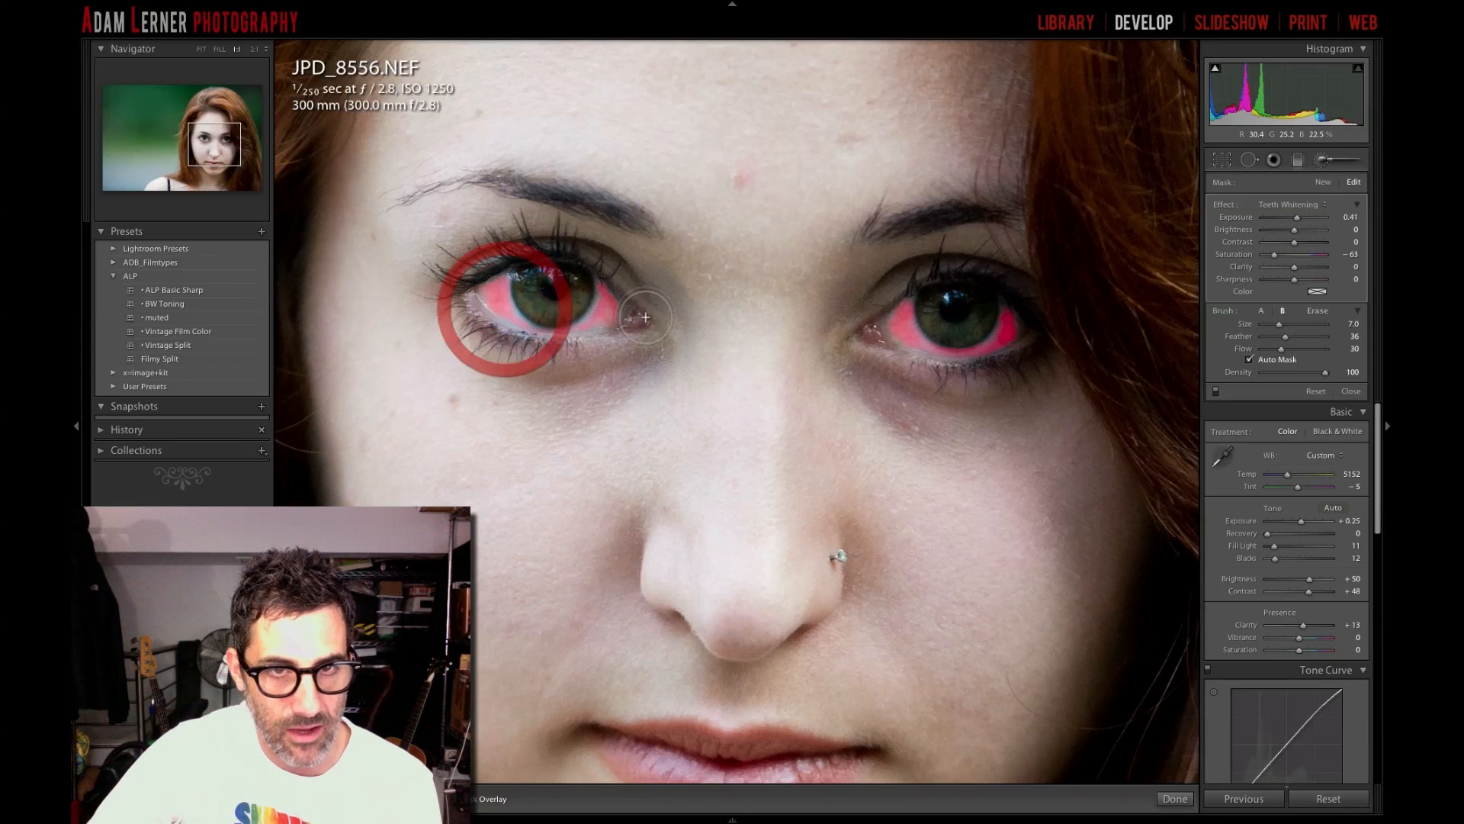
pyautogui.press('[')
pyautogui.click(602, 316)
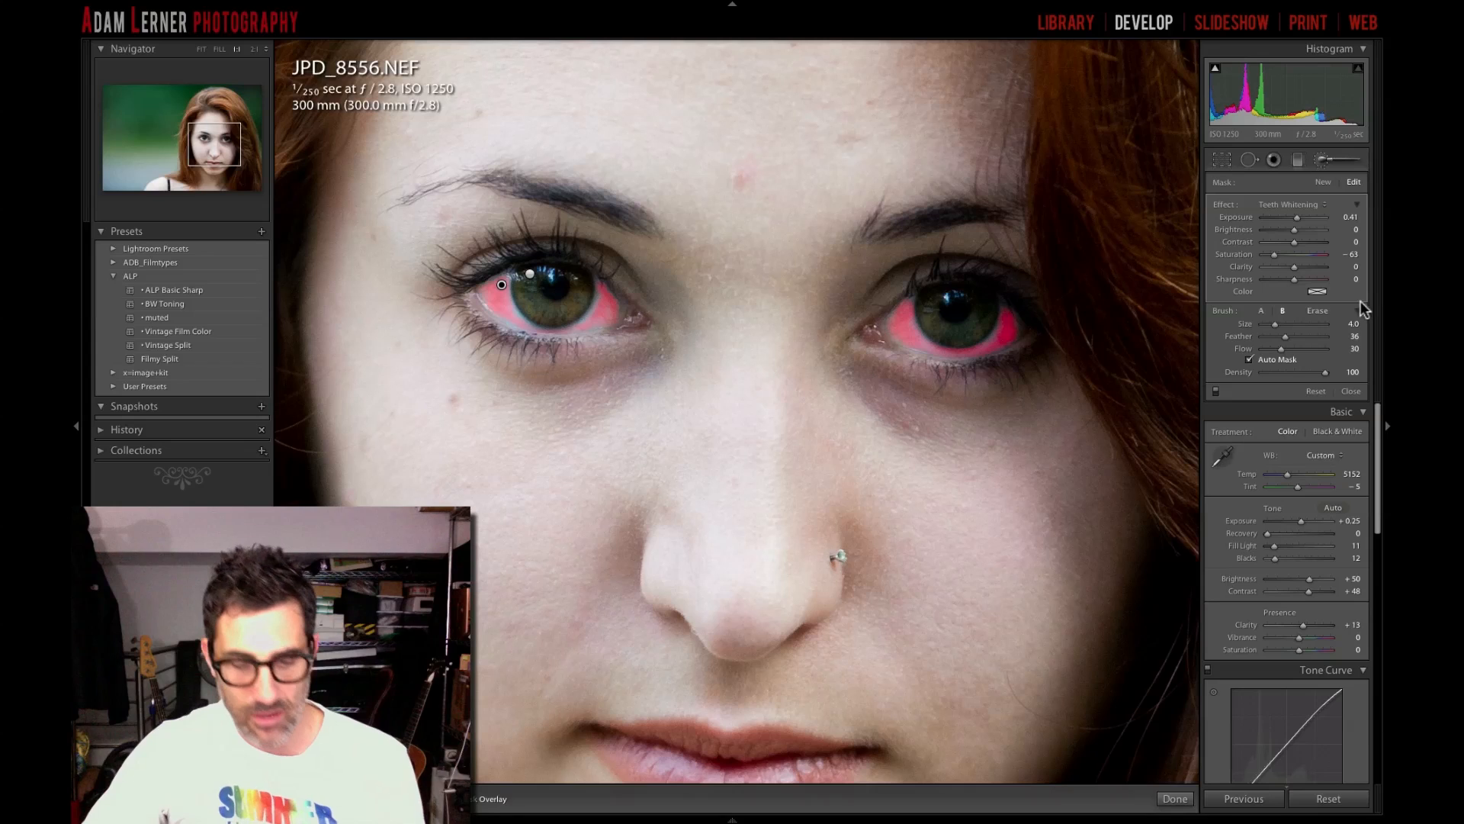
pyautogui.press('o')
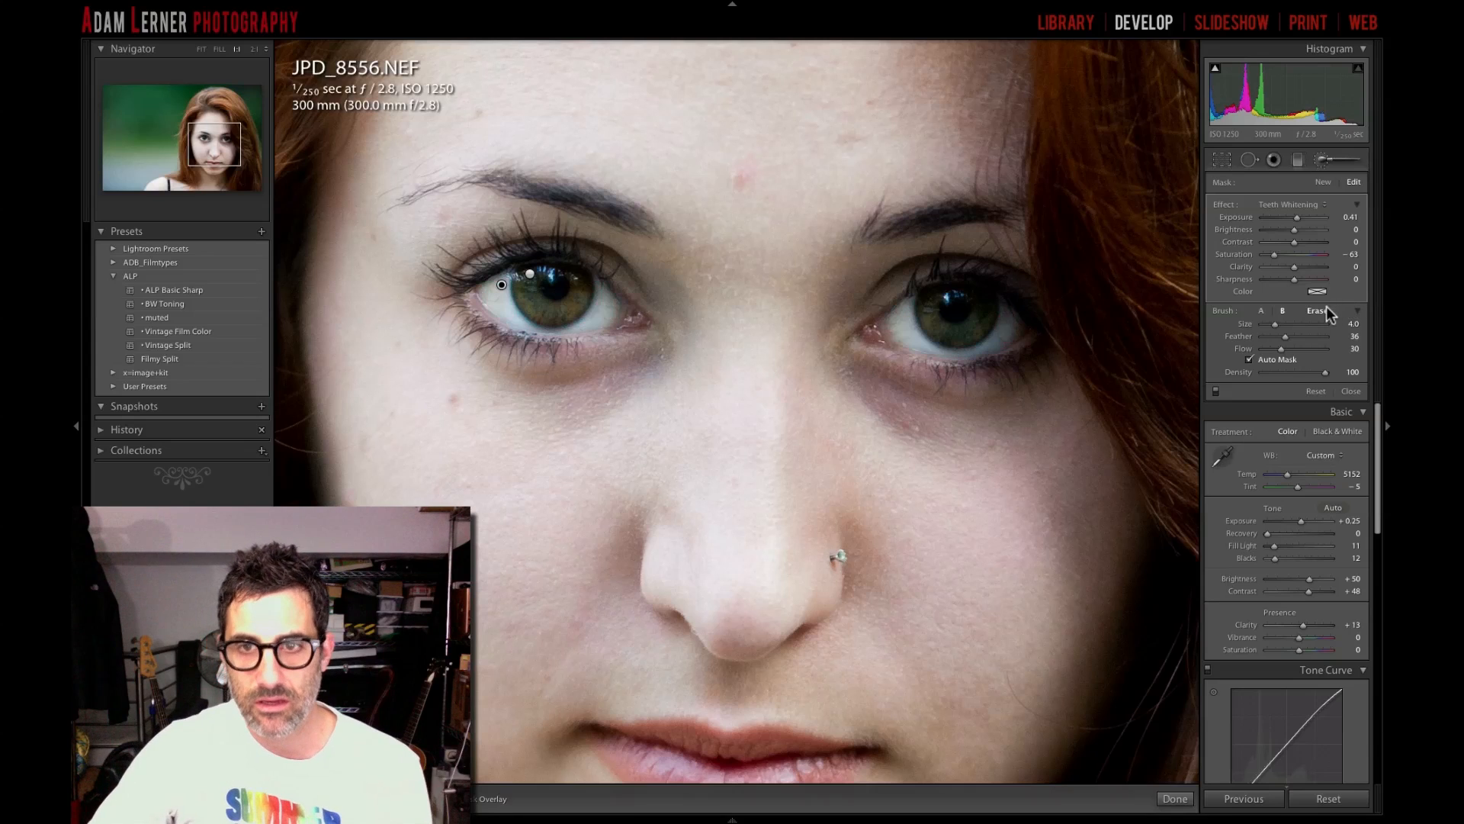
pyautogui.click(1351, 391)
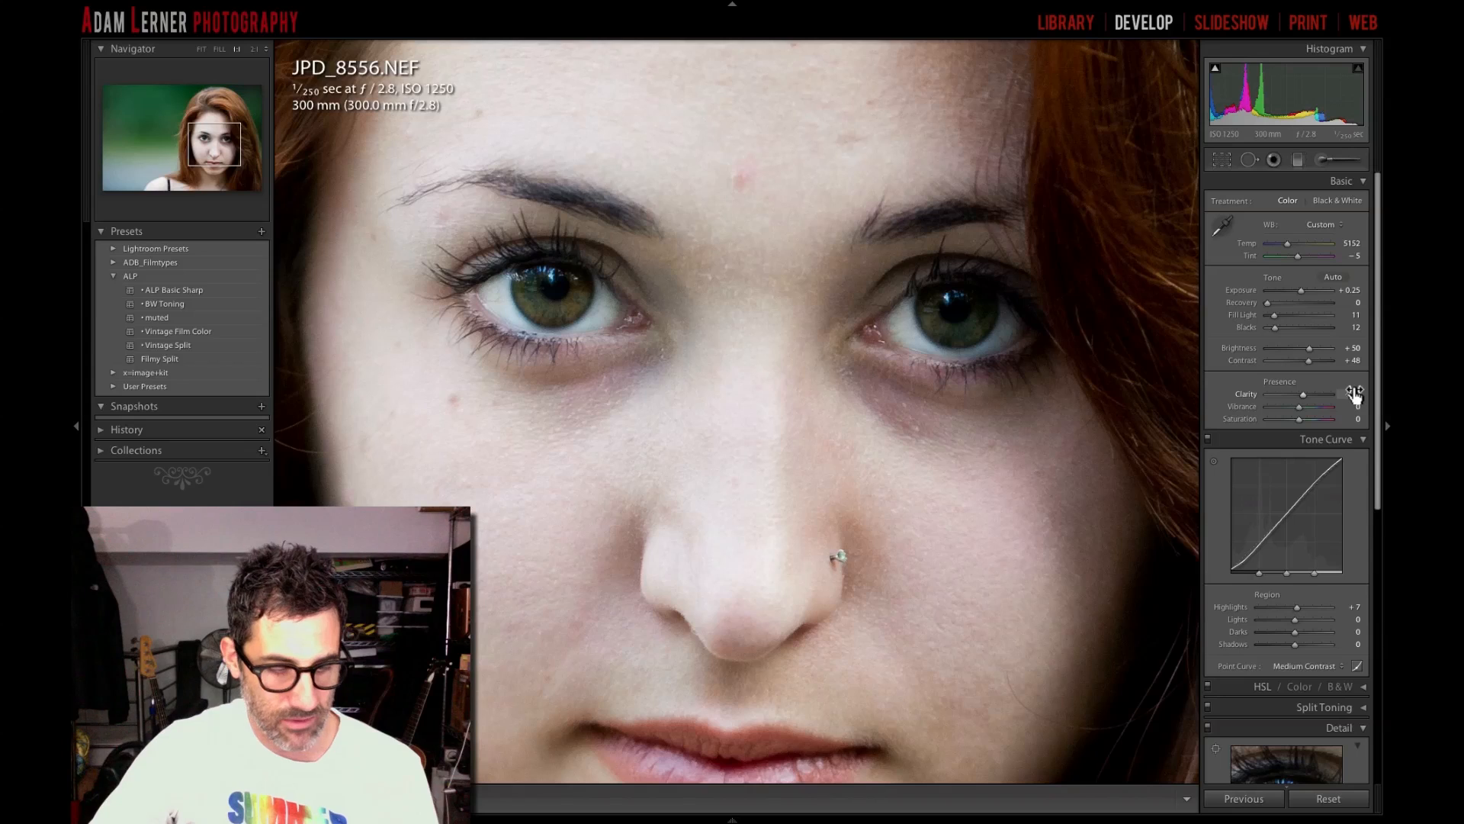
# Compare the whole portrait before and after the edits, and inspect the forehead skin up close.
pyautogui.press('z')
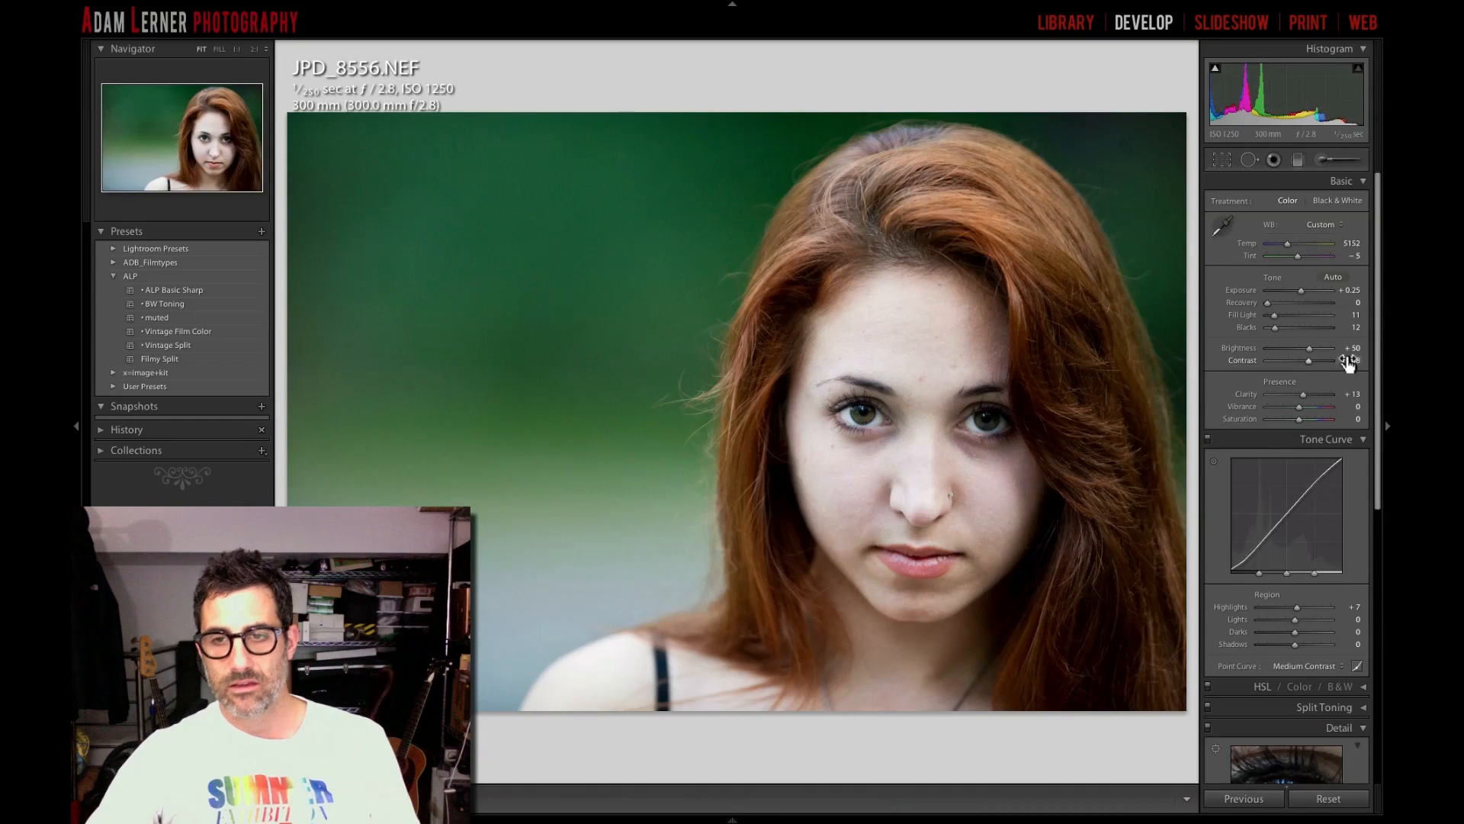
pyautogui.press('\\')
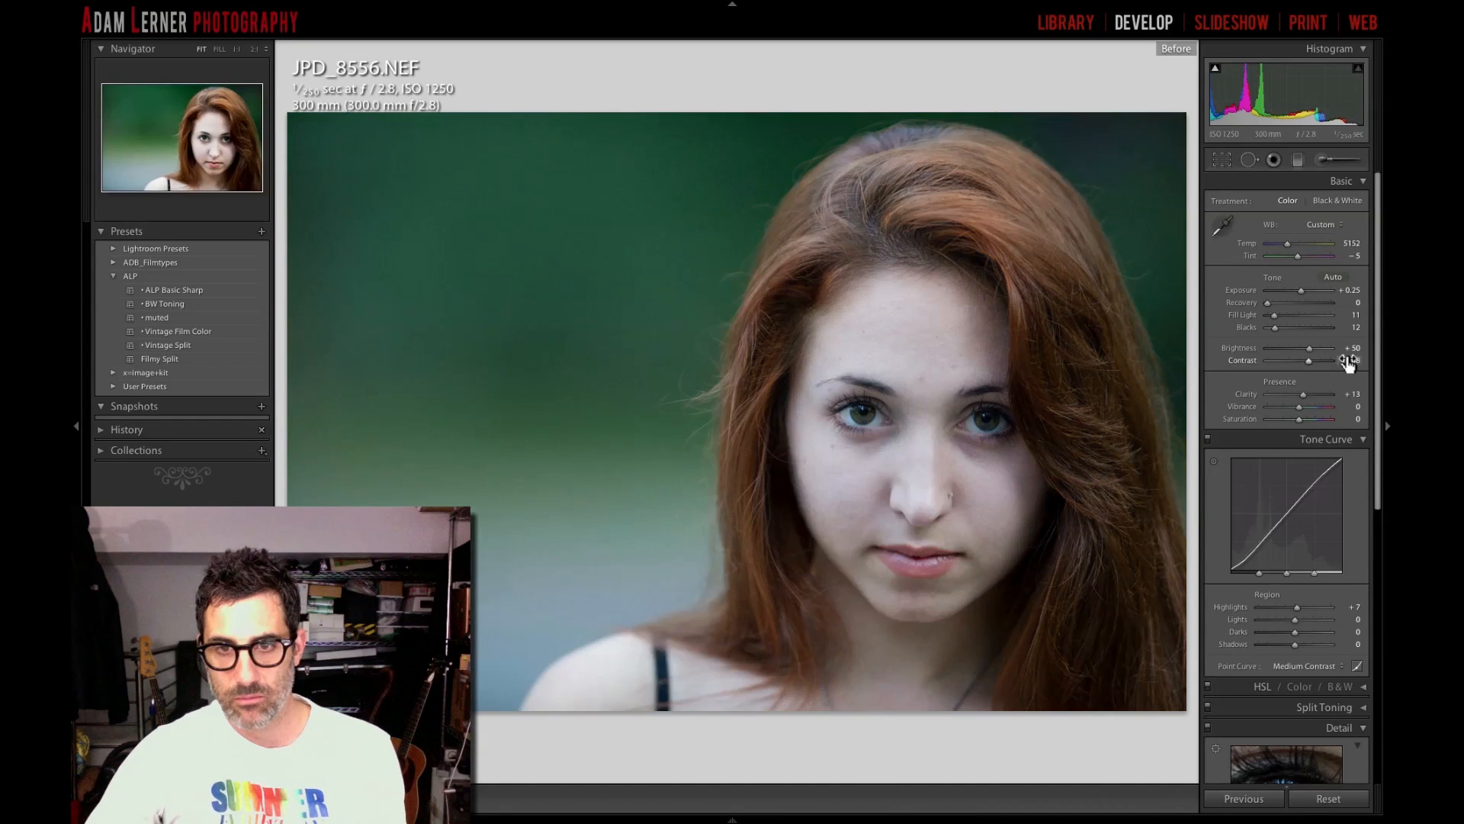
pyautogui.press('\\')
pyautogui.press('\\')
pyautogui.press('\\')
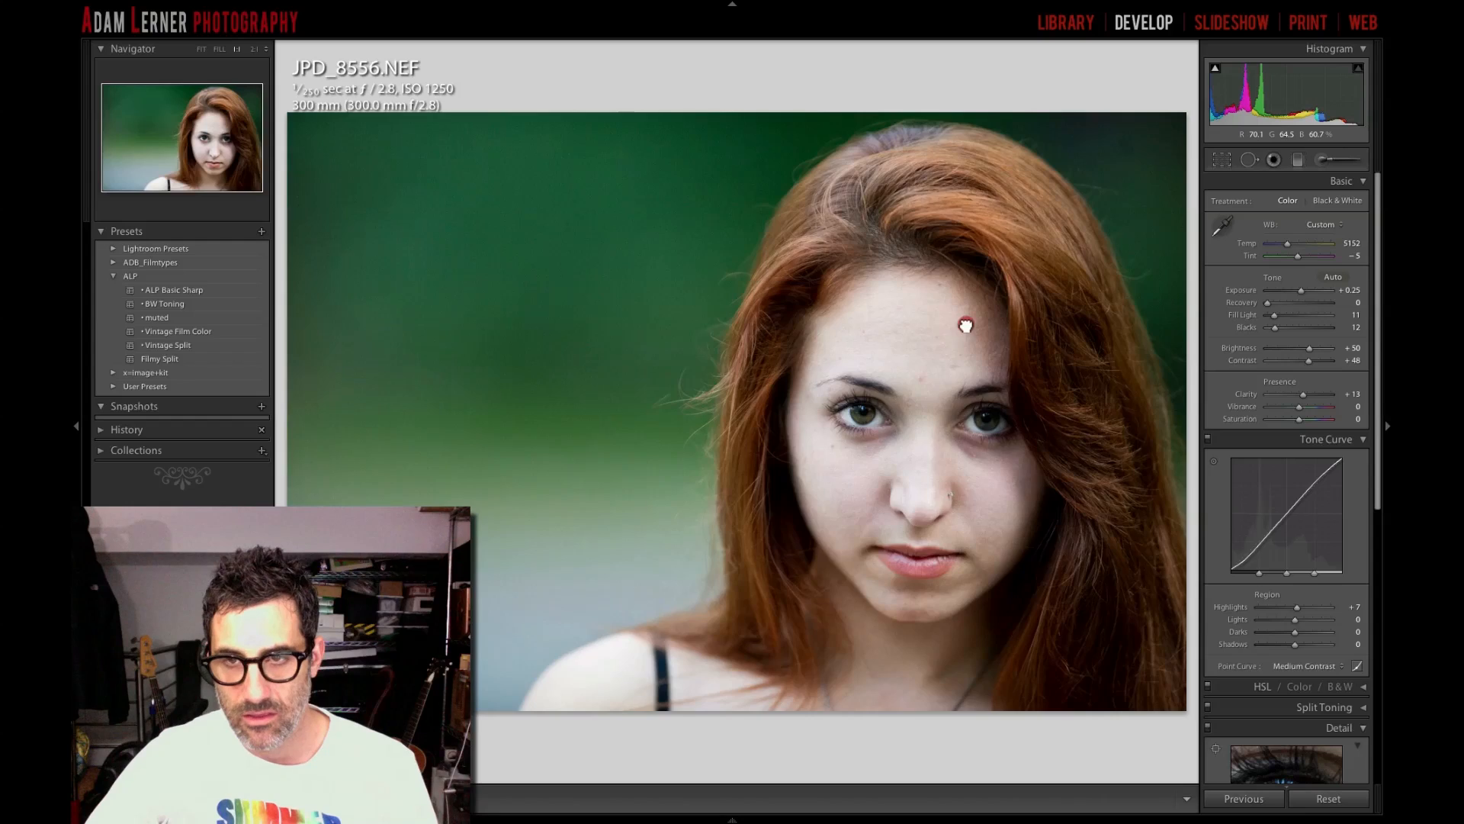
pyautogui.click(962, 329)
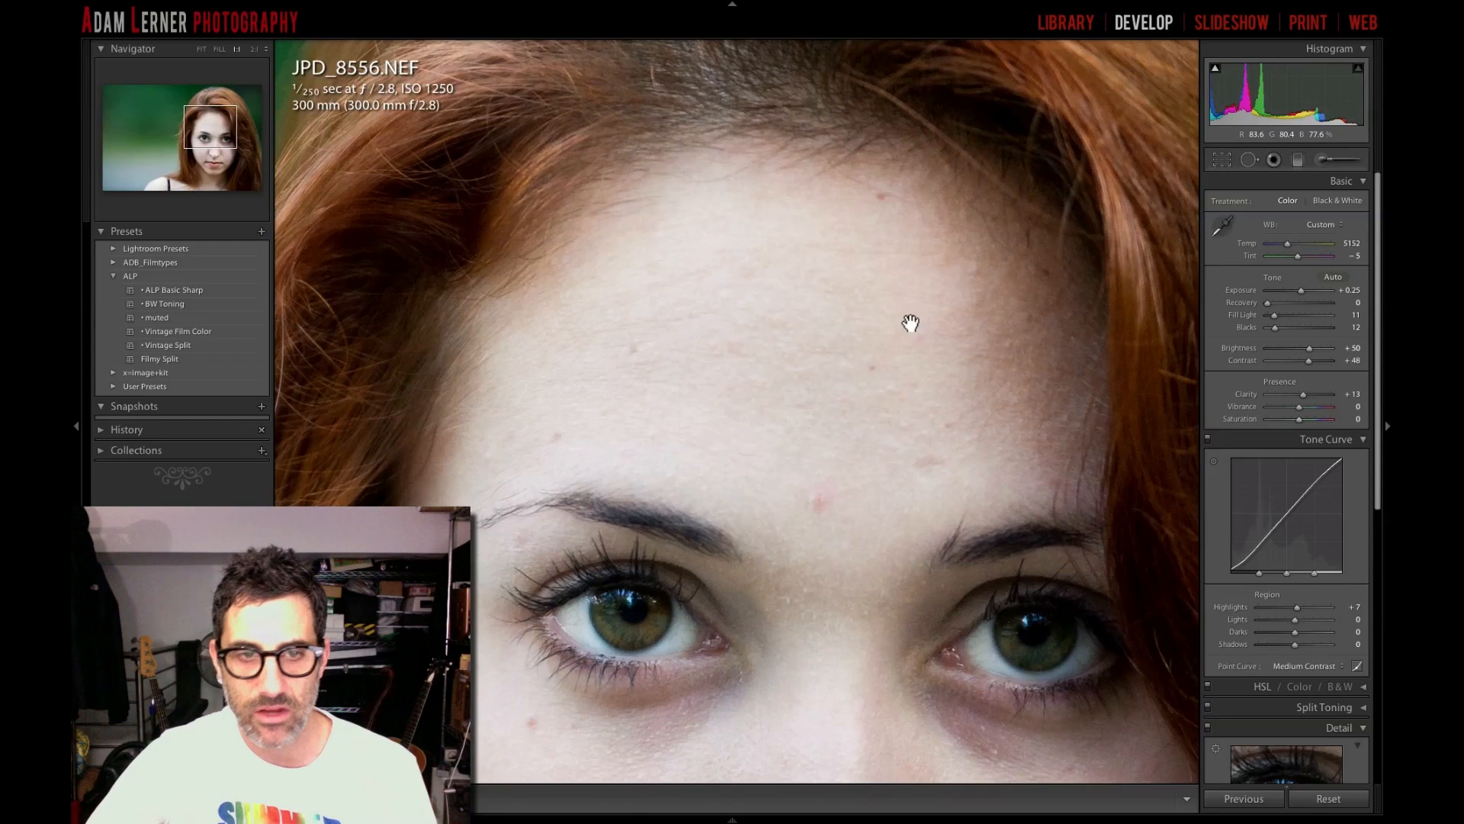
pyautogui.click(915, 323)
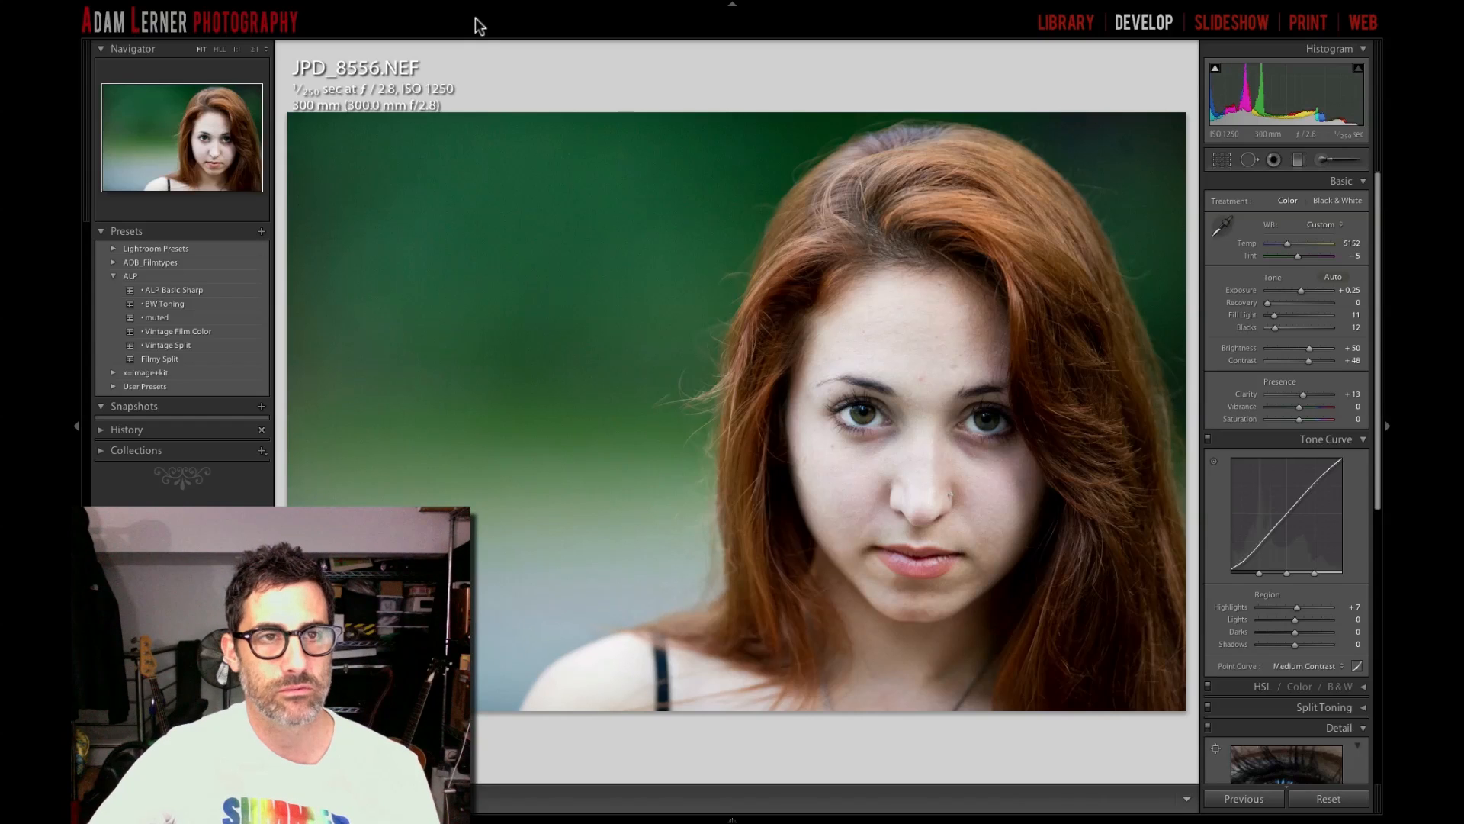
# Open a copy of the portrait with Lightroom adjustments in Adobe Photoshop CS4 as a 16-bit sRGB TIFF at 240 resolution.
pyautogui.press('super+e')
pyautogui.click(716, 276)
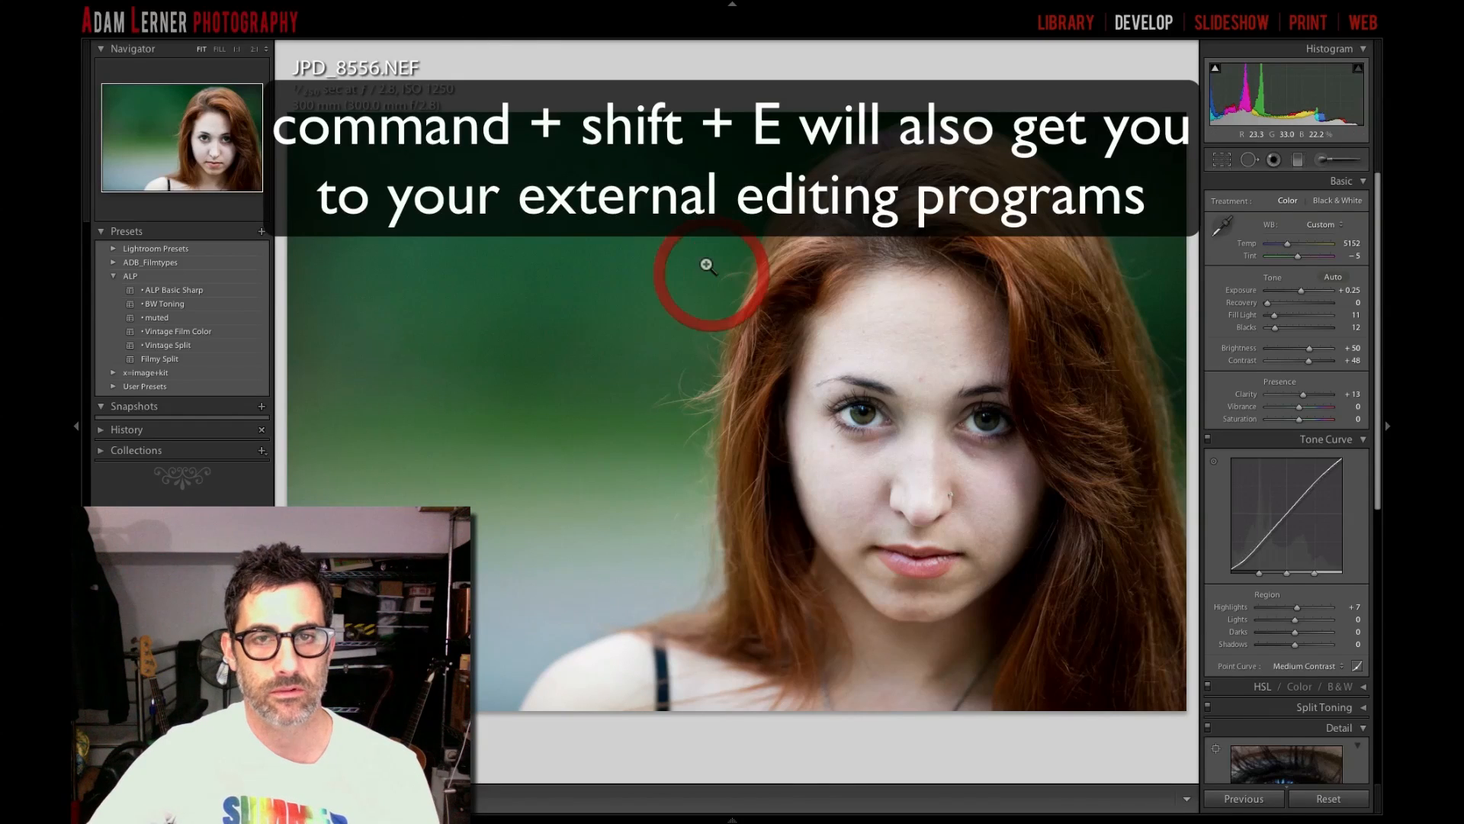
pyautogui.moveTo(437, 6)
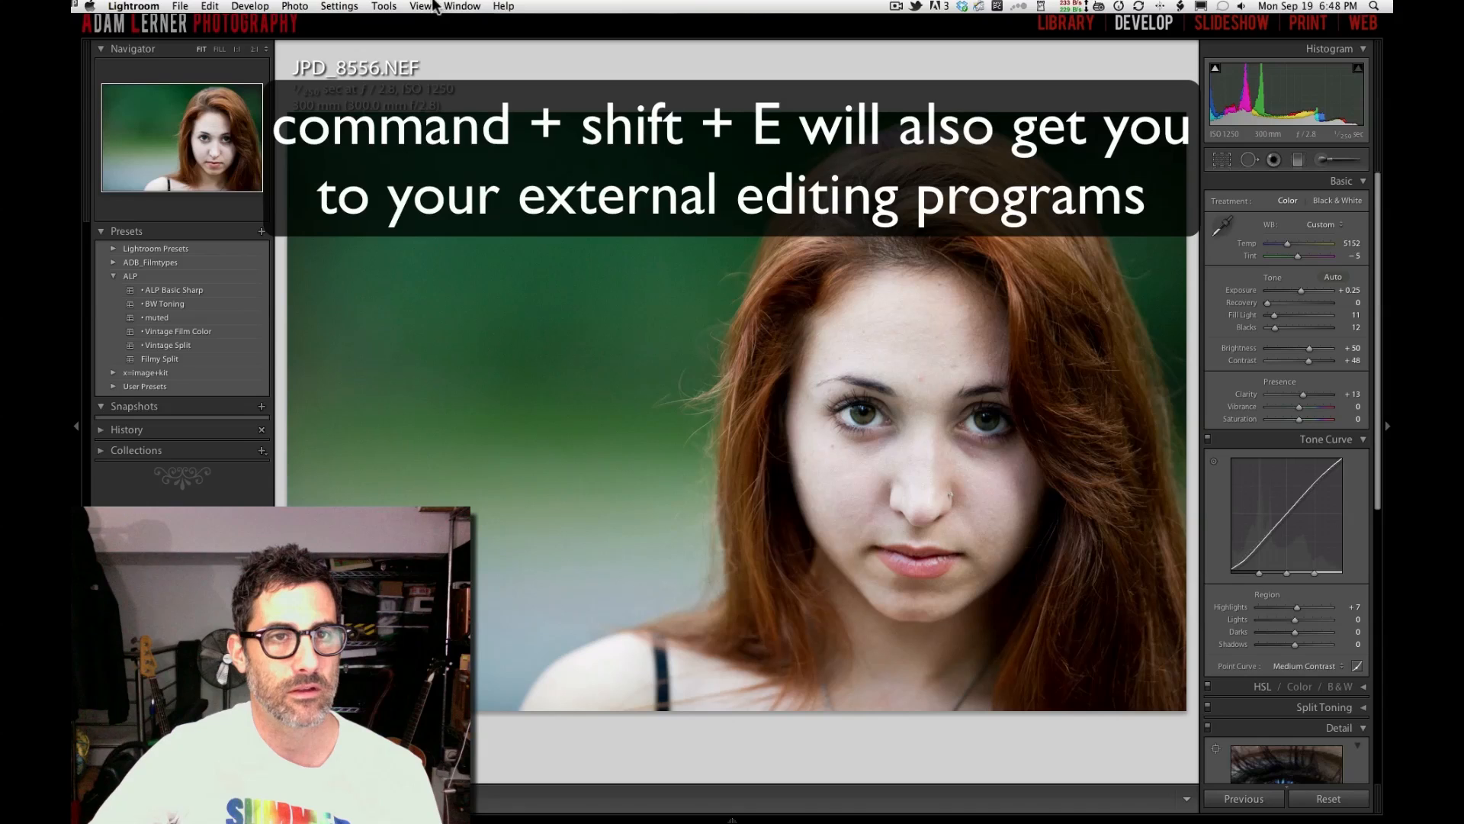
pyautogui.click(297, 6)
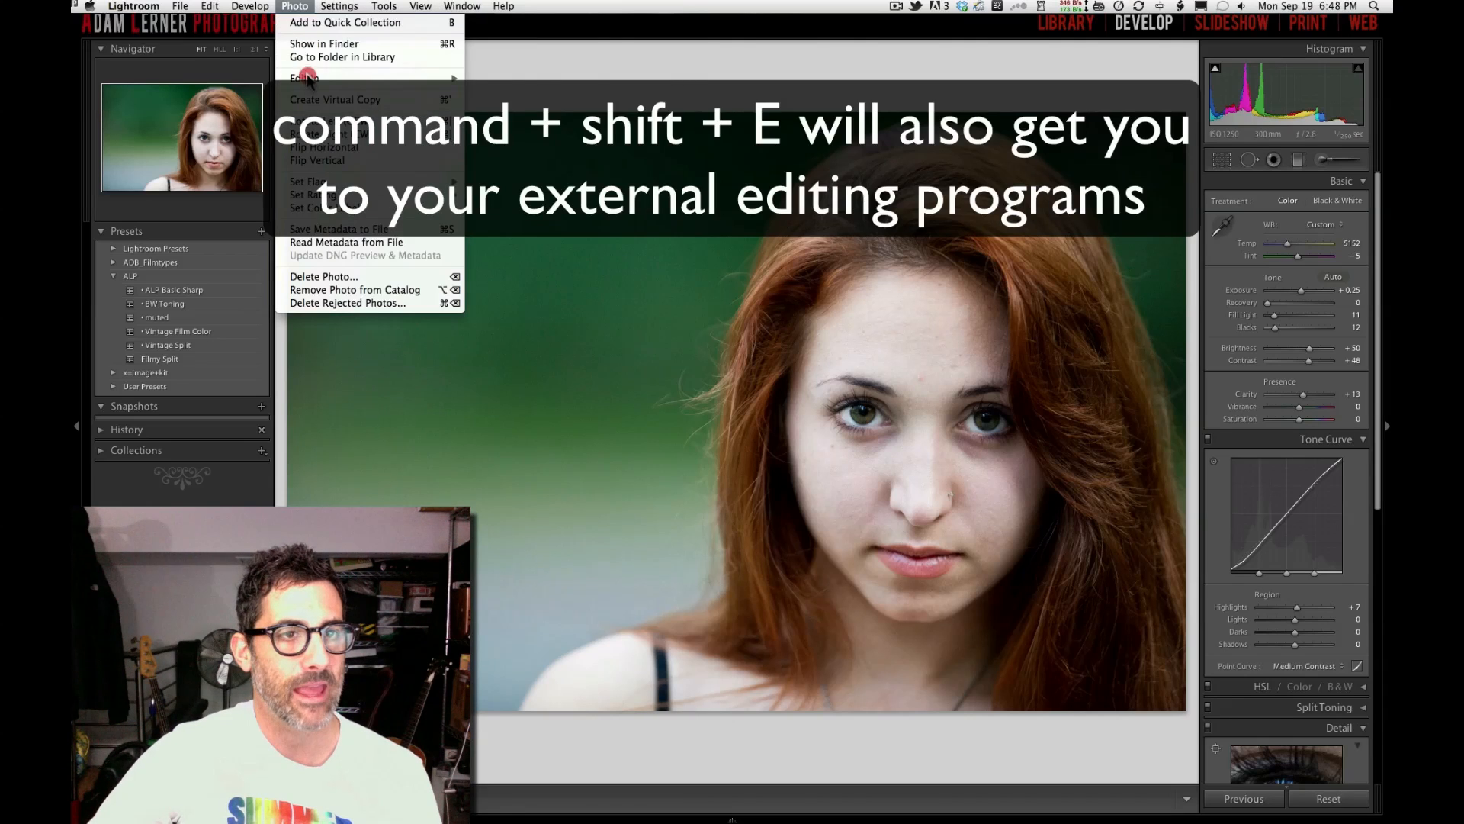
pyautogui.moveTo(397, 78)
pyautogui.click(526, 91)
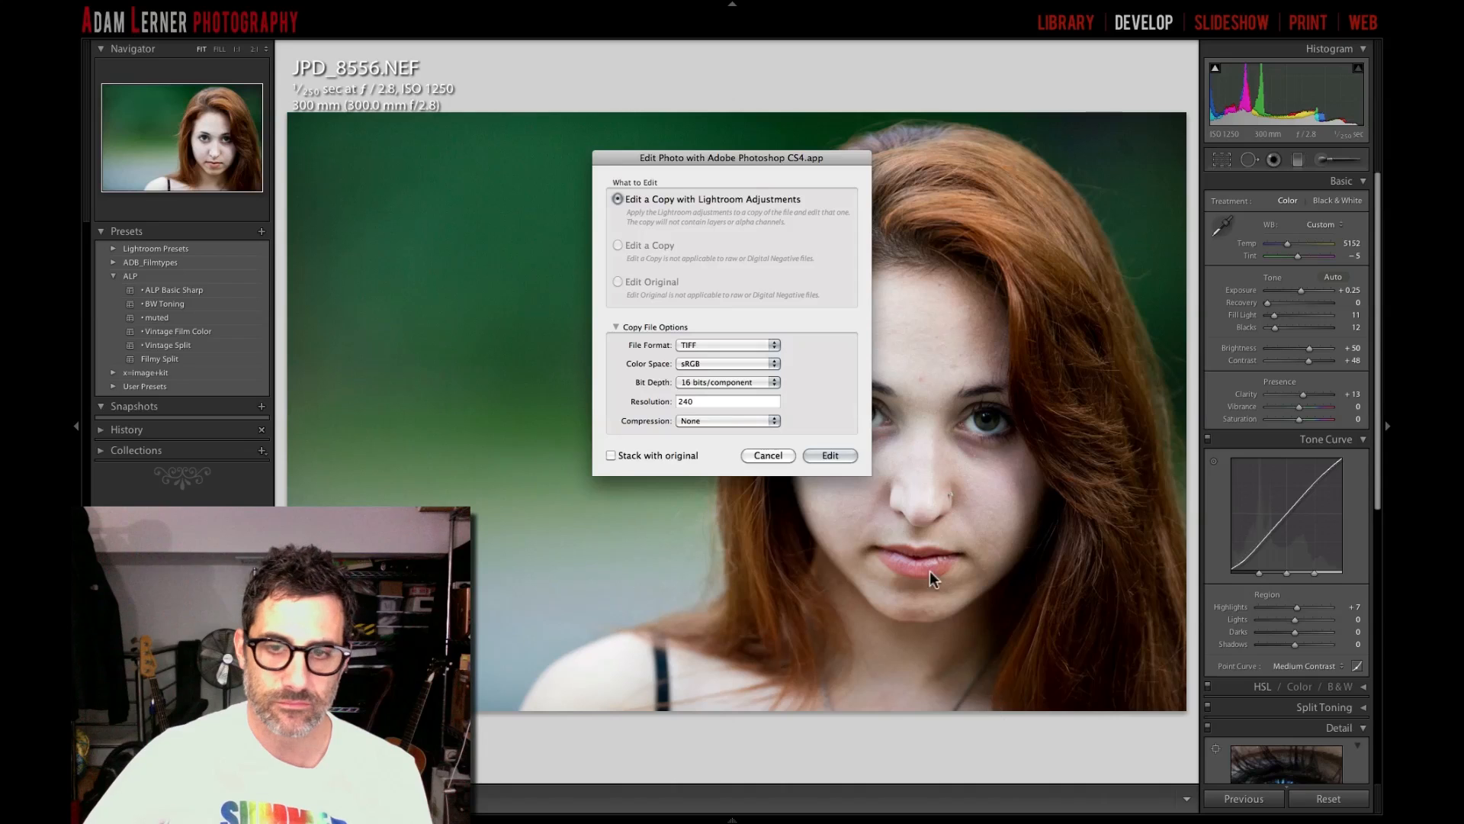
pyautogui.click(832, 456)
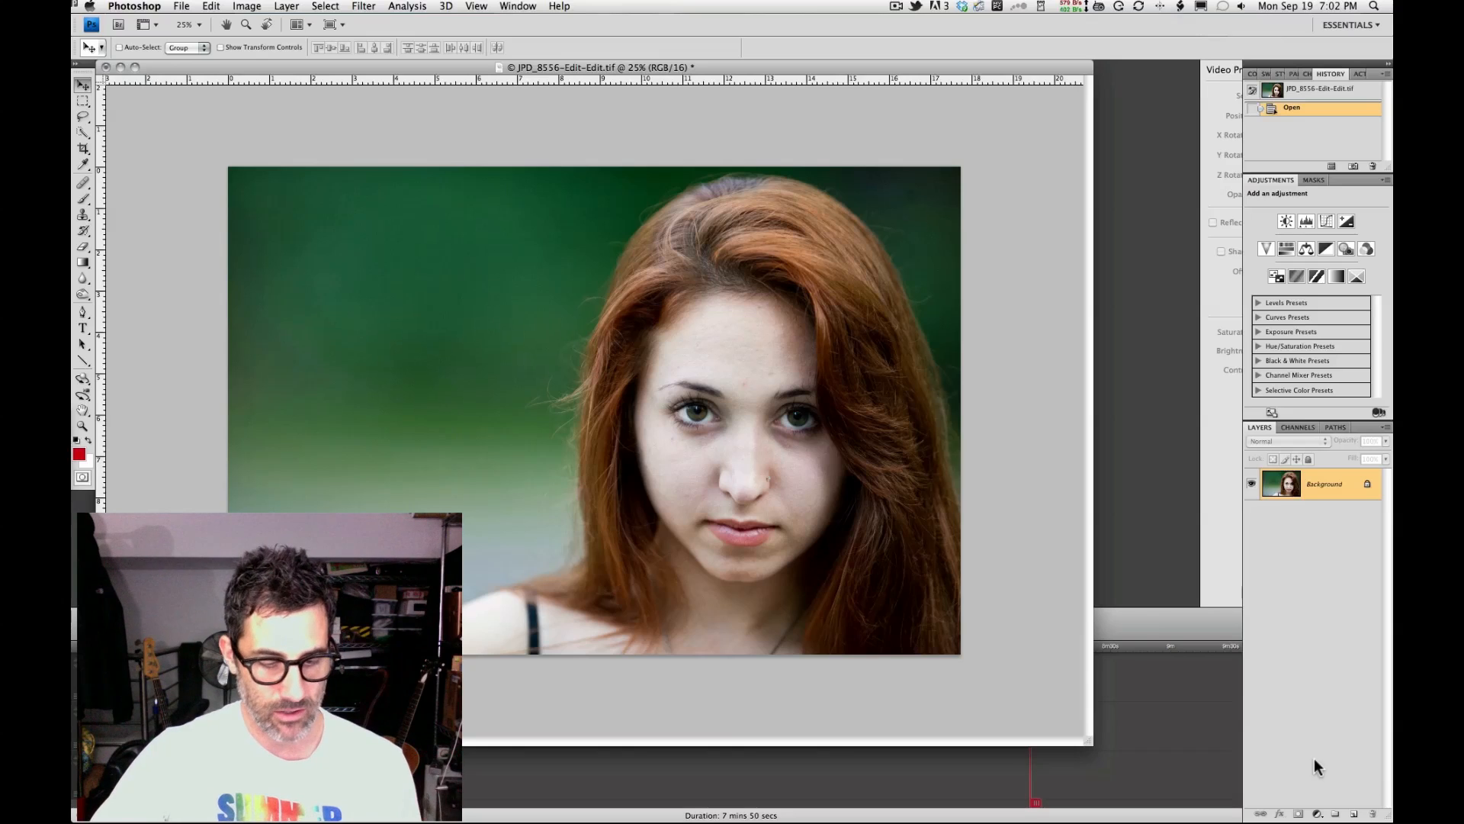
# Duplicate the background layer and show the portrait at 50% in an enlarged document window.
pyautogui.press('super+j')
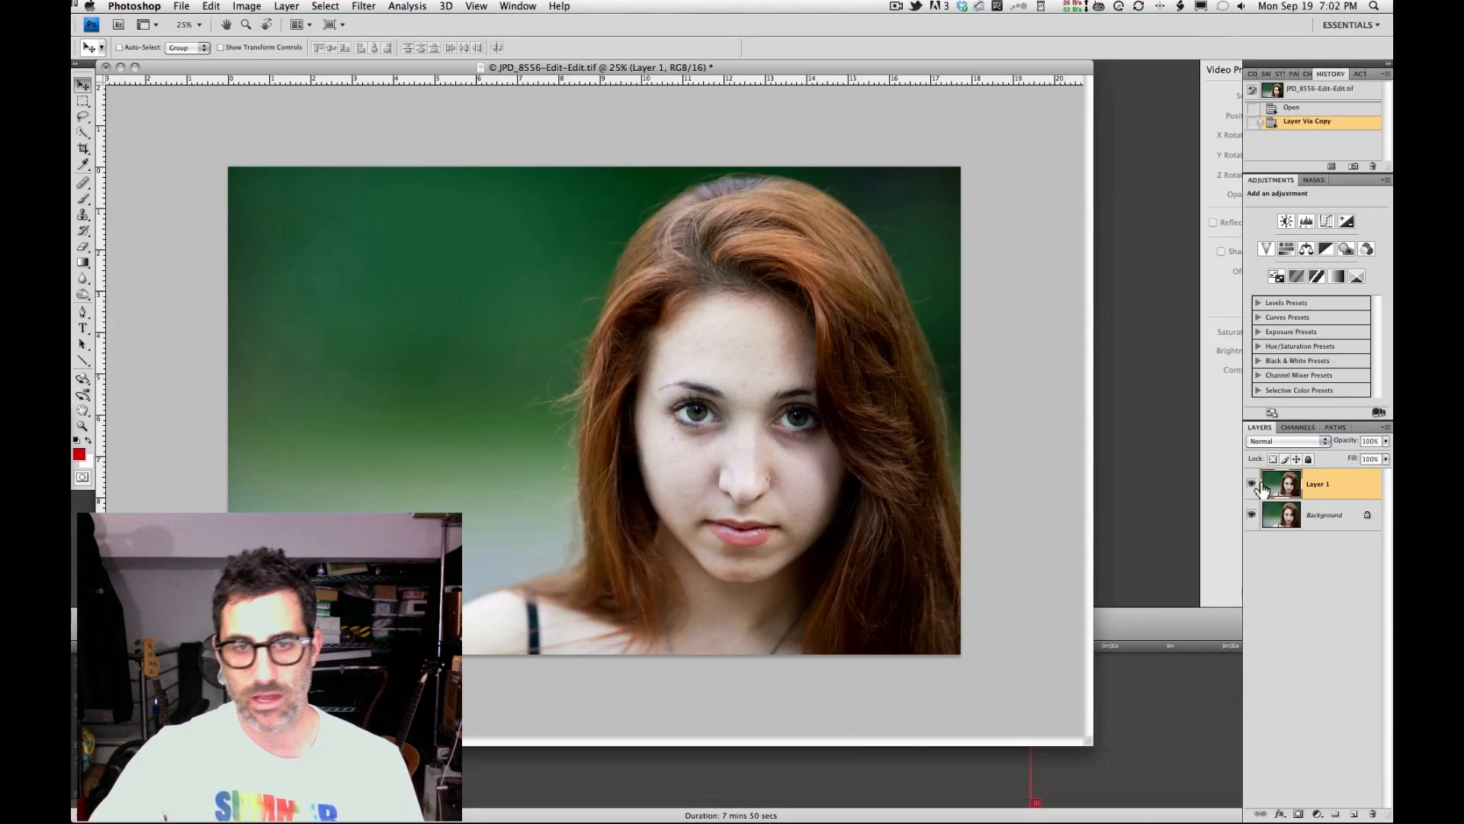
pyautogui.click(199, 24)
pyautogui.click(195, 57)
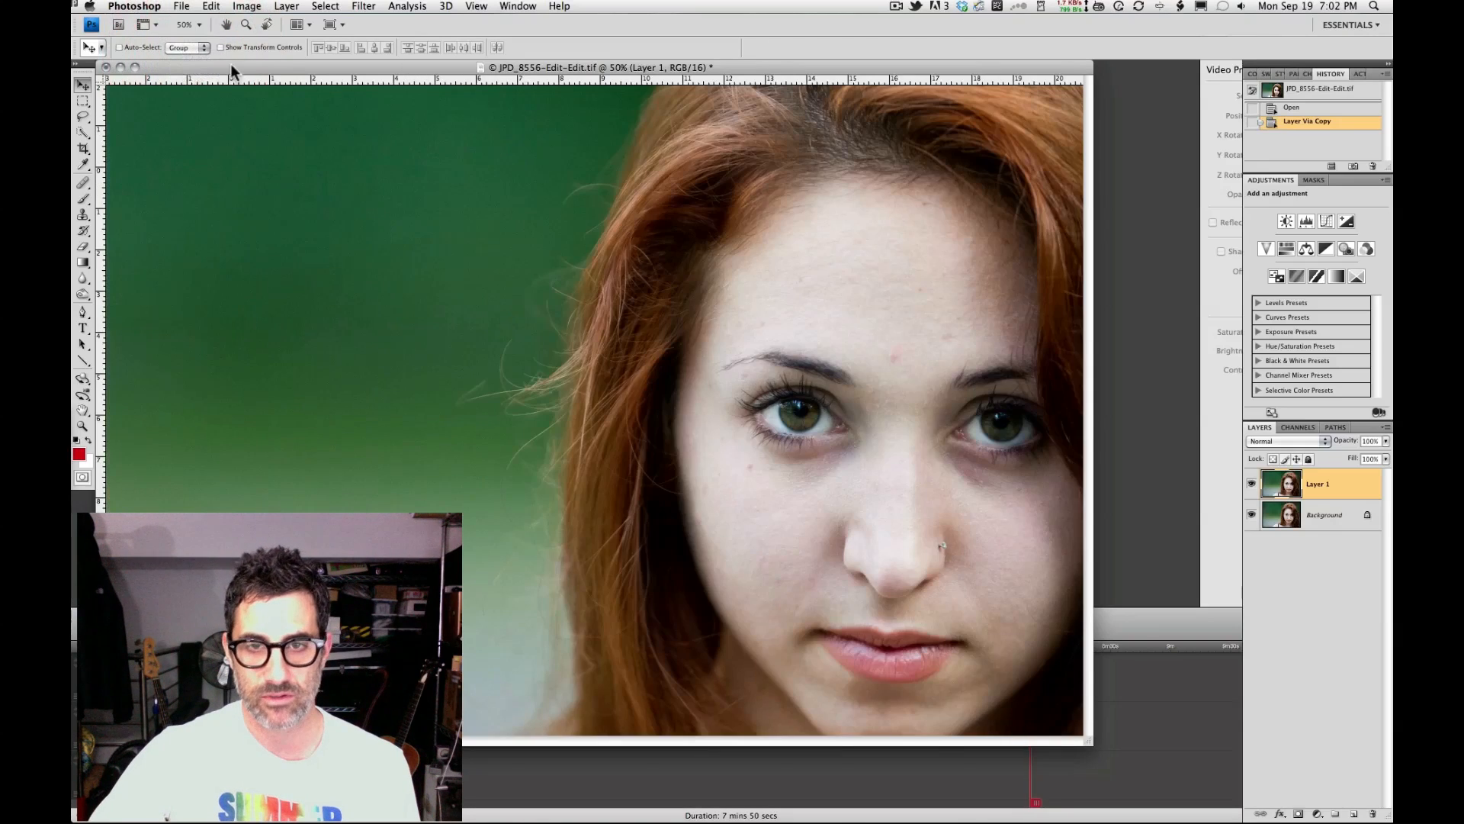
pyautogui.hscroll(5, 450, 321)
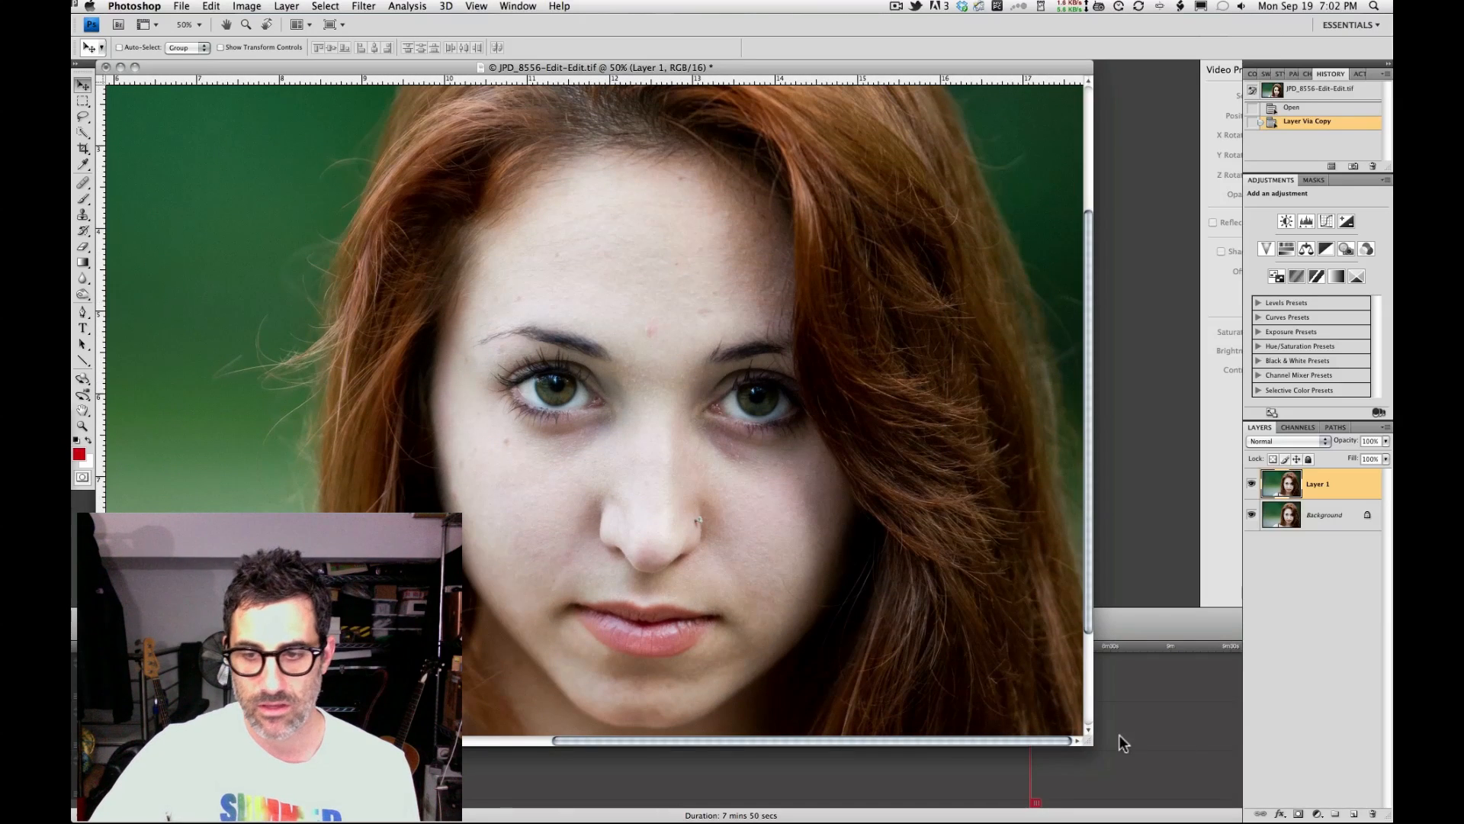
pyautogui.moveTo(1187, 798); pyautogui.dragTo(1246, 813)
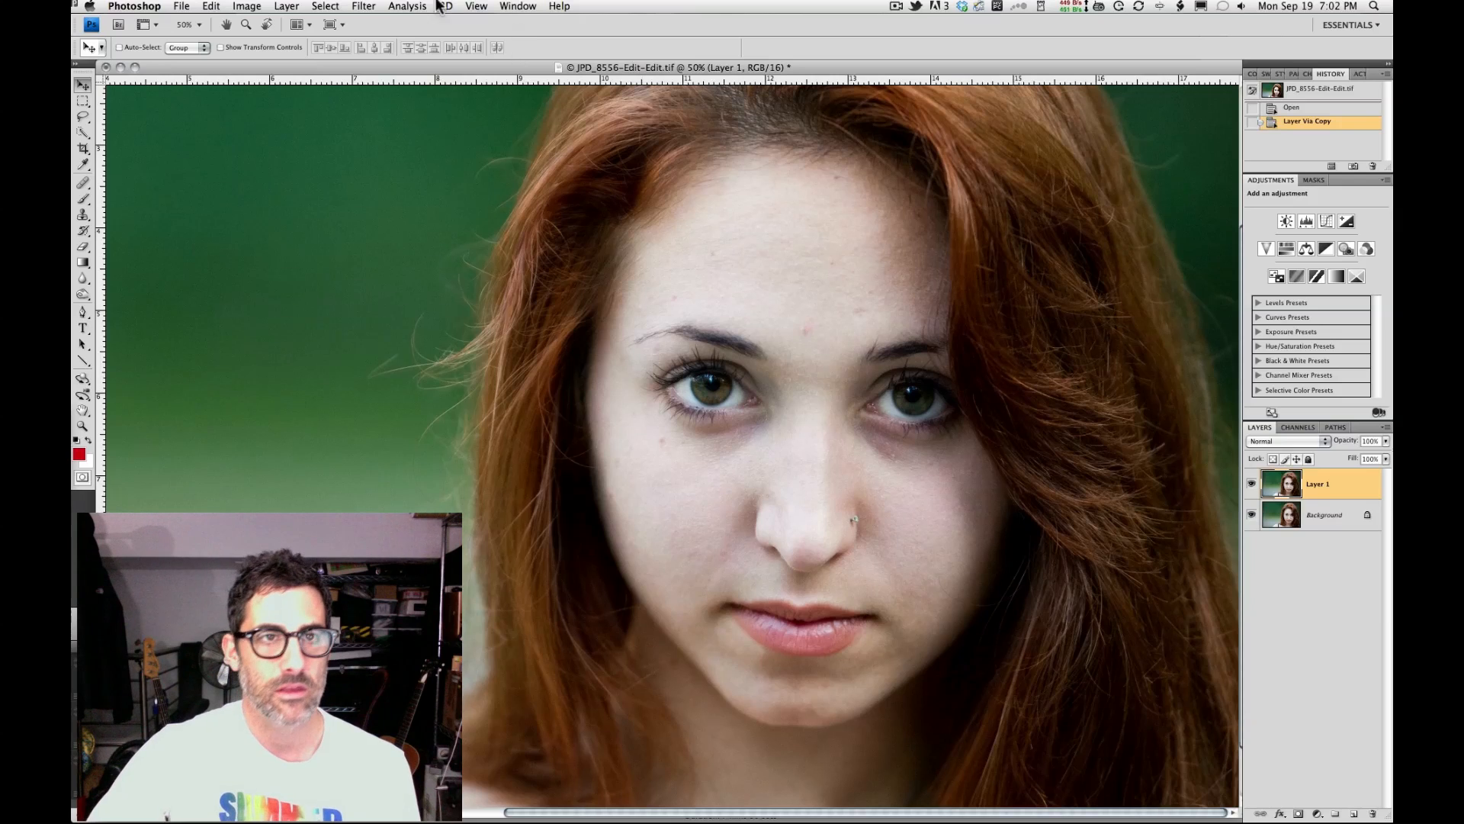
# Apply Reduce Noise to the duplicate layer with Strength 10, Preserve Details 0%, Reduce Color Noise 63% and Sharpen Details 0%.
pyautogui.click(360, 6)
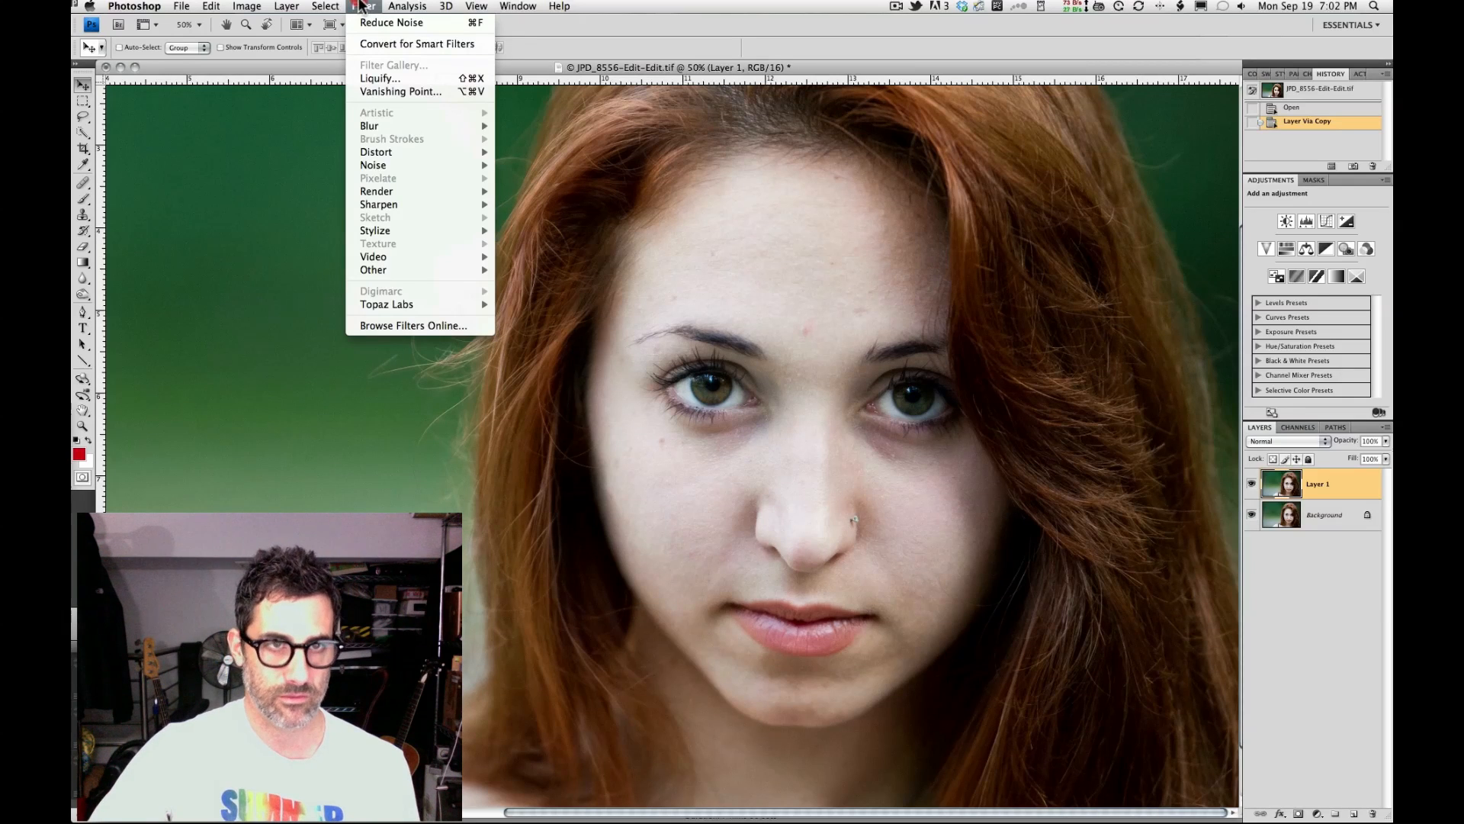
pyautogui.moveTo(373, 165)
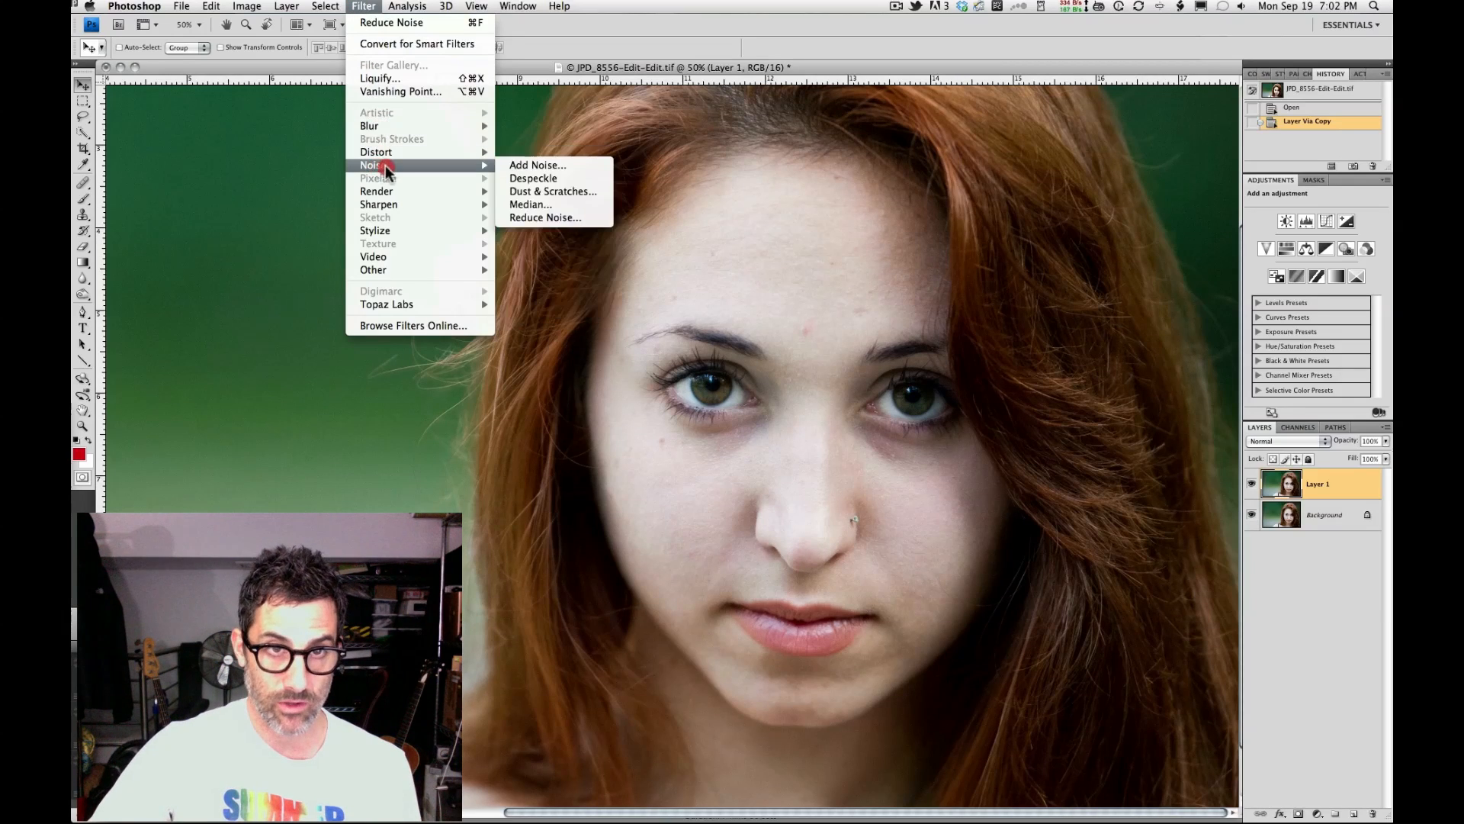
pyautogui.click(572, 221)
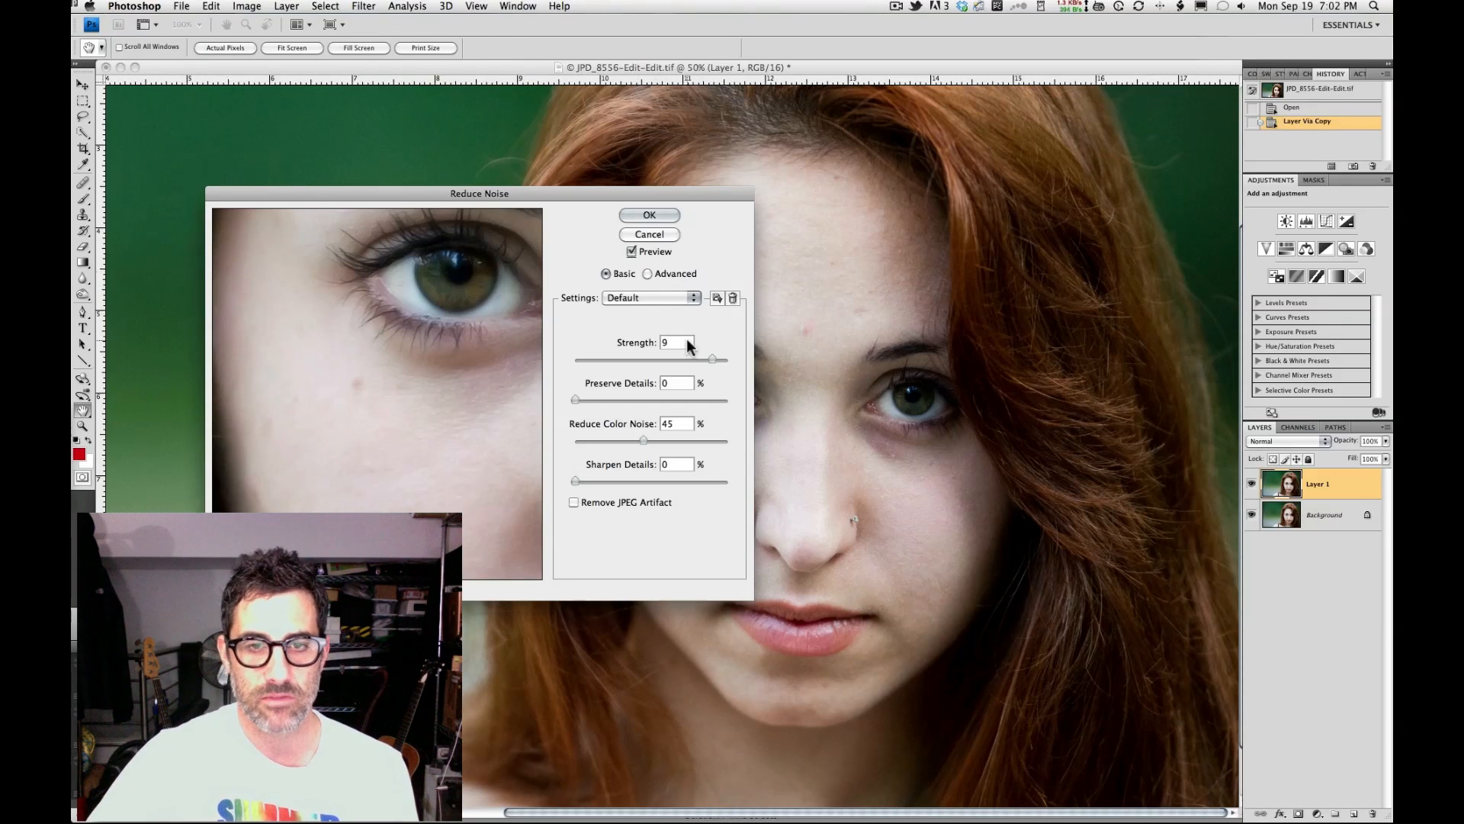
pyautogui.click(712, 358)
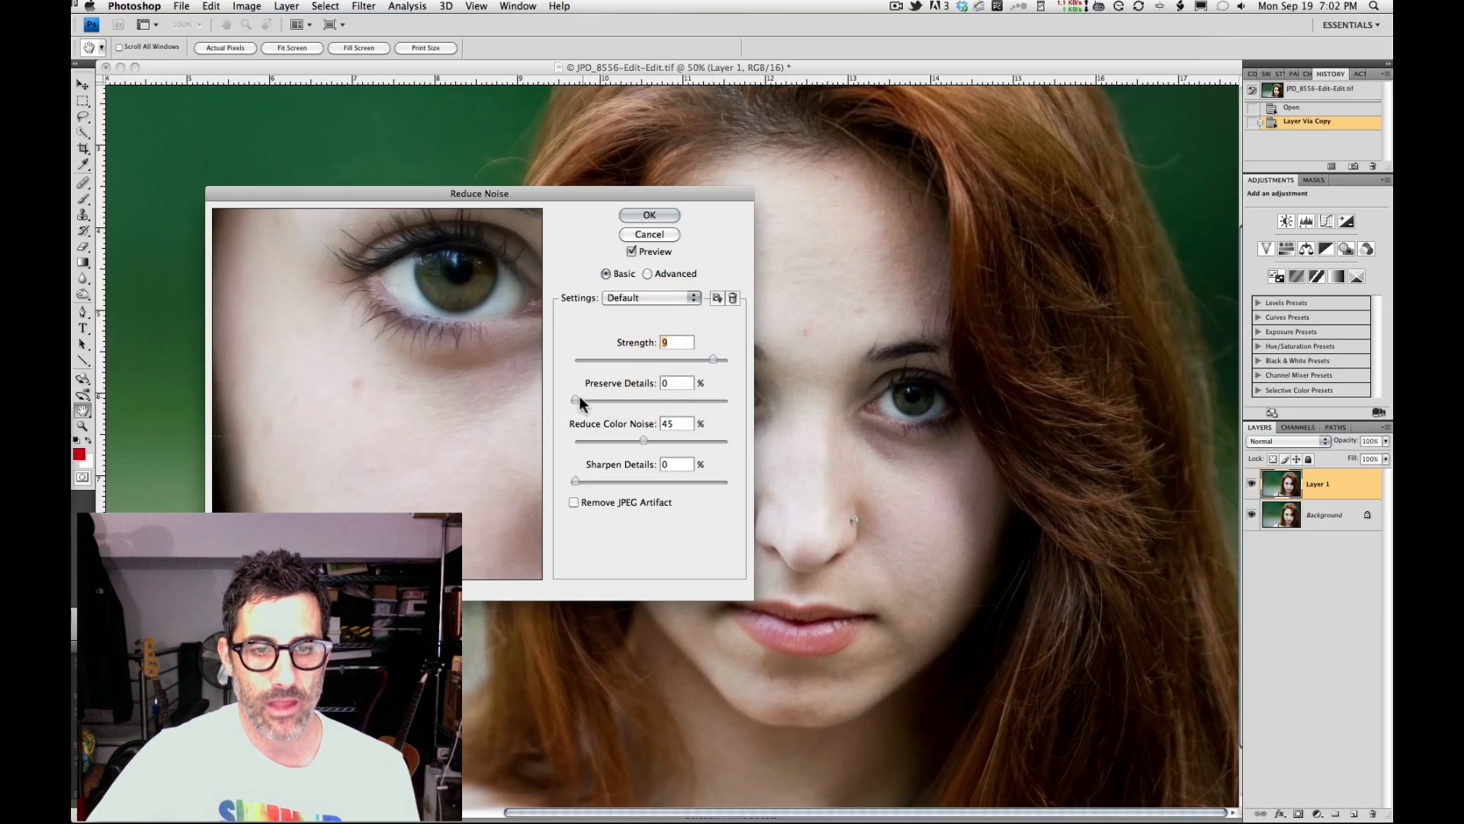
pyautogui.moveTo(579, 396)
pyautogui.mouseDown()
pyautogui.moveTo(630, 398)
pyautogui.moveTo(566, 393)
pyautogui.mouseUp()
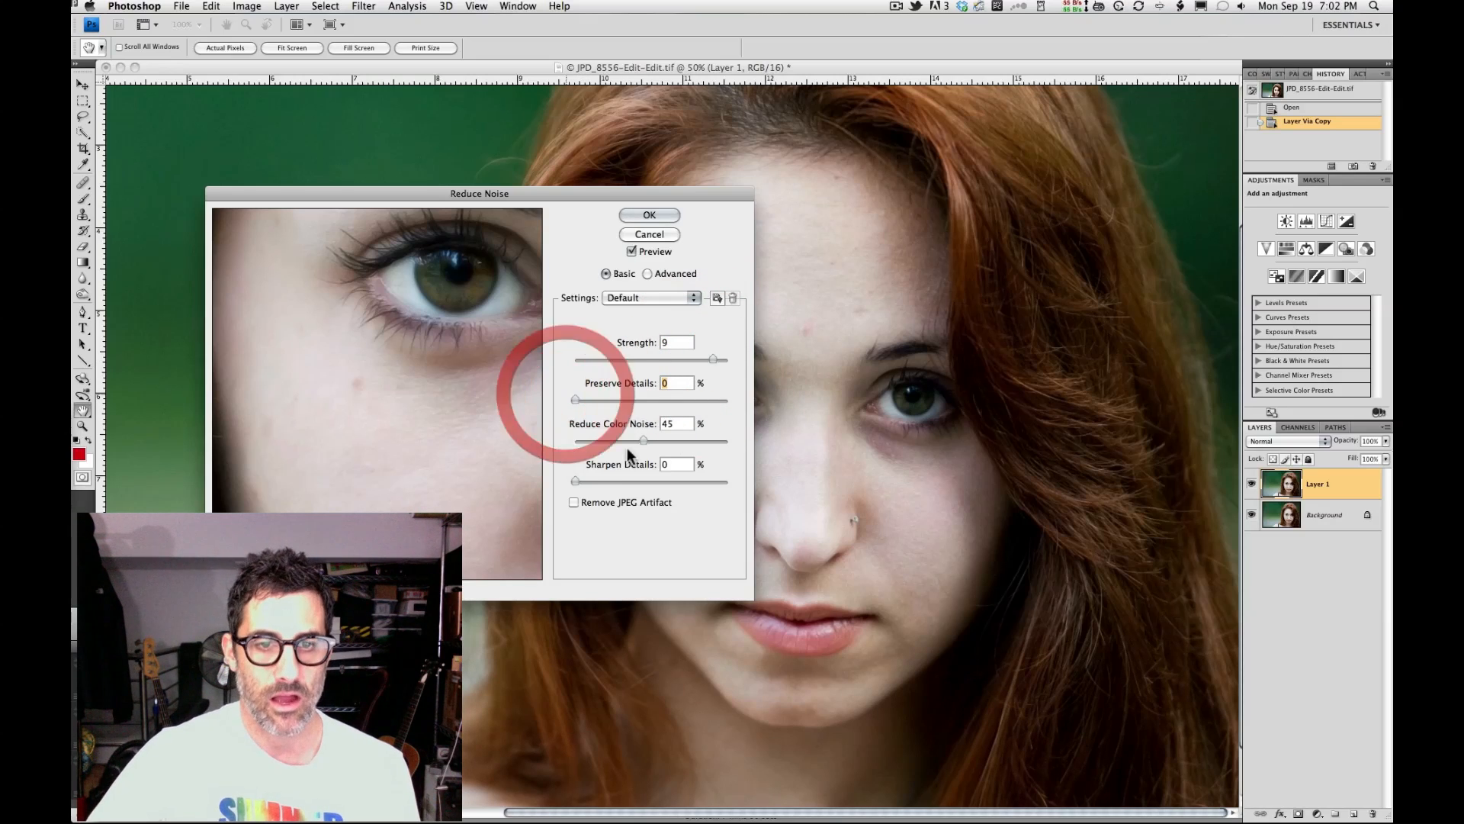
pyautogui.click(575, 480)
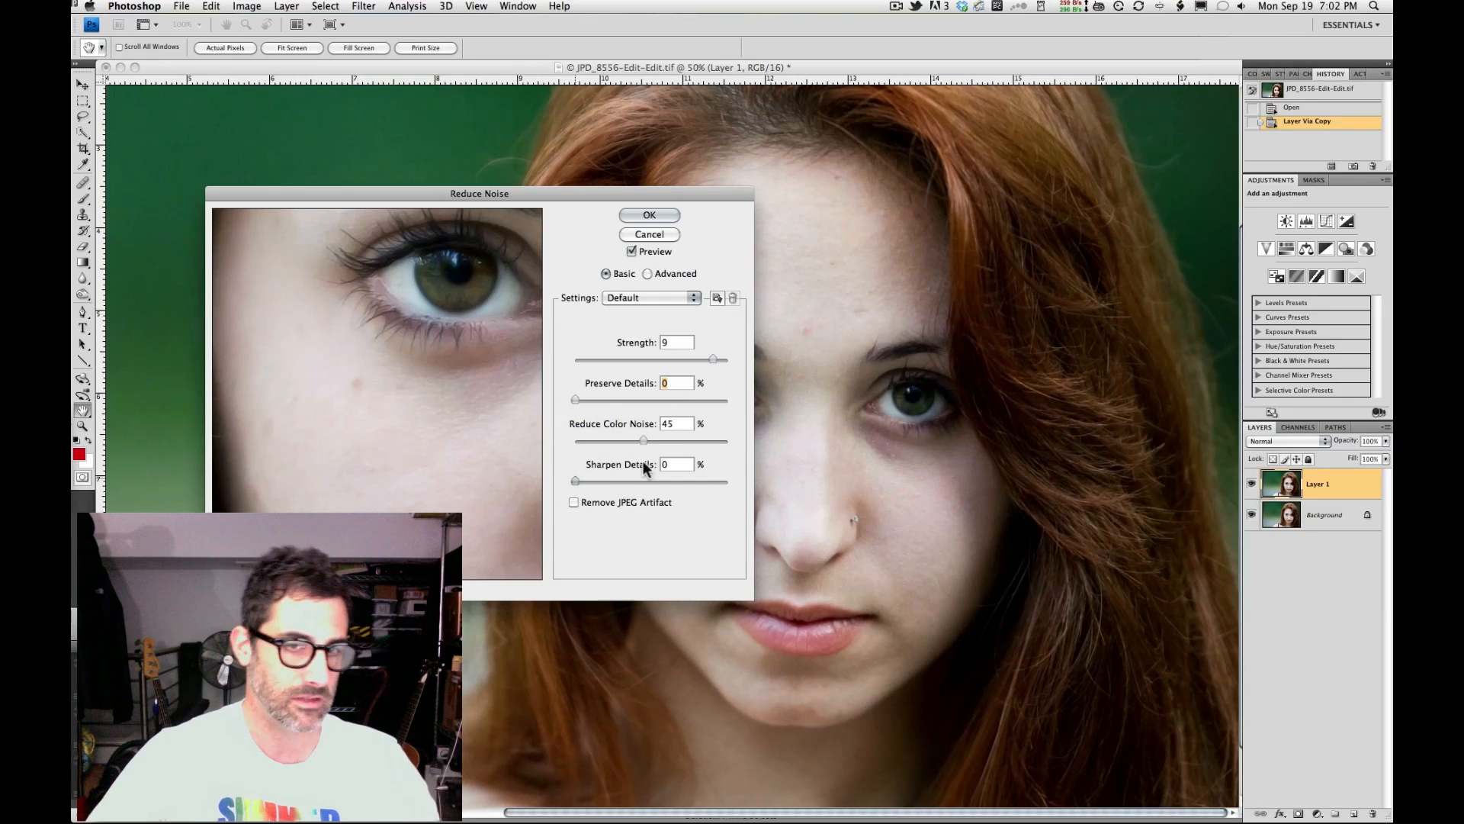
pyautogui.moveTo(640, 434); pyautogui.dragTo(672, 436)
pyautogui.moveTo(715, 356); pyautogui.dragTo(728, 356)
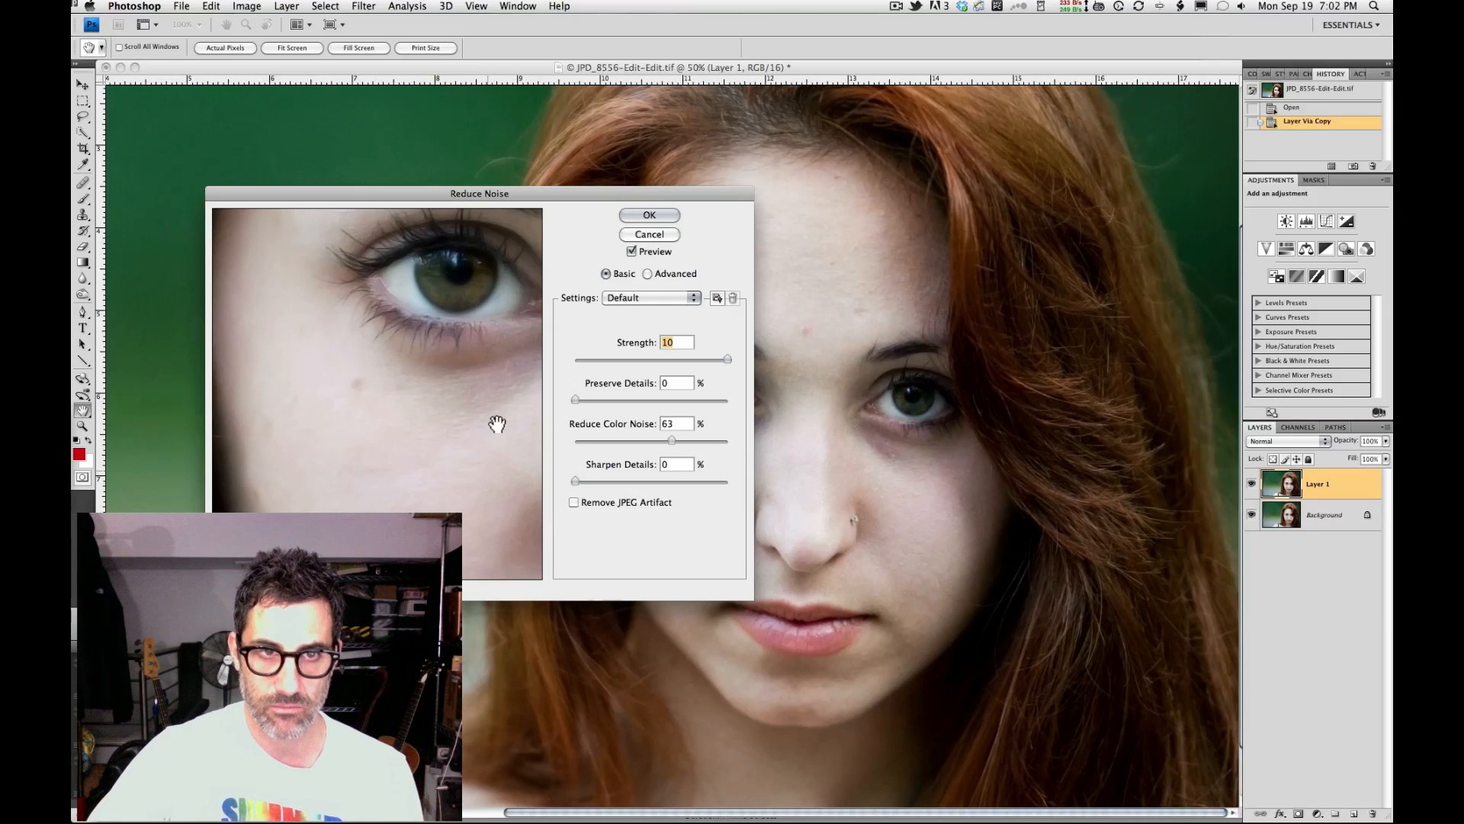
pyautogui.click(660, 214)
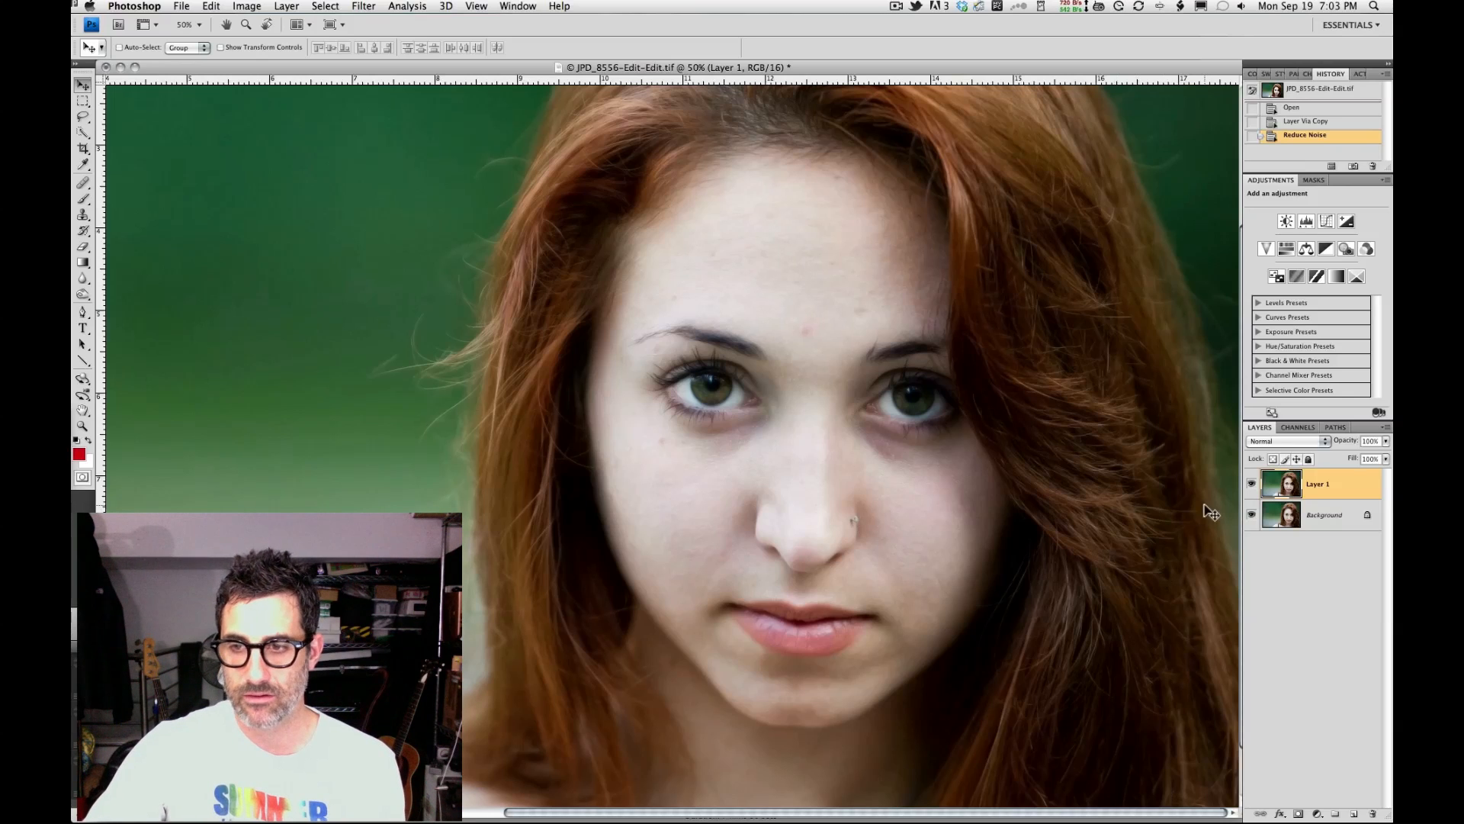
# Compare the skin with and without noise reduction by toggling the visibility of the duplicate layer.
pyautogui.click(1252, 484)
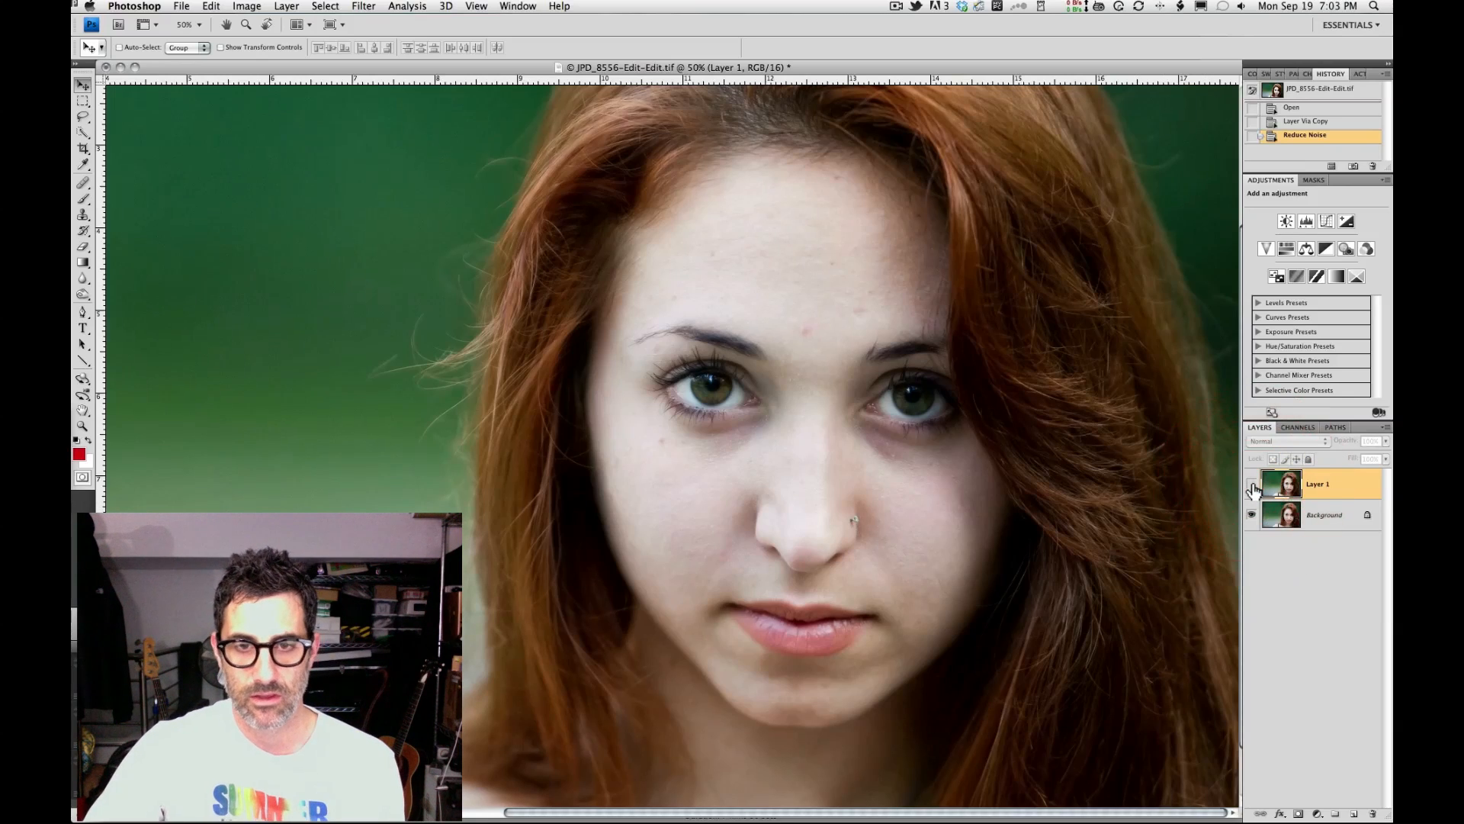
pyautogui.click(1252, 484)
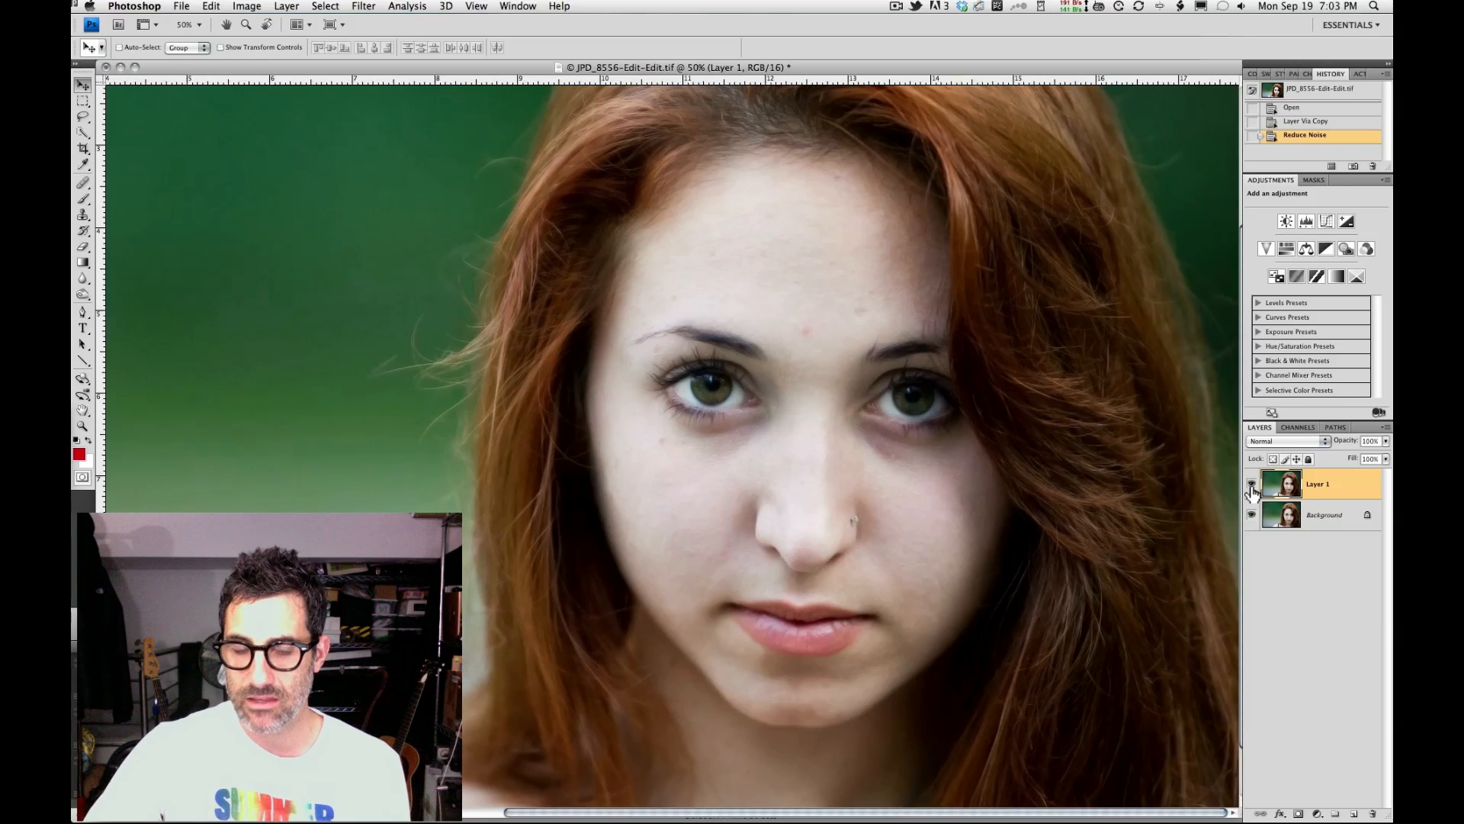
pyautogui.click(1251, 485)
pyautogui.click(1251, 485)
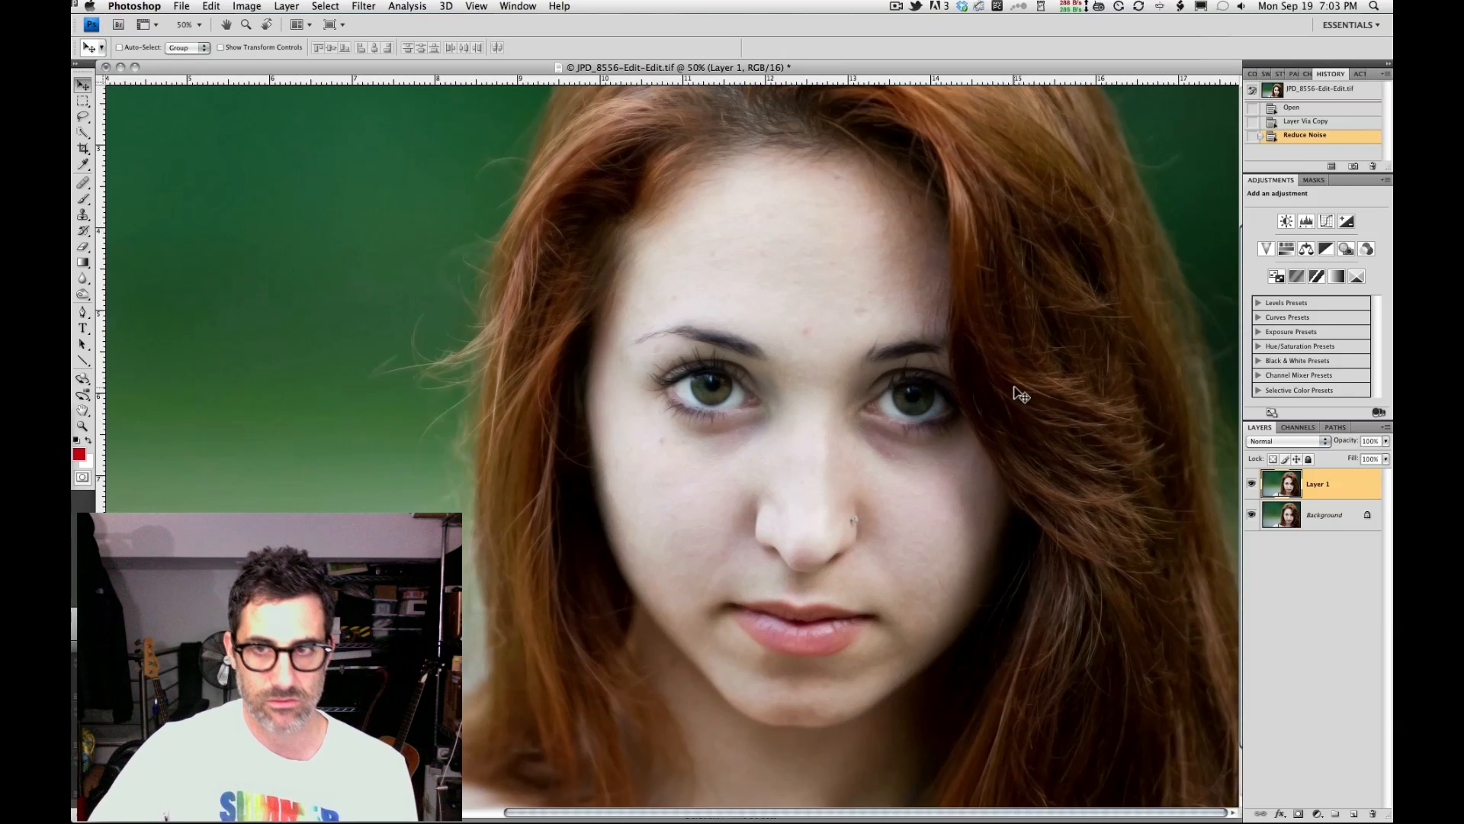
# Erase the noise-reduced layer over both eyes and eyebrows with the Eraser tool to bring back their detail.
pyautogui.press('e')
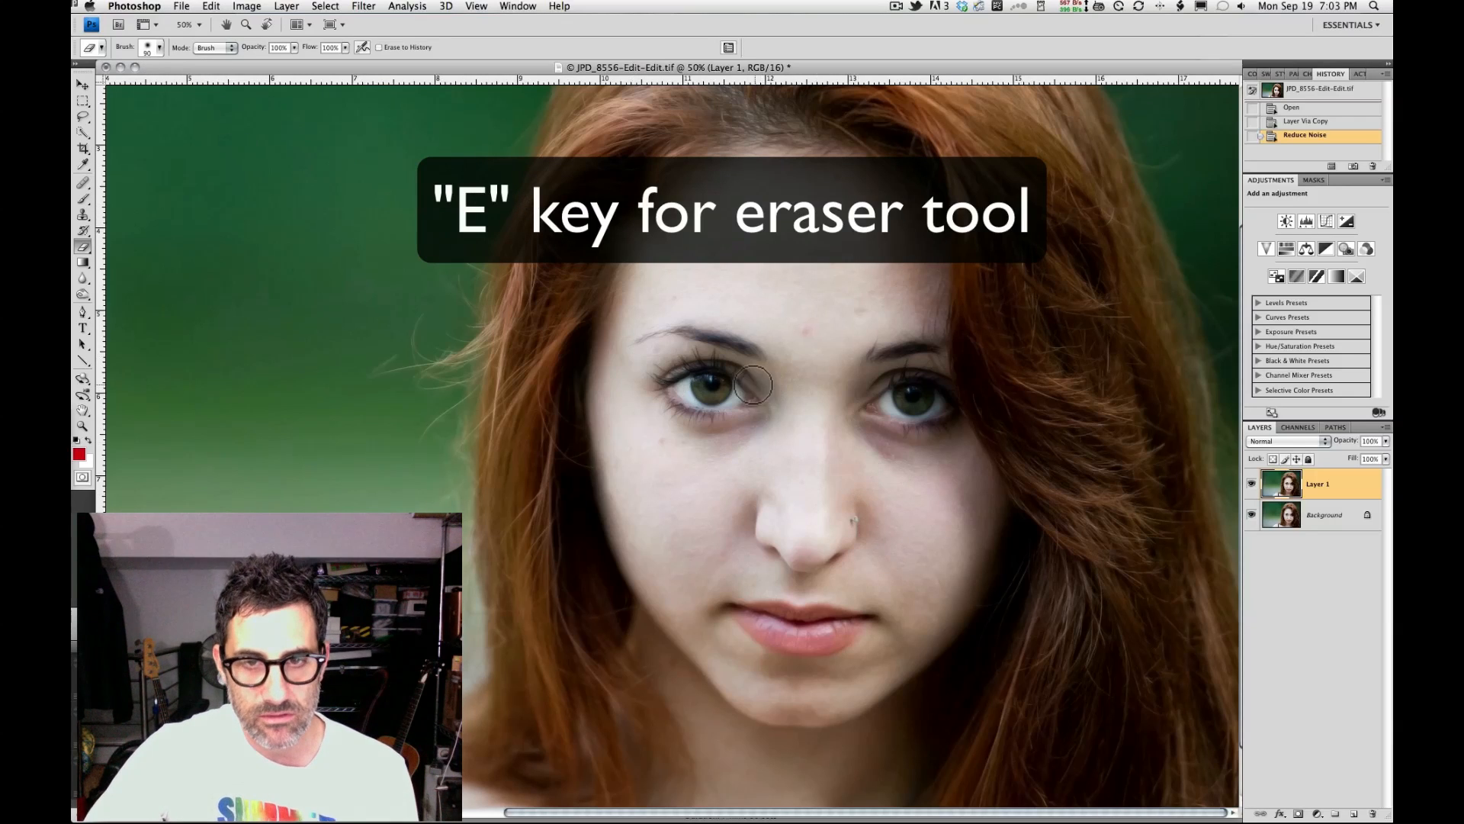
pyautogui.moveTo(736, 385)
pyautogui.mouseDown()
pyautogui.moveTo(693, 386)
pyautogui.moveTo(711, 374)
pyautogui.moveTo(673, 389)
pyautogui.moveTo(700, 412)
pyautogui.moveTo(726, 408)
pyautogui.moveTo(719, 381)
pyautogui.moveTo(694, 382)
pyautogui.moveTo(717, 370)
pyautogui.moveTo(677, 389)
pyautogui.moveTo(740, 401)
pyautogui.moveTo(715, 375)
pyautogui.moveTo(697, 380)
pyautogui.mouseUp()
pyautogui.press('o')
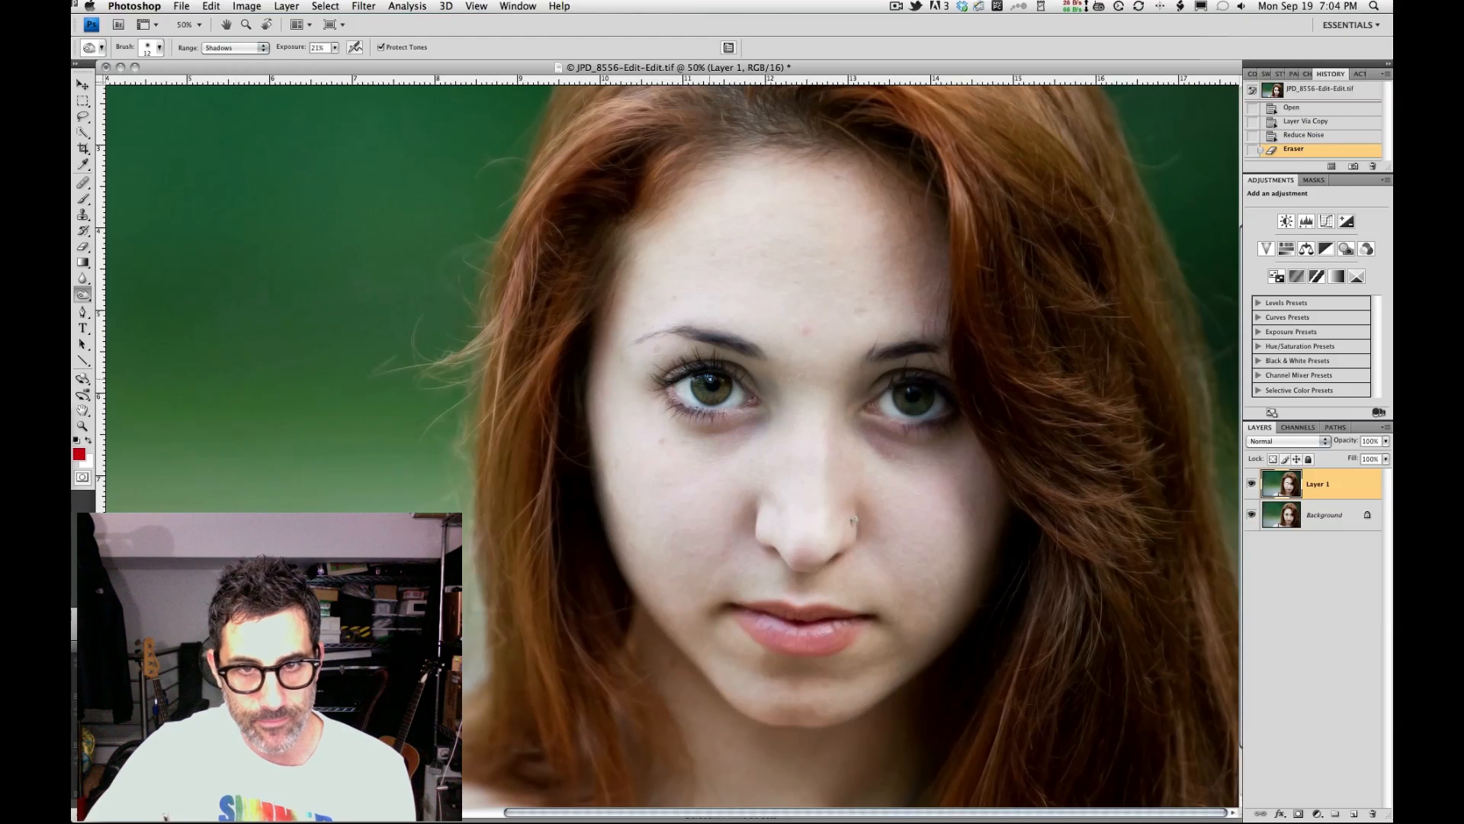
pyautogui.press('e')
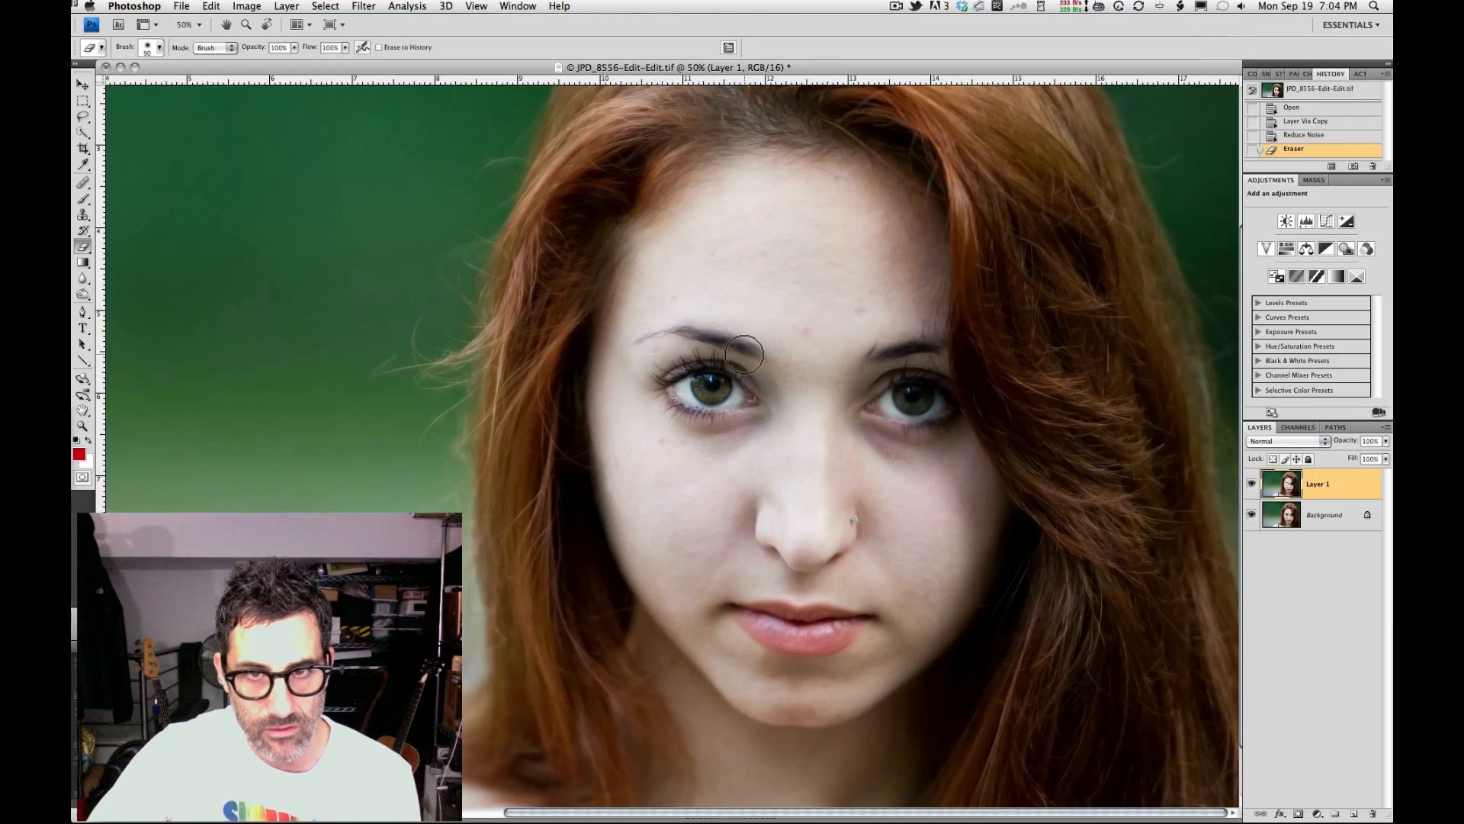
pyautogui.moveTo(746, 328); pyautogui.dragTo(650, 324)
pyautogui.moveTo(868, 336)
pyautogui.mouseDown()
pyautogui.moveTo(939, 338)
pyautogui.moveTo(890, 370)
pyautogui.moveTo(943, 373)
pyautogui.moveTo(873, 393)
pyautogui.moveTo(918, 413)
pyautogui.moveTo(960, 398)
pyautogui.moveTo(897, 389)
pyautogui.moveTo(941, 390)
pyautogui.moveTo(903, 390)
pyautogui.mouseUp()
# Erase the noise-reduced layer over the lips, and over the nose stud with a 41 px eraser.
pyautogui.scroll(-2, 856, 500)
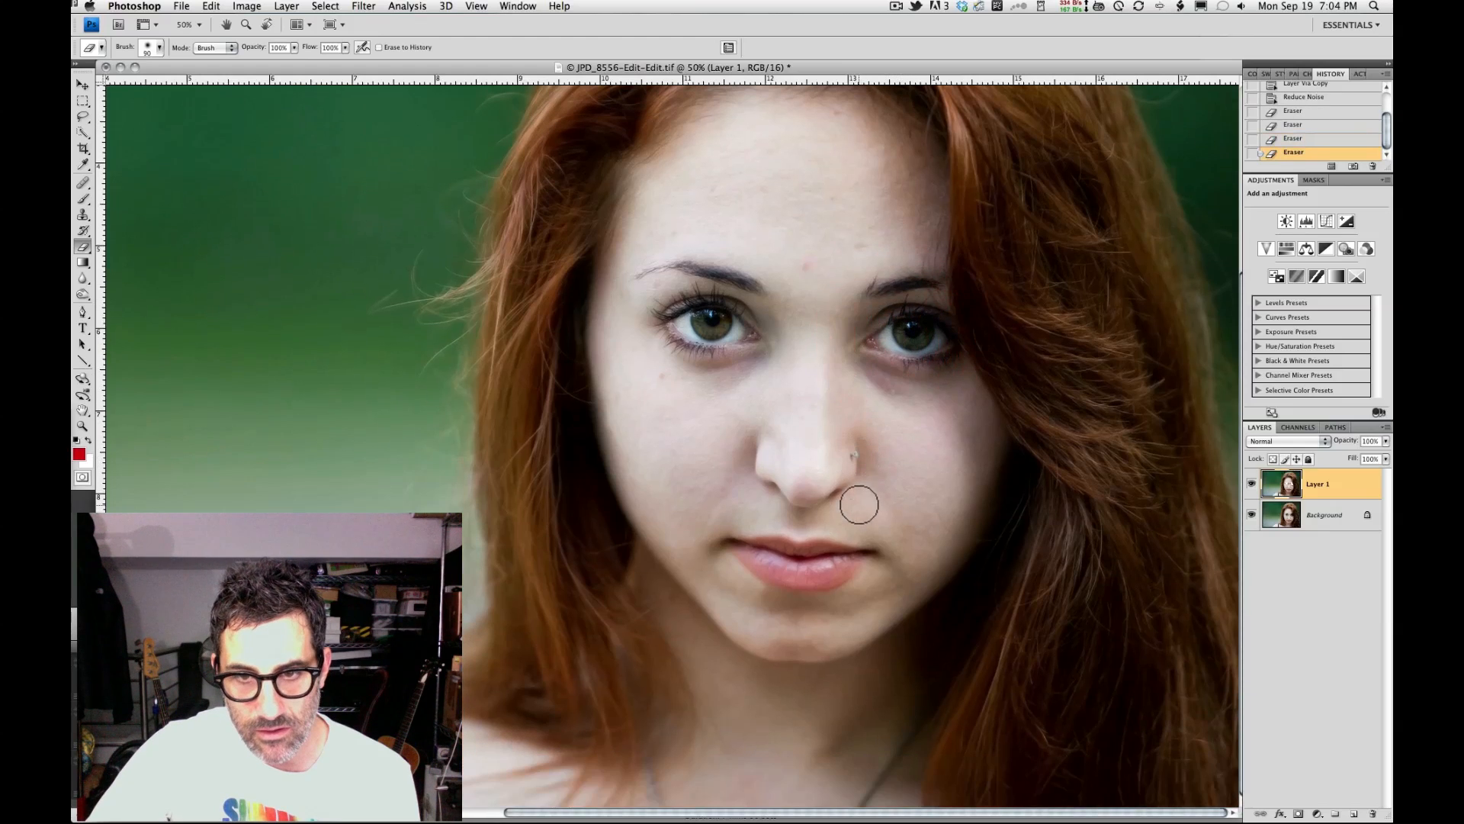
pyautogui.moveTo(859, 559)
pyautogui.mouseDown()
pyautogui.moveTo(742, 547)
pyautogui.moveTo(816, 573)
pyautogui.moveTo(769, 569)
pyautogui.moveTo(799, 579)
pyautogui.moveTo(858, 557)
pyautogui.moveTo(793, 552)
pyautogui.mouseUp()
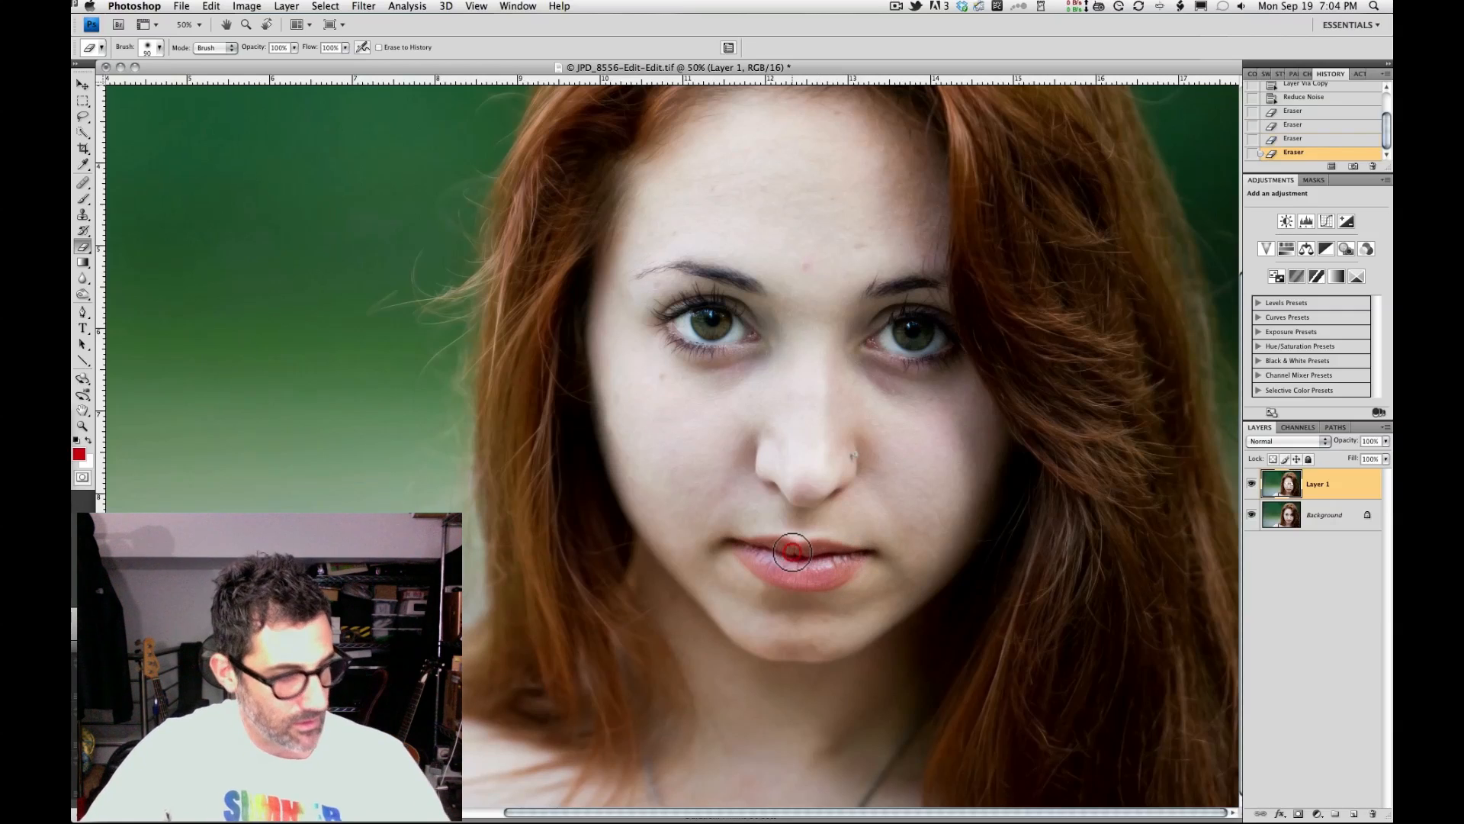
pyautogui.click(160, 50)
pyautogui.moveTo(145, 83); pyautogui.dragTo(115, 83)
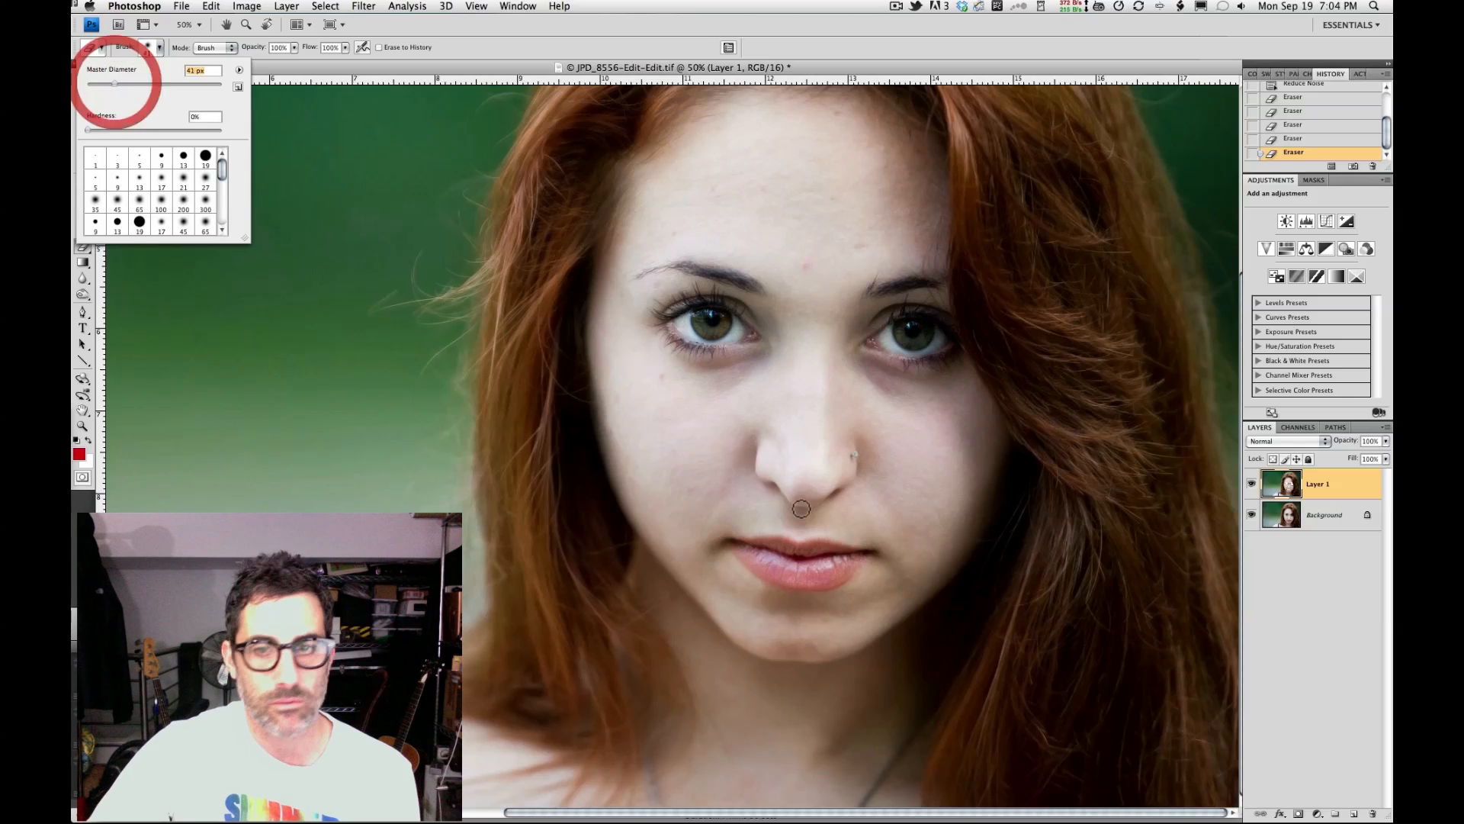
pyautogui.click(855, 456)
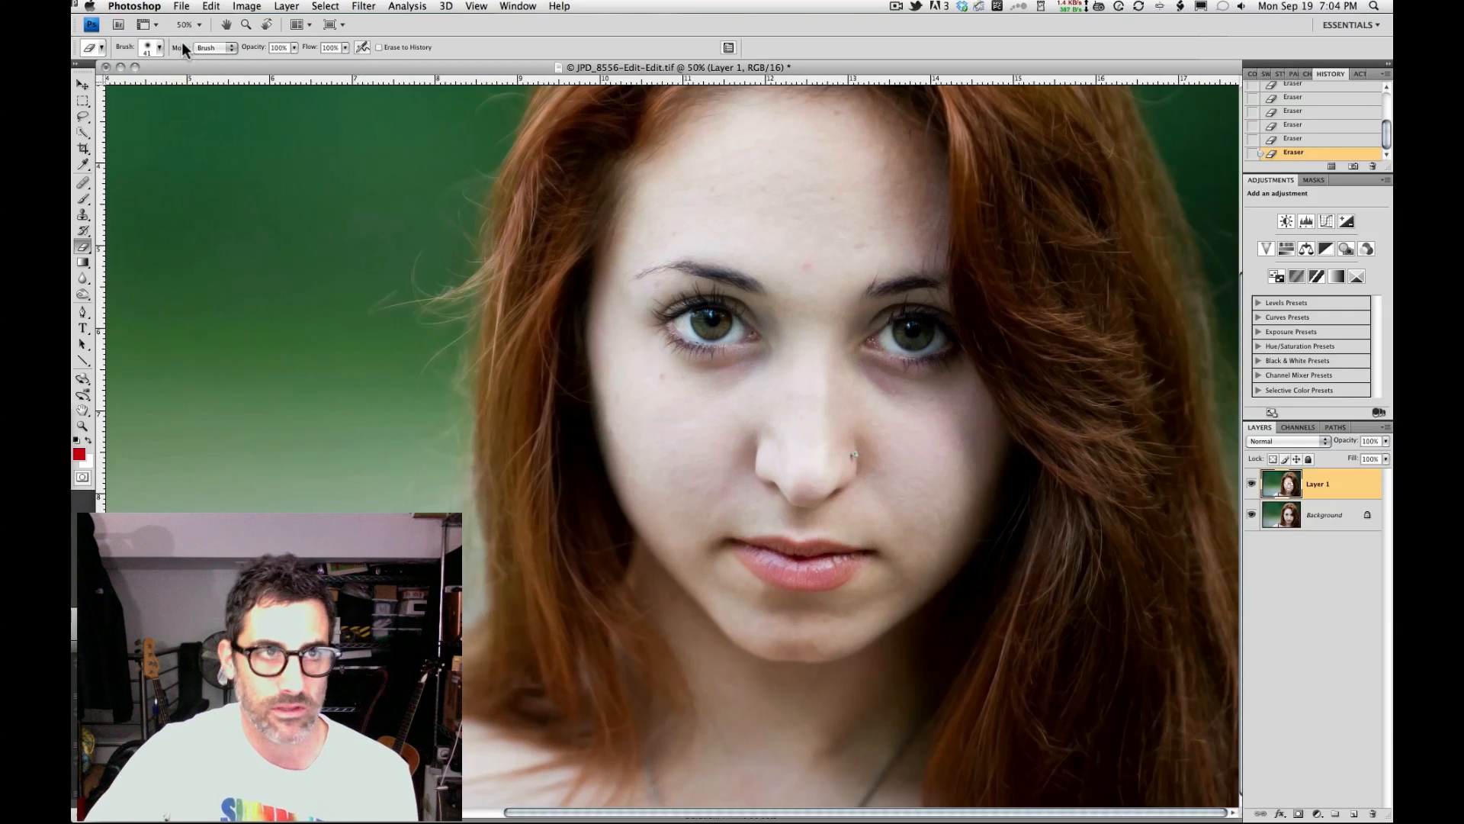
# Erase the noise-reduced layer over all the hair with a 267 px eraser while viewing the photo at 25%.
pyautogui.click(160, 47)
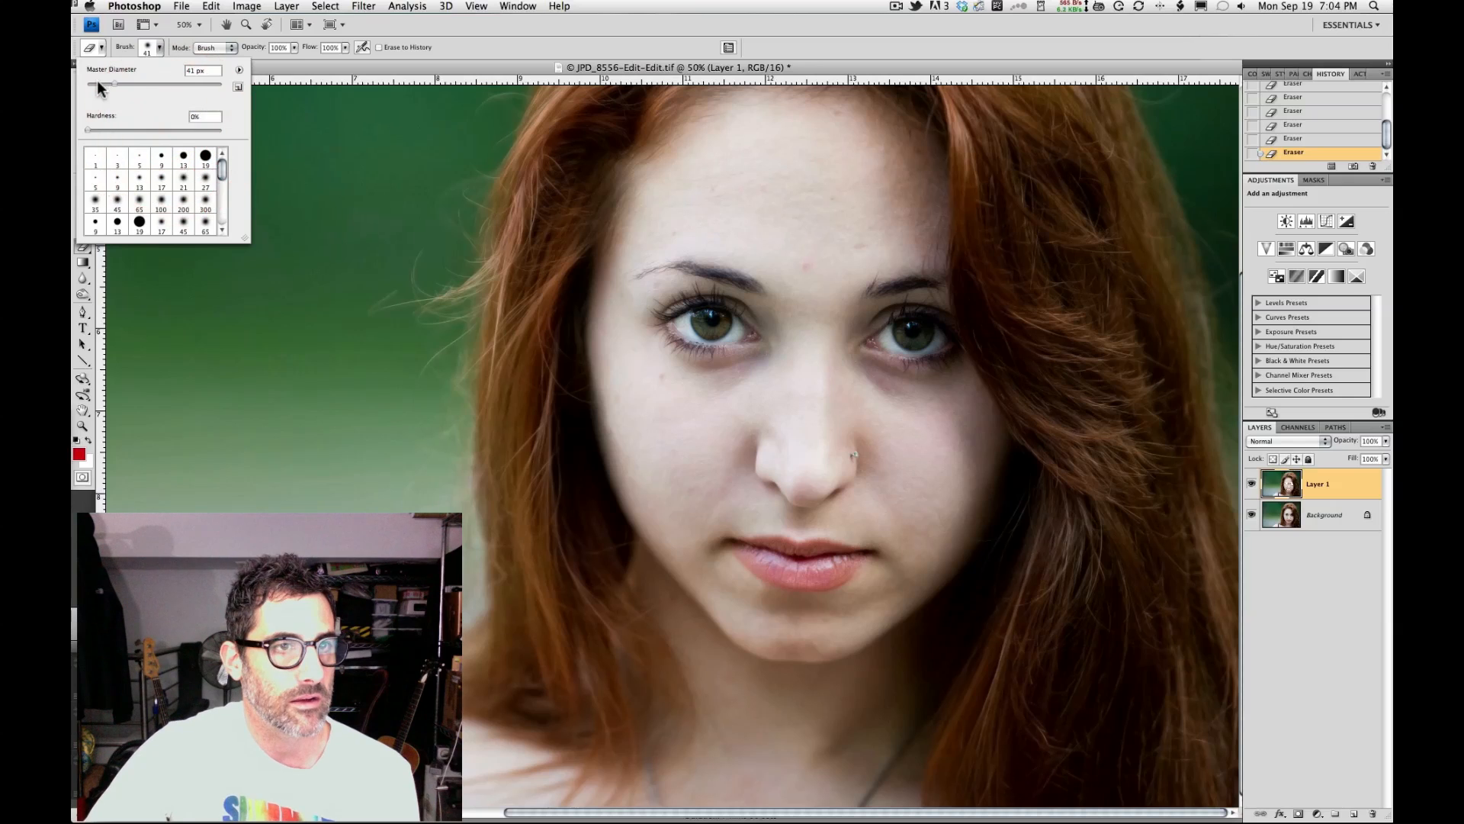
pyautogui.moveTo(113, 83); pyautogui.dragTo(192, 83)
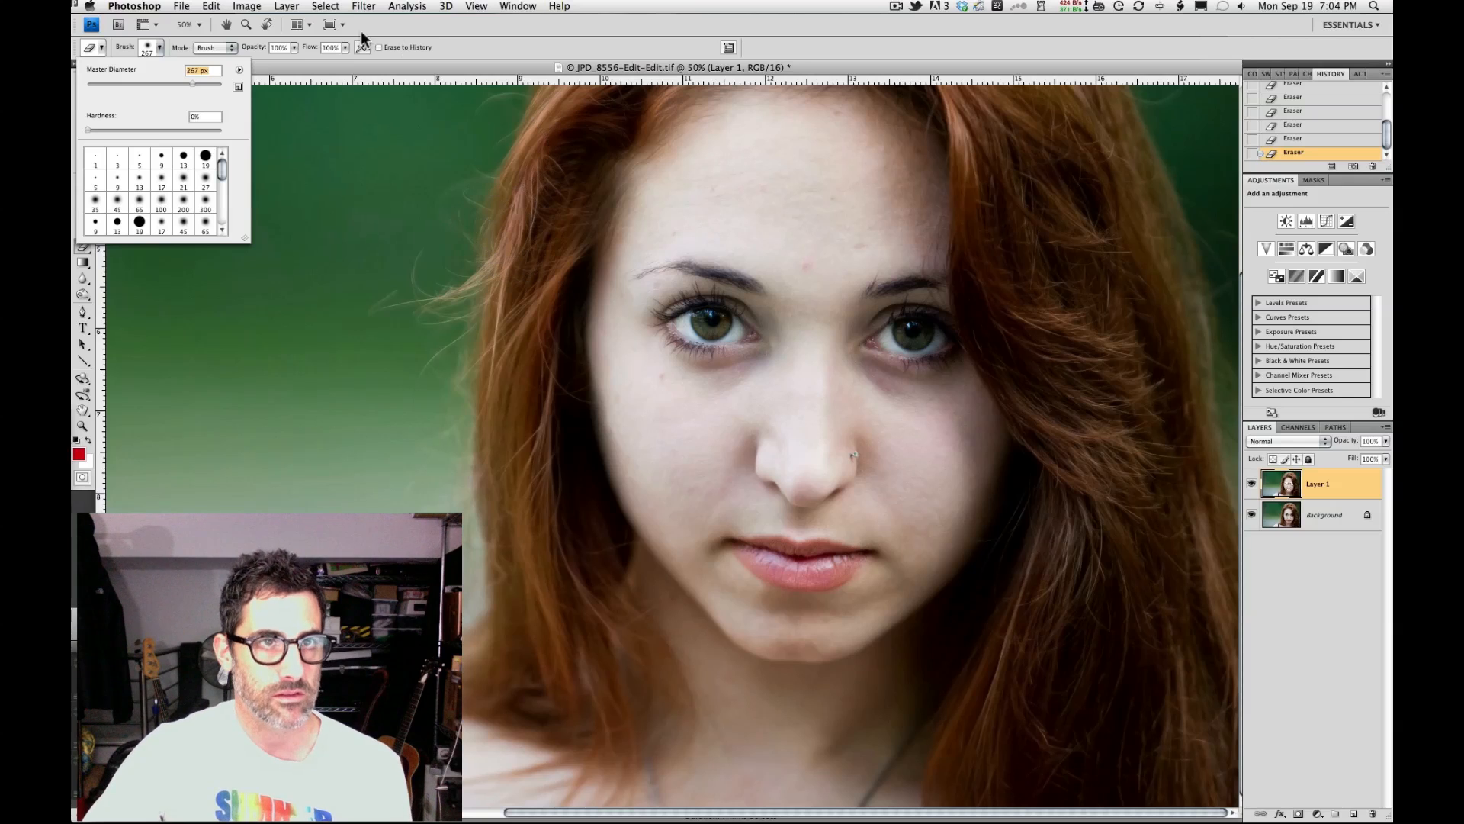
pyautogui.click(199, 24)
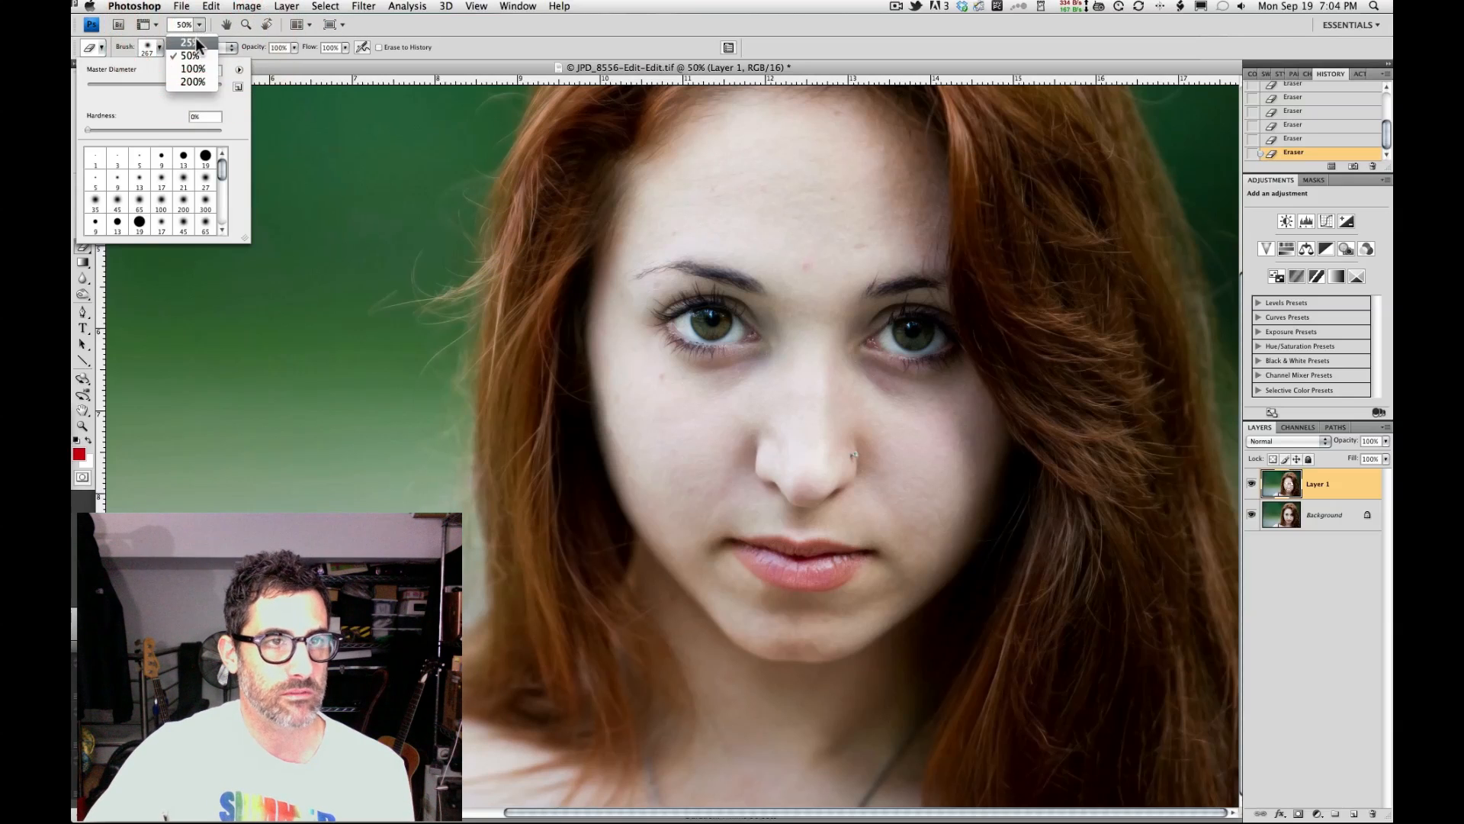
pyautogui.click(190, 42)
pyautogui.click(751, 288)
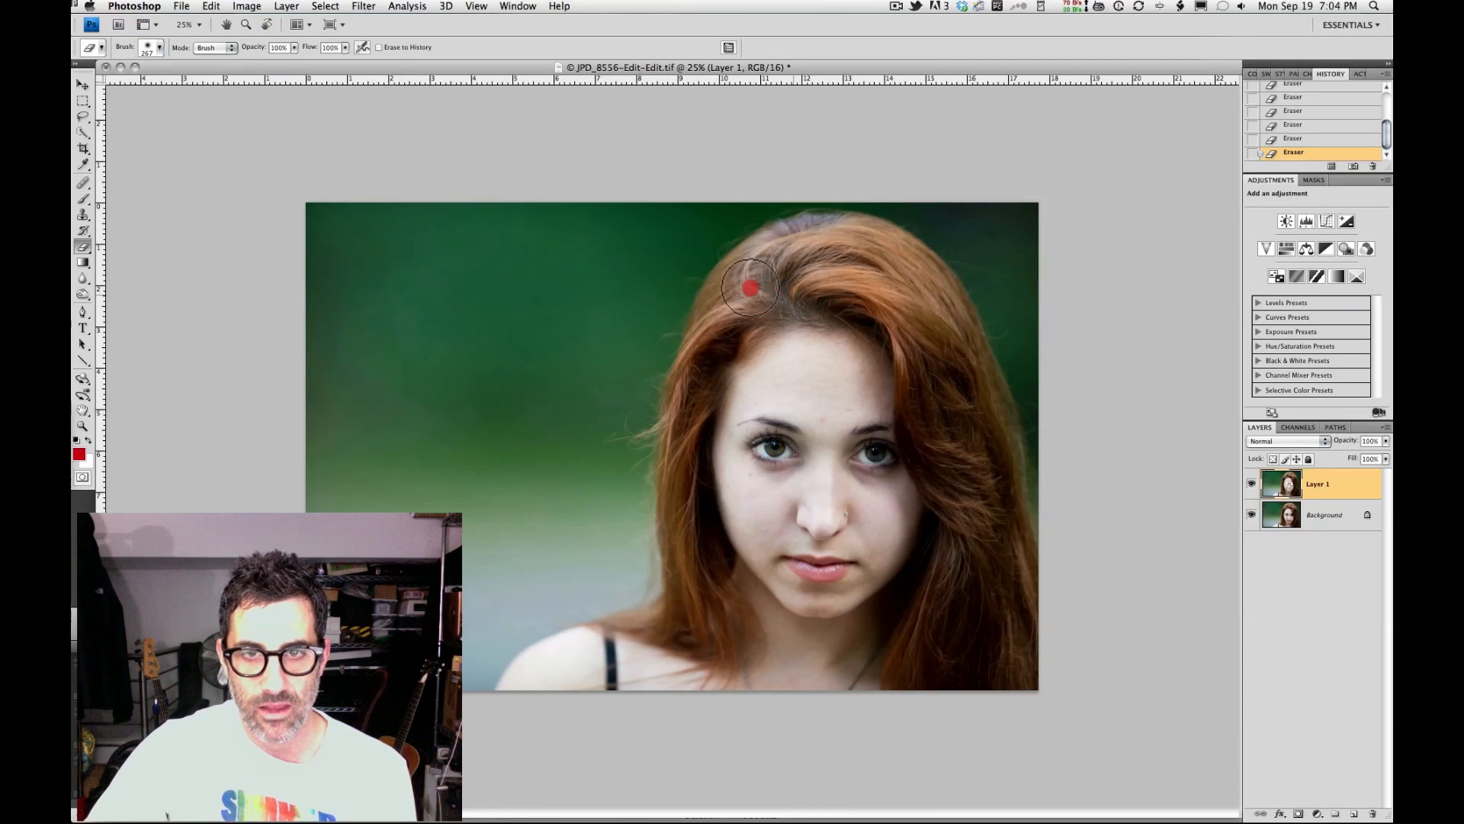
pyautogui.moveTo(750, 288)
pyautogui.mouseDown()
pyautogui.moveTo(788, 273)
pyautogui.moveTo(711, 332)
pyautogui.moveTo(683, 421)
pyautogui.moveTo(677, 593)
pyautogui.moveTo(733, 634)
pyautogui.moveTo(696, 556)
pyautogui.moveTo(655, 627)
pyautogui.moveTo(675, 637)
pyautogui.moveTo(683, 615)
pyautogui.moveTo(692, 415)
pyautogui.moveTo(684, 435)
pyautogui.moveTo(712, 331)
pyautogui.moveTo(736, 281)
pyautogui.moveTo(775, 266)
pyautogui.moveTo(720, 331)
pyautogui.moveTo(740, 267)
pyautogui.moveTo(718, 326)
pyautogui.moveTo(820, 282)
pyautogui.moveTo(881, 303)
pyautogui.moveTo(857, 241)
pyautogui.moveTo(827, 270)
pyautogui.moveTo(860, 262)
pyautogui.moveTo(907, 294)
pyautogui.moveTo(918, 450)
pyautogui.moveTo(966, 500)
pyautogui.moveTo(932, 274)
pyautogui.moveTo(1012, 443)
pyautogui.moveTo(1031, 546)
pyautogui.moveTo(1012, 601)
pyautogui.moveTo(987, 507)
pyautogui.moveTo(928, 671)
pyautogui.moveTo(982, 571)
pyautogui.moveTo(1019, 679)
pyautogui.moveTo(997, 453)
pyautogui.moveTo(928, 286)
pyautogui.moveTo(876, 246)
pyautogui.moveTo(793, 229)
pyautogui.moveTo(807, 233)
pyautogui.moveTo(786, 294)
pyautogui.moveTo(817, 239)
pyautogui.moveTo(713, 319)
pyautogui.moveTo(721, 343)
pyautogui.moveTo(698, 390)
pyautogui.moveTo(651, 446)
pyautogui.moveTo(648, 633)
pyautogui.moveTo(696, 495)
pyautogui.moveTo(700, 368)
pyautogui.moveTo(663, 412)
pyautogui.moveTo(757, 263)
pyautogui.moveTo(854, 252)
pyautogui.moveTo(967, 392)
pyautogui.moveTo(1013, 546)
pyautogui.moveTo(991, 644)
pyautogui.moveTo(988, 603)
pyautogui.moveTo(964, 644)
pyautogui.moveTo(997, 447)
pyautogui.moveTo(971, 379)
pyautogui.moveTo(993, 602)
pyautogui.moveTo(967, 630)
pyautogui.moveTo(991, 611)
pyautogui.mouseUp()
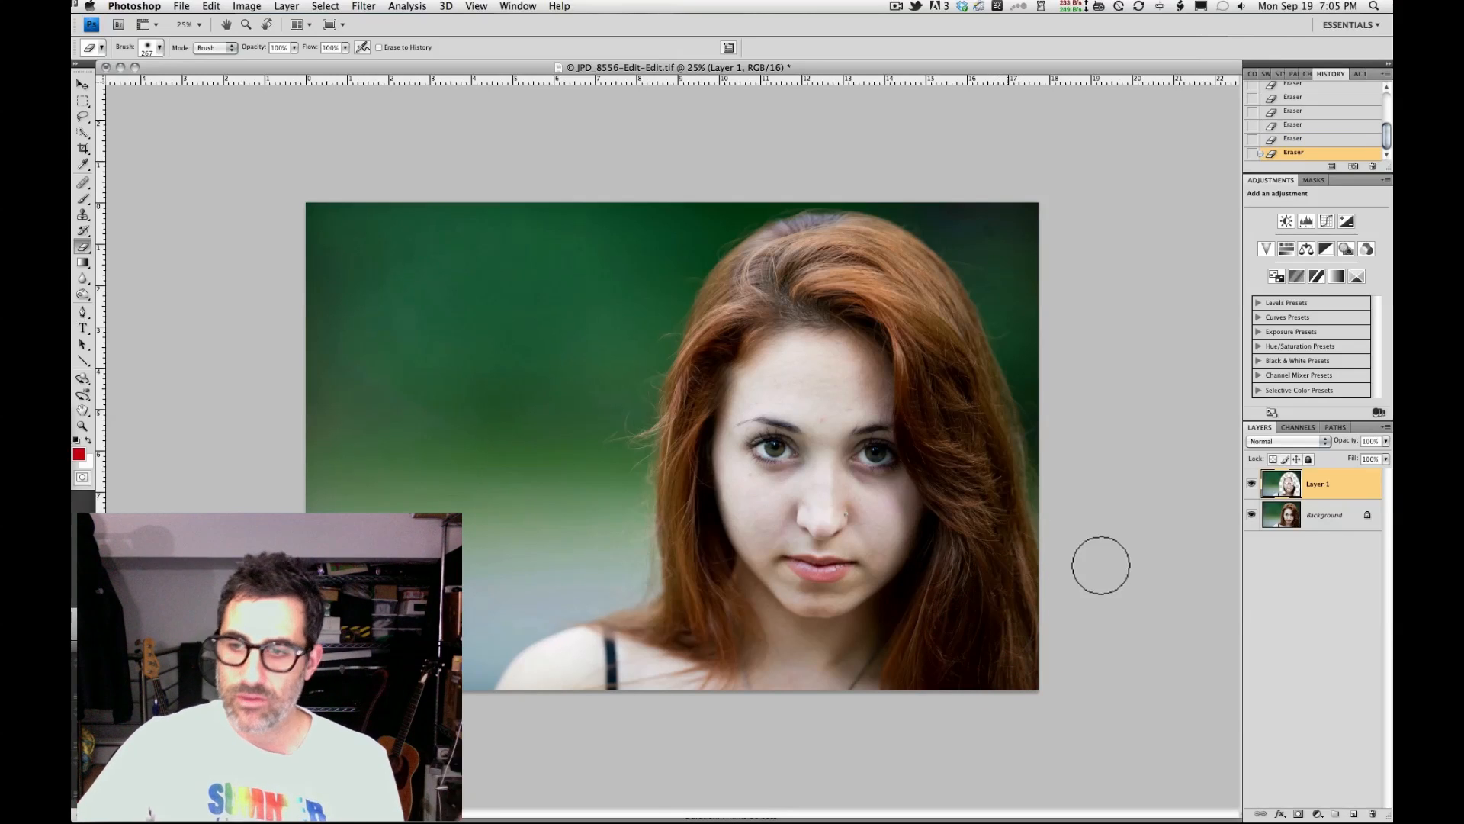
# Compare the whole portrait with and without the partly erased noise-reduced layer.
pyautogui.click(1253, 486)
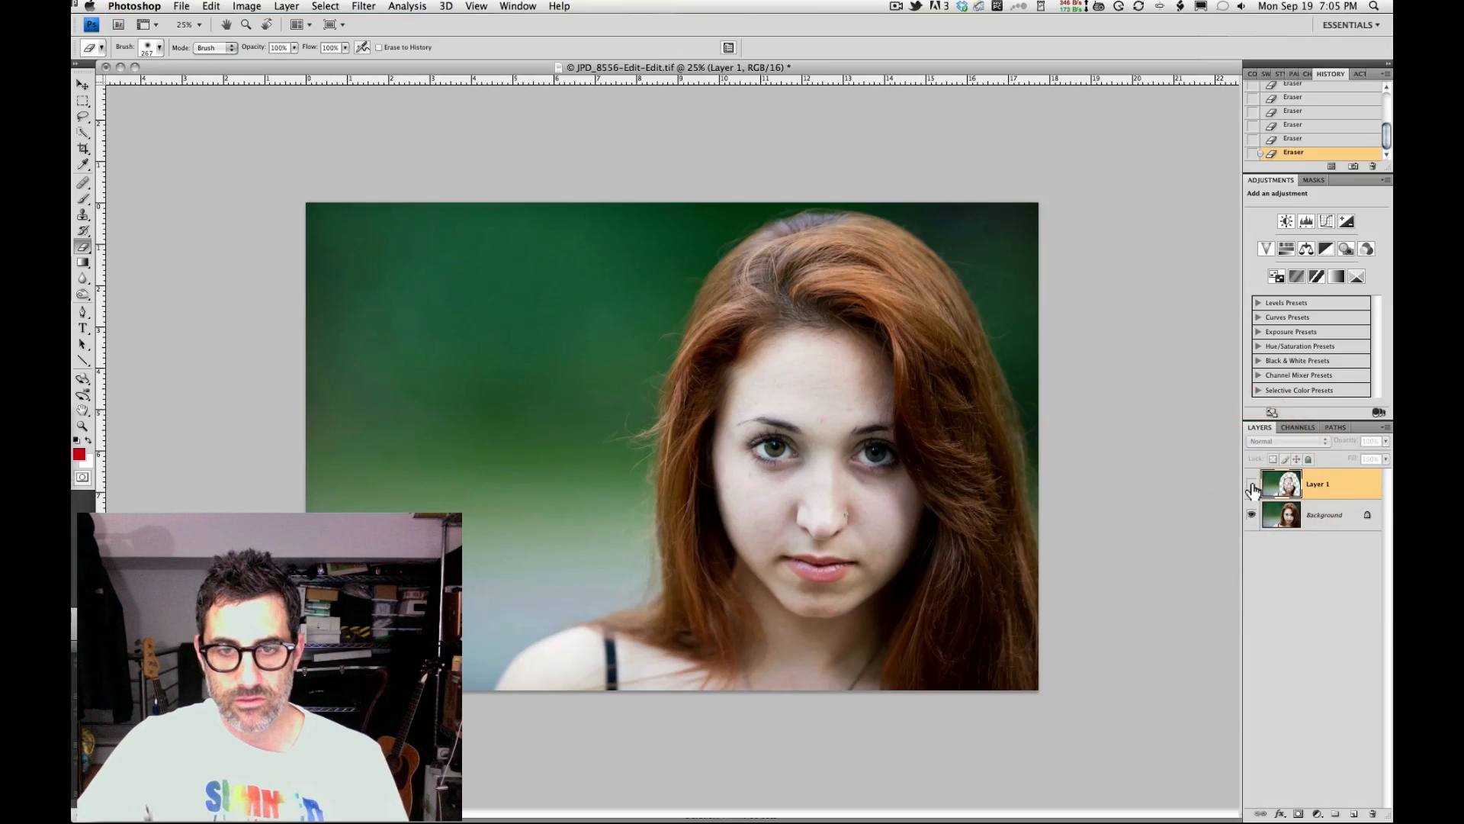
pyautogui.click(1253, 486)
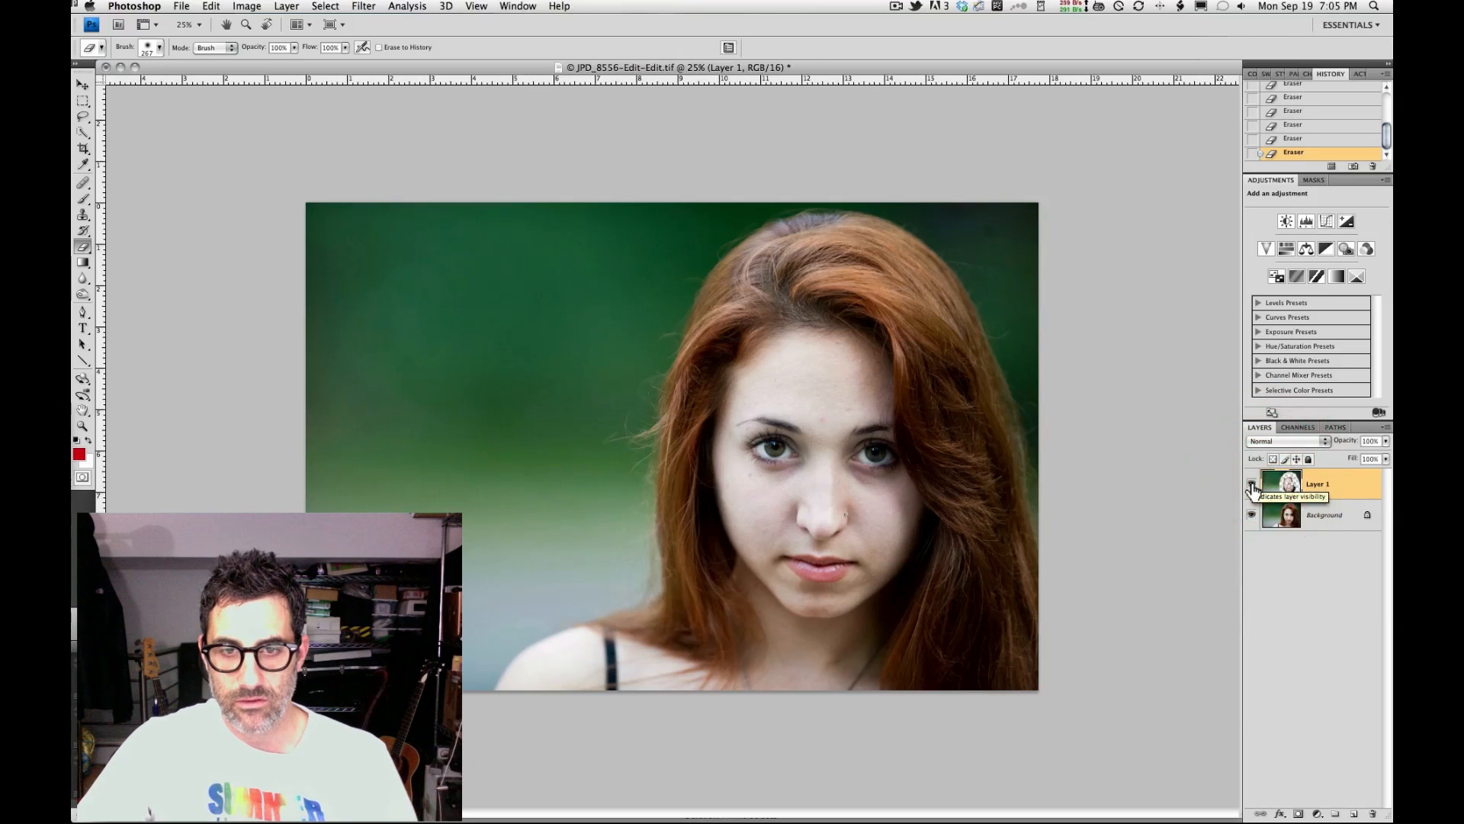
pyautogui.click(1252, 486)
pyautogui.click(1253, 486)
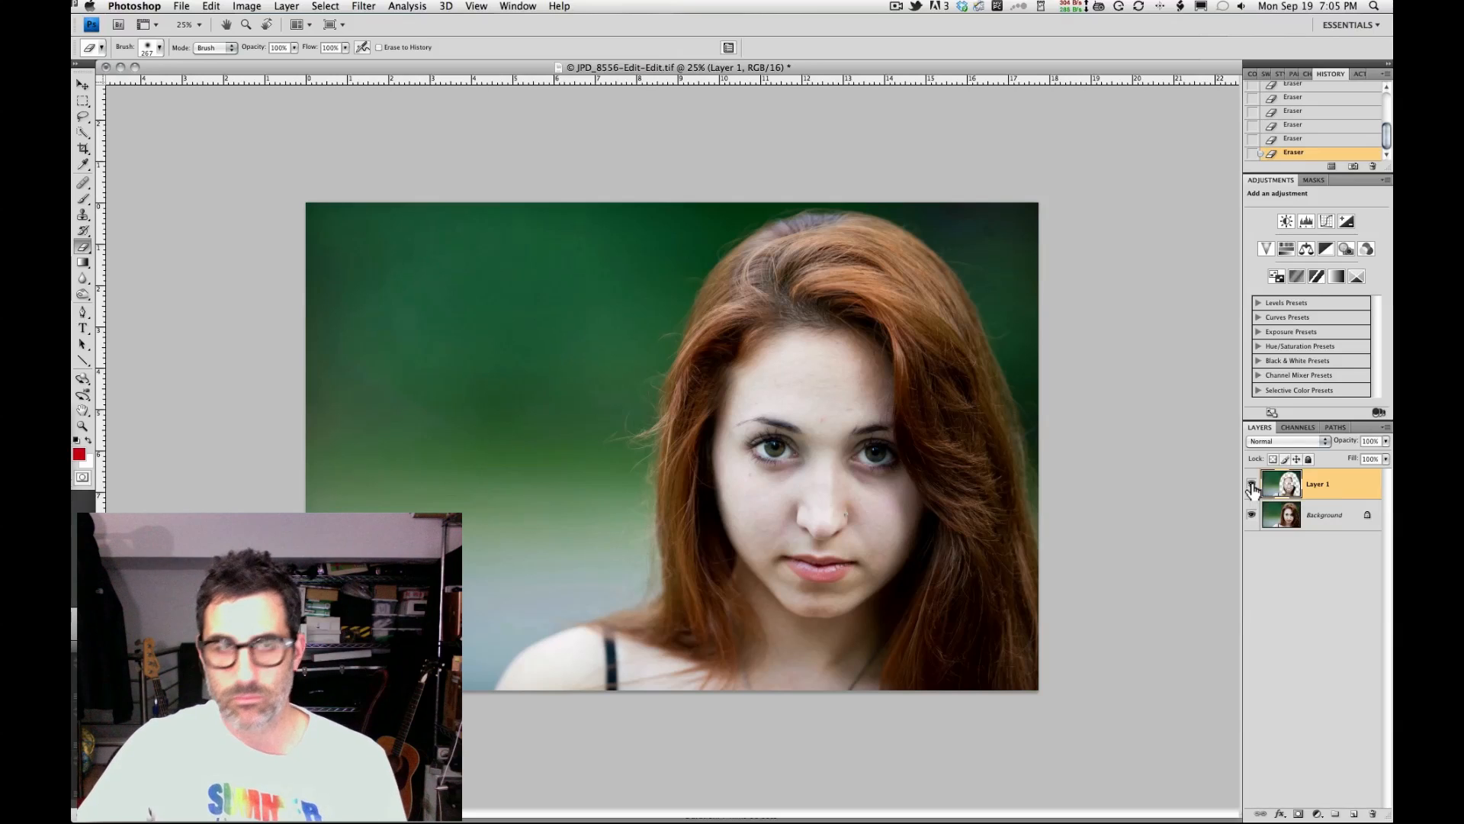
# Save the layered TIFF and switch to Lightroom.
pyautogui.press('super+s')
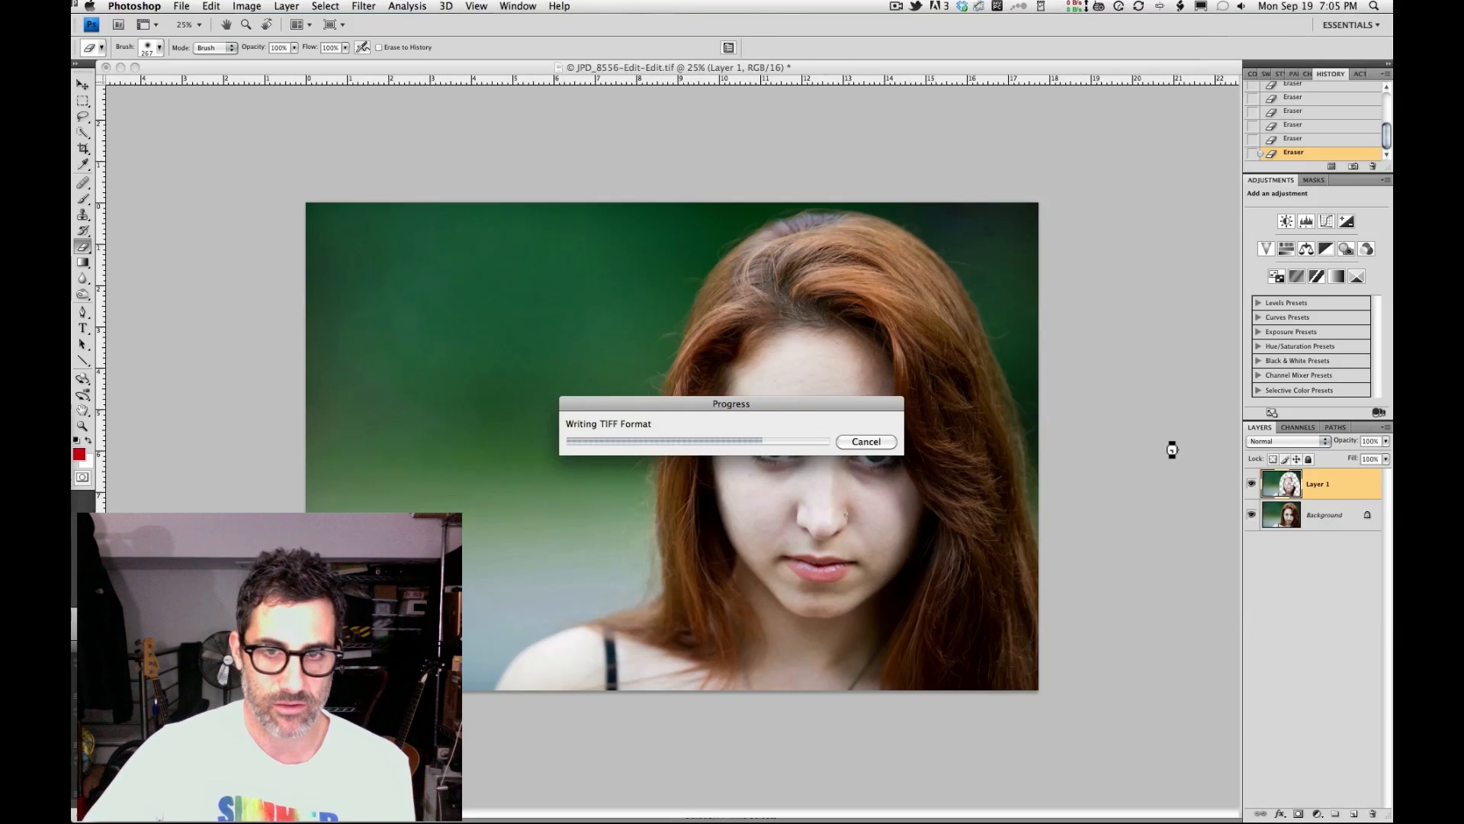
pyautogui.press('super+Tab')
pyautogui.press('super+Tab')
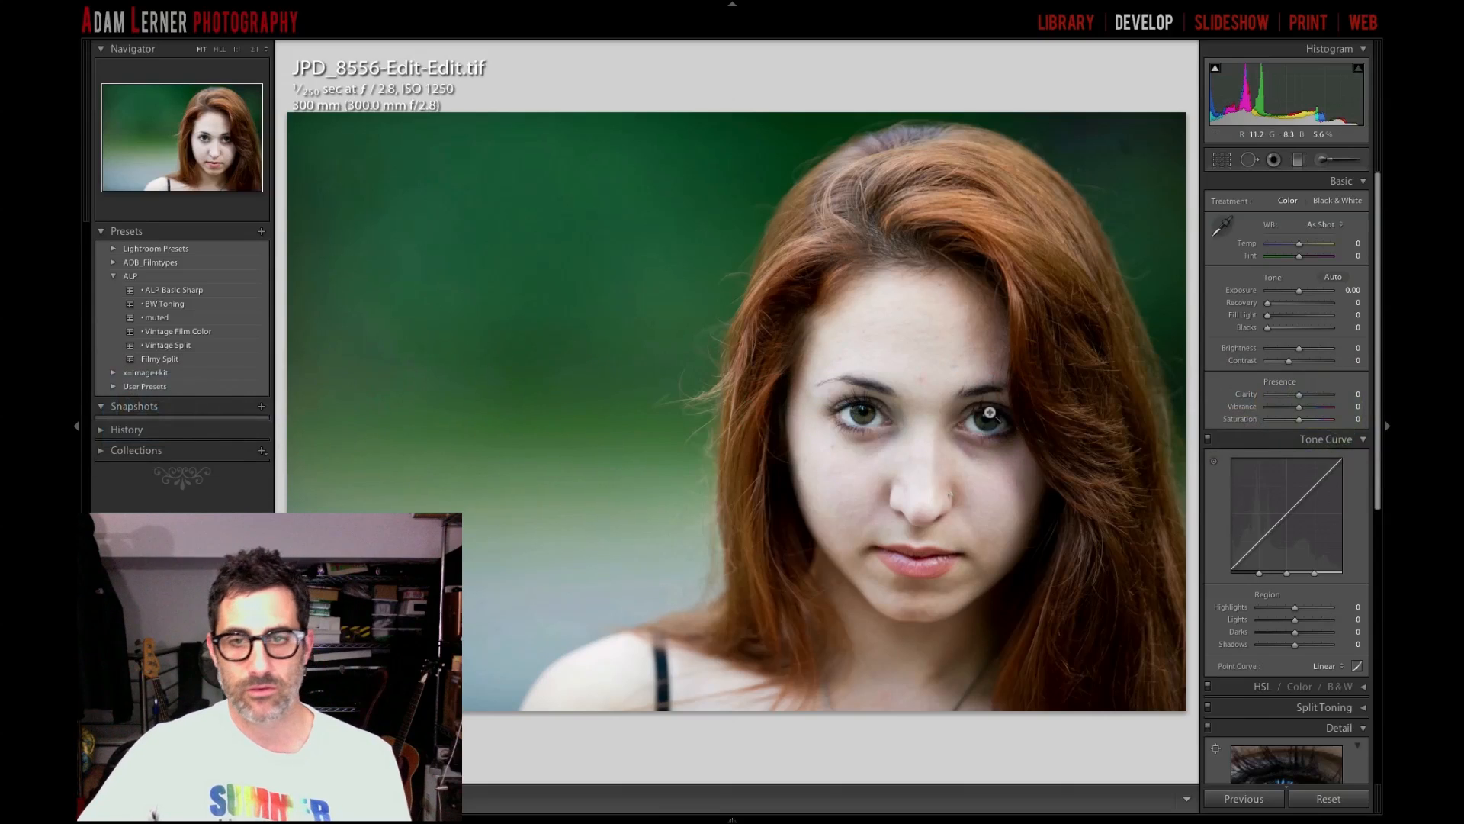
# Compare JPD_8556-Edit-Edit.tif with the original JPD_8556.NEF by switching between them, keeping the filmstrip displayed.
pyautogui.moveTo(711, 821)
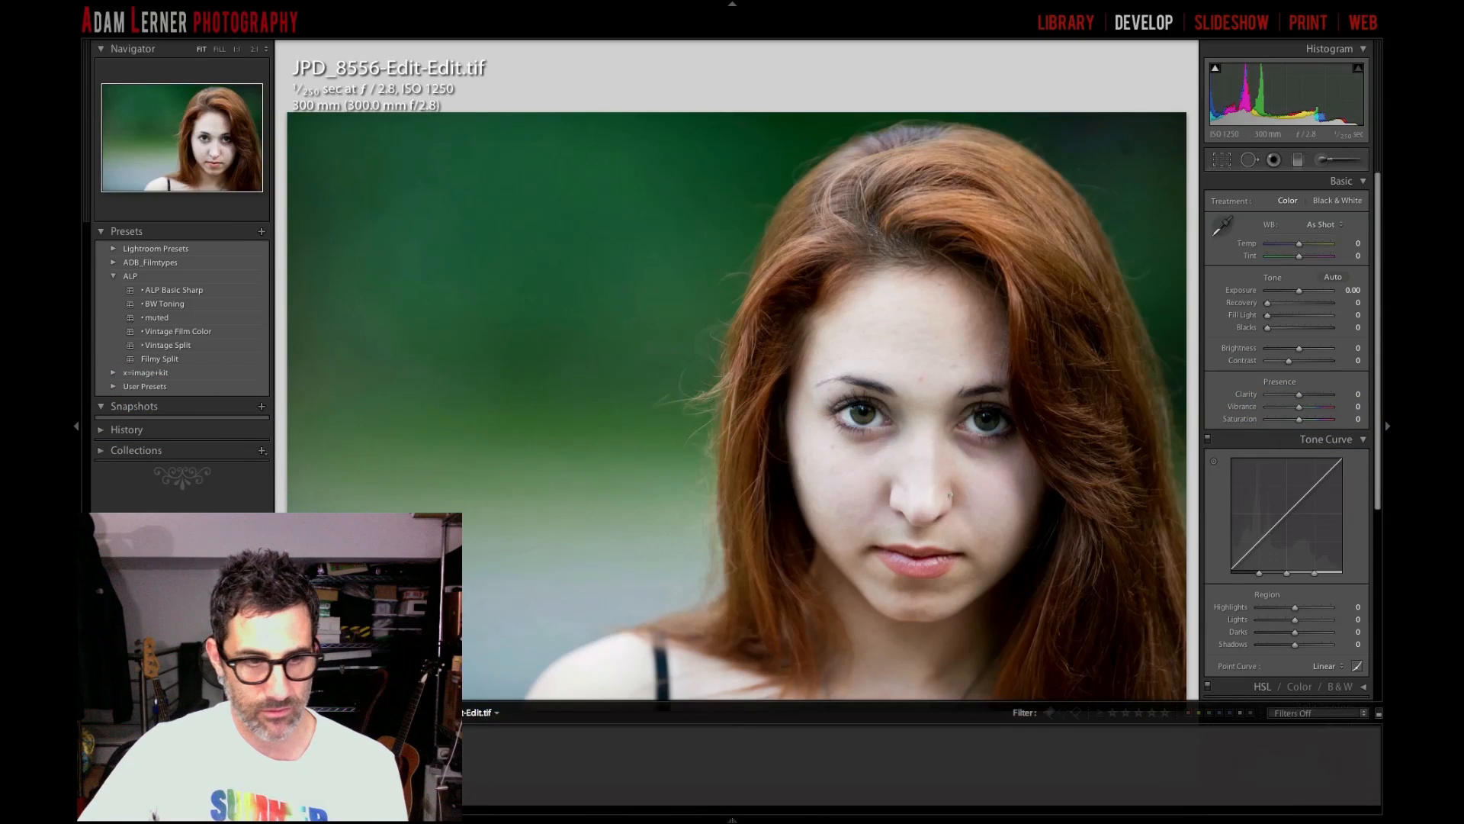
pyautogui.click(221, 765)
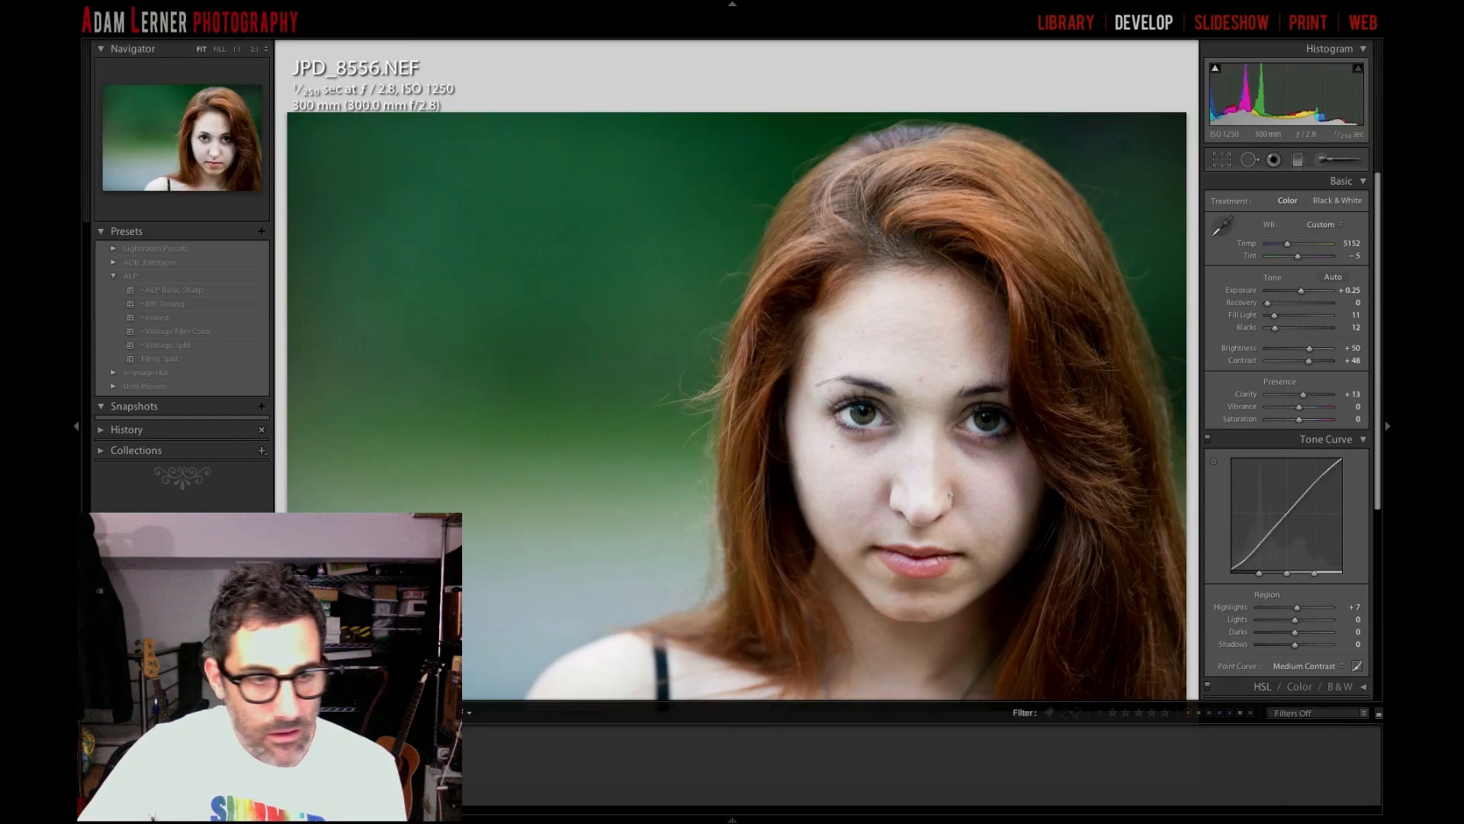
pyautogui.click(135, 765)
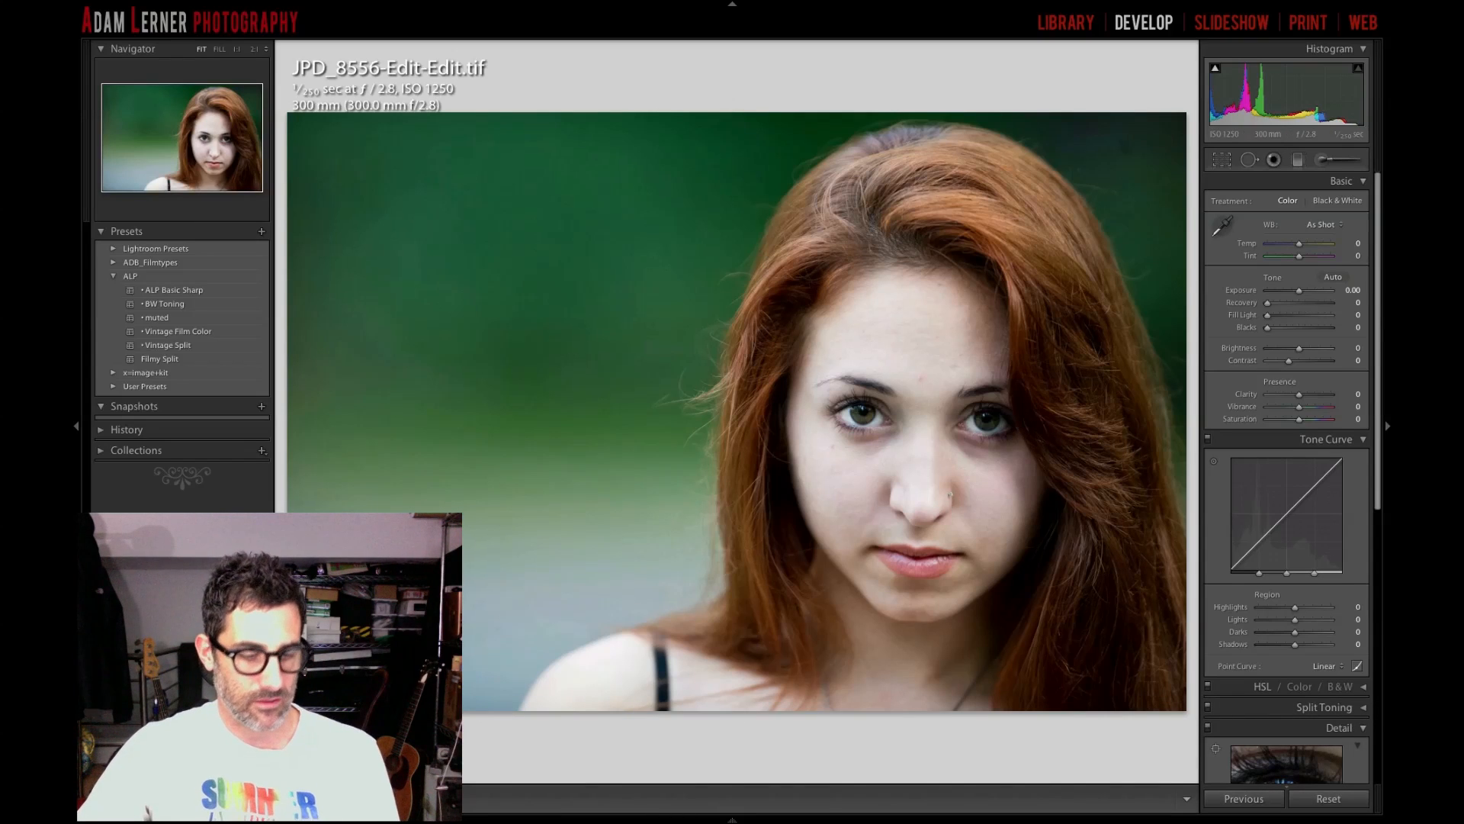
pyautogui.moveTo(779, 816)
pyautogui.click(732, 817)
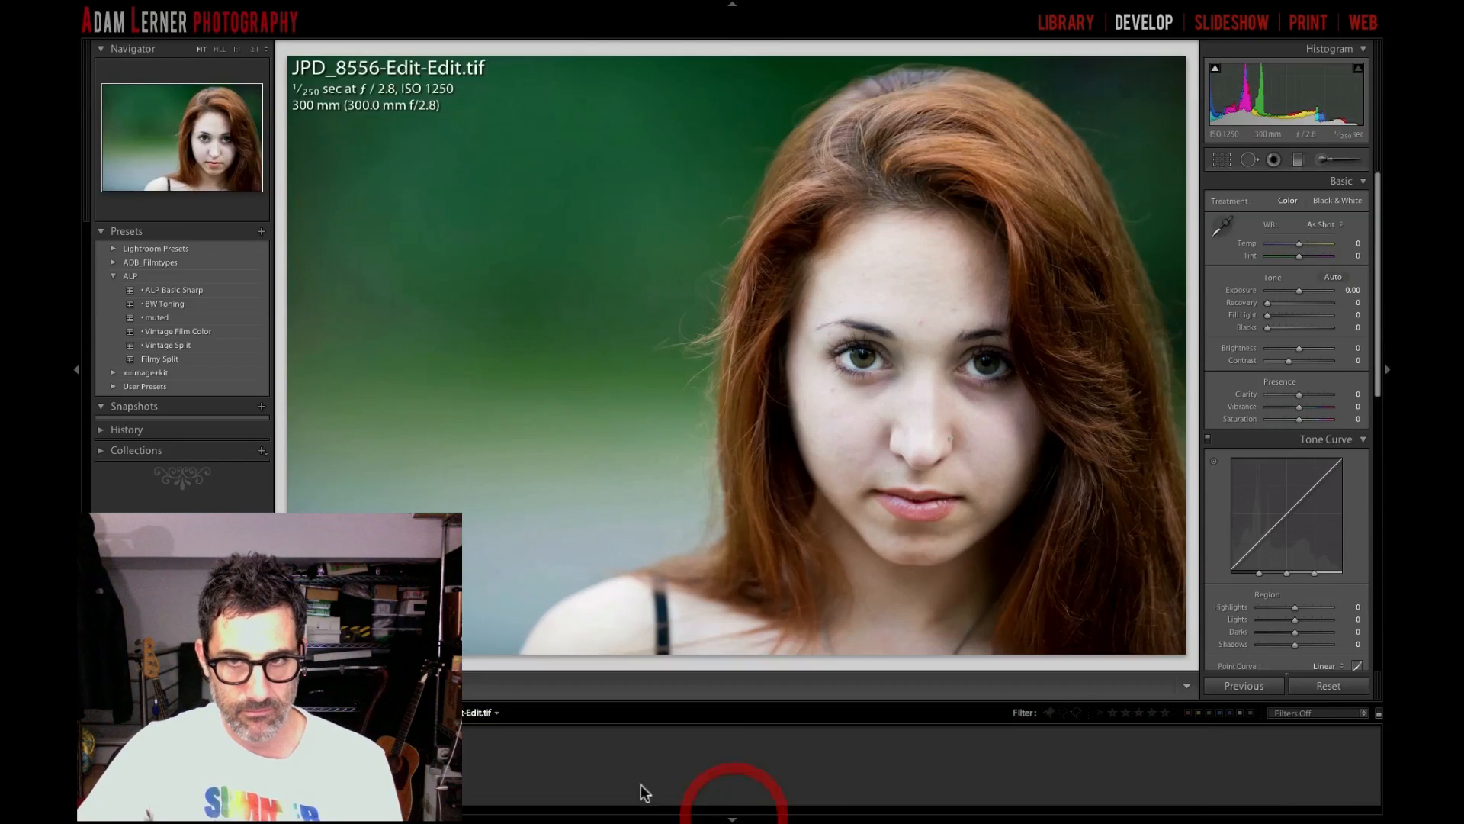
pyautogui.press('Right')
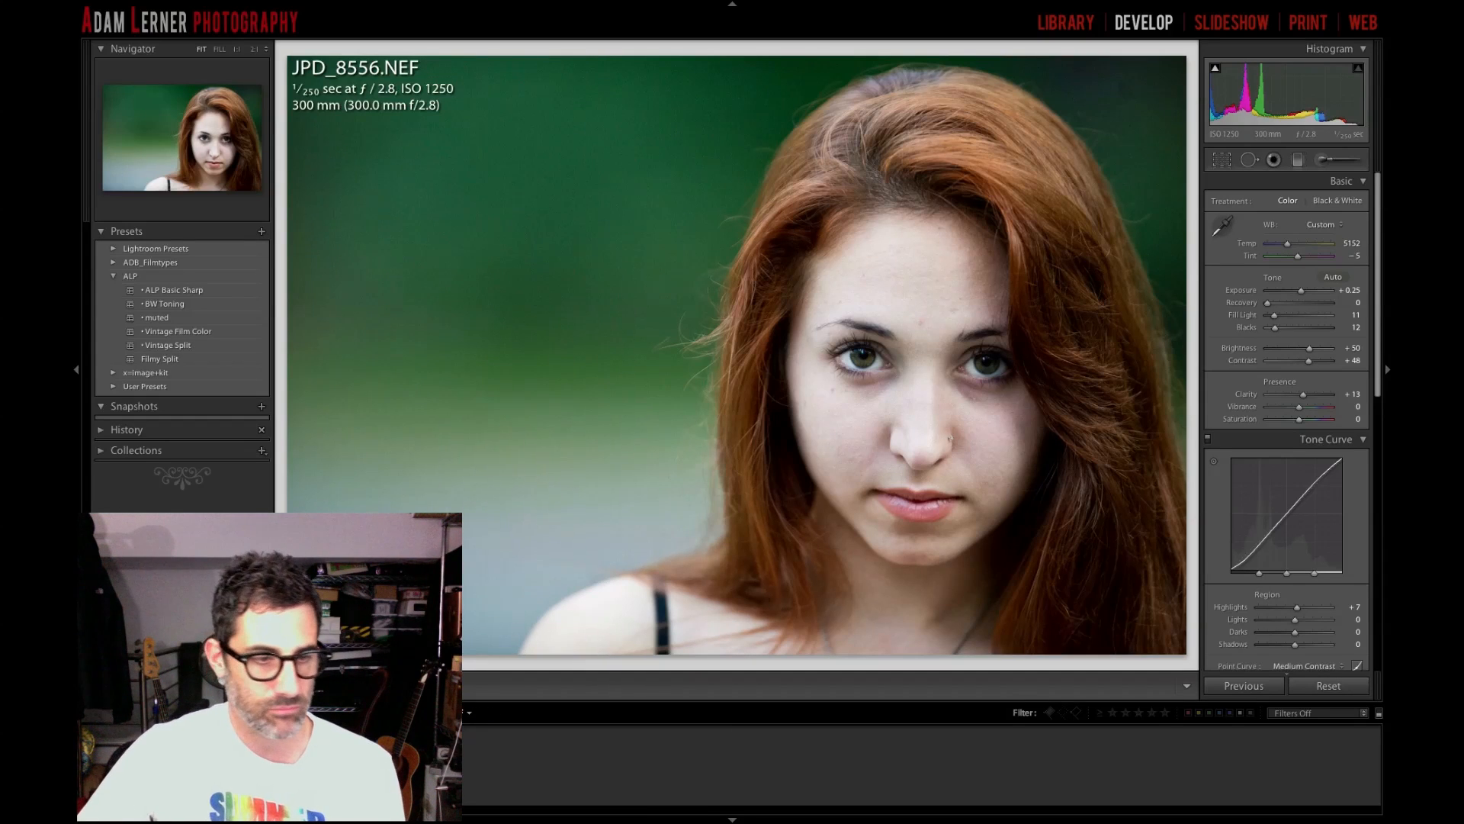
pyautogui.press('Left')
# Compare the two portrait versions together in Survey view, and return to the library grid.
pyautogui.press('n')
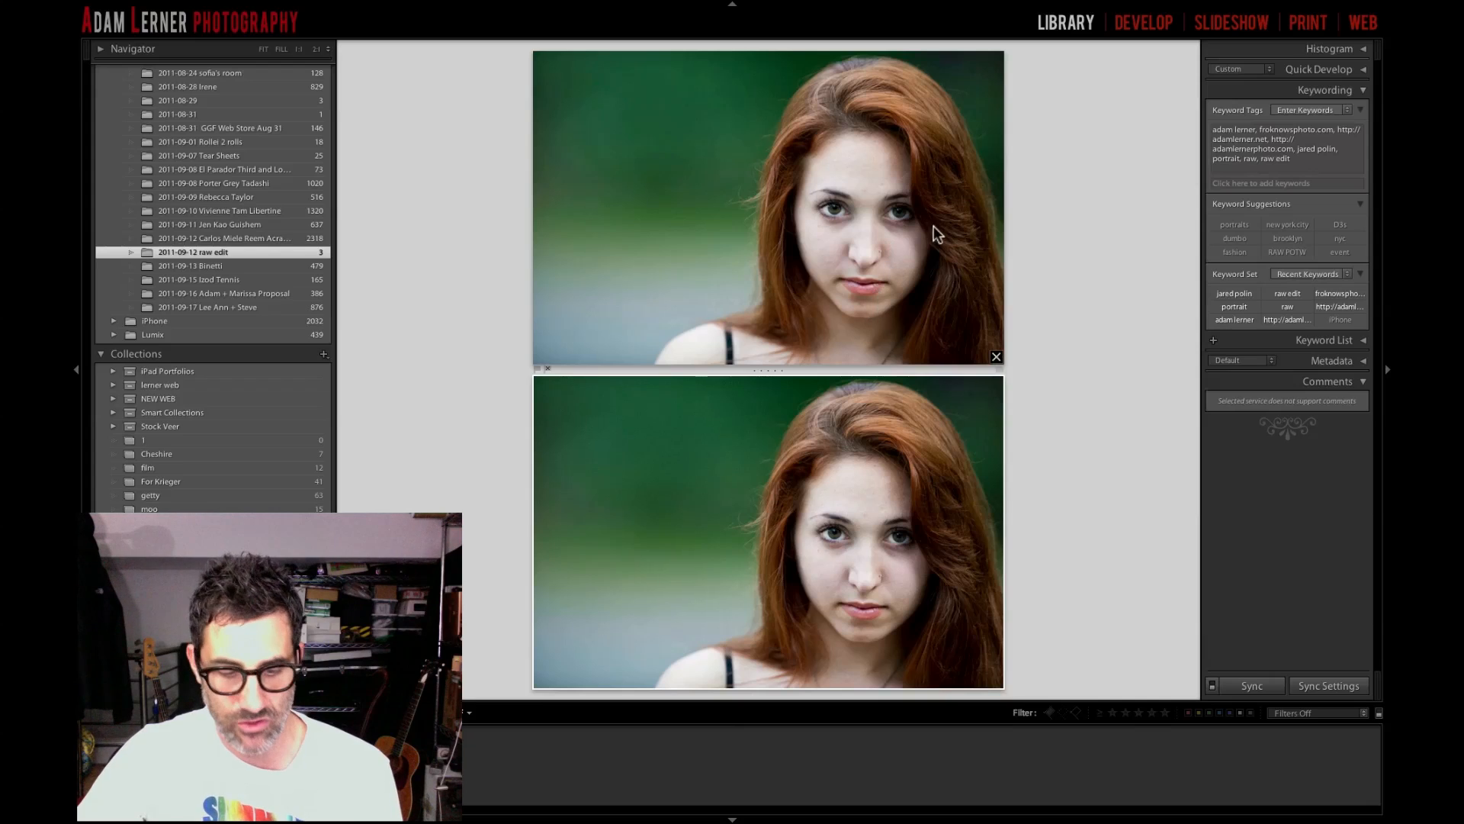
pyautogui.click(995, 681)
pyautogui.press('g')
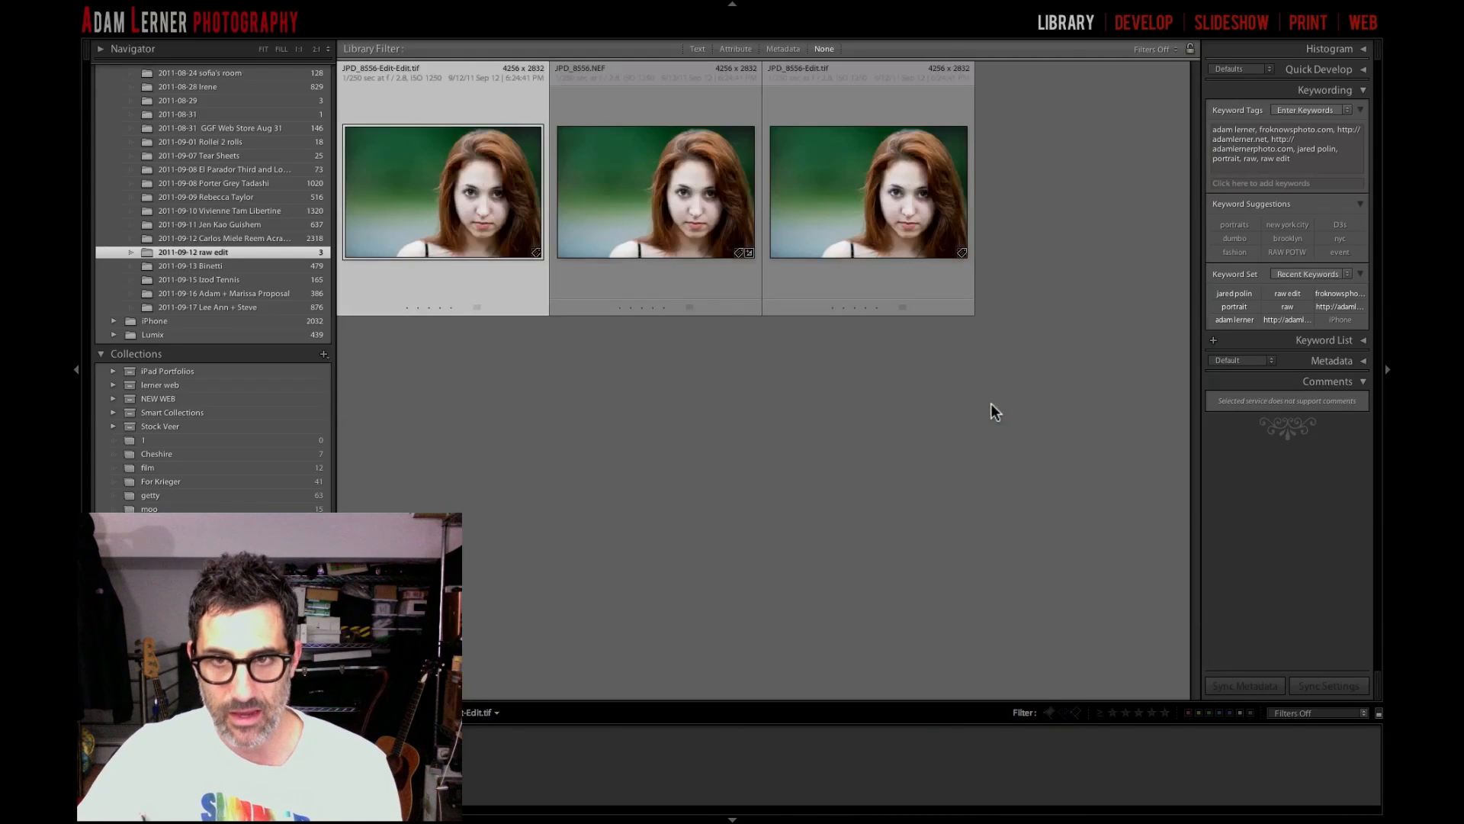
# Open JPD_8556.NEF on its own from the side-by-side view and bring it into the Develop module.
pyautogui.doubleClick(504, 158)
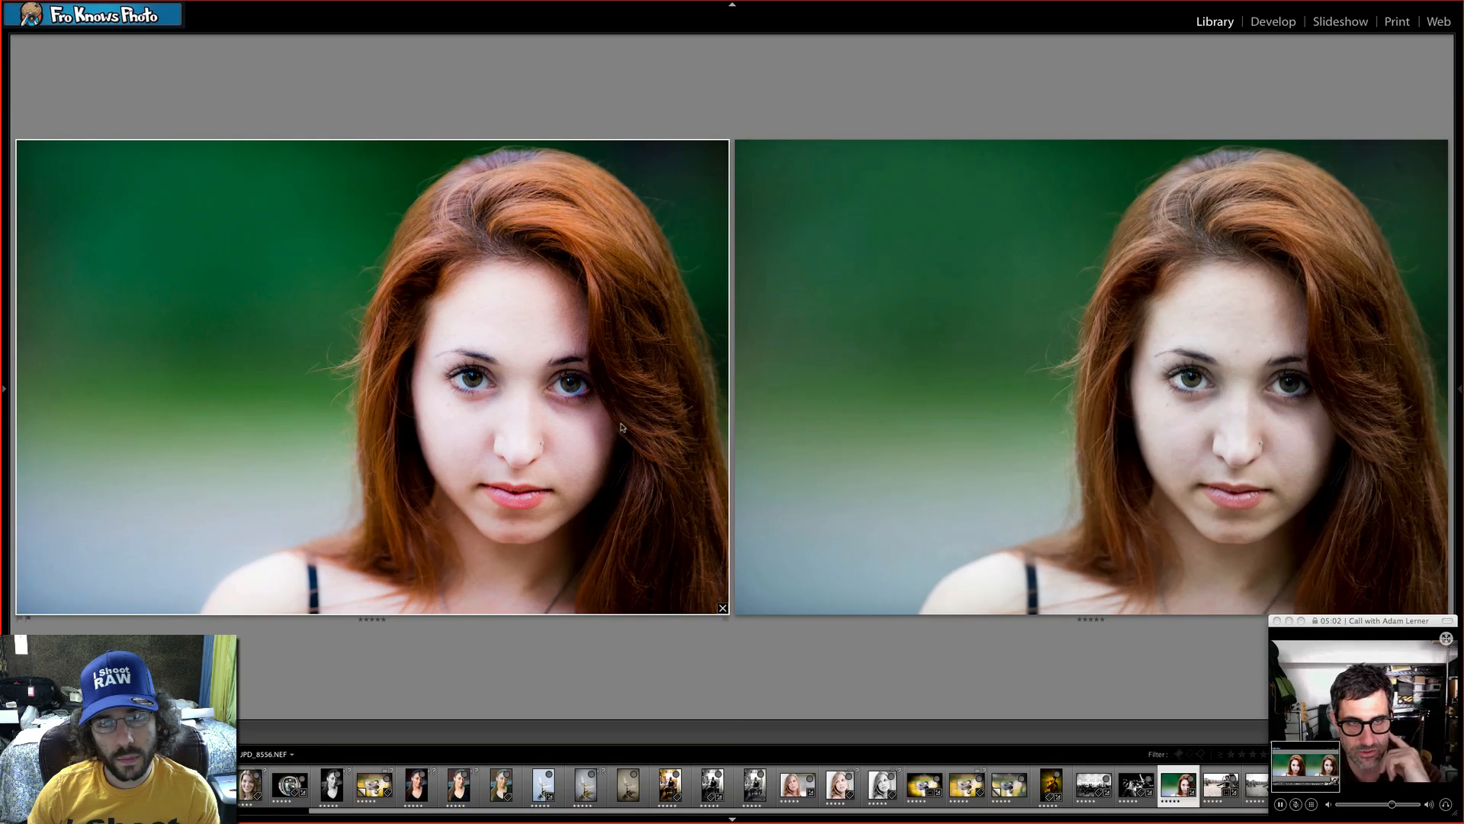
pyautogui.doubleClick(458, 524)
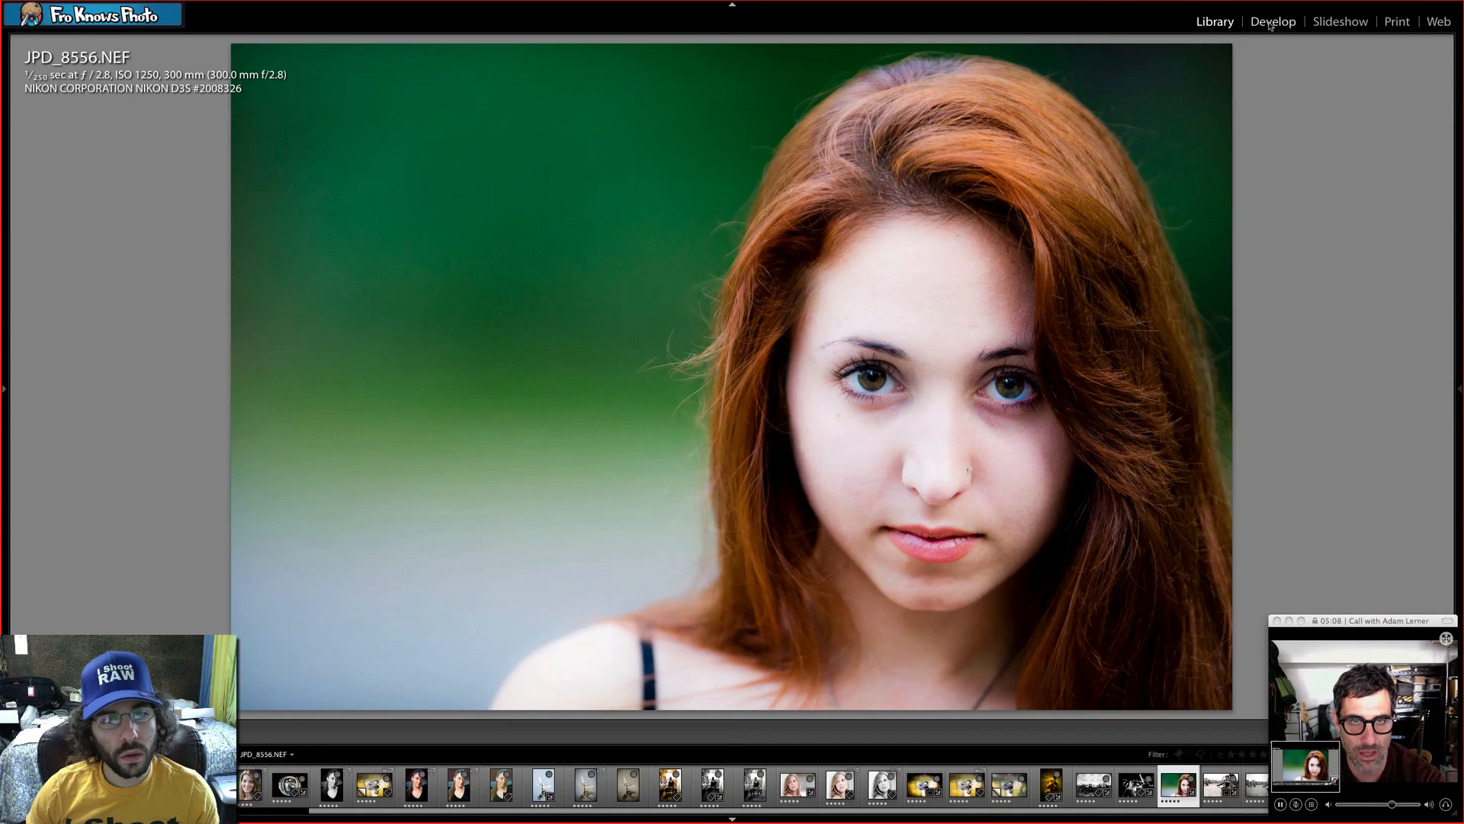
pyautogui.click(630, 139)
pyautogui.click(596, 337)
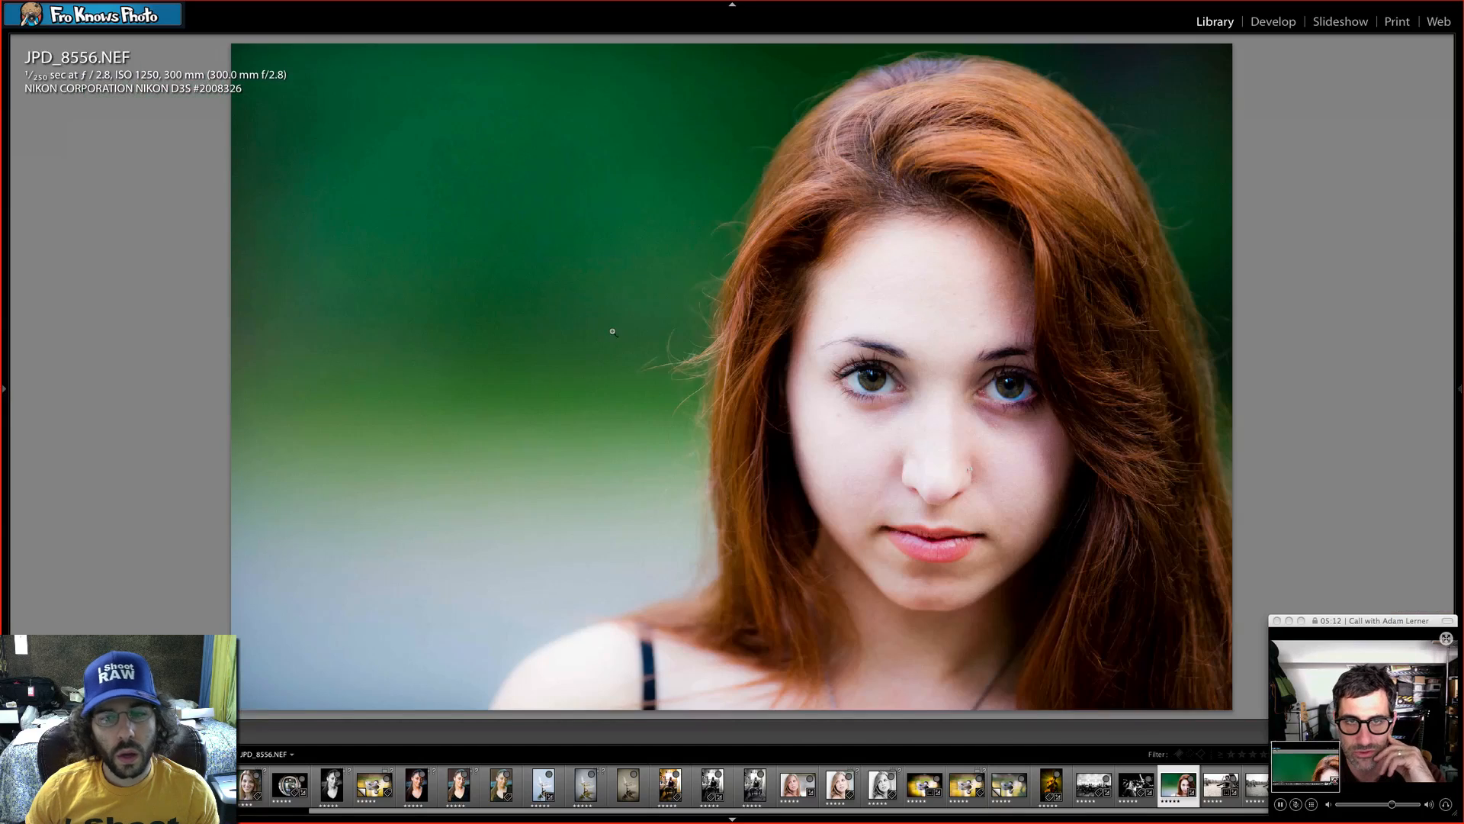
pyautogui.click(1273, 22)
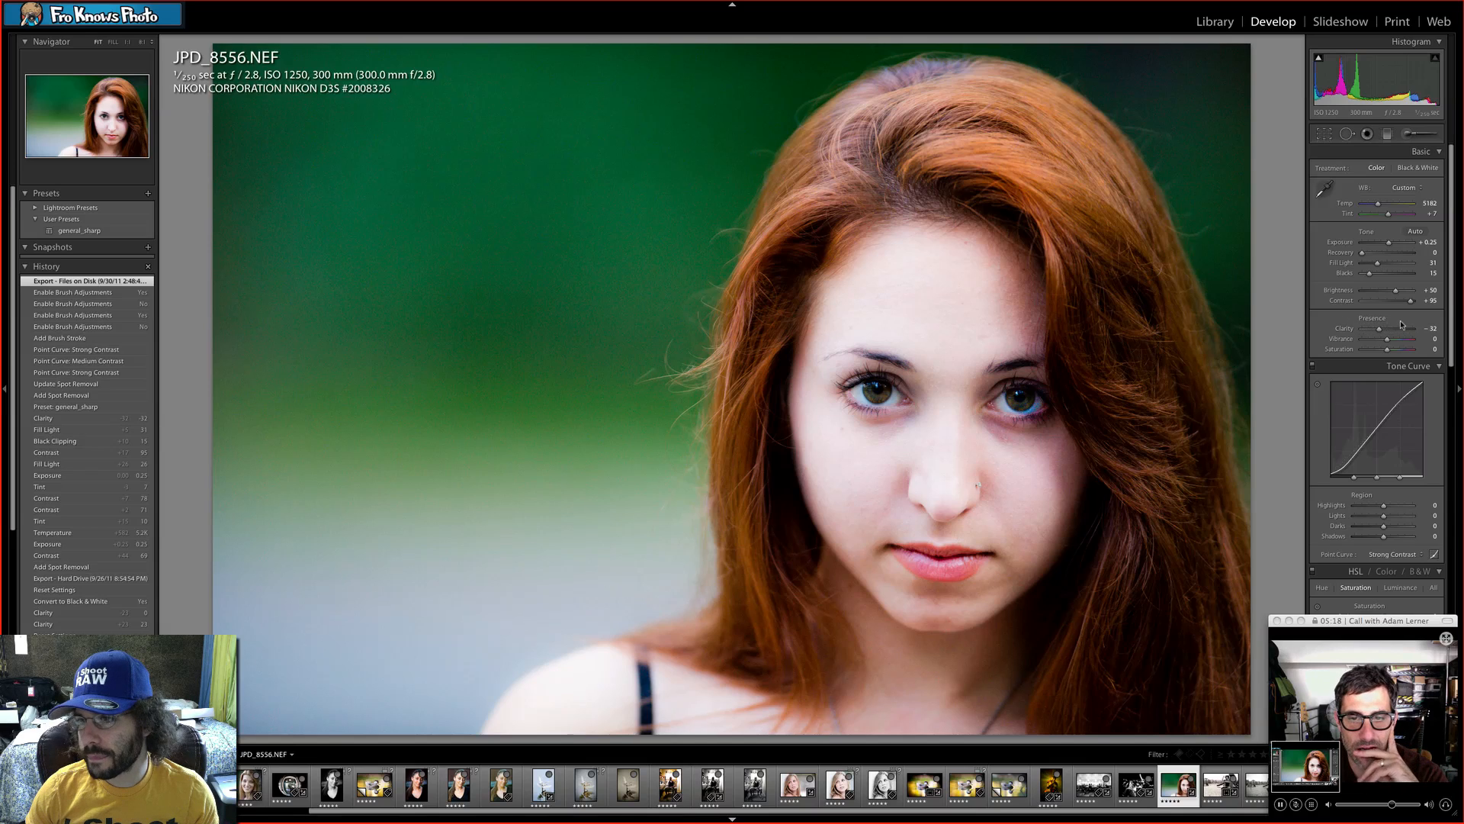
# Try lowering the portrait's Red saturation to -44 and to -13, undoing each change.
pyautogui.scroll(-5, 1401, 324)
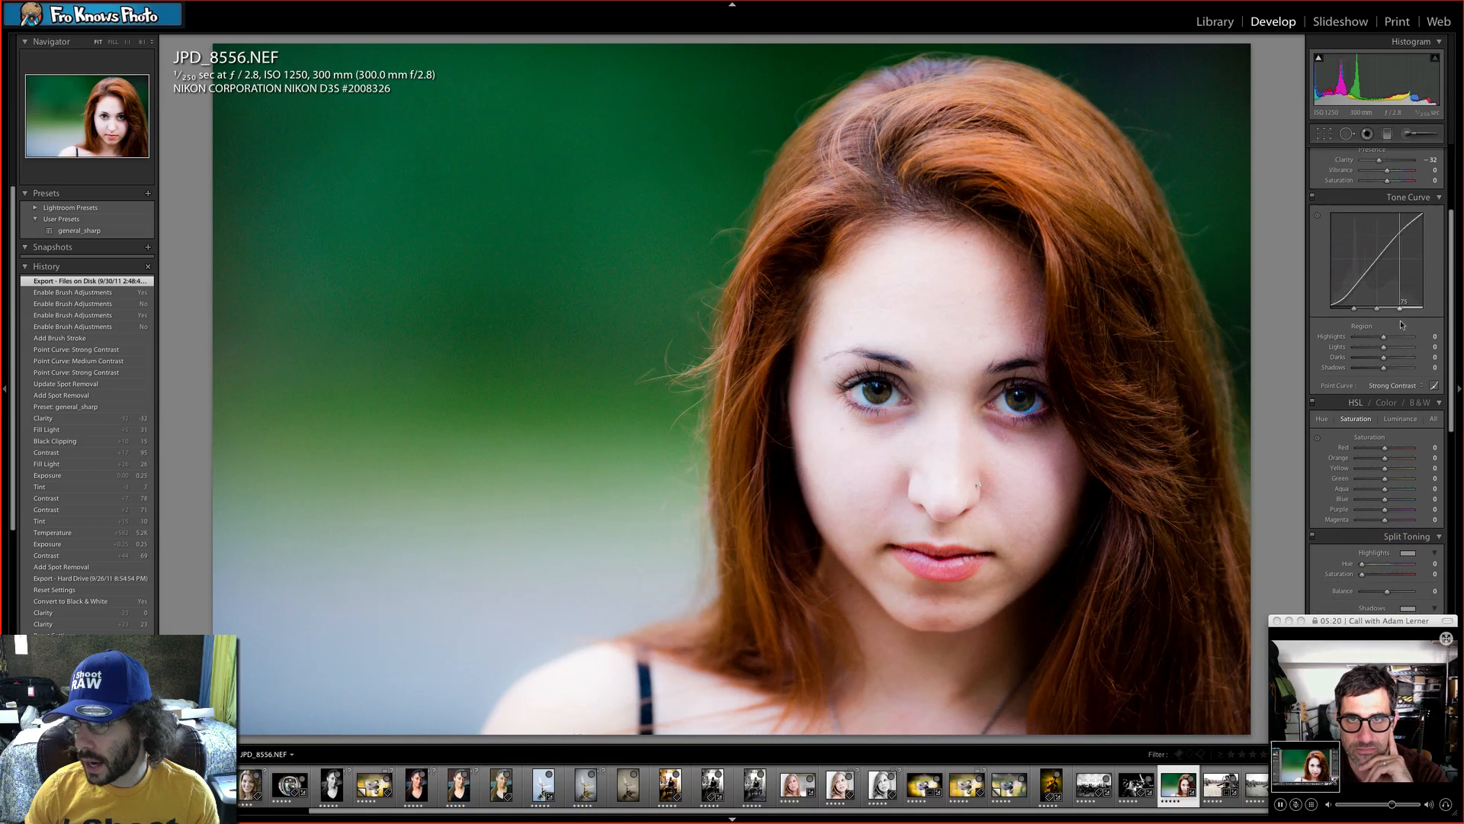
pyautogui.scroll(-2, 1401, 324)
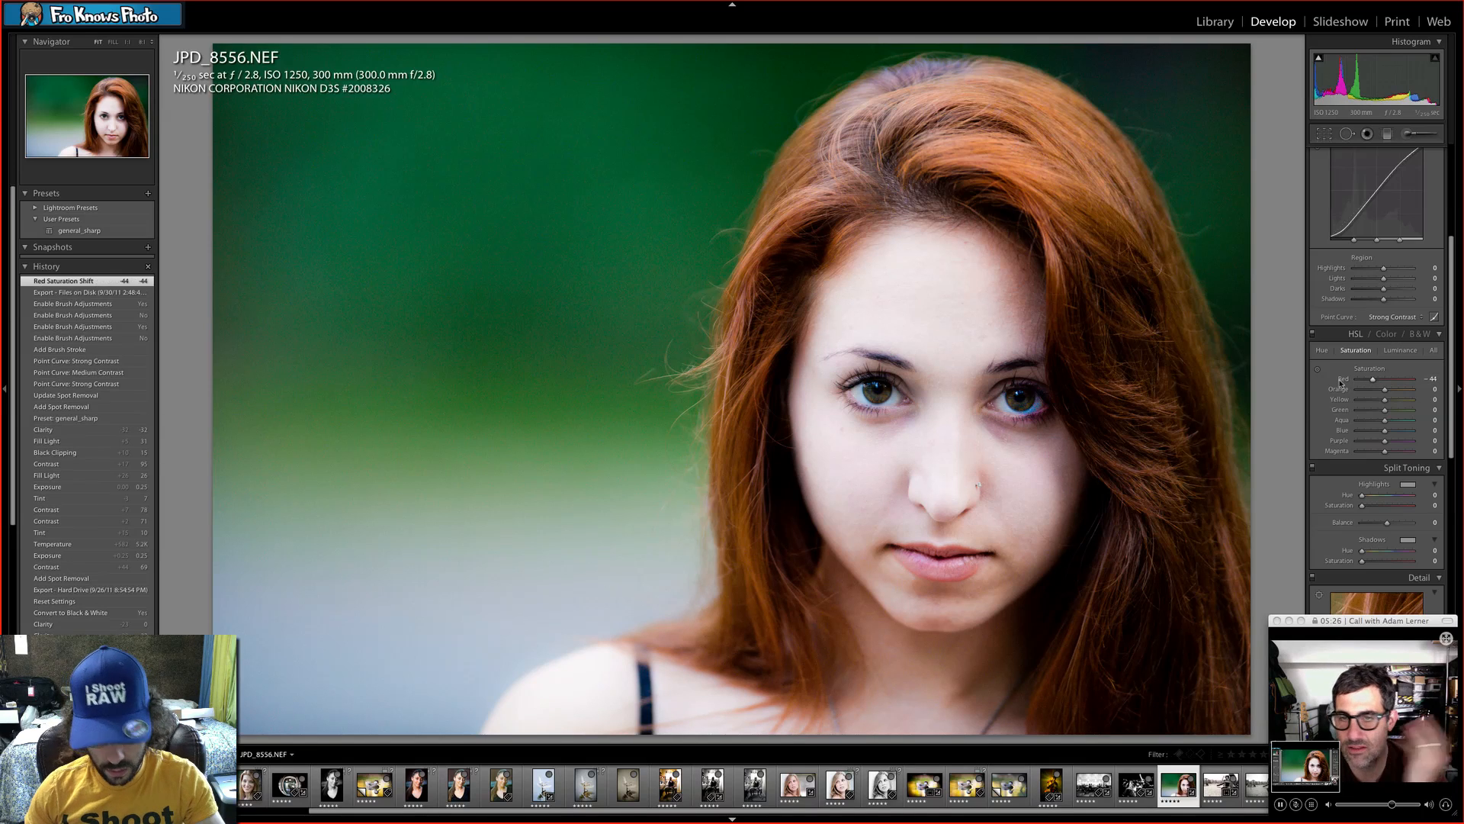
pyautogui.hotkey('ctrl', 'z')
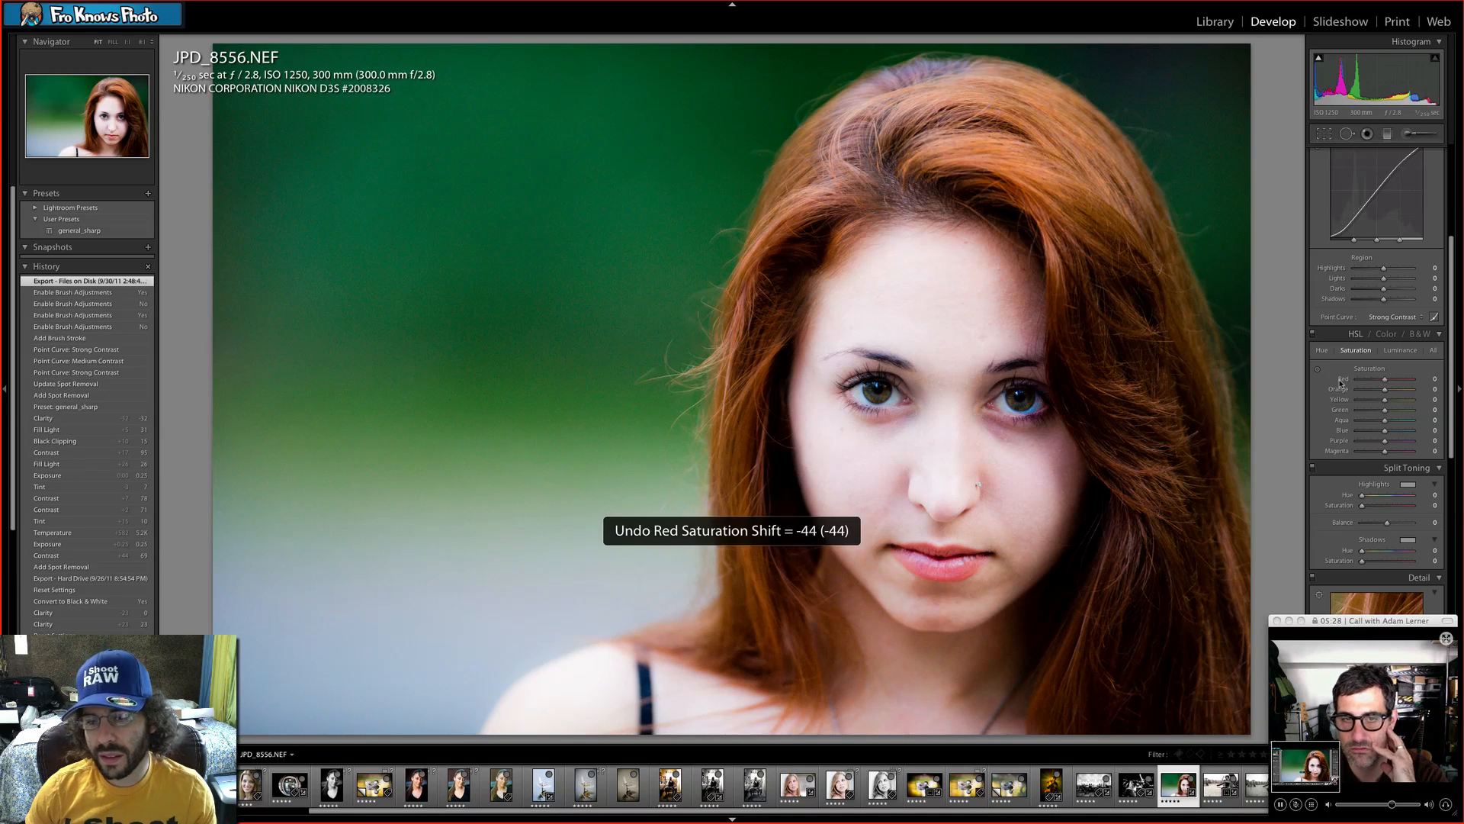
pyautogui.moveTo(1385, 379); pyautogui.dragTo(1382, 381)
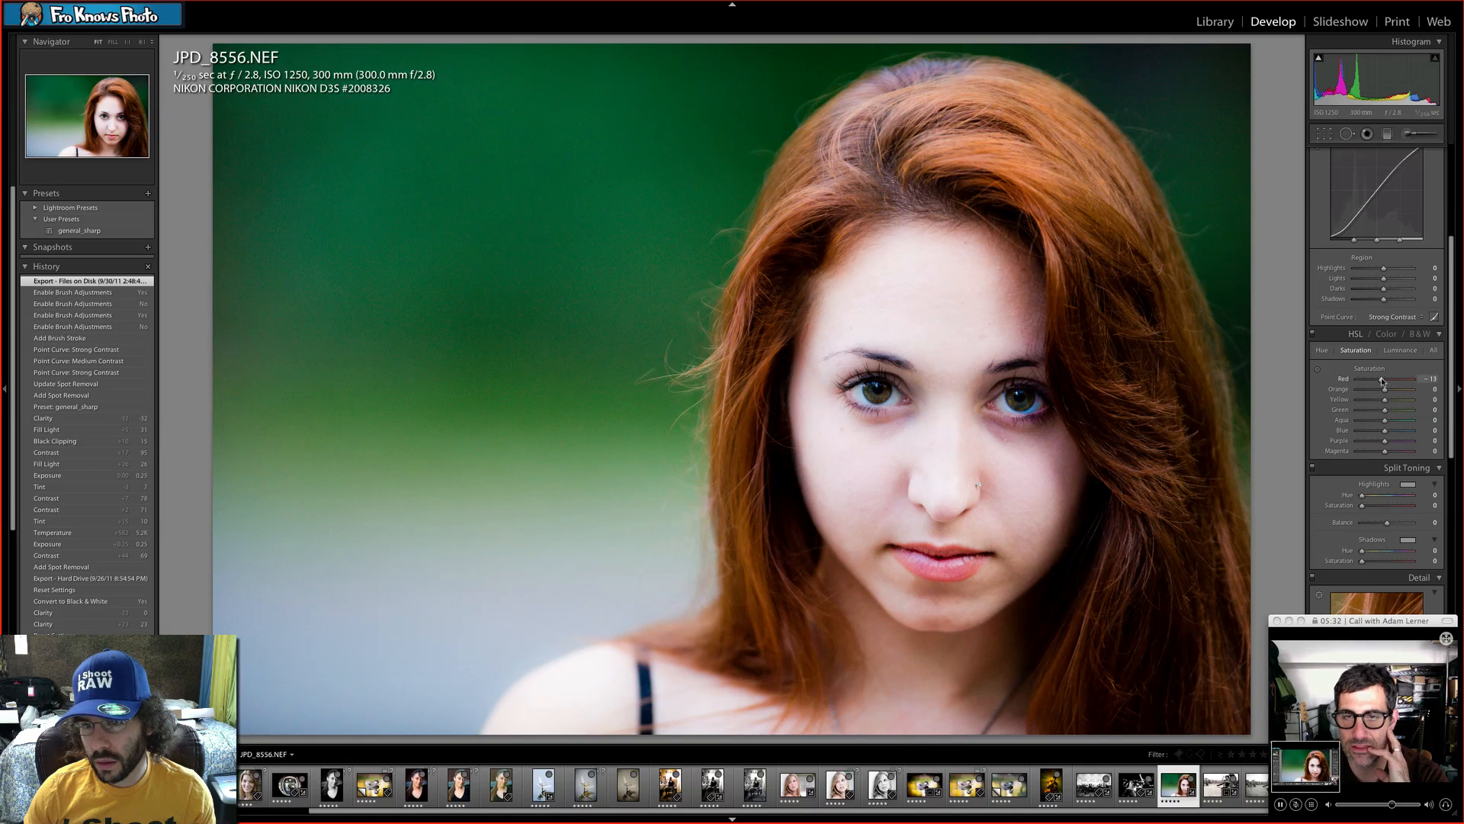
pyautogui.hotkey('ctrl', 'z')
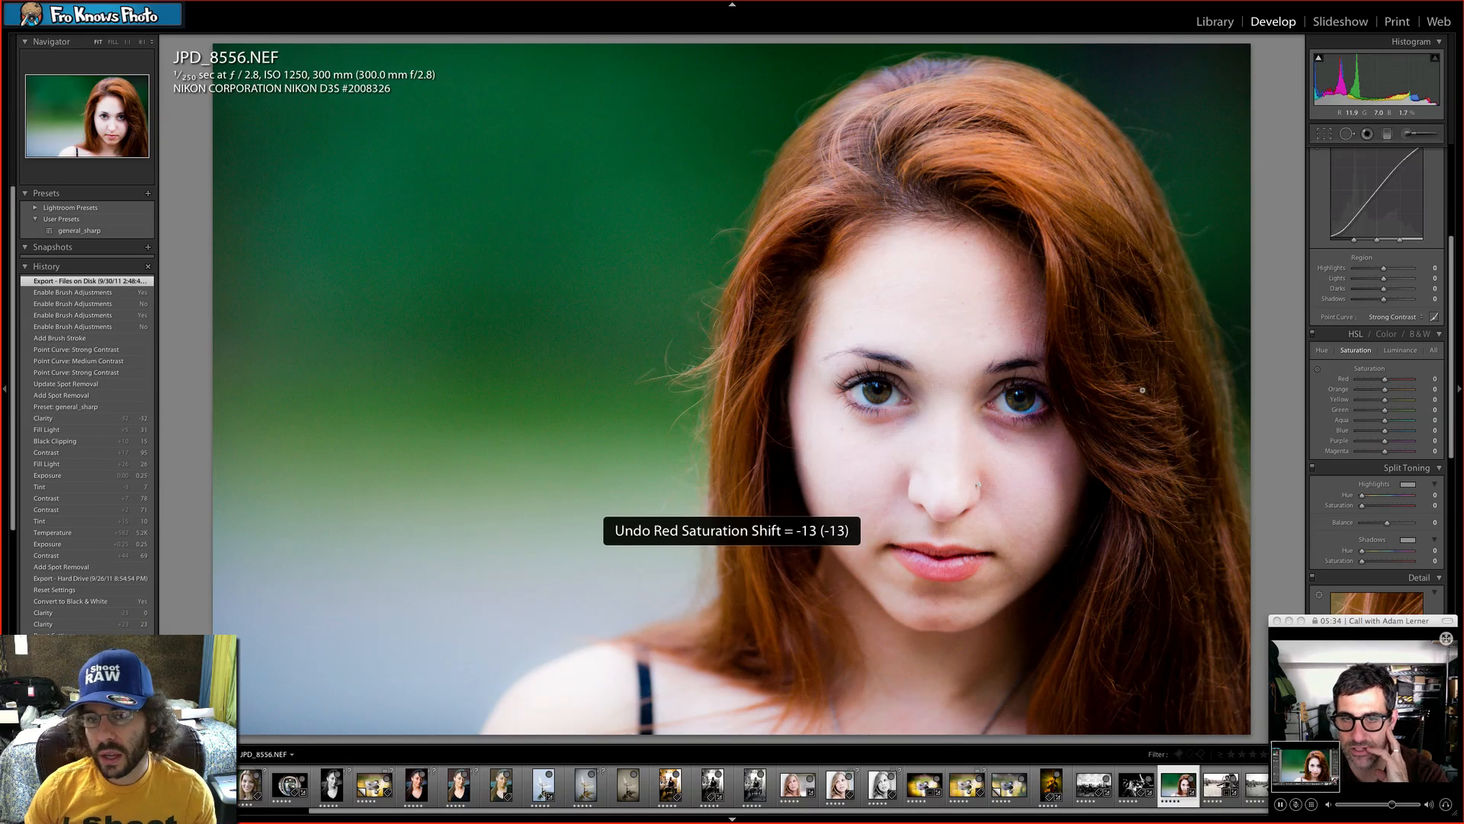
# Try lowering the Contrast to +22 and undo it, and check the portrait against its unedited Before view.
pyautogui.scroll(5, 1397, 346)
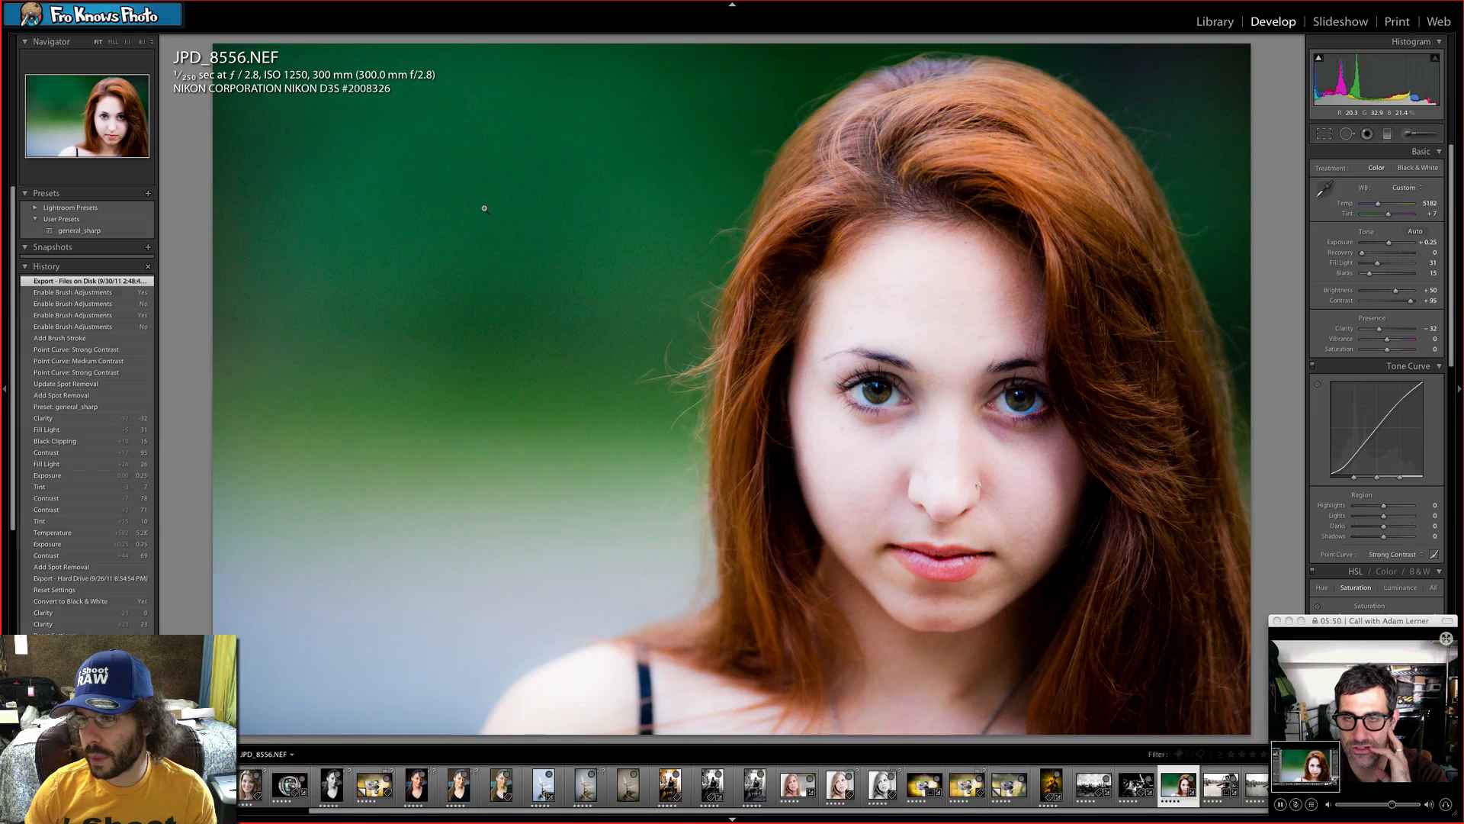
pyautogui.moveTo(1411, 300); pyautogui.dragTo(1386, 303)
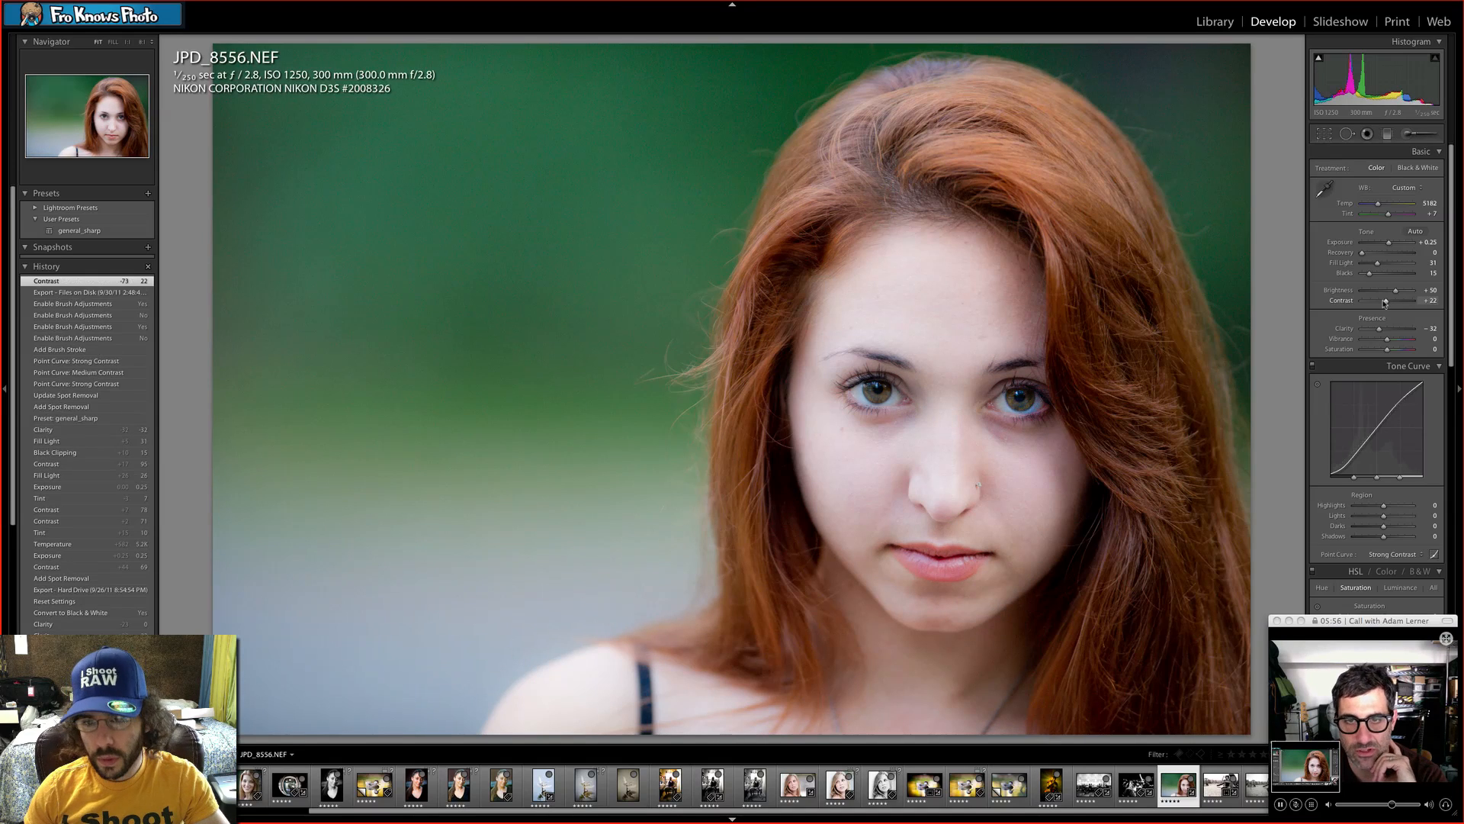
pyautogui.press('super+z')
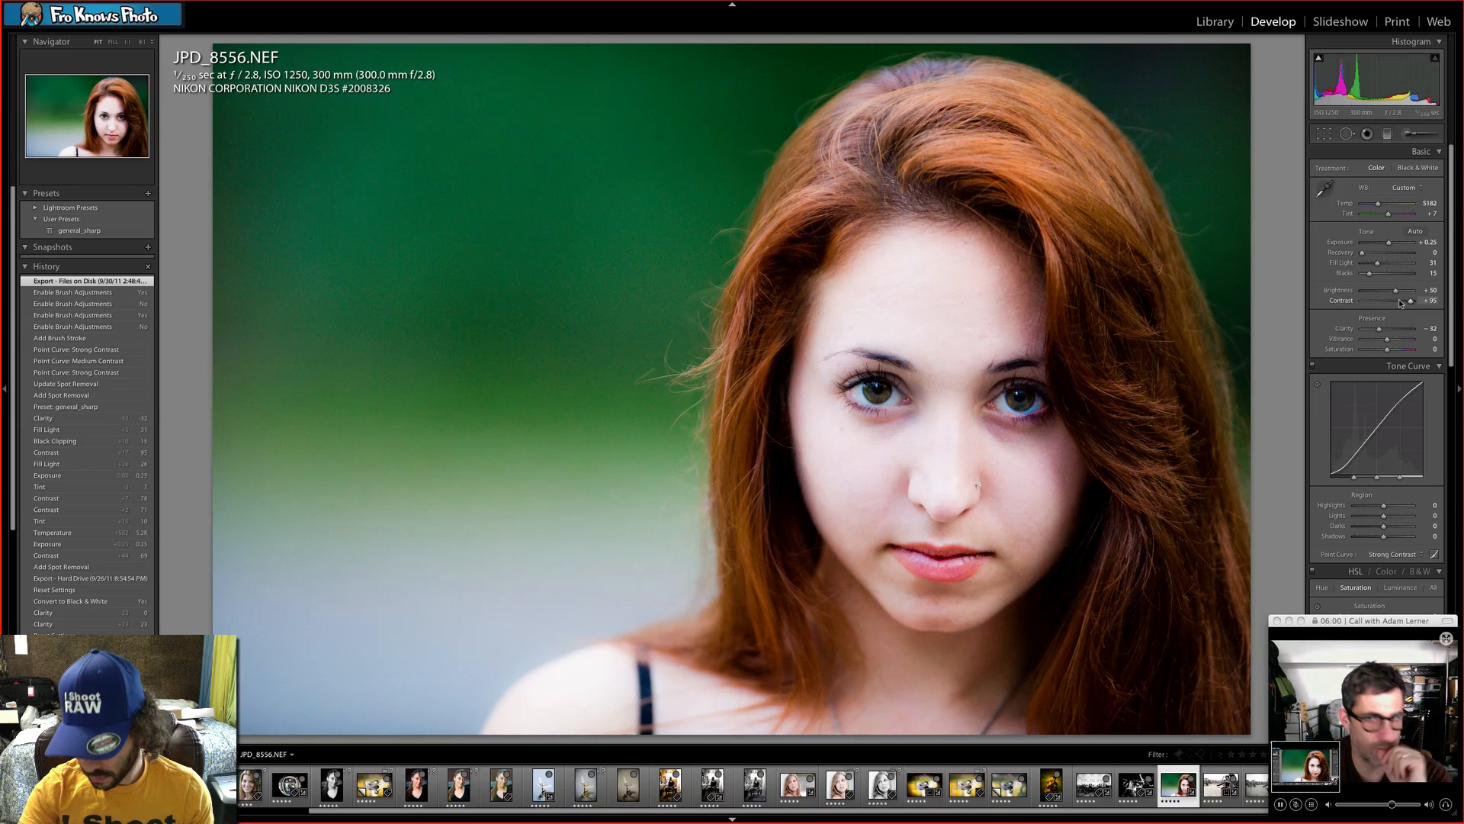
pyautogui.press('\\')
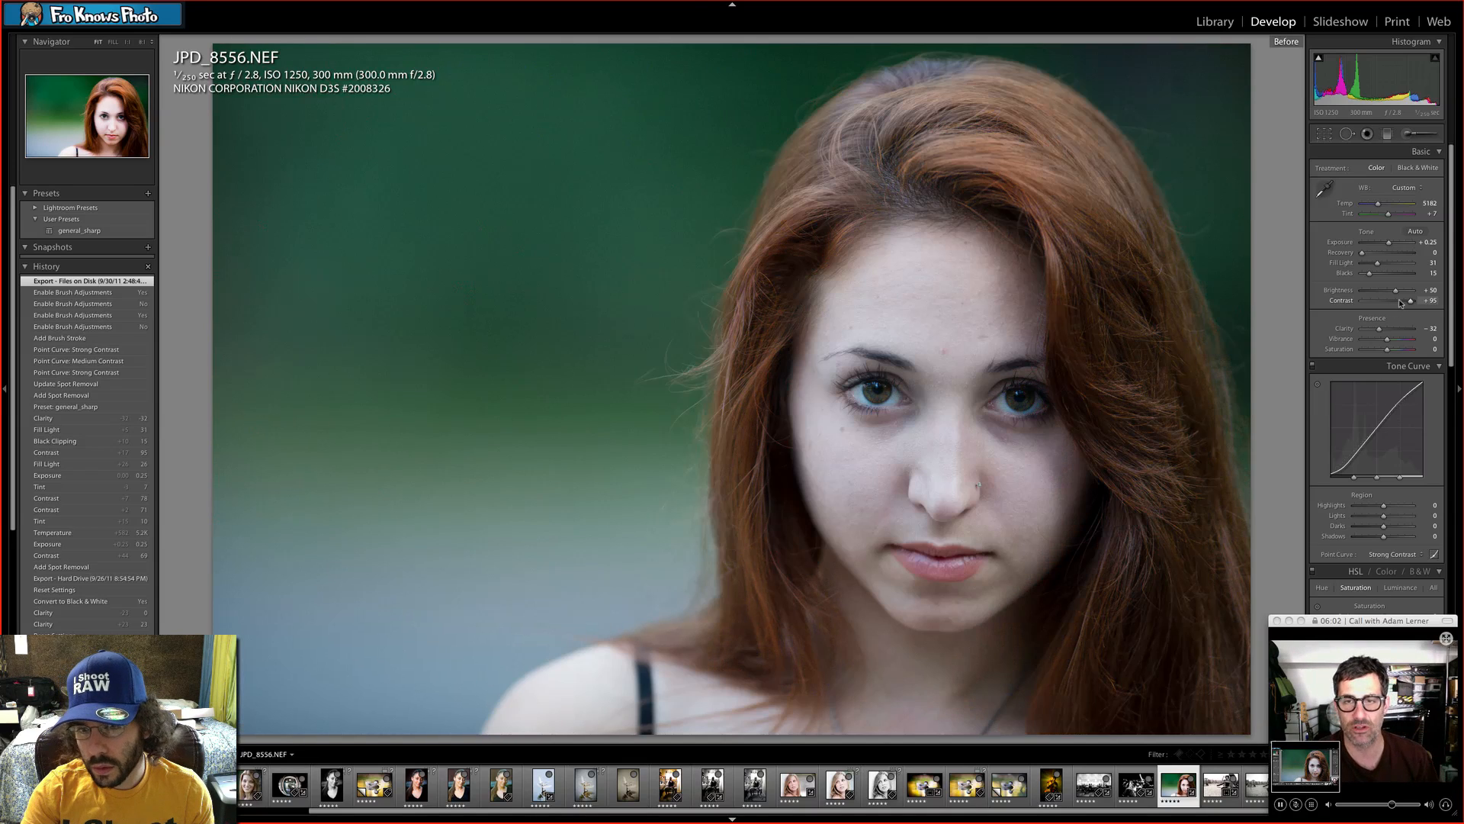
pyautogui.press('\\')
# Try Contrast values of 49 and 83 on the portrait, and settle on 96.
pyautogui.moveTo(1400, 303); pyautogui.dragTo(1396, 301)
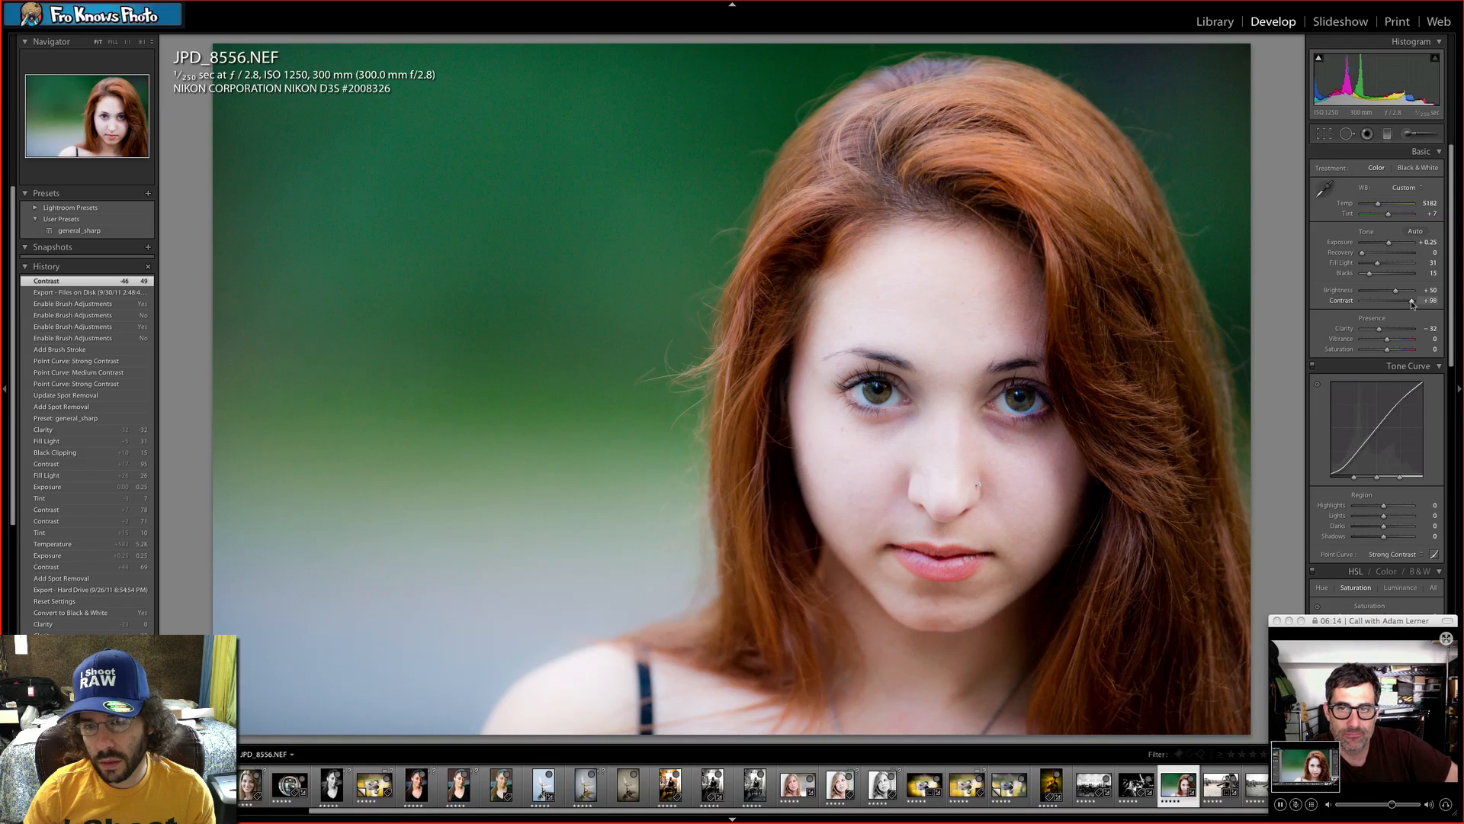
pyautogui.click(1412, 302)
pyautogui.moveTo(1412, 303); pyautogui.dragTo(1407, 305)
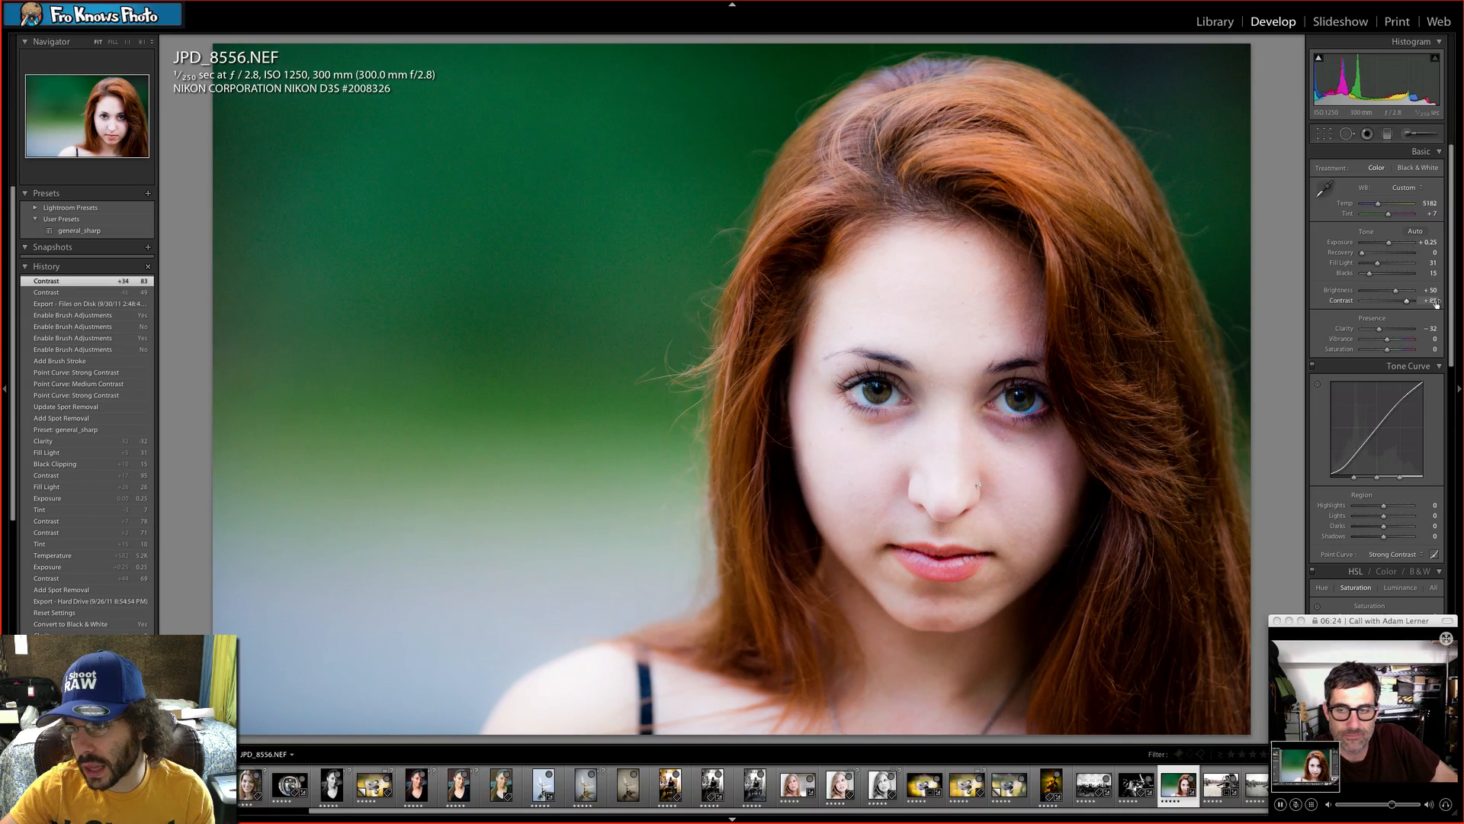
pyautogui.click(1429, 301)
pyautogui.write('96')
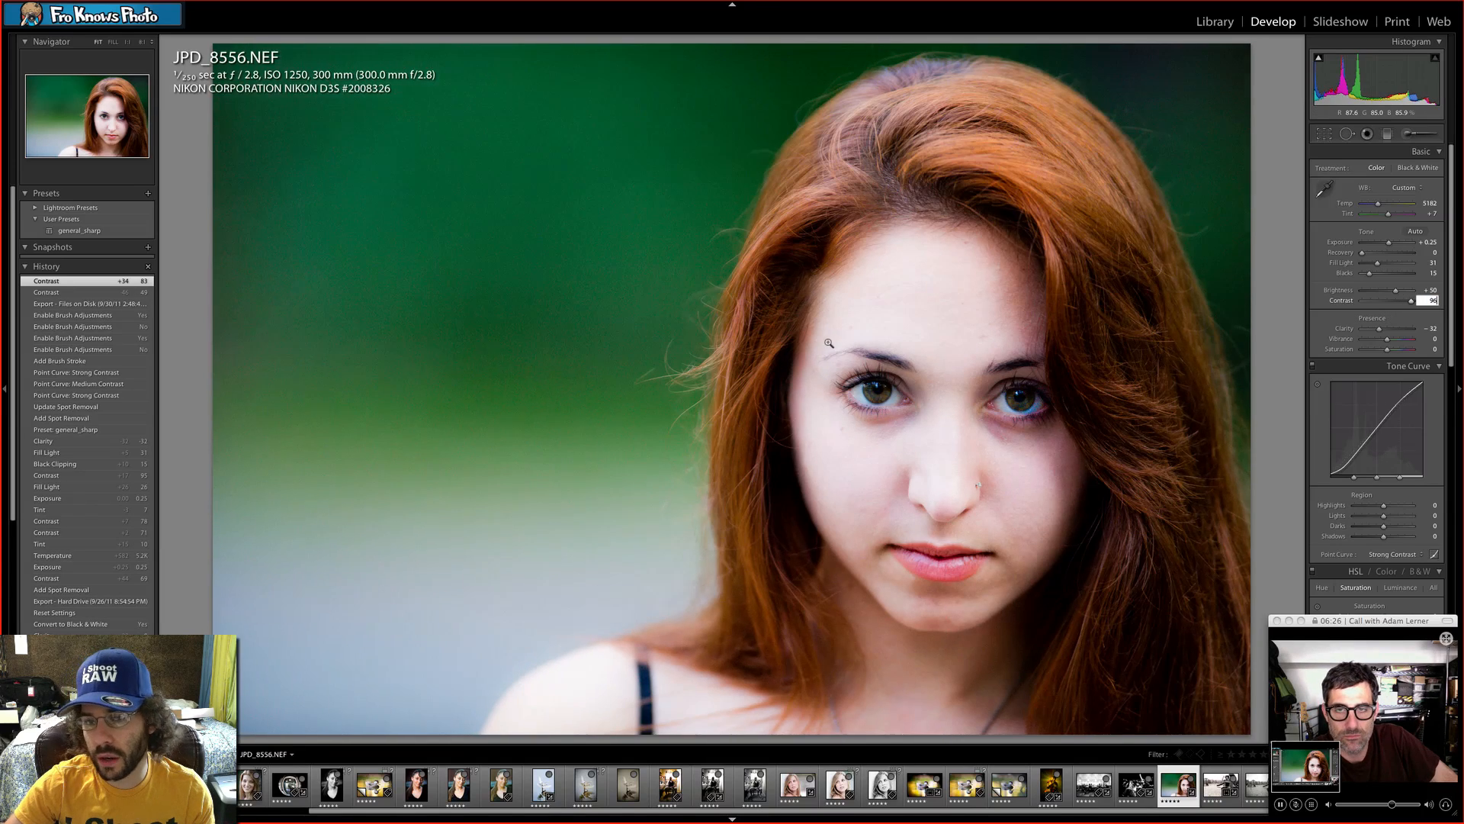
pyautogui.click(851, 342)
pyautogui.click(743, 342)
pyautogui.click(742, 343)
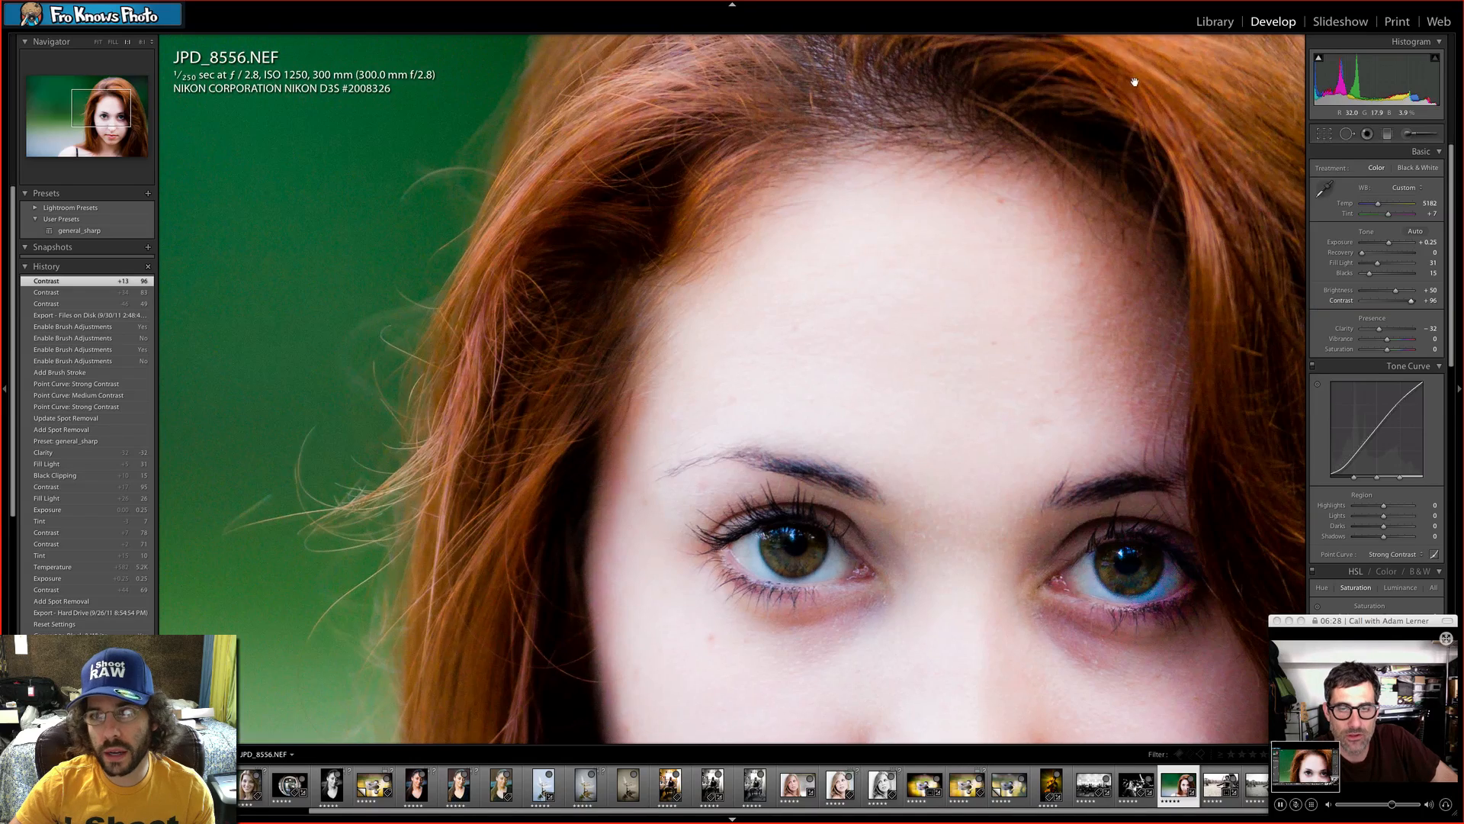
# Return to the Library with the side panels hidden and show both edited versions of the portrait together.
pyautogui.click(1213, 23)
pyautogui.press('Tab')
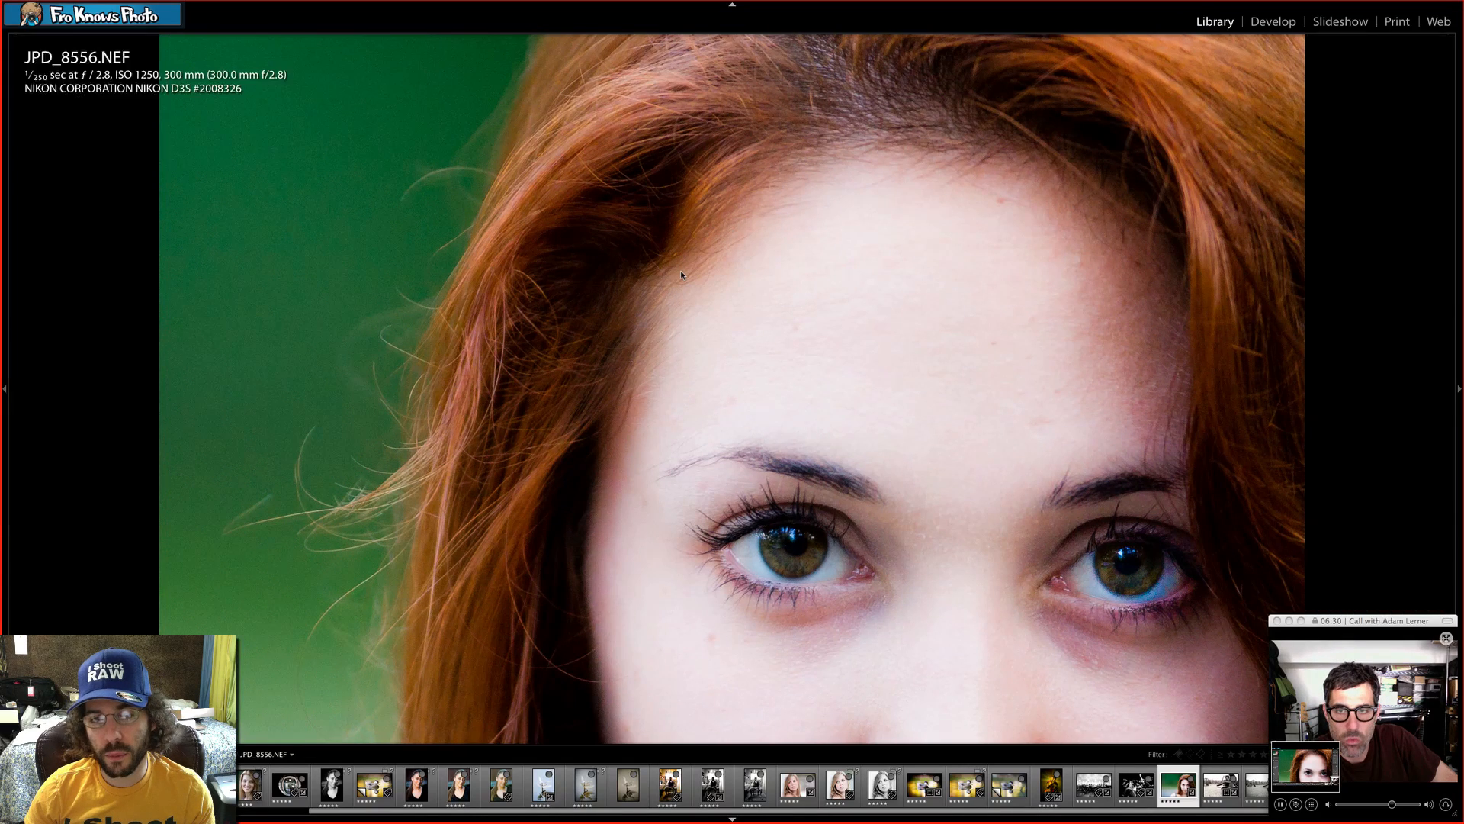
pyautogui.press('c')
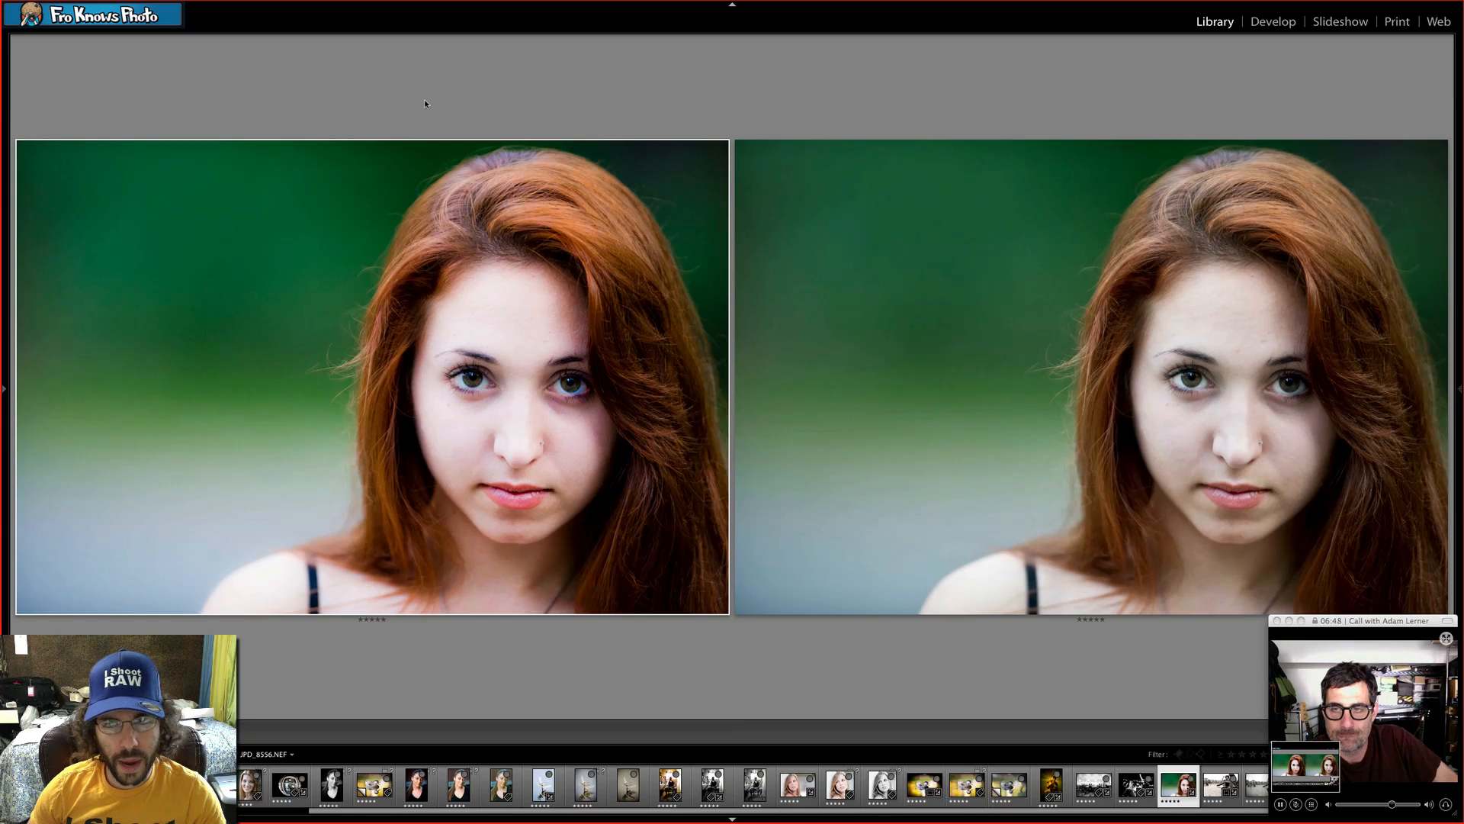
pyautogui.click(904, 257)
pyautogui.click(847, 261)
pyautogui.moveTo(366, 242)
pyautogui.mouseDown()
pyautogui.moveTo(670, 250)
pyautogui.moveTo(578, 252)
pyautogui.mouseUp()
pyautogui.click(578, 253)
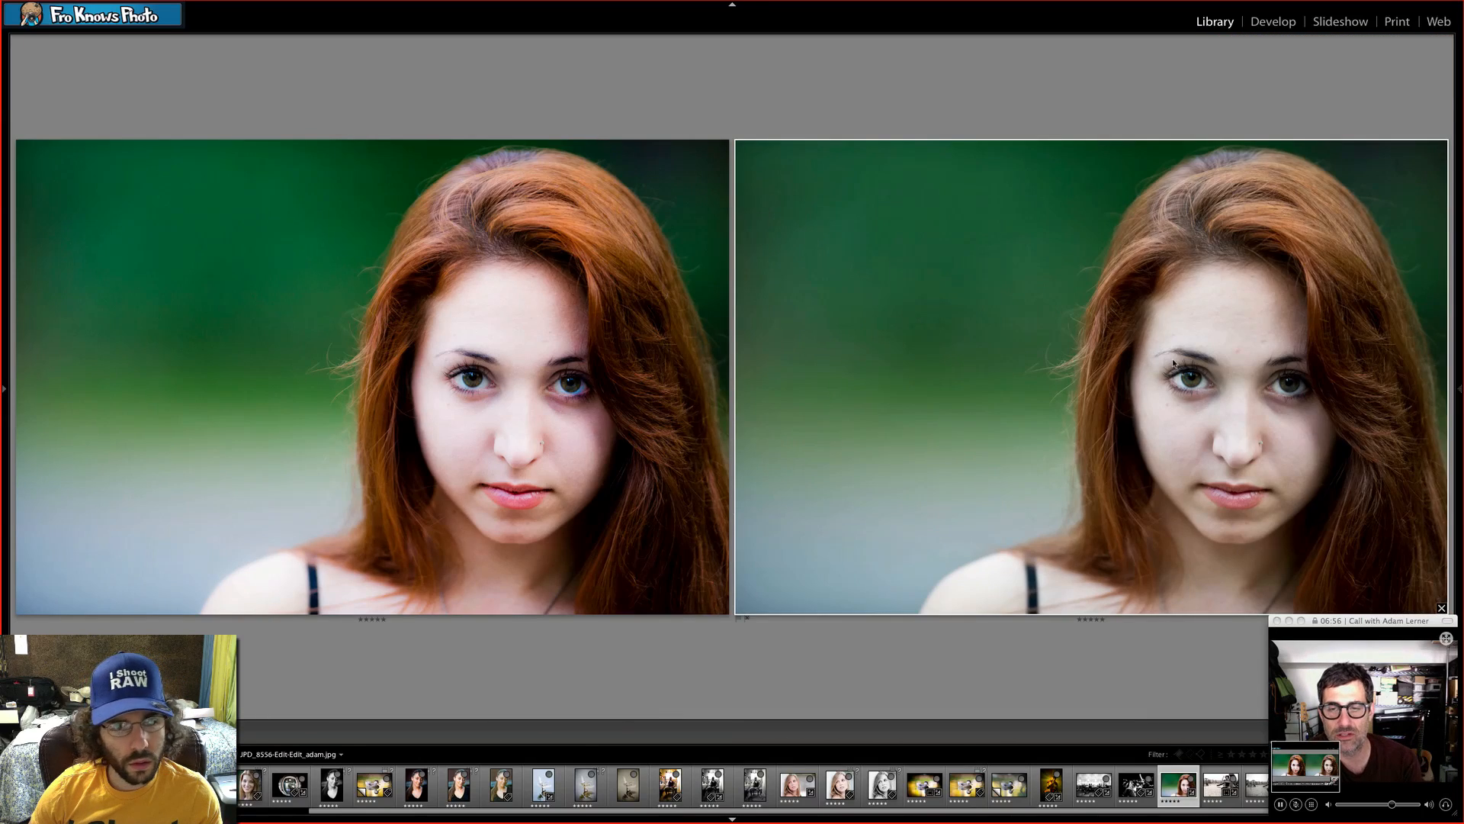
# Examine the forehead and eyes of JPD_8556-Edit-Edit_adam.jpg up close, and return to the two-photo view.
pyautogui.click(1173, 363)
pyautogui.moveTo(1067, 321); pyautogui.dragTo(616, 117)
pyautogui.moveTo(886, 285); pyautogui.dragTo(655, 196)
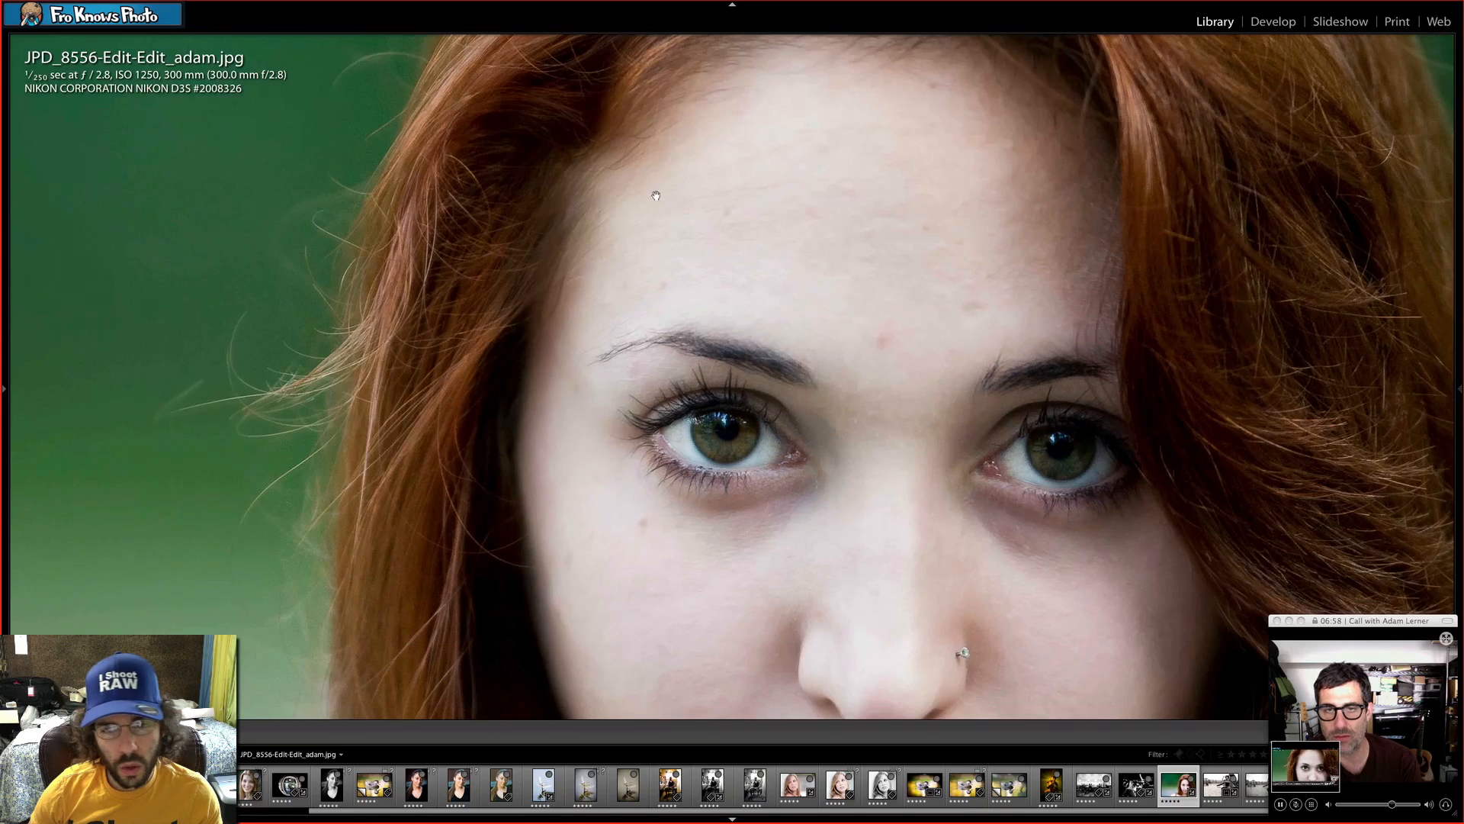
pyautogui.moveTo(759, 277); pyautogui.dragTo(694, 204)
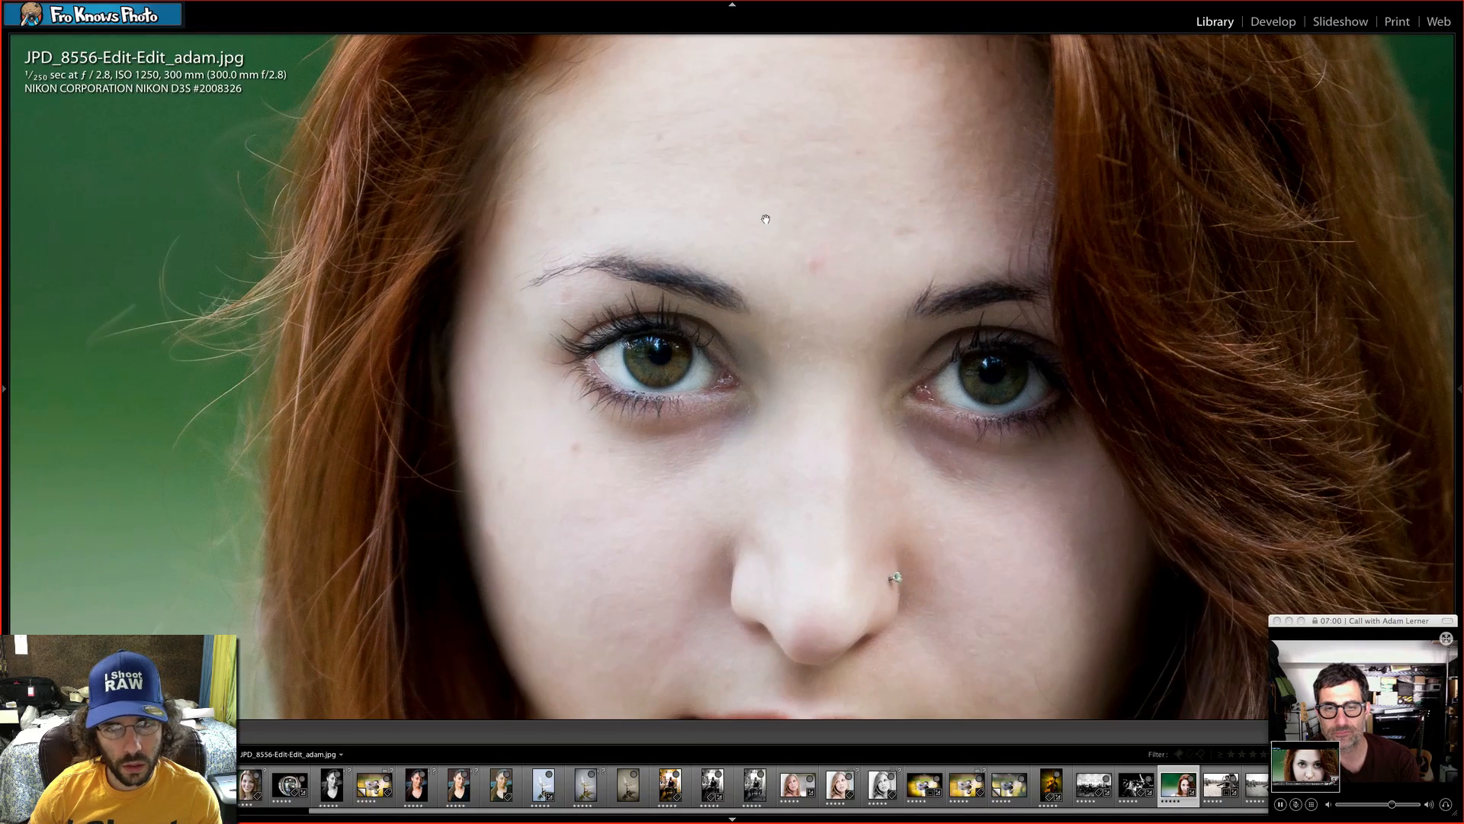
pyautogui.click(729, 268)
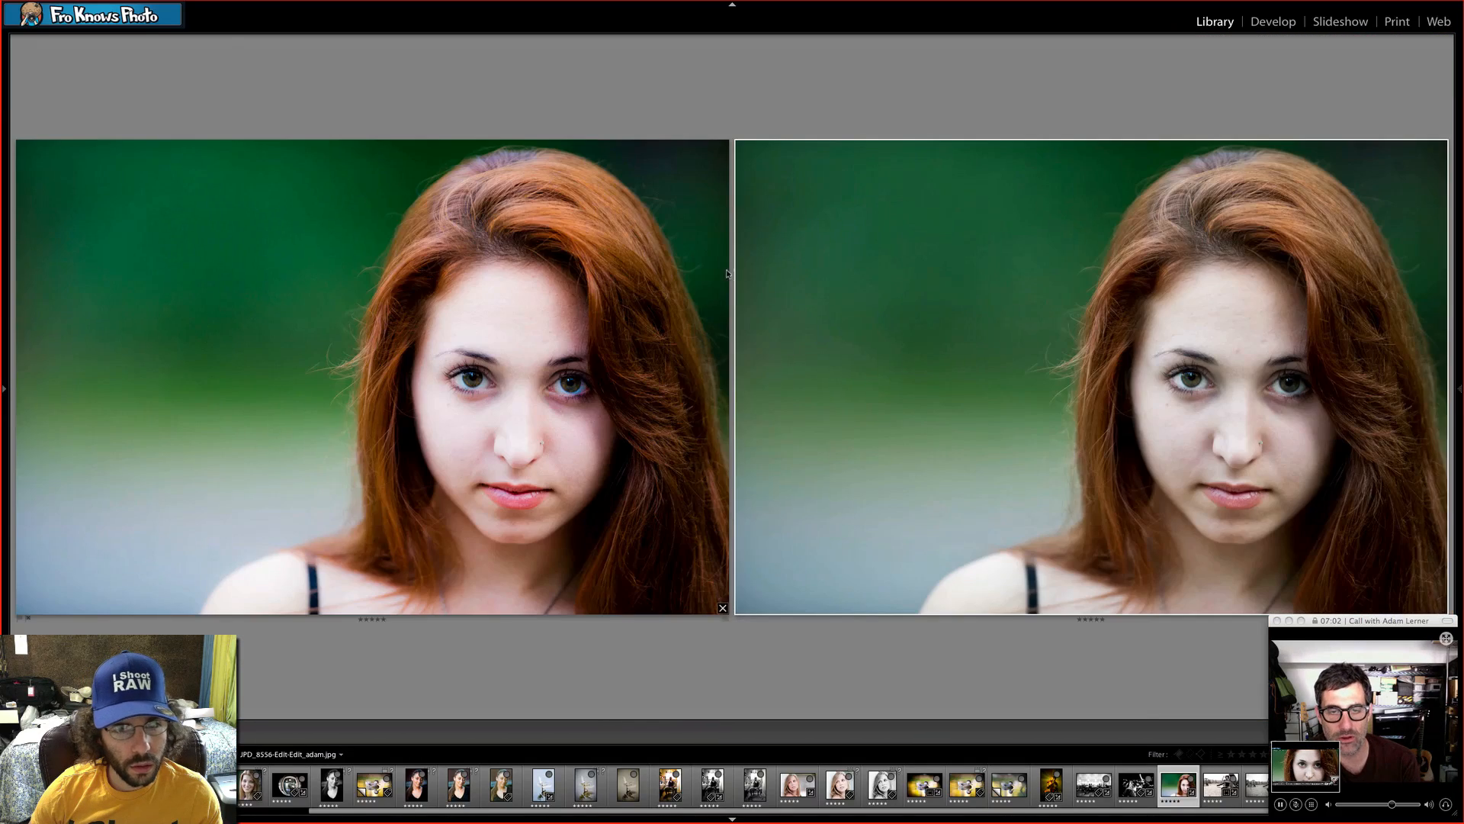
# Examine the hair, forehead and eyes of JPD_8556.NEF up close.
pyautogui.click(499, 352)
pyautogui.click(493, 352)
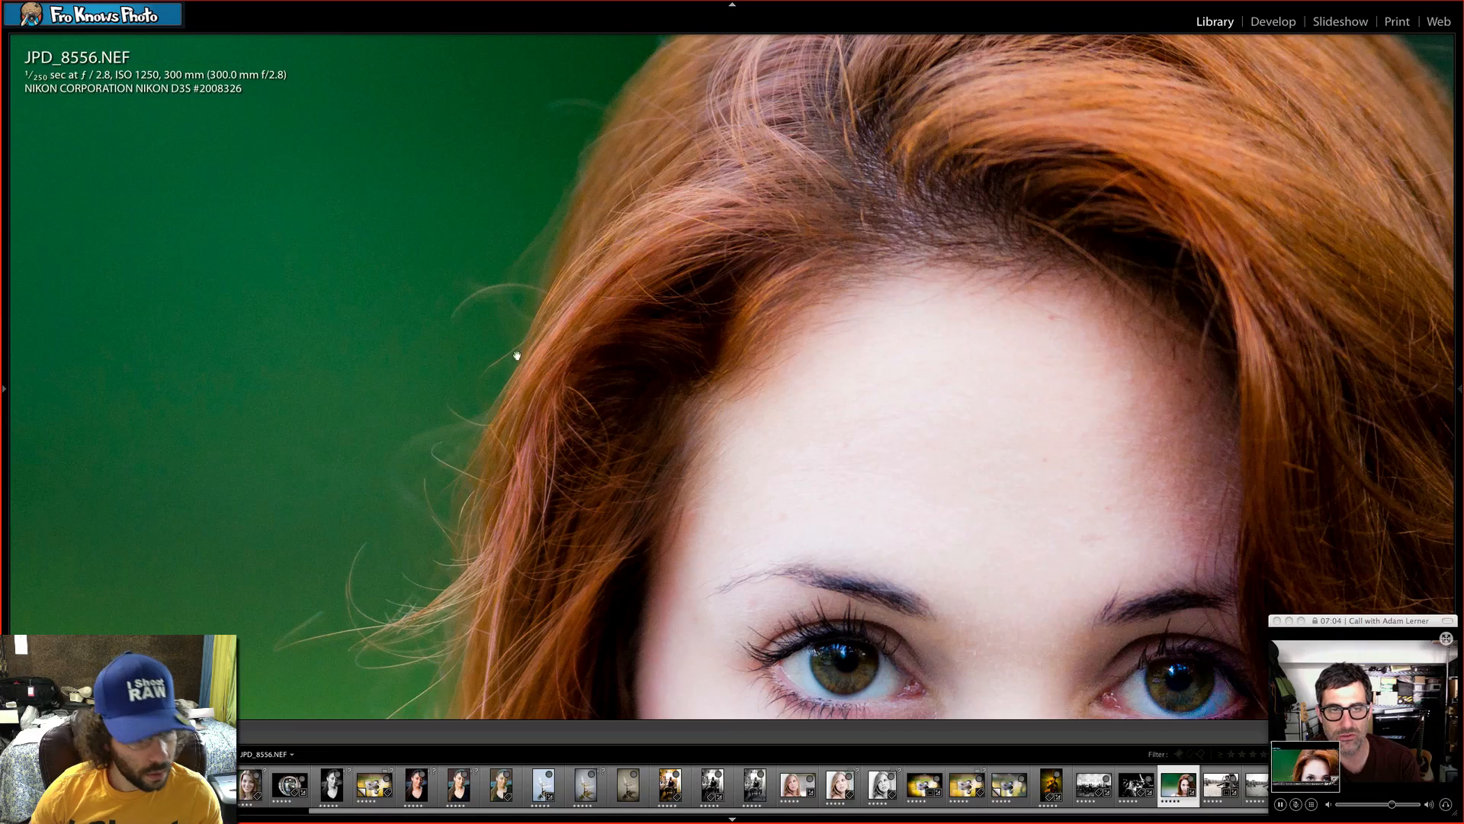
pyautogui.moveTo(648, 422); pyautogui.dragTo(369, 320)
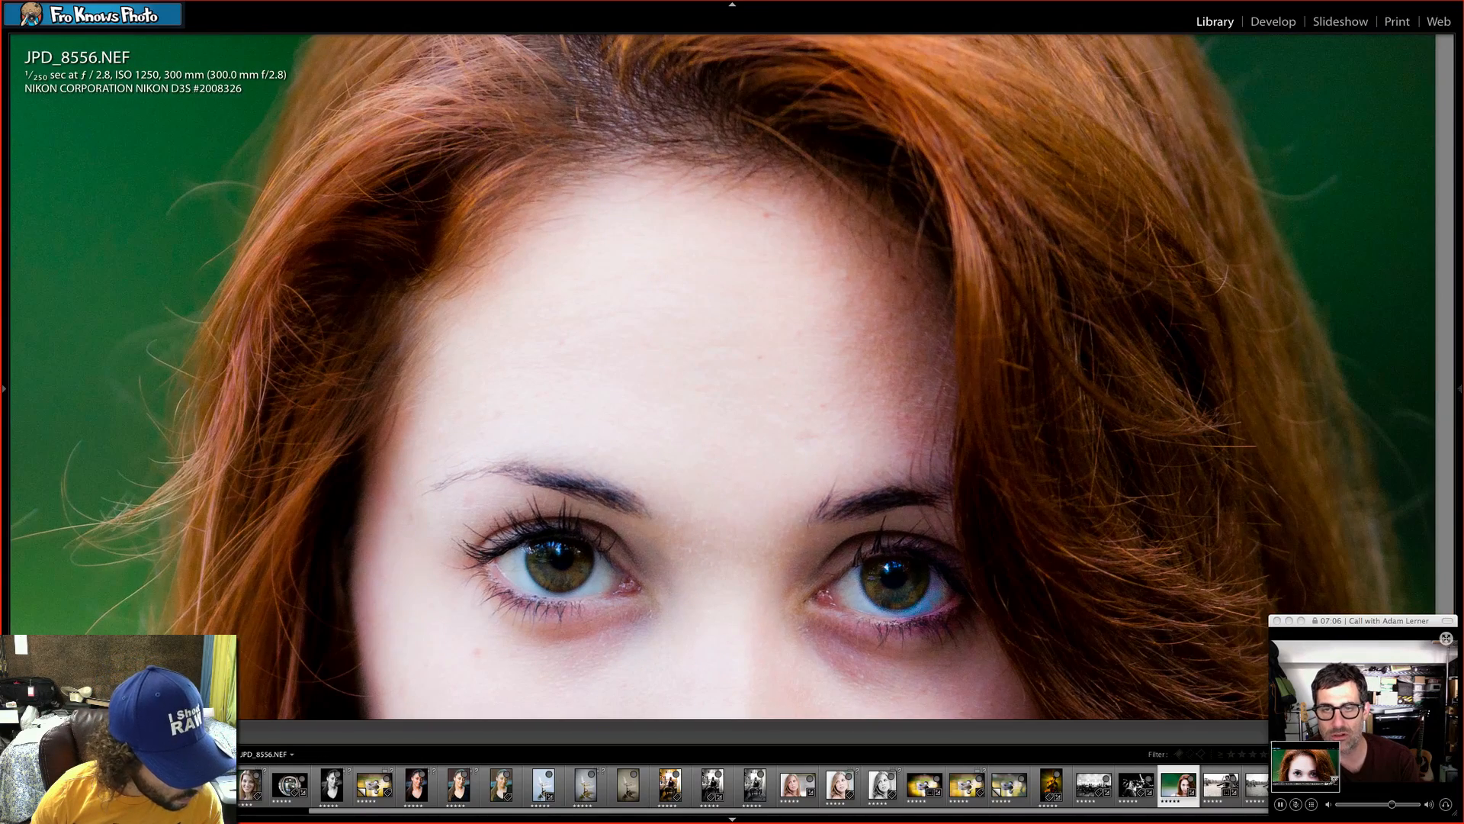
# Open both versions enlarged in Compare view and compare the eyes, nose and lips.
pyautogui.press('c')
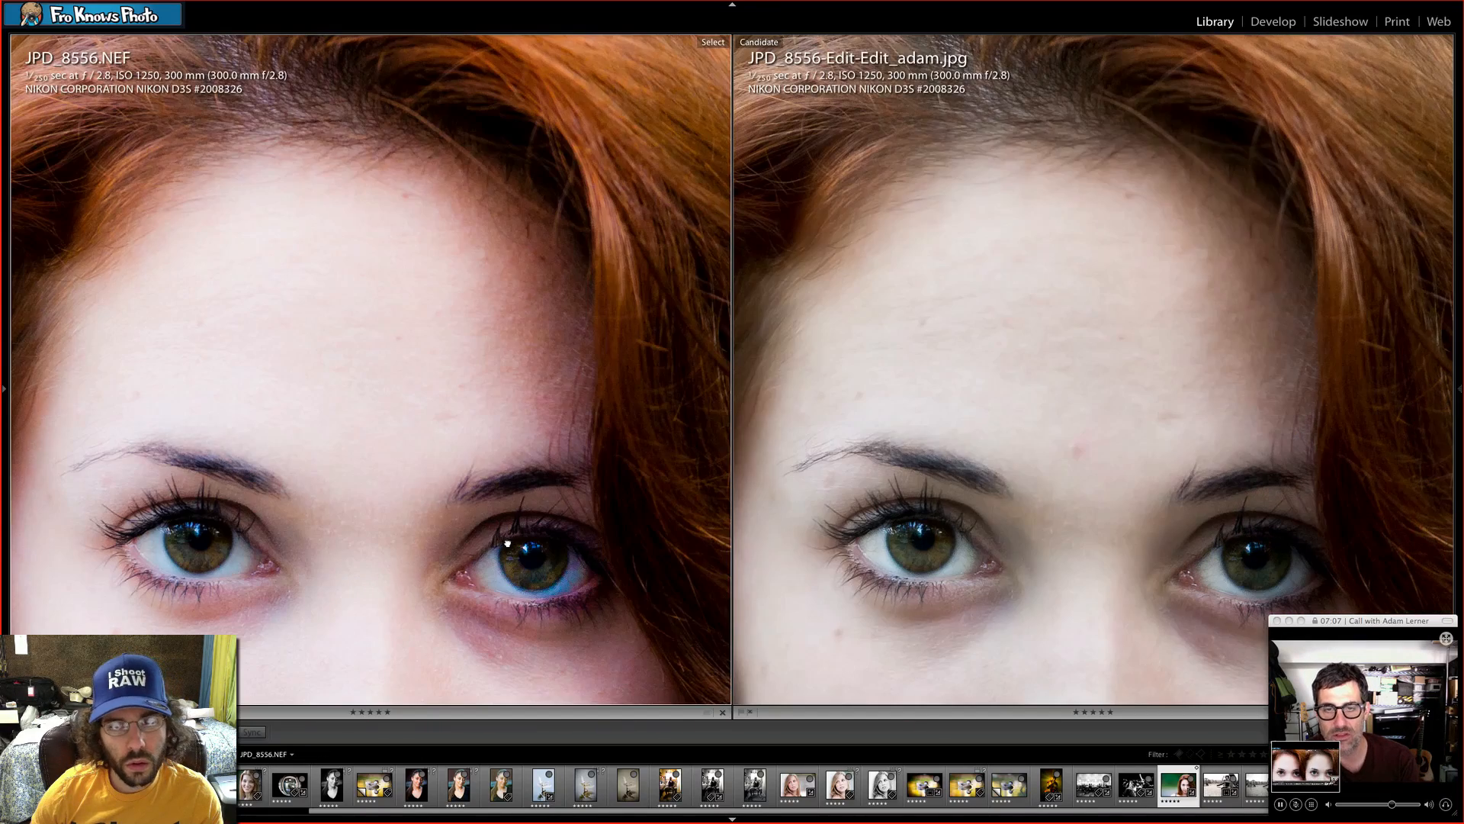
pyautogui.moveTo(507, 543); pyautogui.dragTo(572, 221)
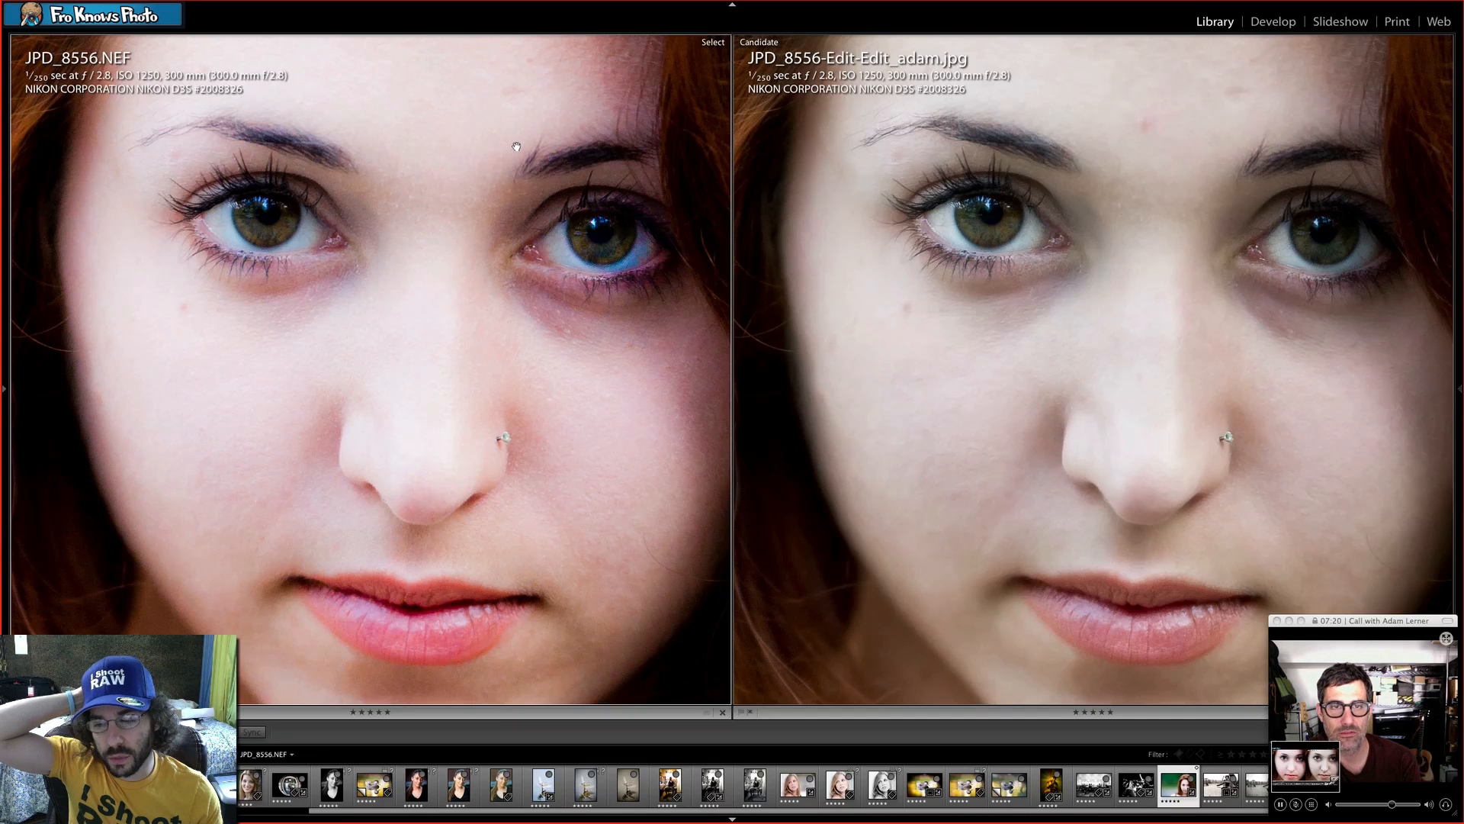
pyautogui.moveTo(473, 147); pyautogui.dragTo(515, 287)
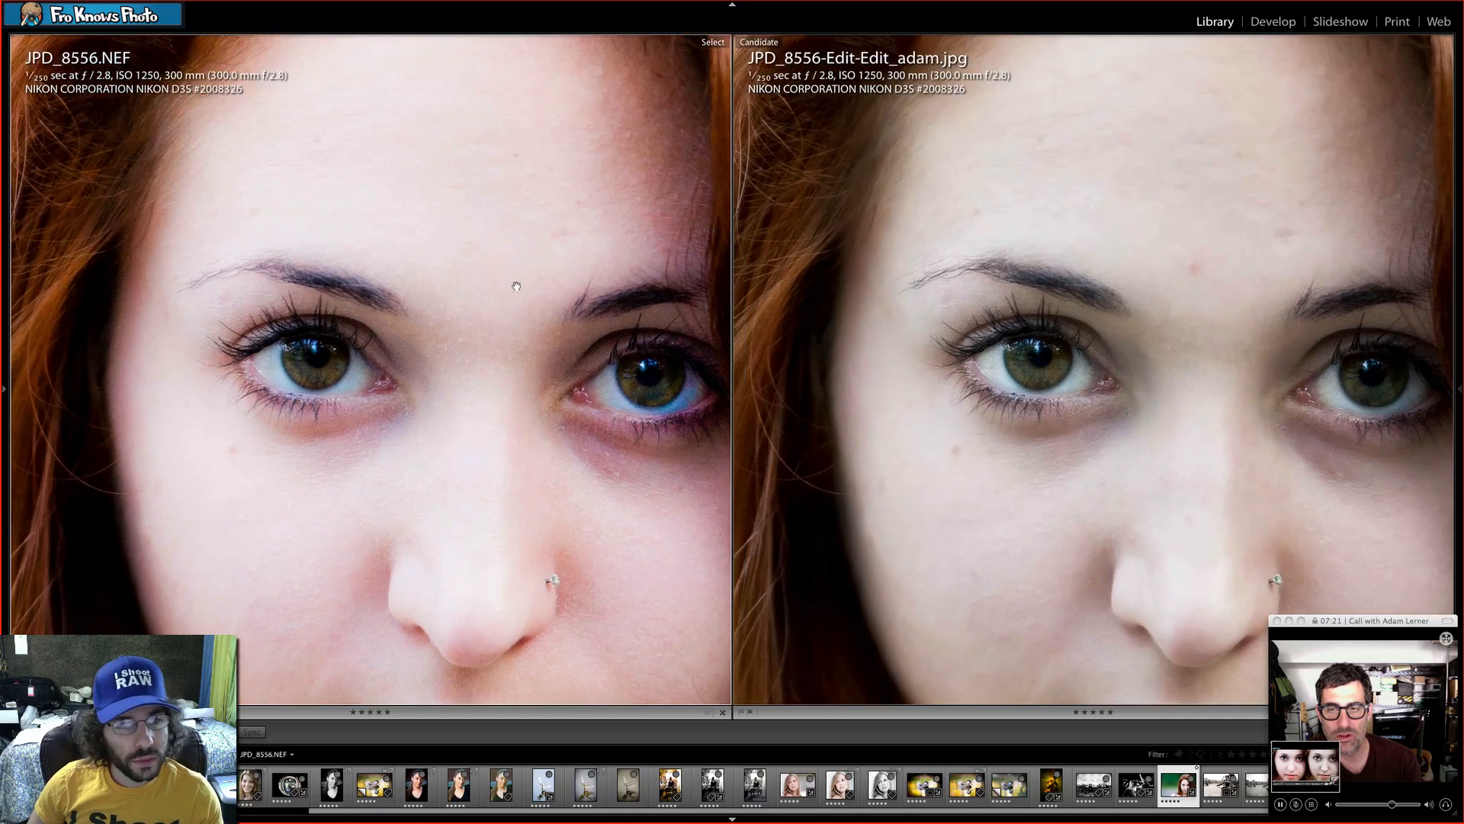
# Compare the noise and smoothness of the green background in both versions.
pyautogui.moveTo(359, 181); pyautogui.dragTo(463, 305)
pyautogui.moveTo(362, 220); pyautogui.dragTo(487, 378)
pyautogui.moveTo(550, 277); pyautogui.dragTo(639, 315)
pyautogui.moveTo(465, 248); pyautogui.dragTo(656, 324)
pyautogui.moveTo(333, 222); pyautogui.dragTo(460, 250)
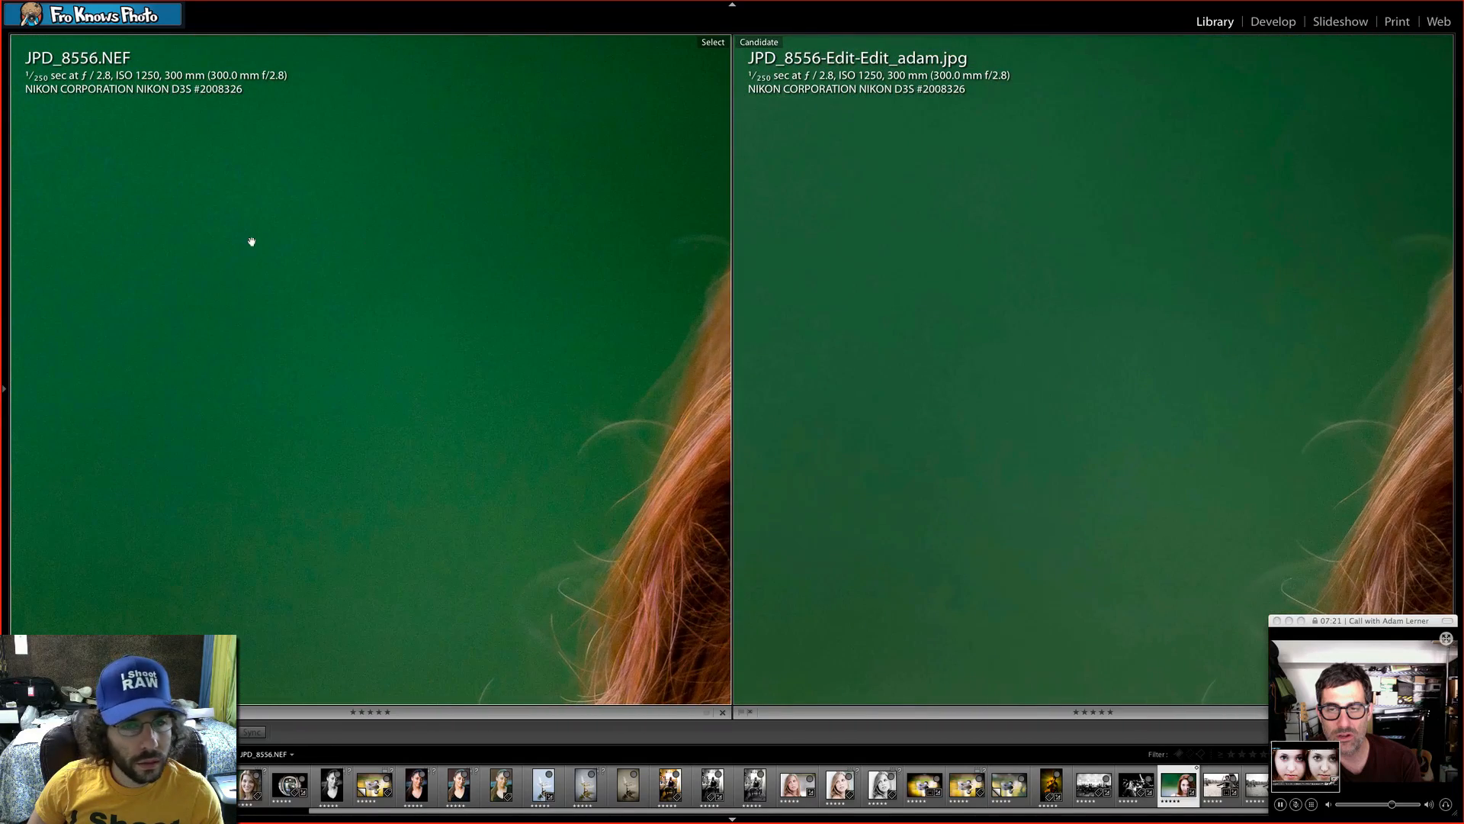
pyautogui.moveTo(251, 239); pyautogui.dragTo(562, 230)
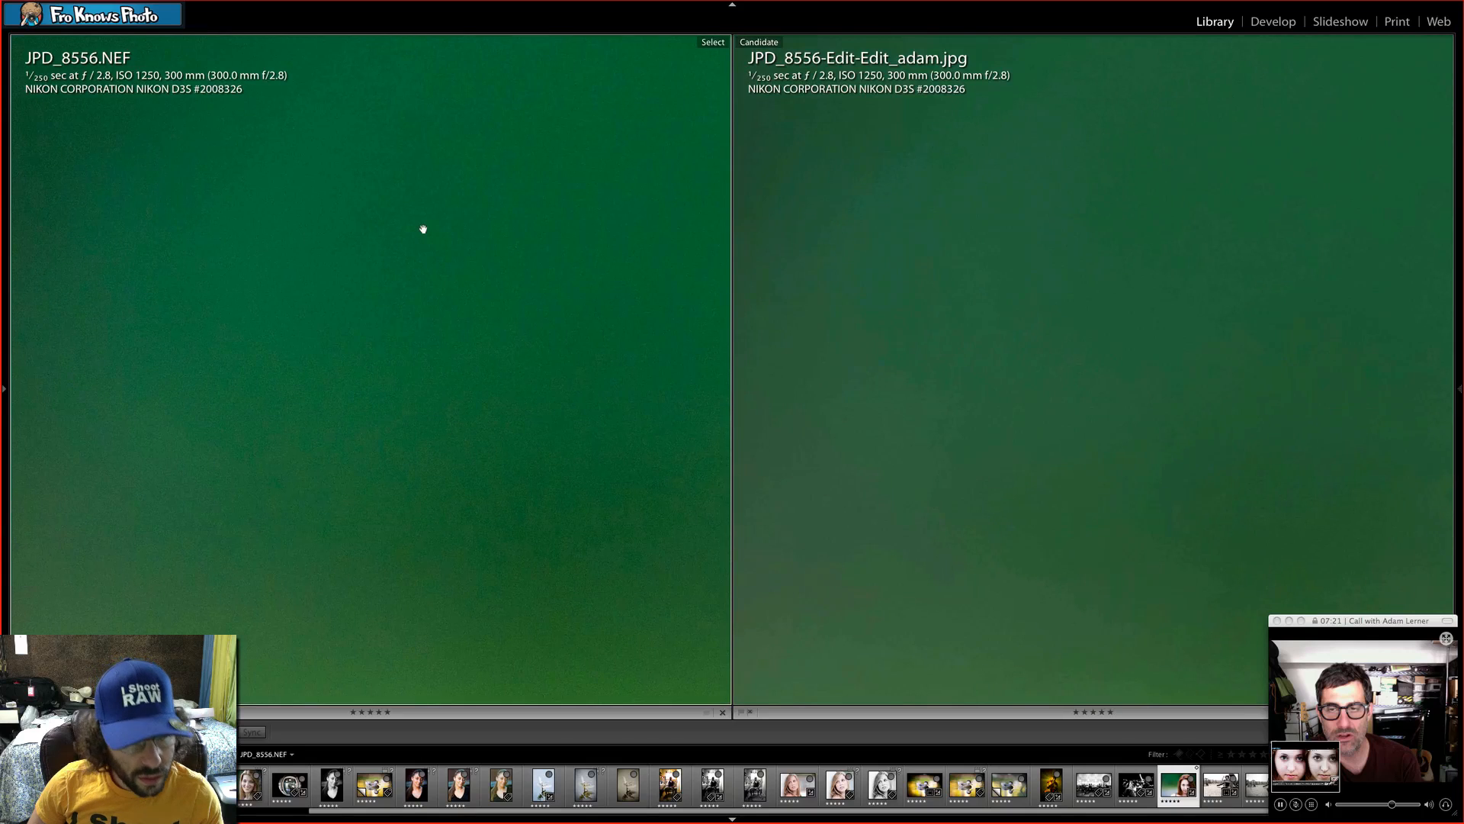
pyautogui.moveTo(271, 343); pyautogui.dragTo(523, 209)
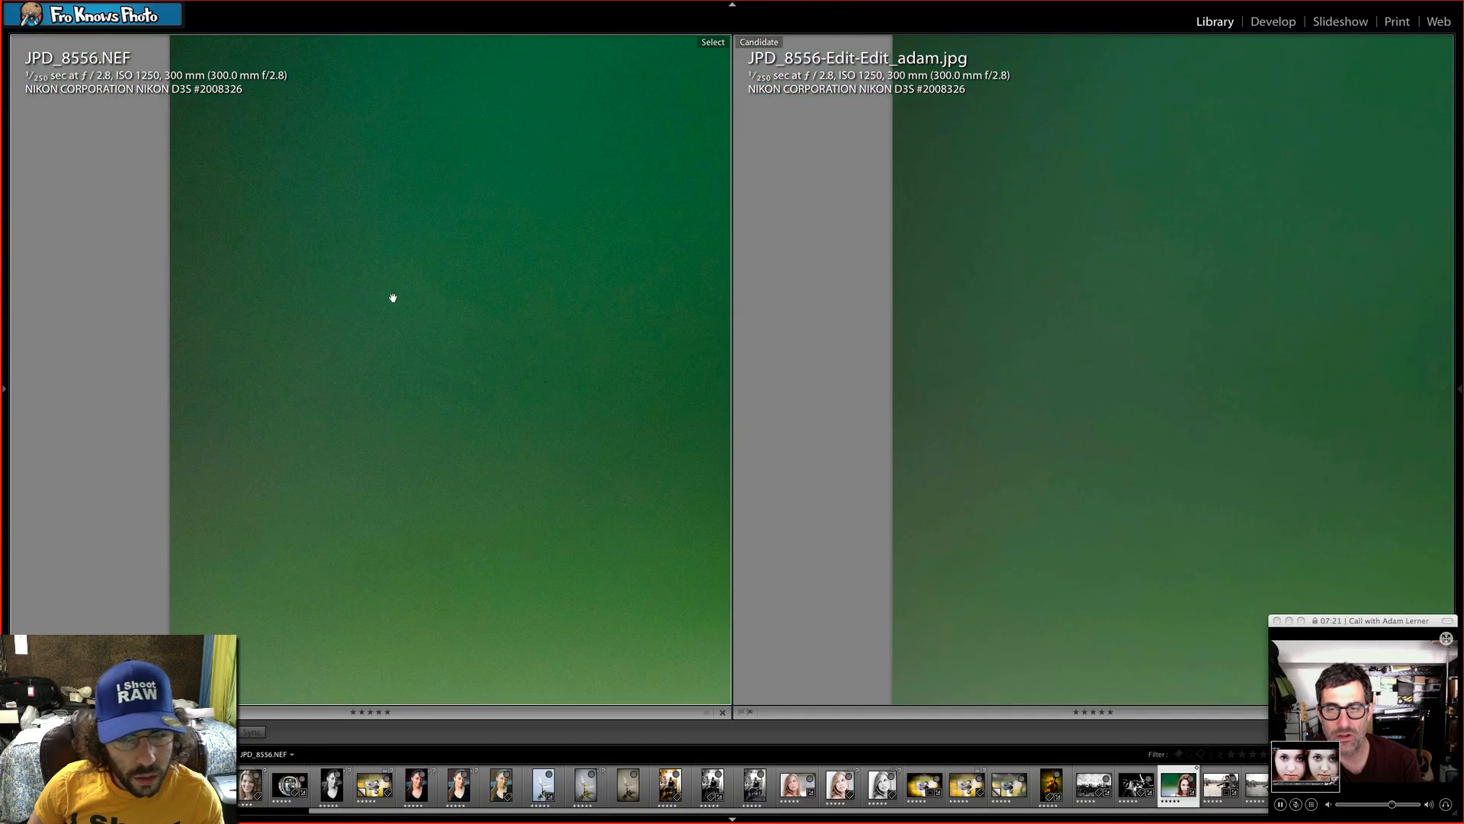
pyautogui.moveTo(657, 314); pyautogui.dragTo(323, 444)
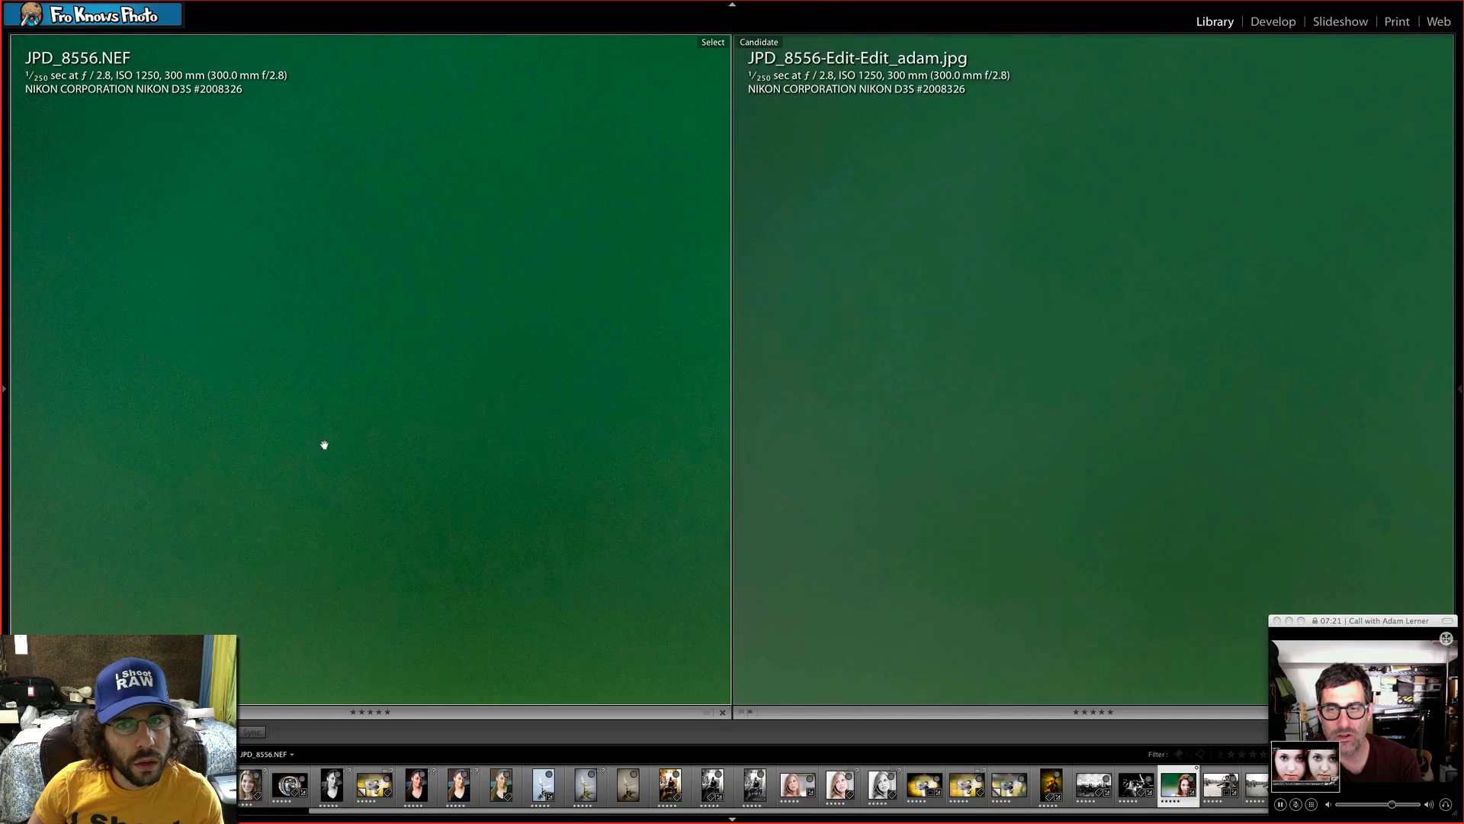
# Compare the skin around the eyes, nose, cheeks and mouth in both versions.
pyautogui.moveTo(412, 335); pyautogui.dragTo(245, 292)
pyautogui.moveTo(427, 293); pyautogui.dragTo(309, 229)
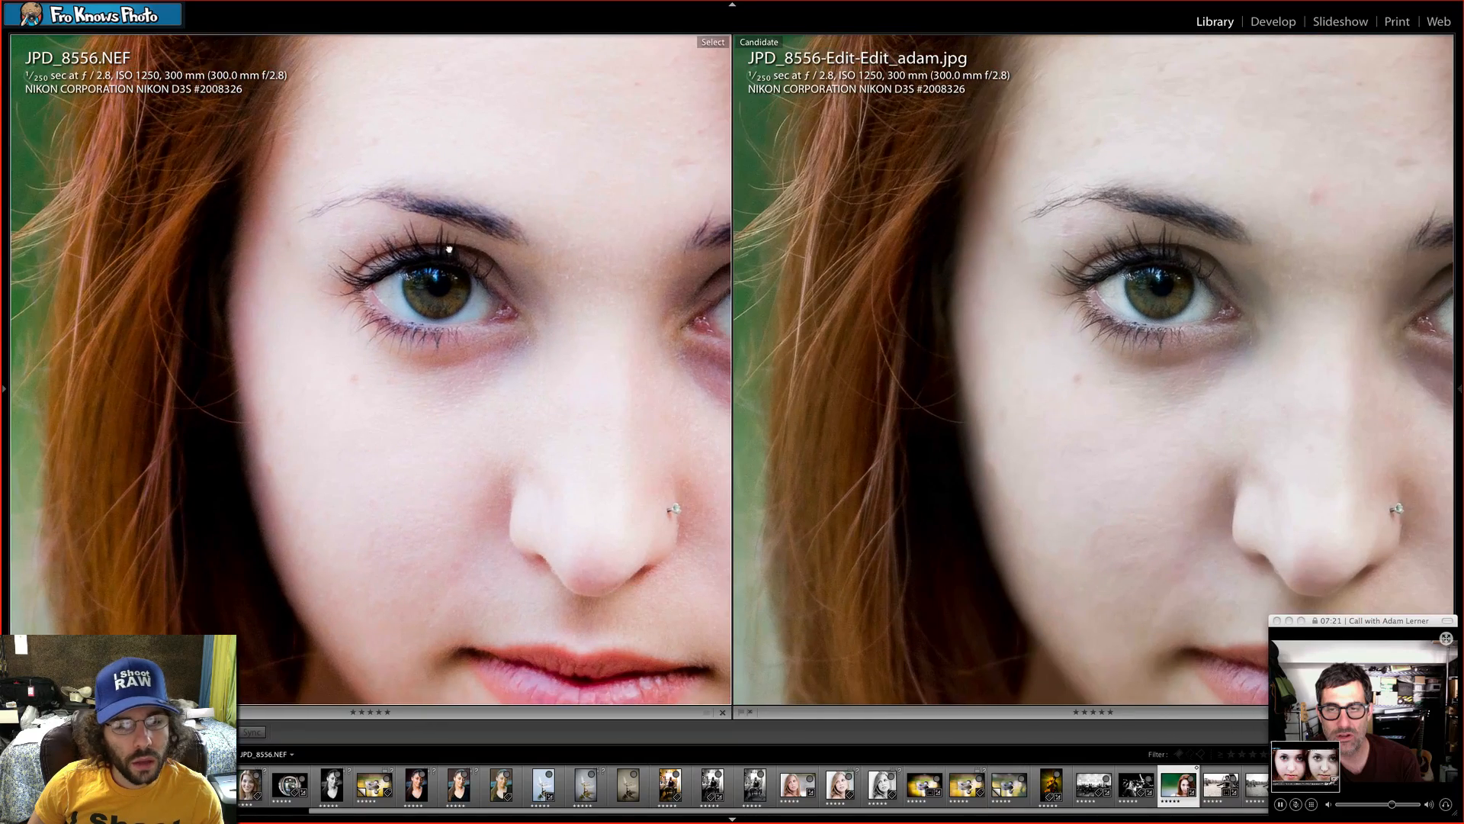
pyautogui.moveTo(450, 250); pyautogui.dragTo(291, 174)
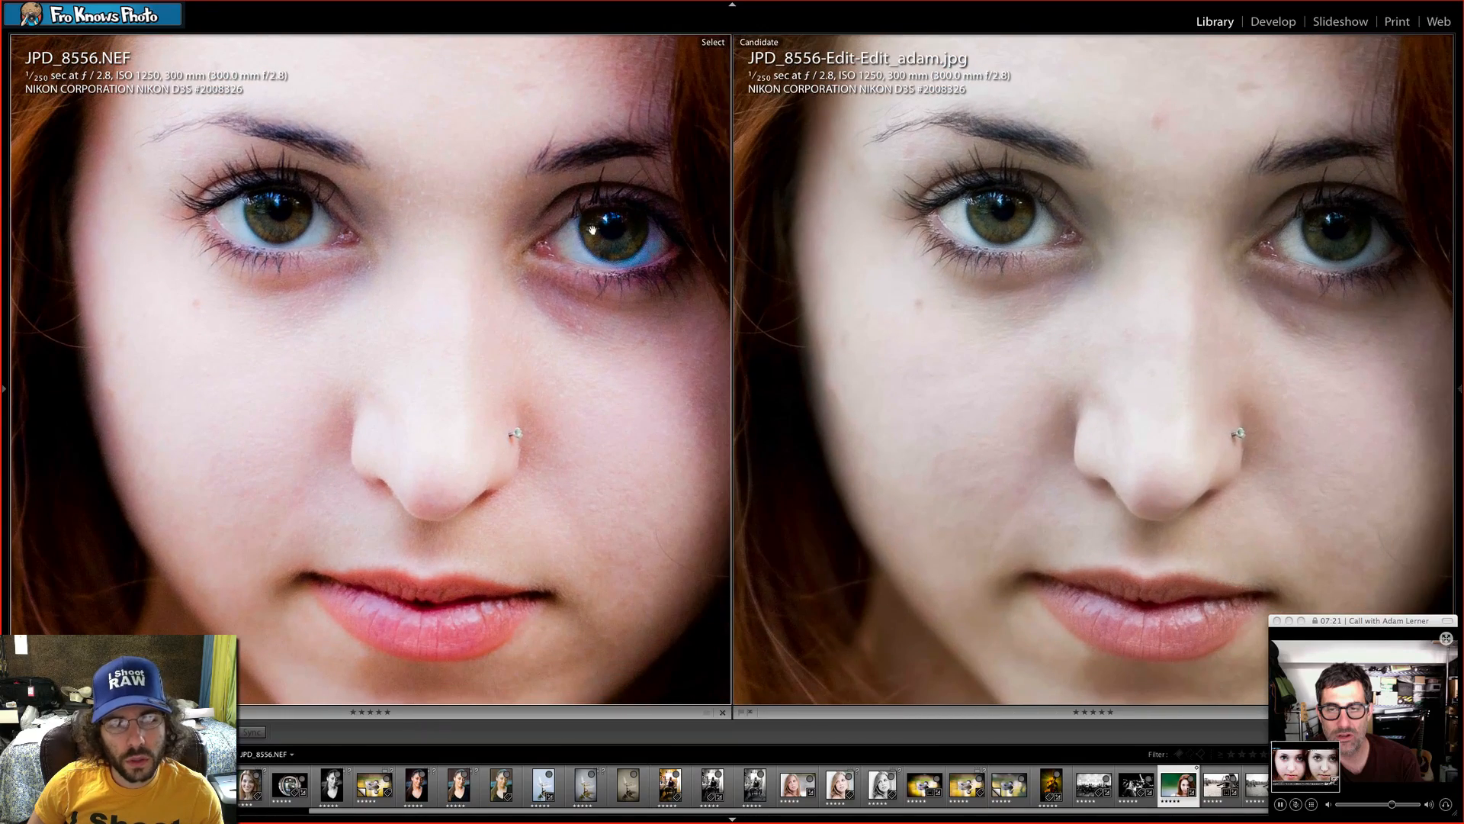
pyautogui.moveTo(602, 231); pyautogui.dragTo(516, 226)
pyautogui.moveTo(549, 283); pyautogui.dragTo(442, 177)
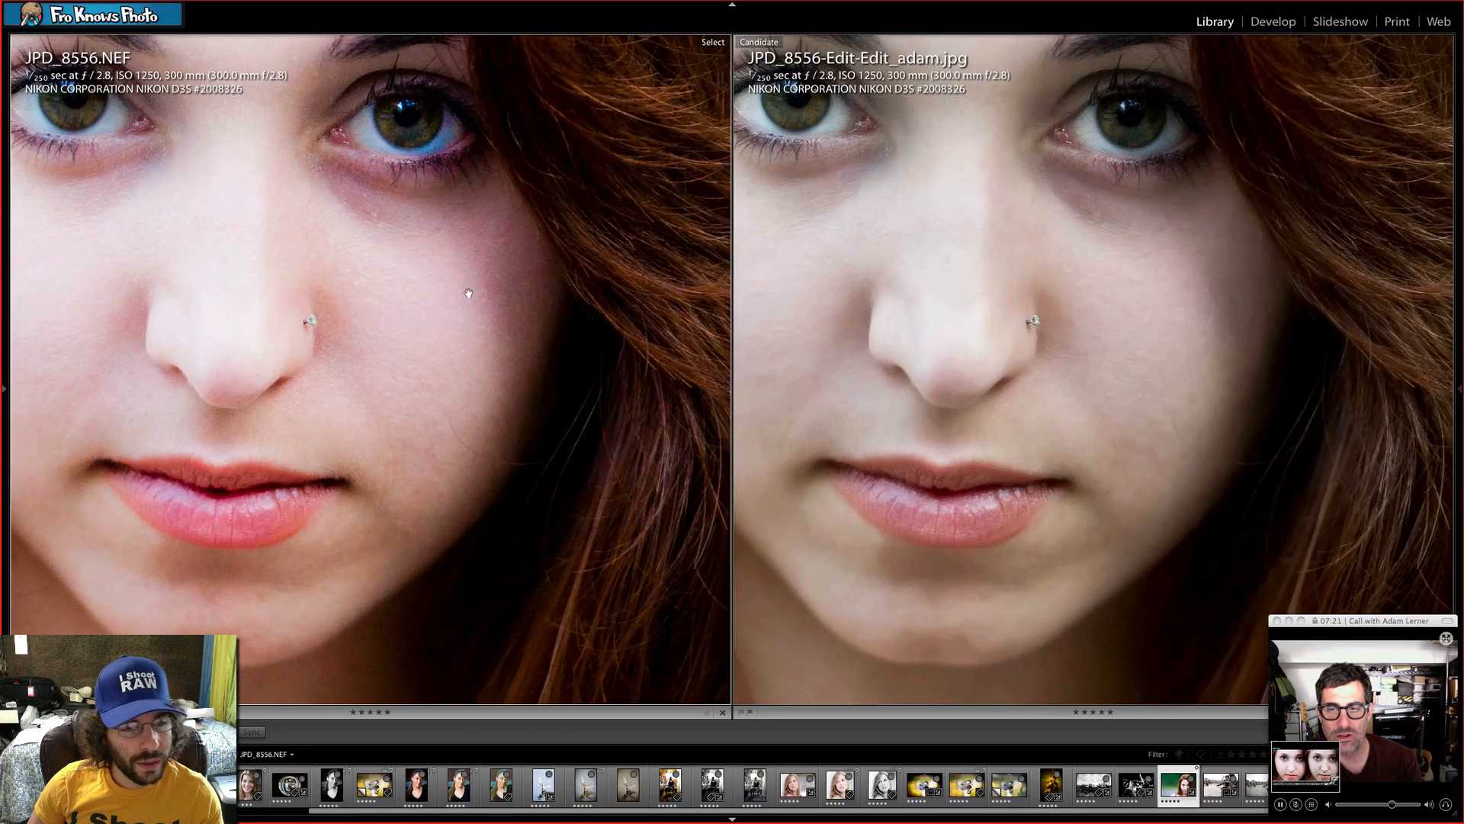
# Compare the hair detail from beside the eye up to the crown in both versions, and return to the full-frame comparison.
pyautogui.moveTo(468, 293); pyautogui.dragTo(358, 374)
pyautogui.moveTo(565, 268); pyautogui.dragTo(463, 310)
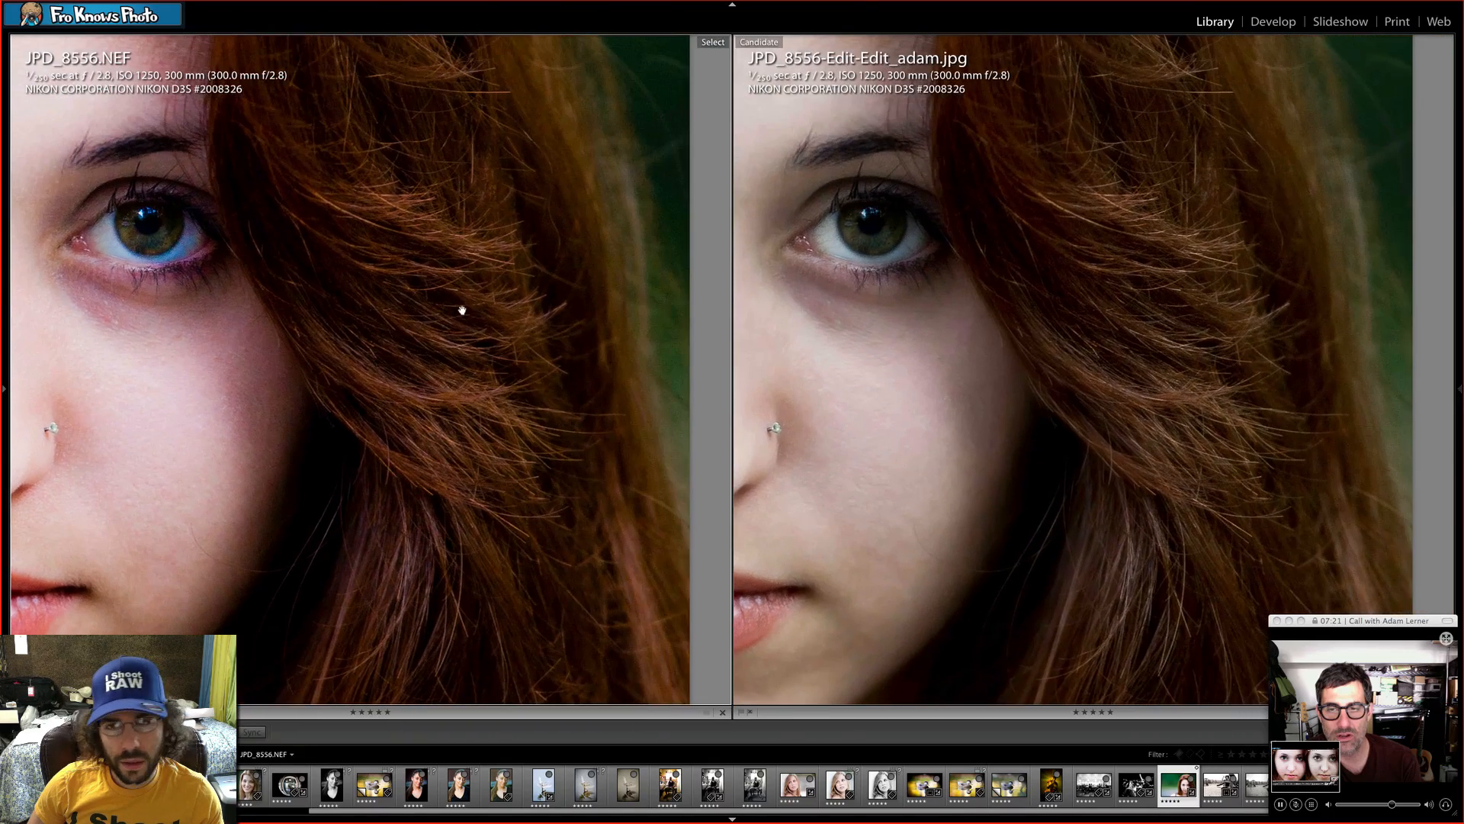
pyautogui.moveTo(464, 219); pyautogui.dragTo(498, 467)
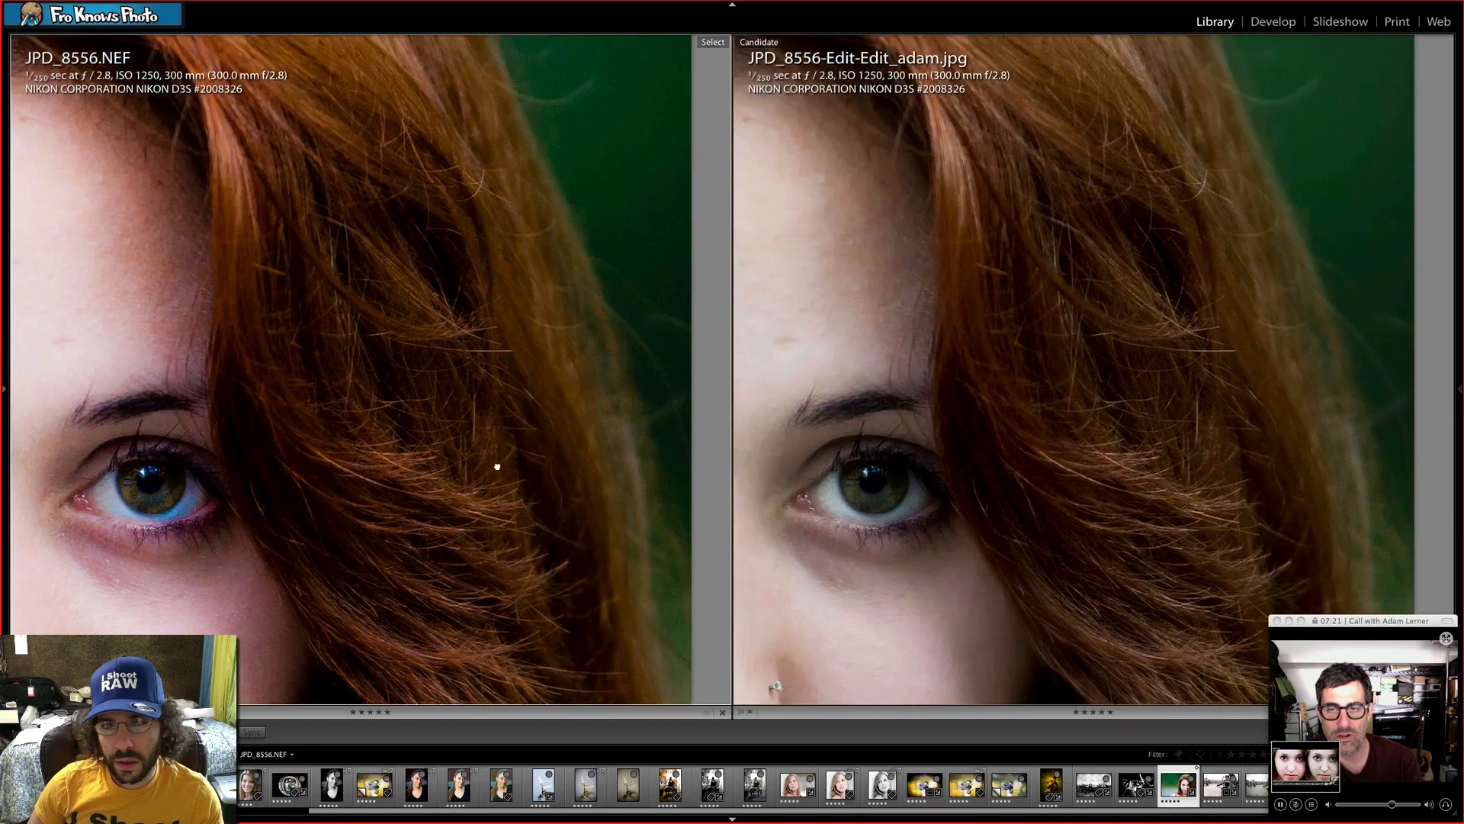
pyautogui.moveTo(371, 272); pyautogui.dragTo(449, 451)
pyautogui.moveTo(379, 300); pyautogui.dragTo(473, 376)
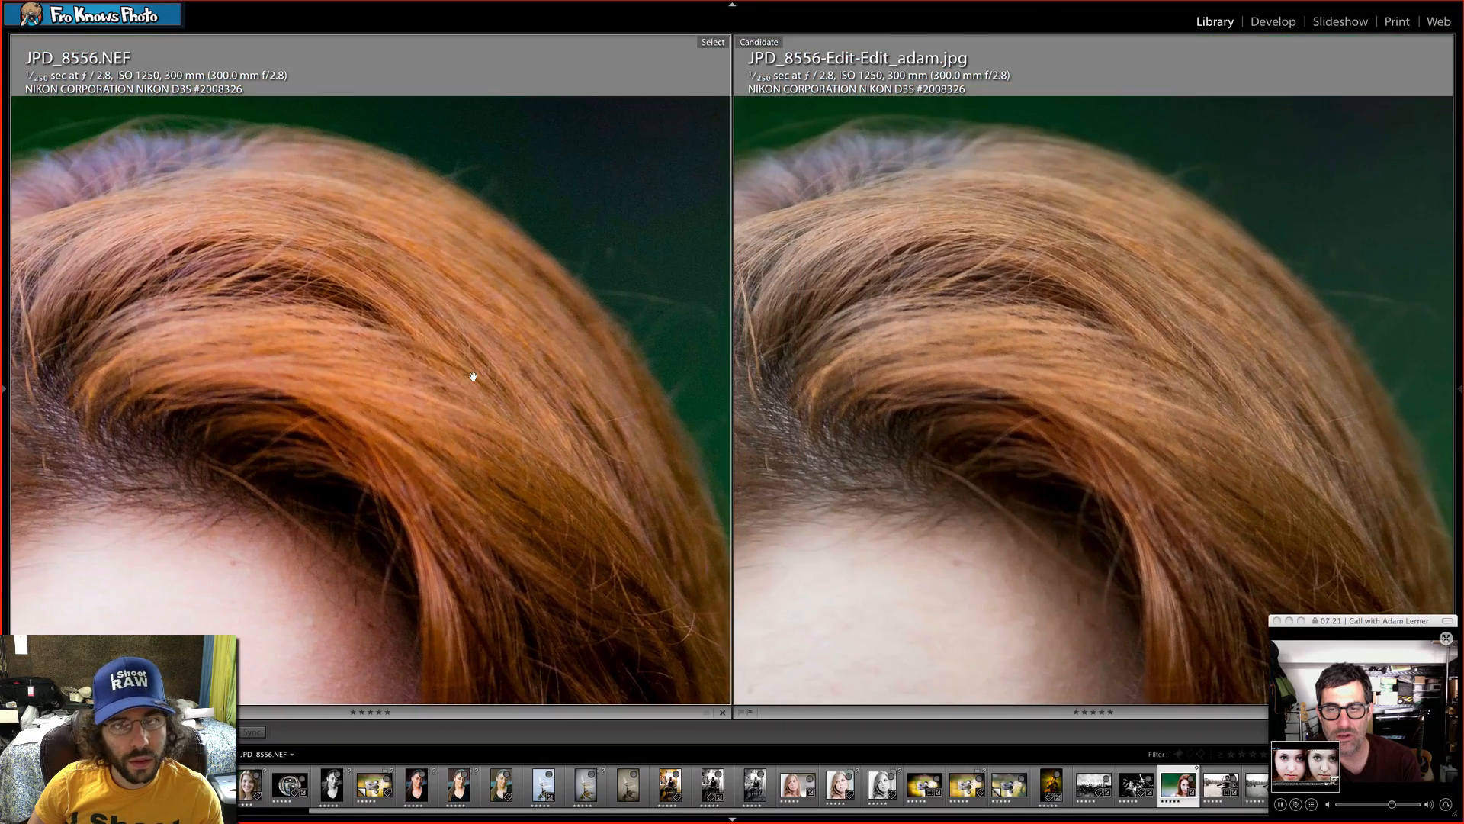
pyautogui.click(438, 364)
pyautogui.click(430, 365)
pyautogui.click(433, 367)
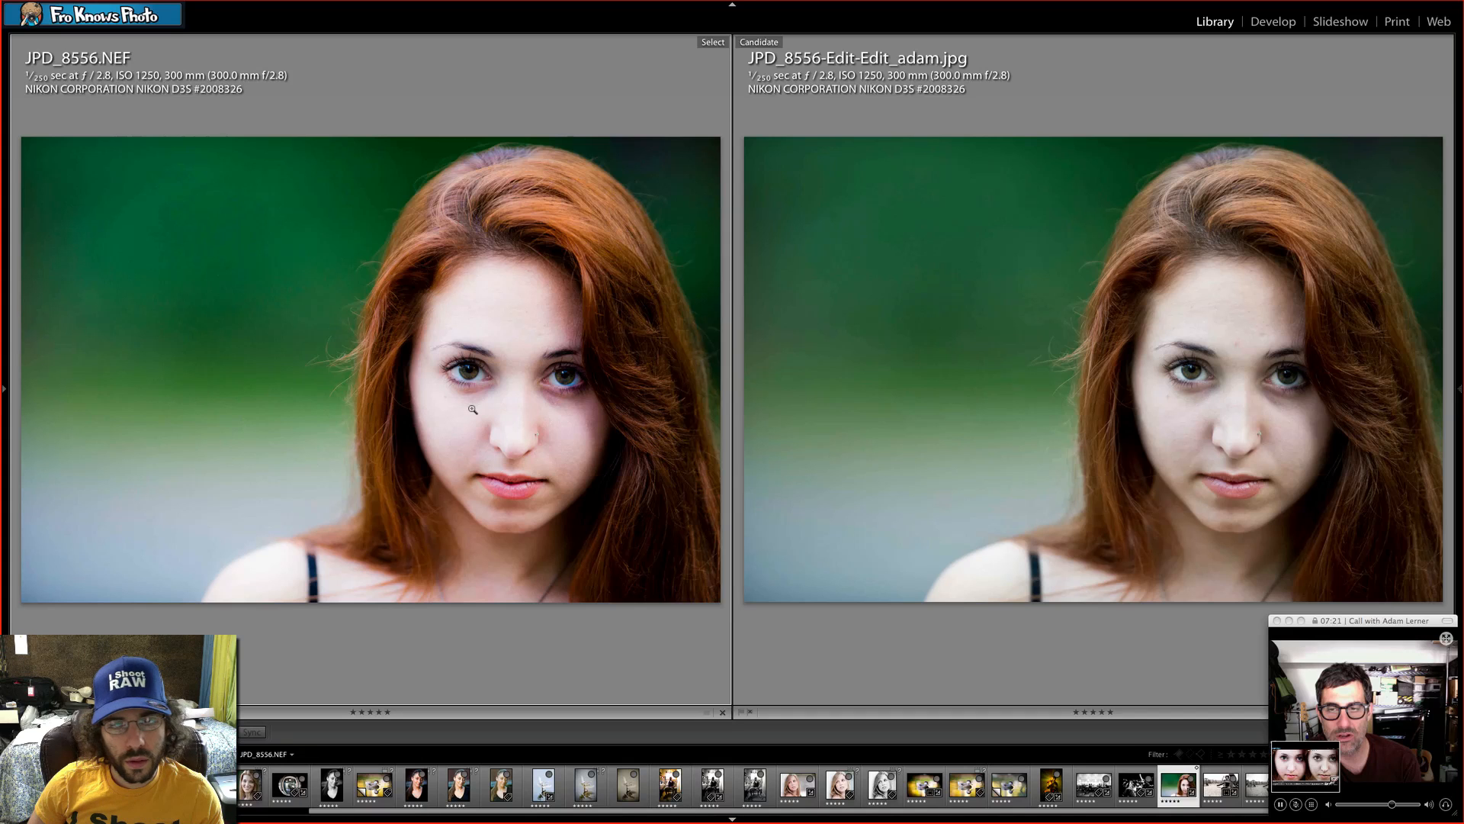
# Compare the eyes, forehead and nose up close in both versions, alternating with the full-frame comparison.
pyautogui.click(476, 380)
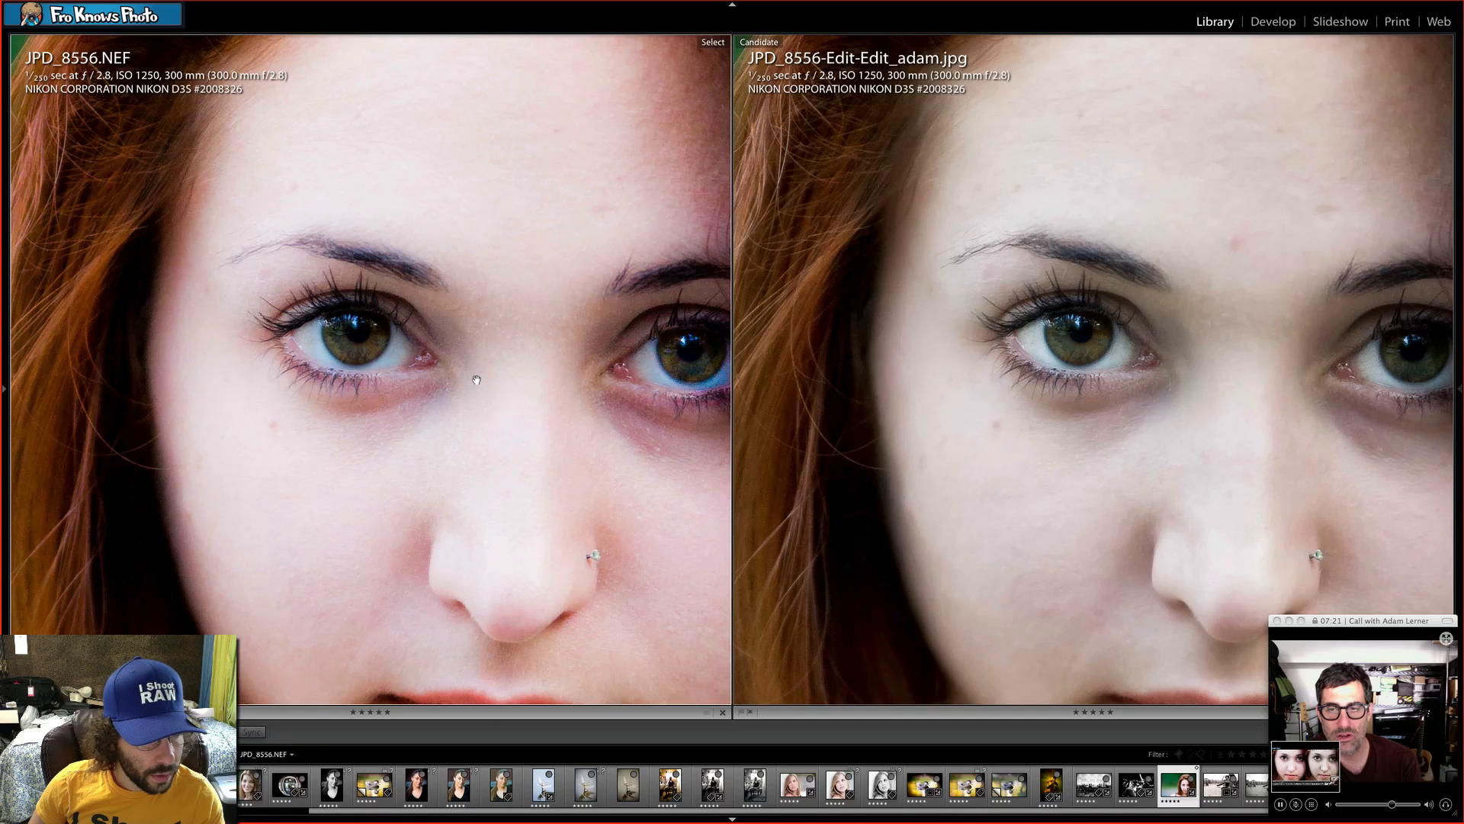
pyautogui.click(382, 341)
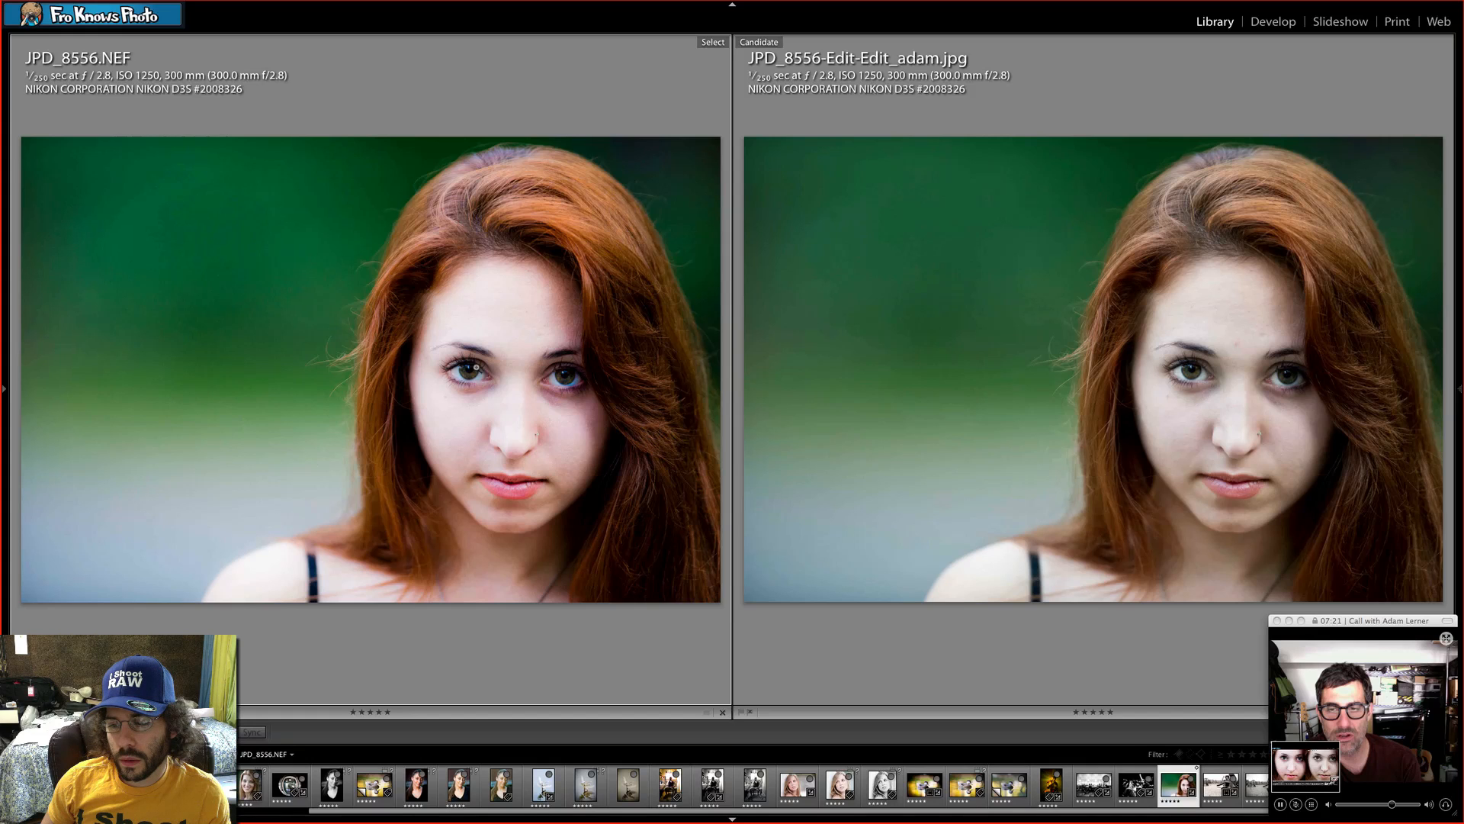
pyautogui.click(476, 367)
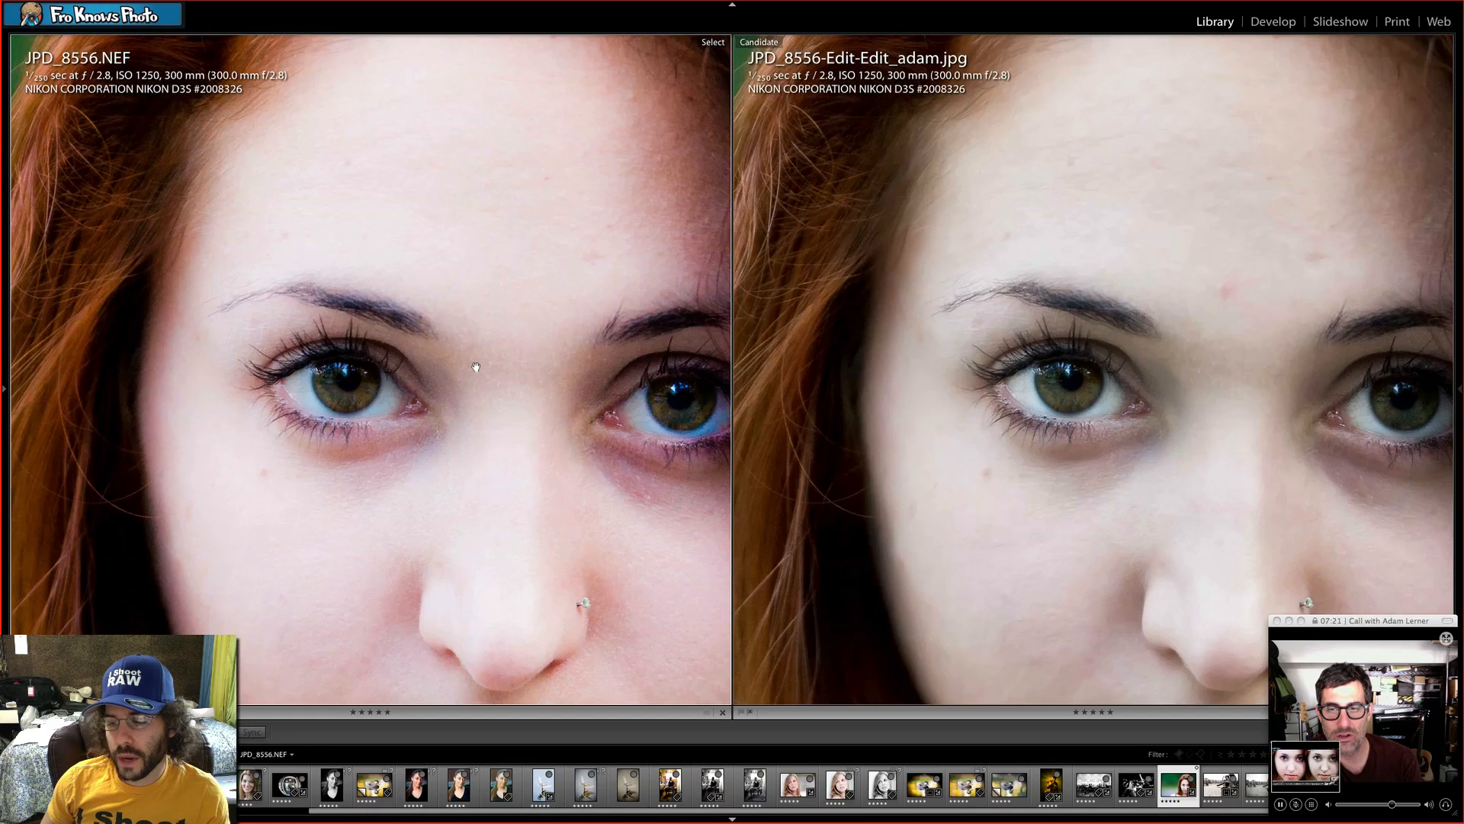
pyautogui.click(1363, 620)
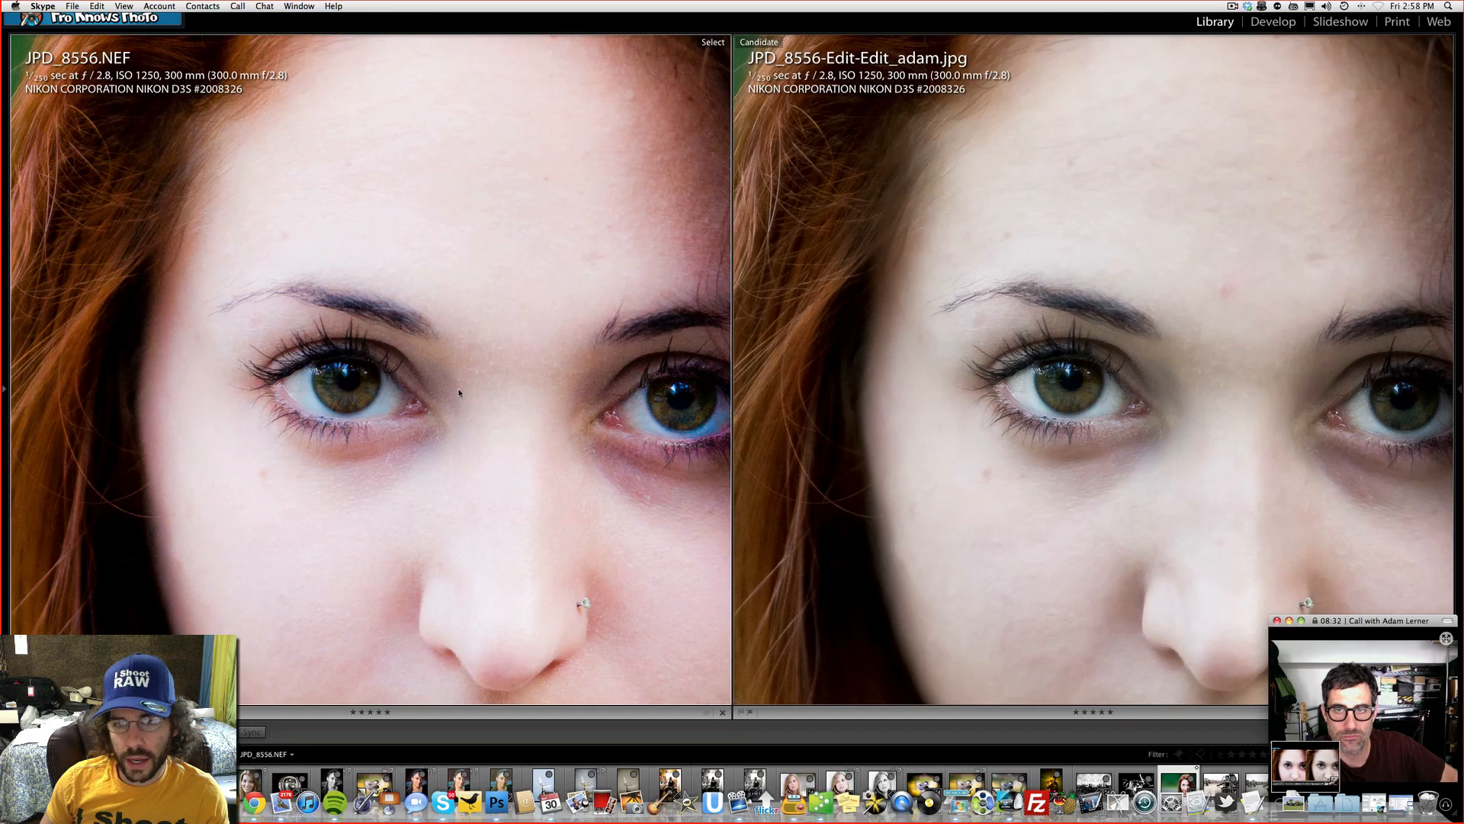
pyautogui.click(389, 385)
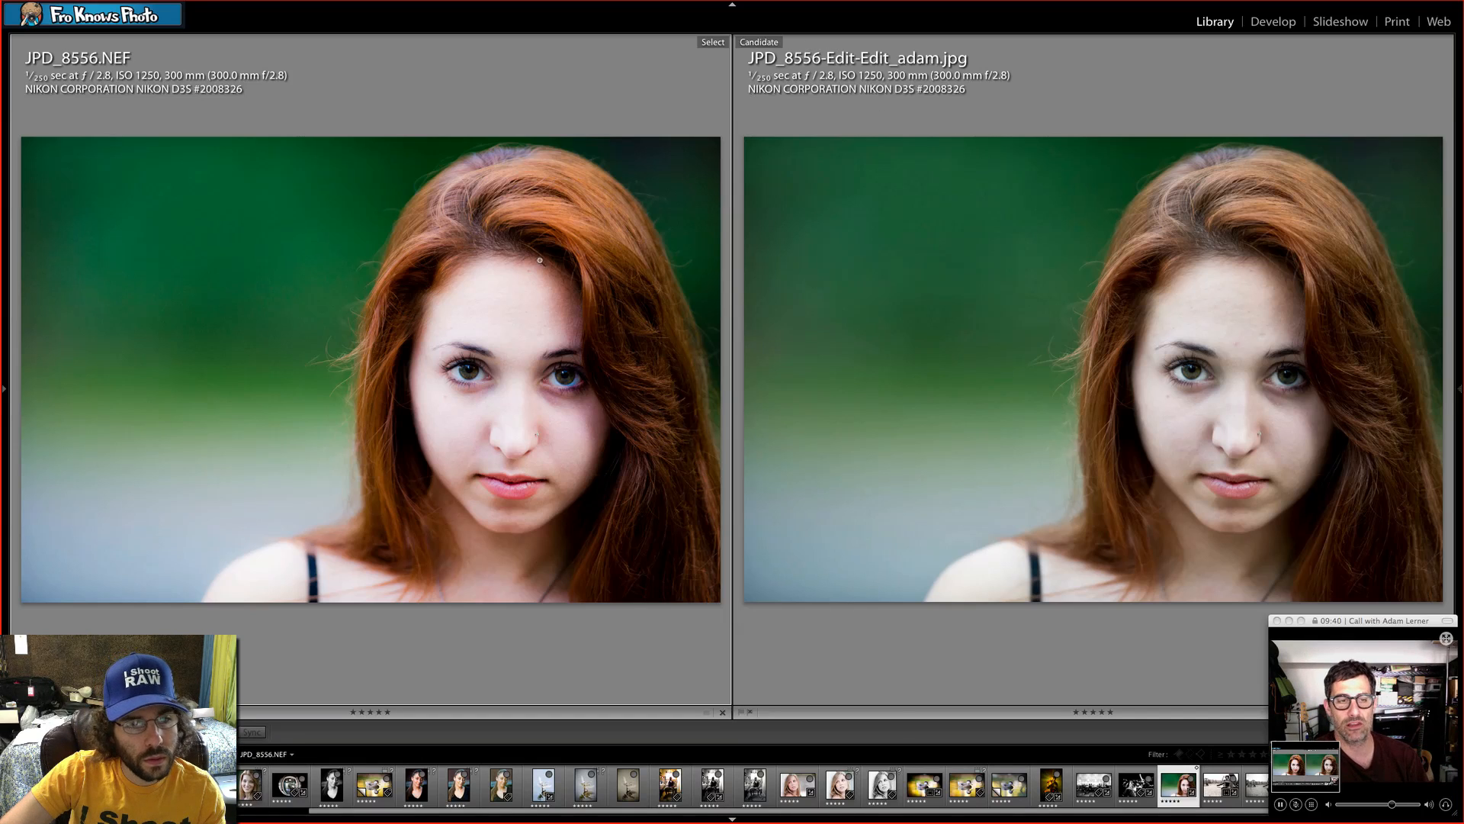
# Compare the hair edge against the green background, the face beside the hair, and the hairline in both versions.
pyautogui.click(374, 229)
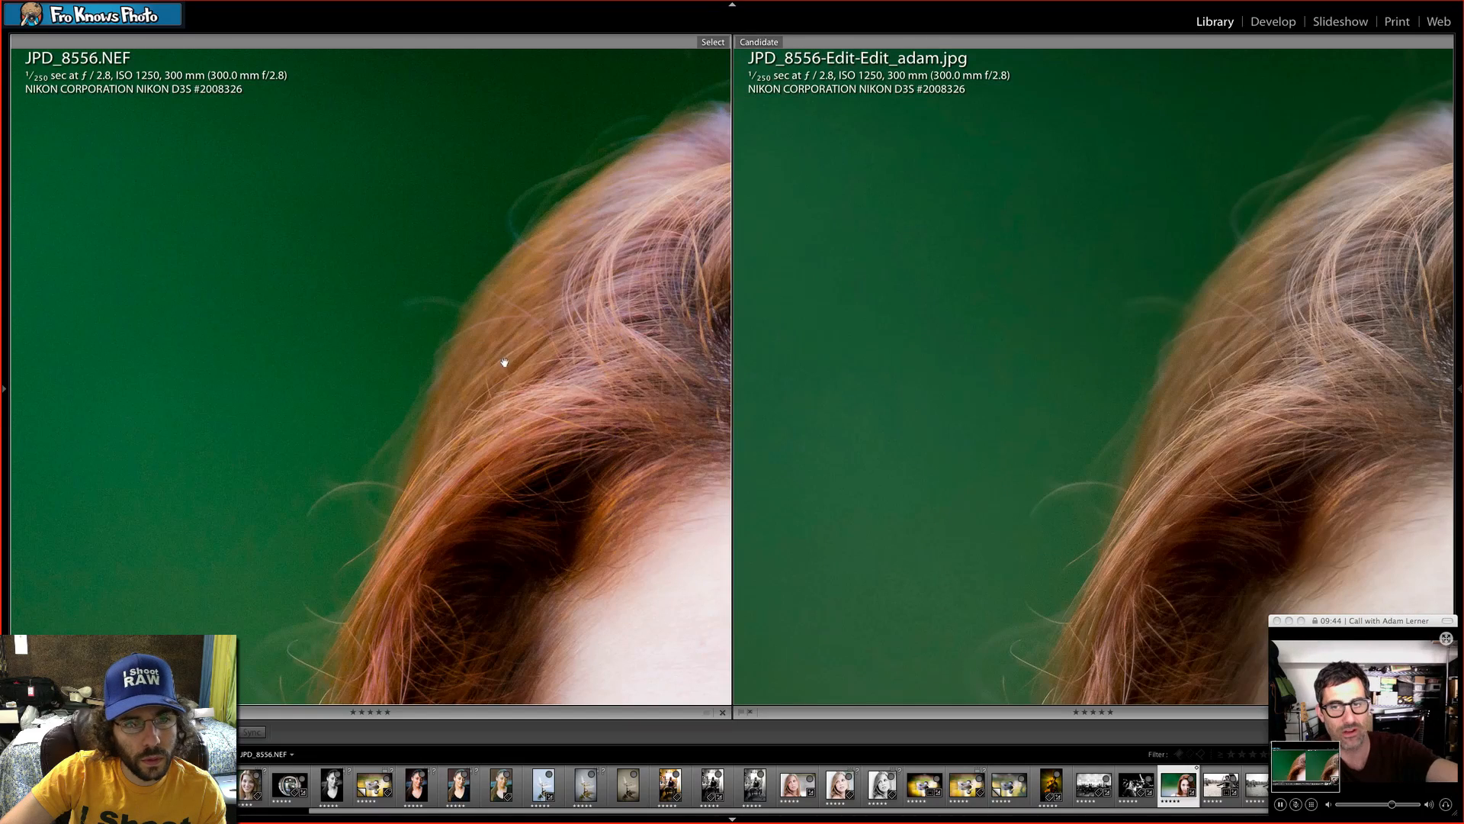
pyautogui.scroll(-10, 501, 356)
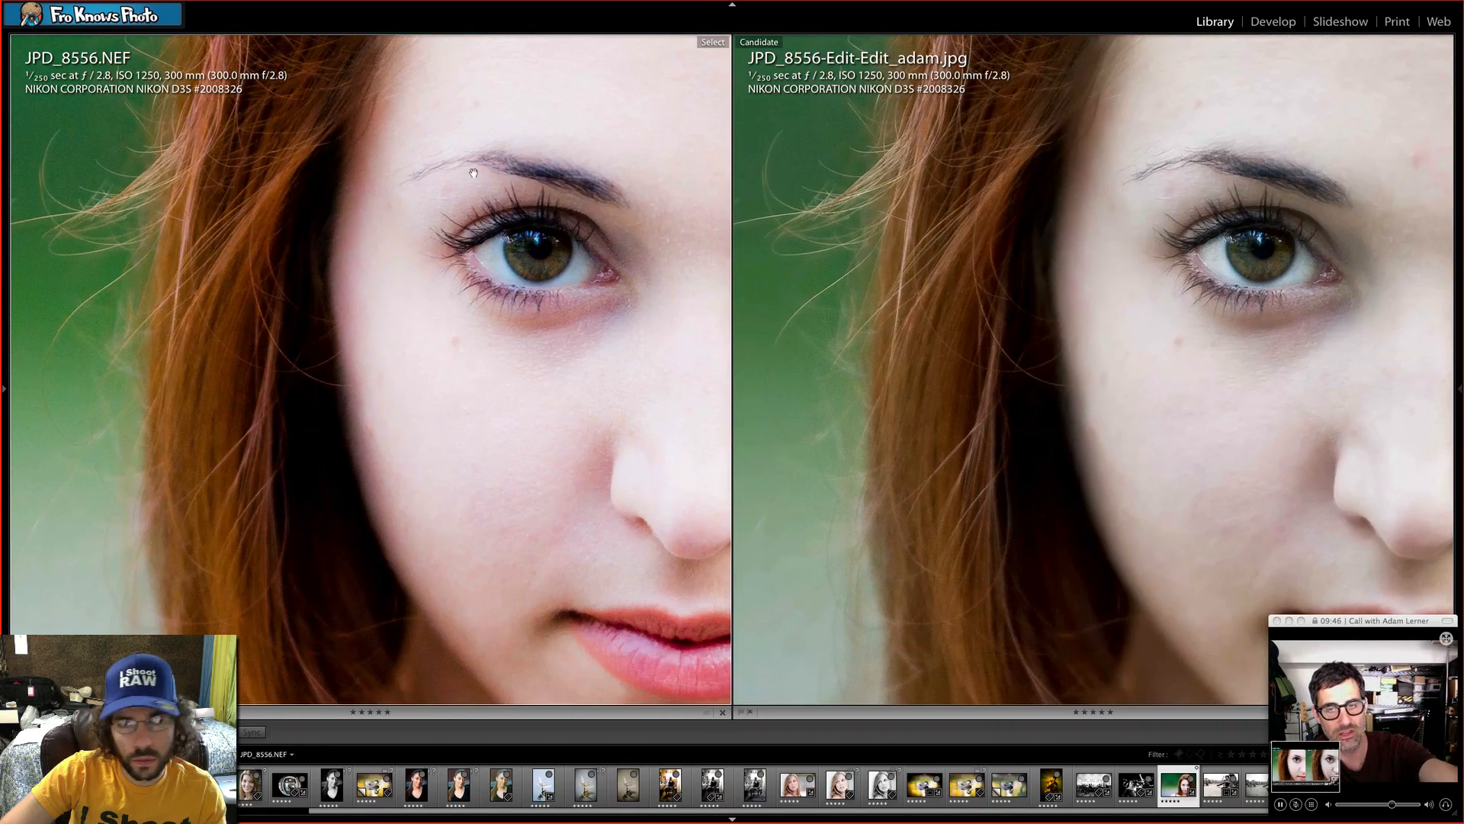
pyautogui.click(474, 173)
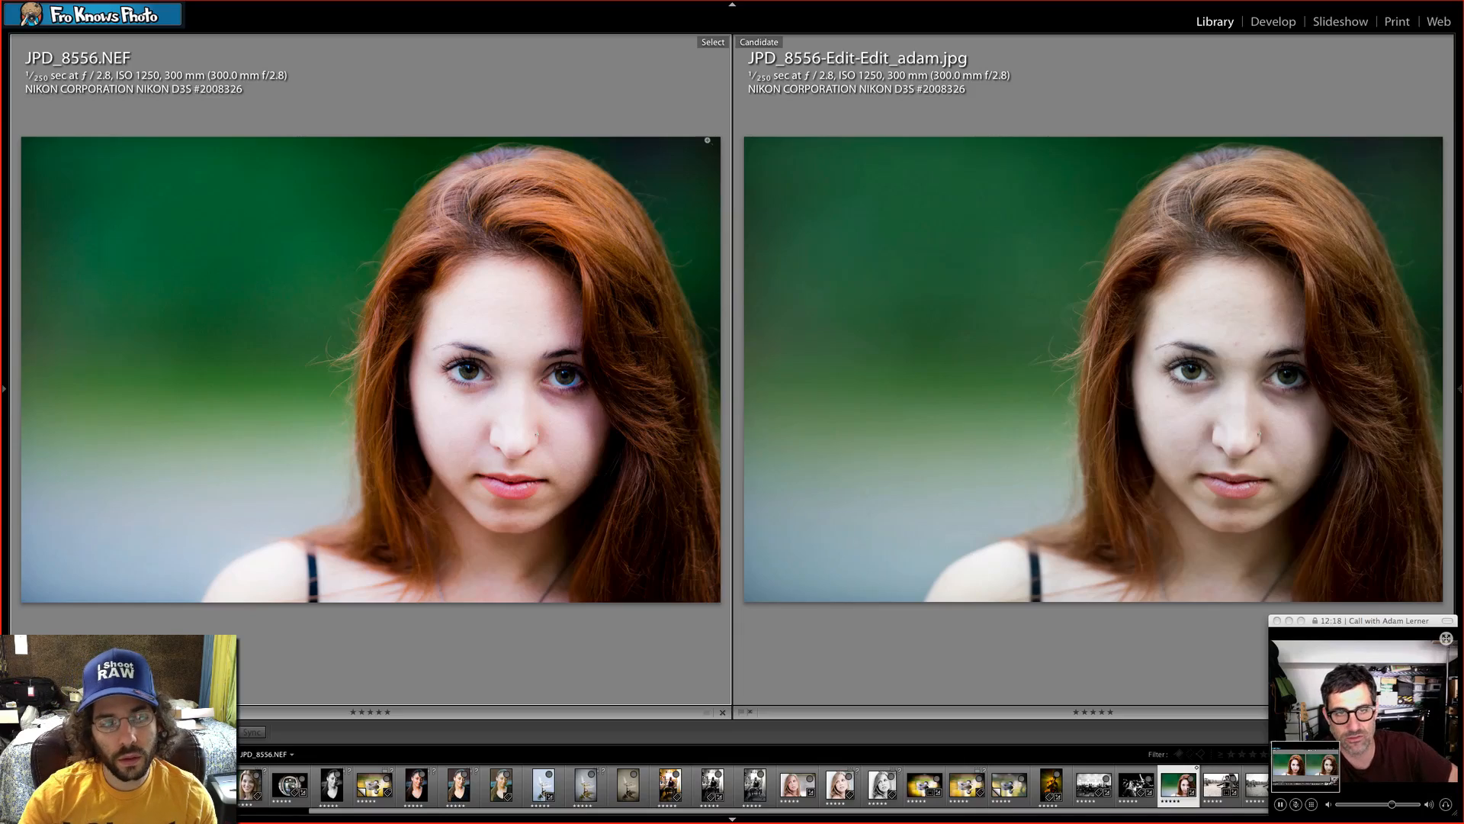
pyautogui.click(518, 276)
pyautogui.click(517, 276)
pyautogui.click(518, 276)
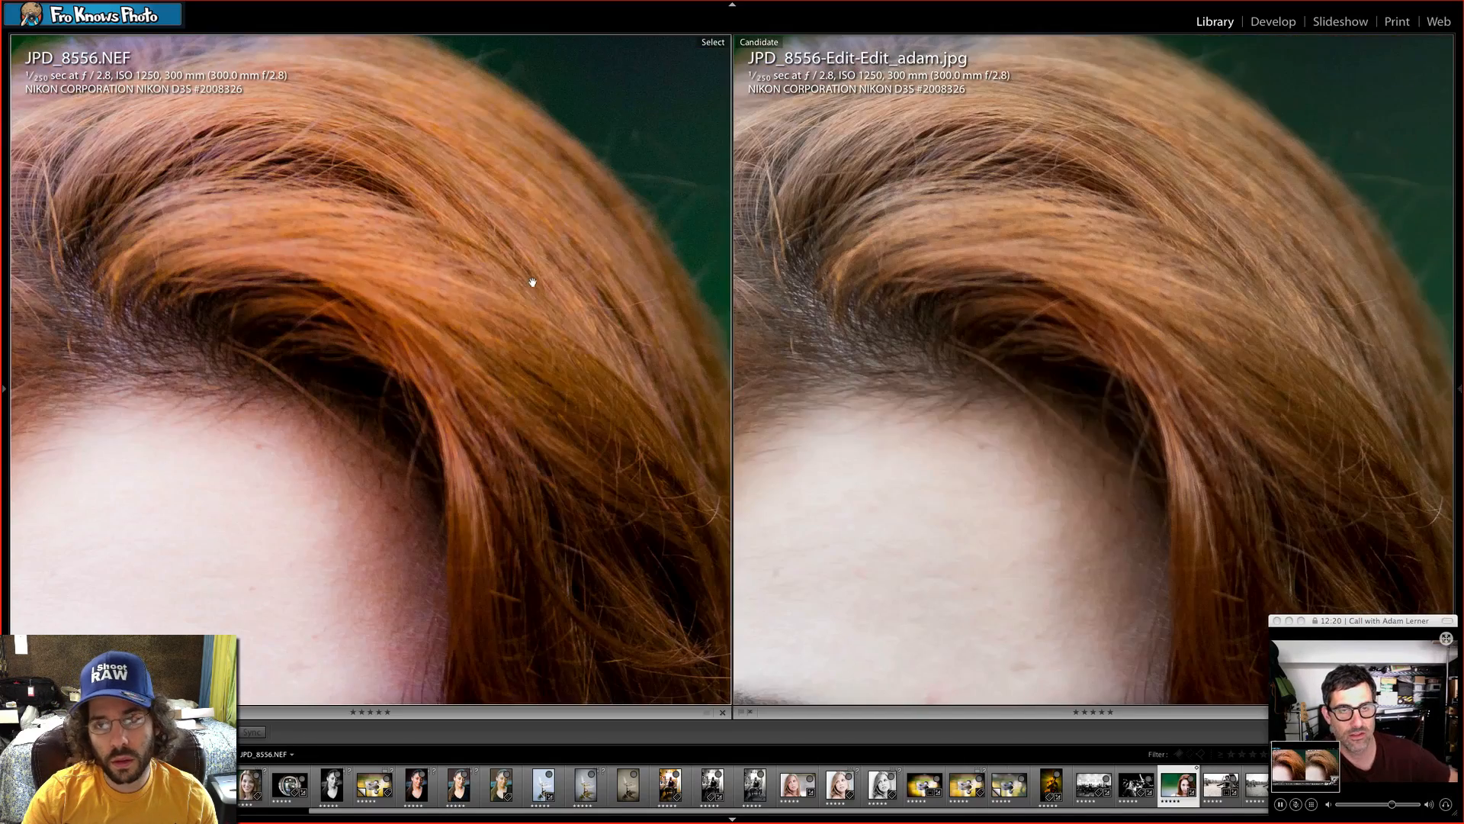
pyautogui.click(529, 285)
# Try the black-and-white treatment on JPD_8556.NEF in the Develop module, undo it each time, and return to the Library.
pyautogui.click(1269, 22)
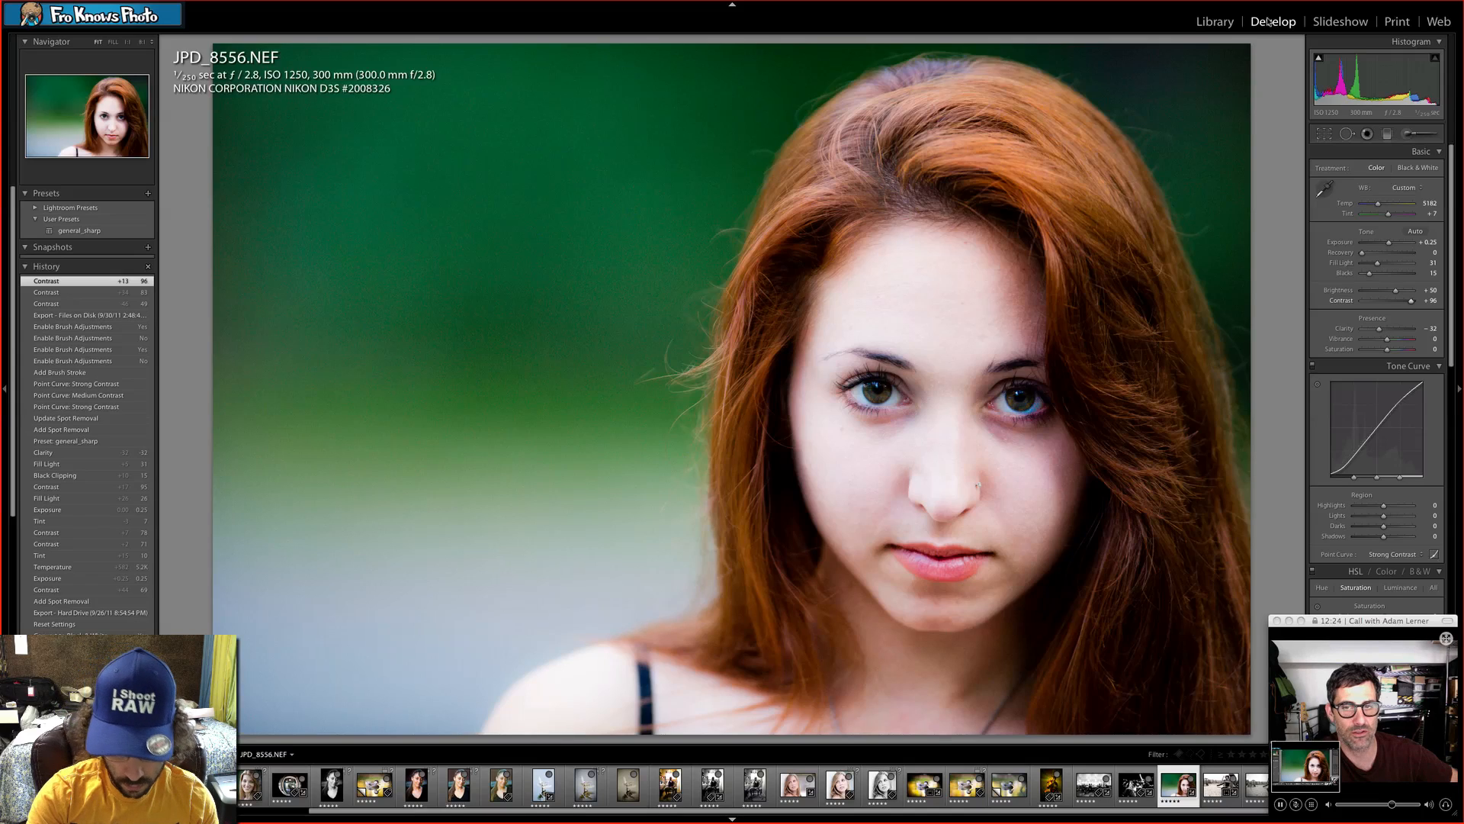
pyautogui.press('v')
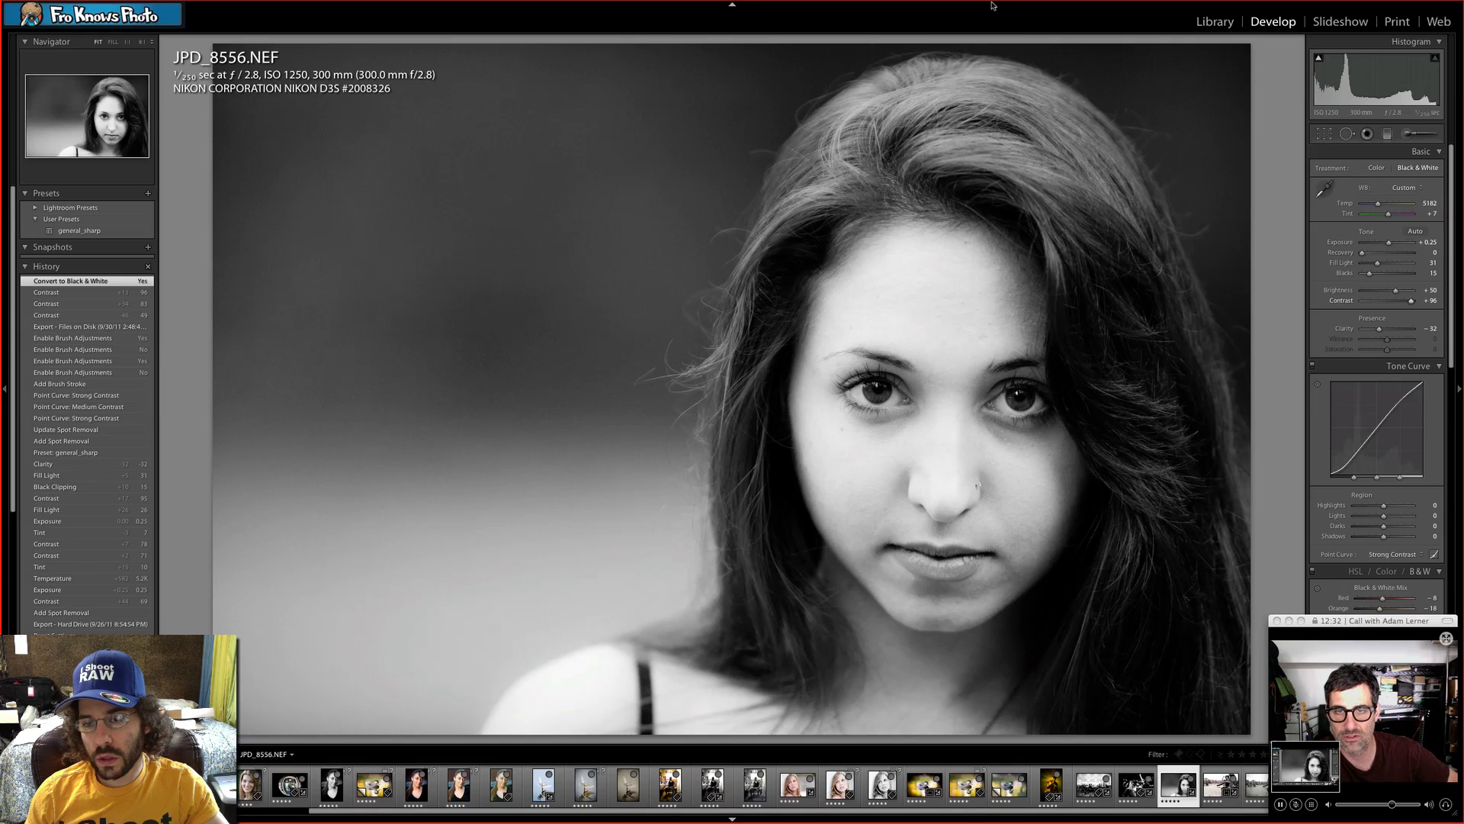
pyautogui.hotkey('ctrl', 'z')
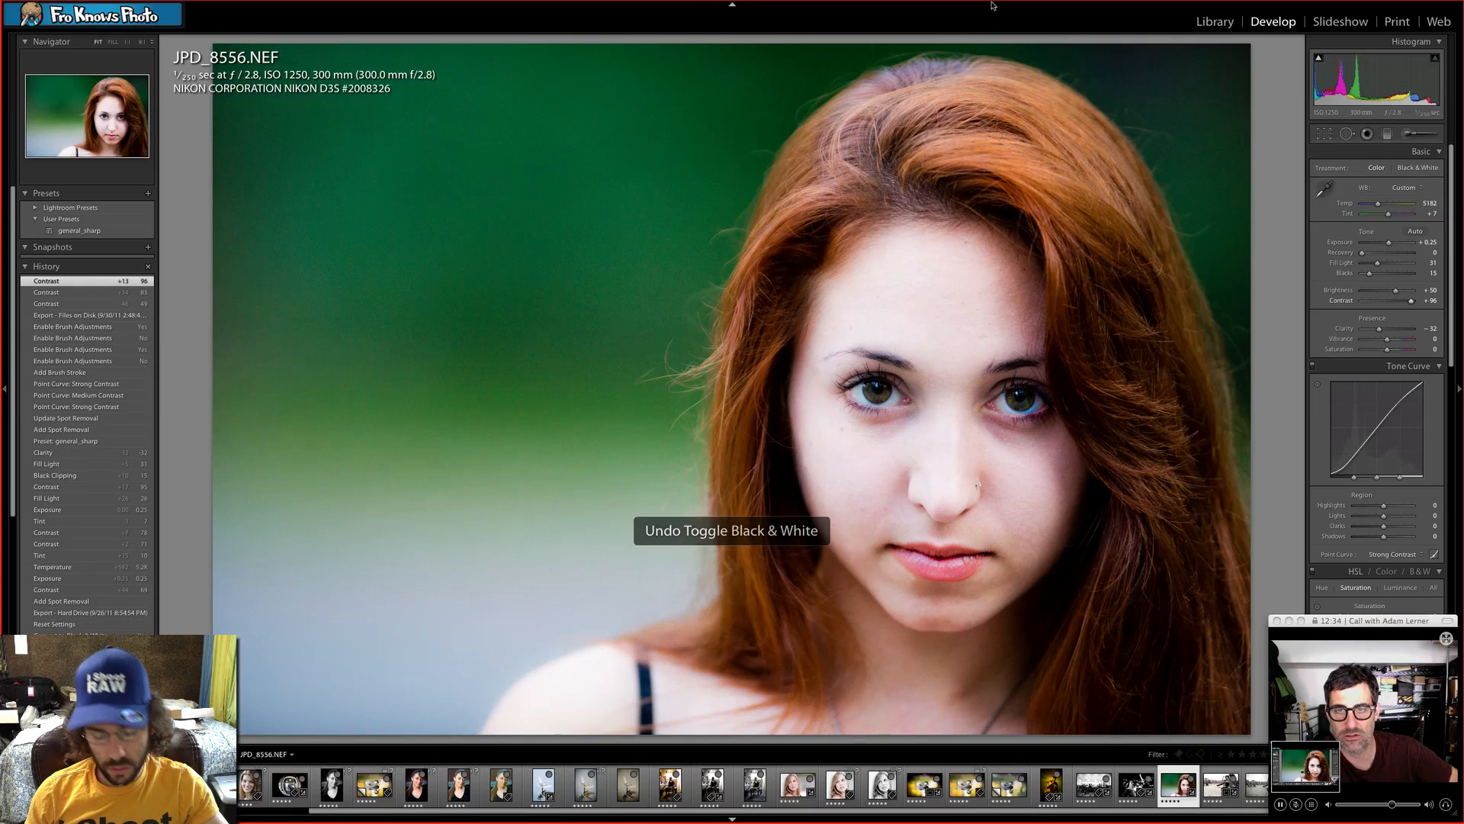
pyautogui.press('v')
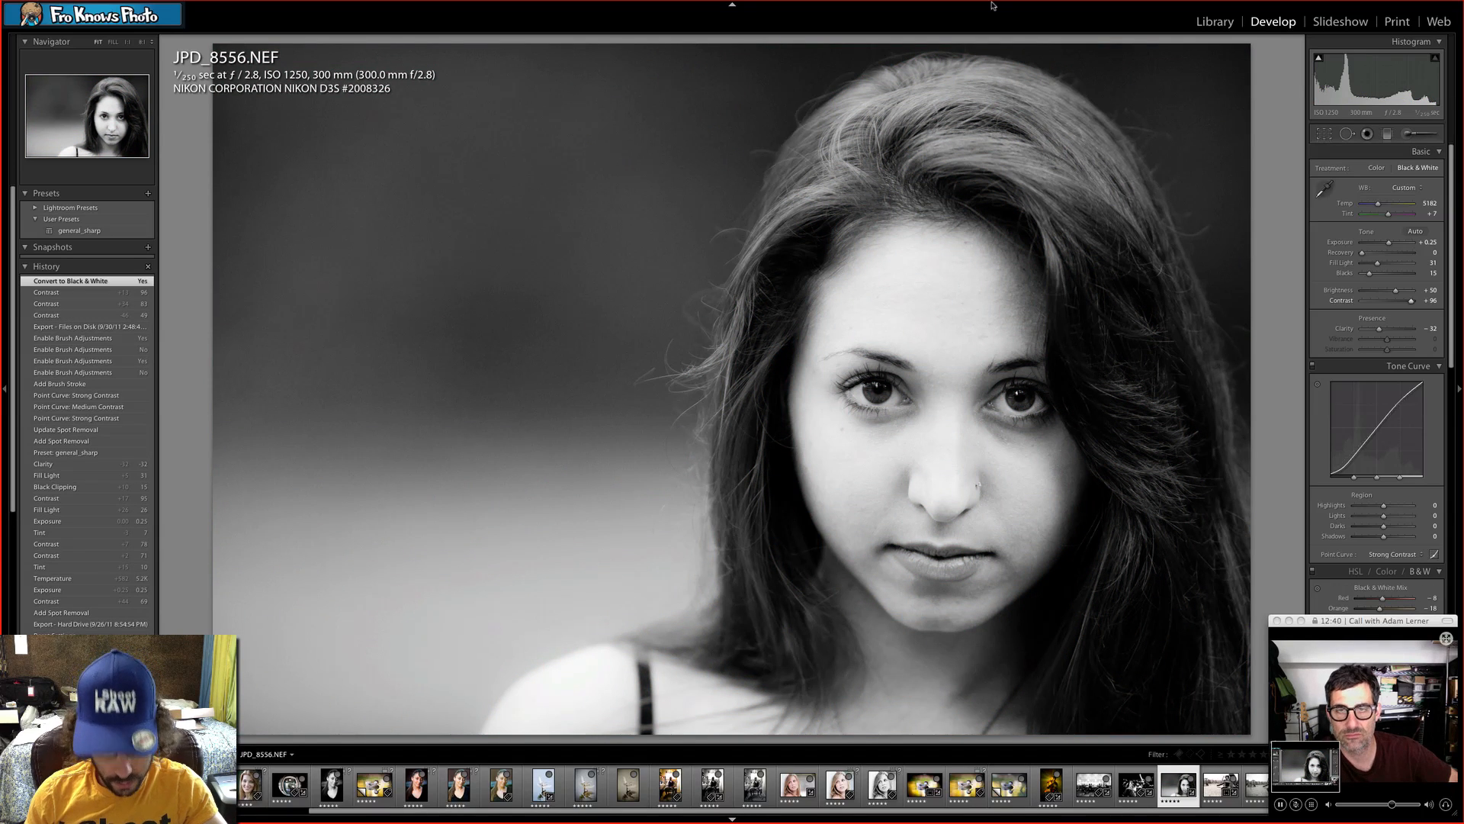
pyautogui.hotkey('ctrl', 'z')
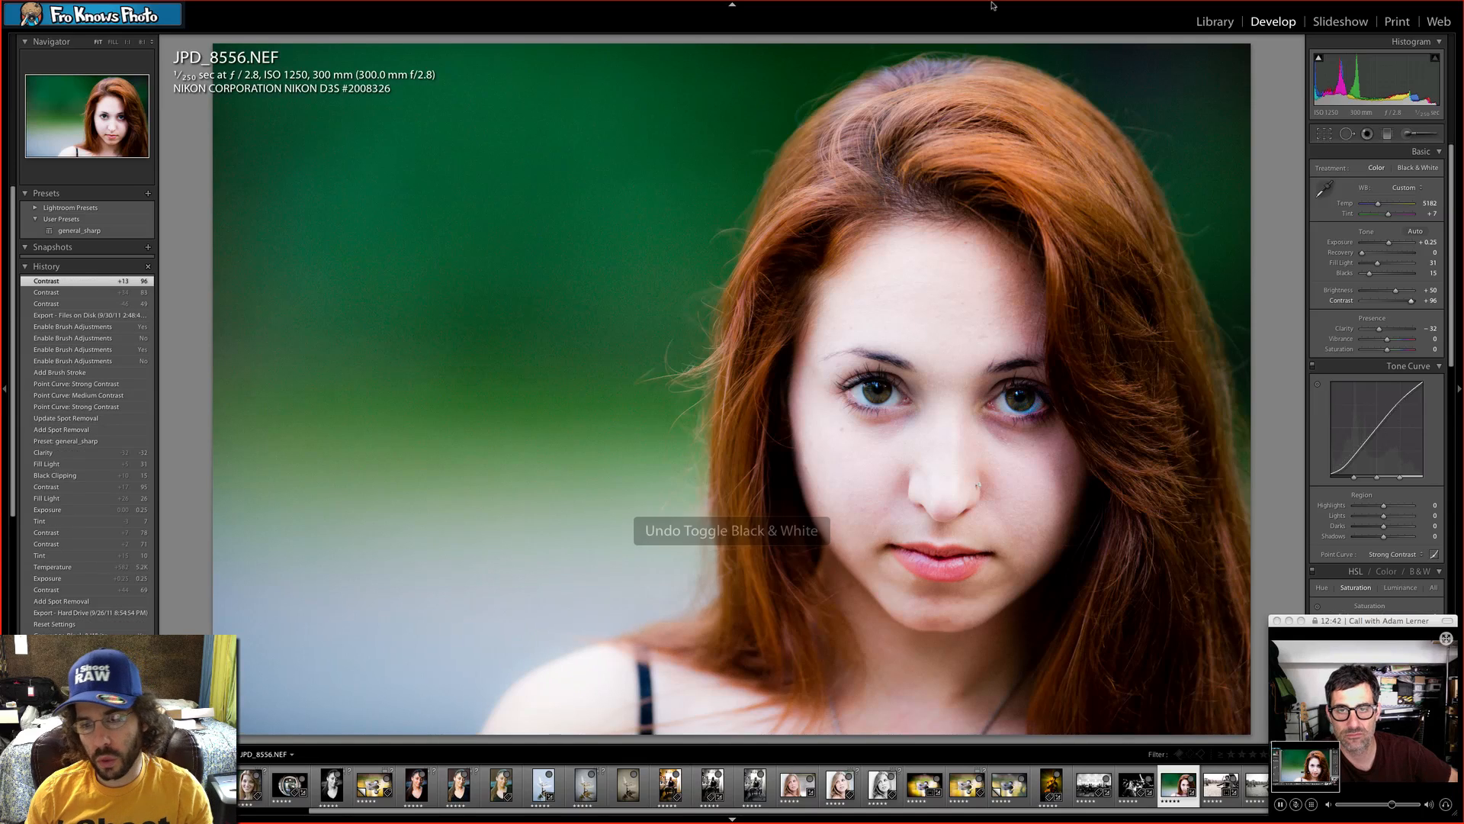
pyautogui.click(1191, 25)
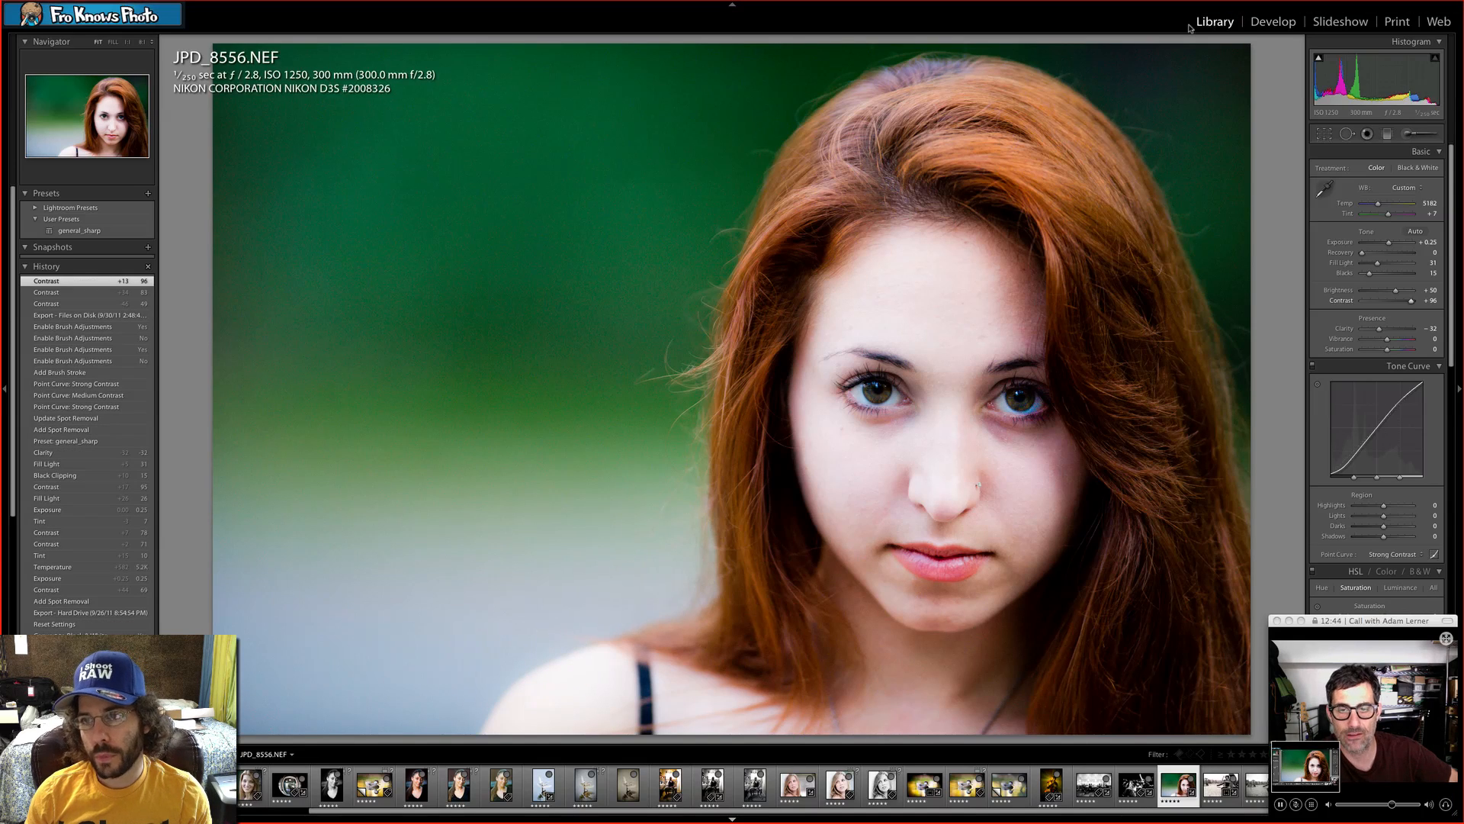